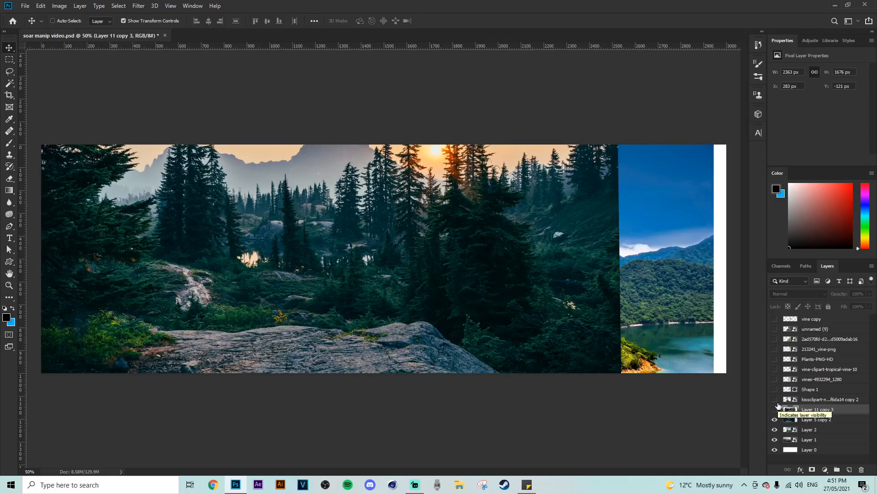
# - Hide every layer above Layer 0 except the mountain landscape on Layer 1, and select Layer 1
pyautogui.moveTo(774, 408); pyautogui.dragTo(774, 319)
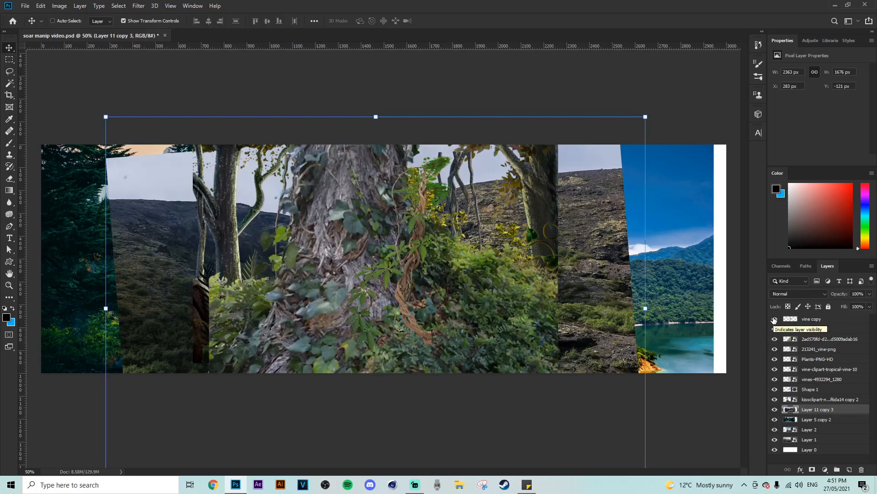
pyautogui.moveTo(775, 320); pyautogui.dragTo(775, 439)
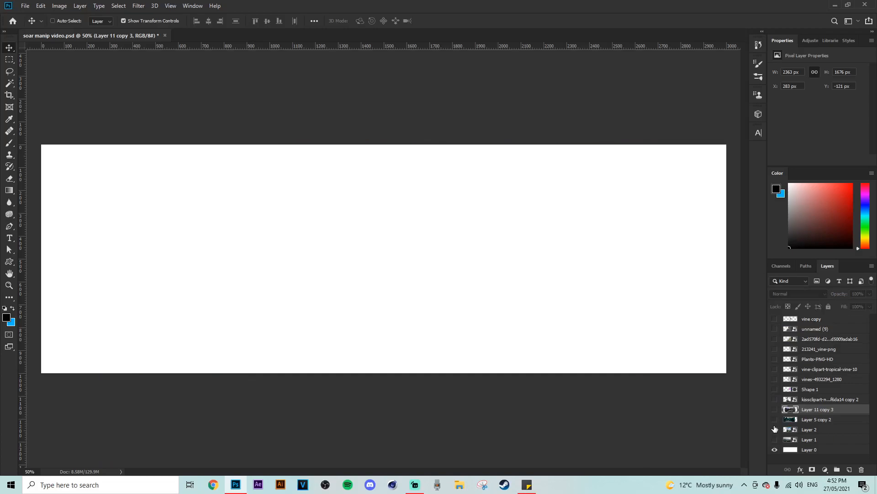
pyautogui.click(775, 439)
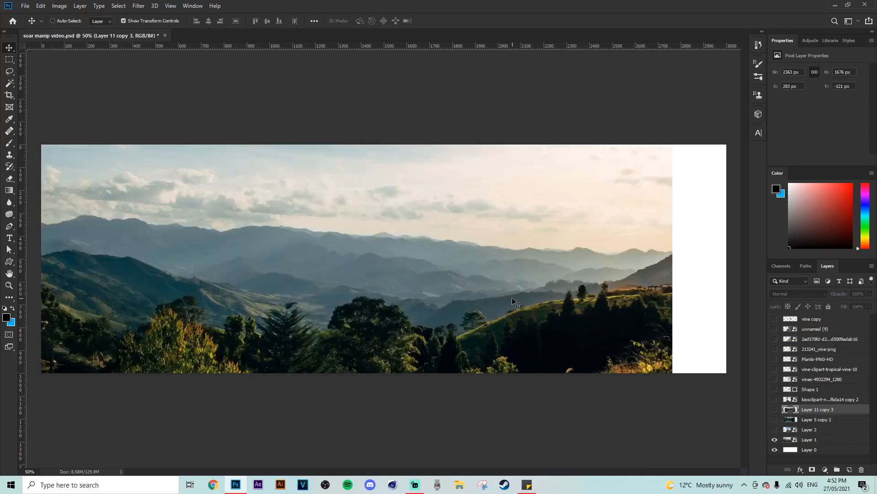
pyautogui.click(808, 440)
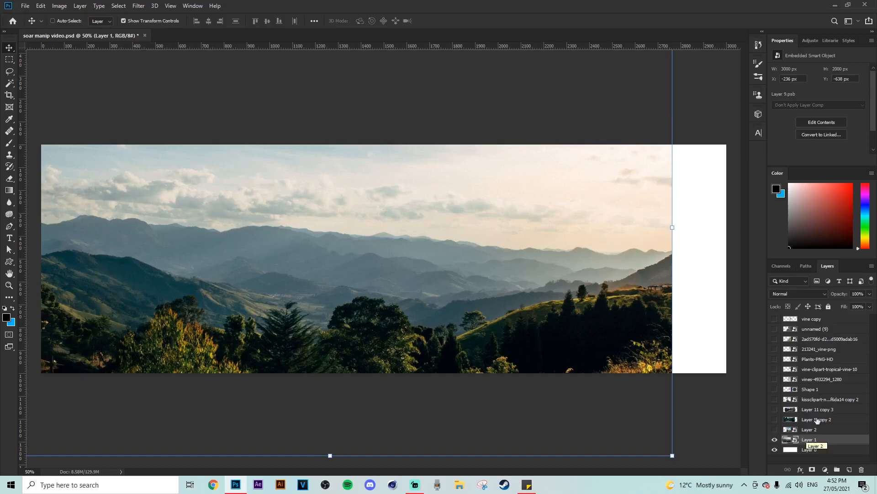
# - Show the Shape 1 logo, scale it to about 118.6% width and 113.8% height, and place it near the canvas centre
pyautogui.click(775, 389)
pyautogui.click(809, 388)
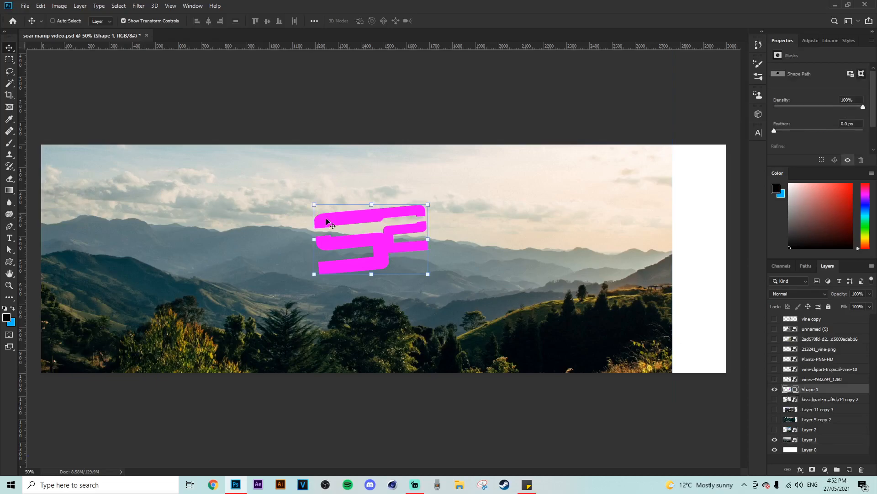
pyautogui.moveTo(322, 223); pyautogui.dragTo(334, 228)
pyautogui.moveTo(440, 244); pyautogui.dragTo(452, 245)
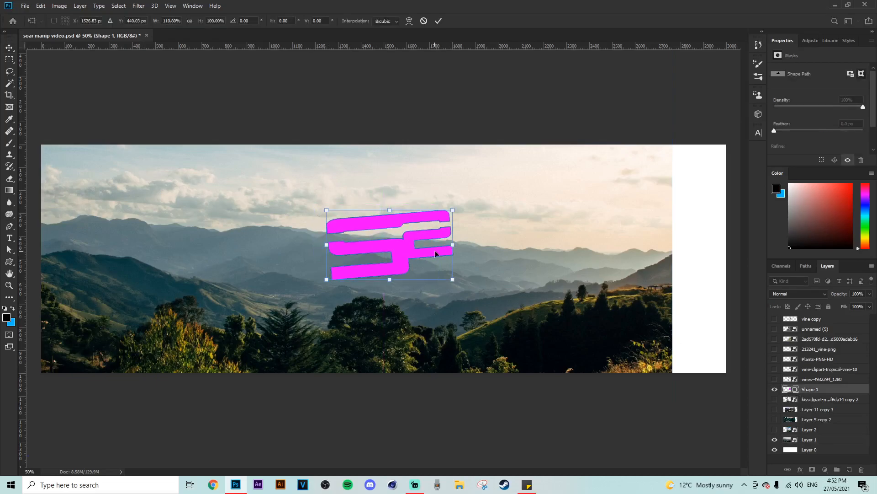
pyautogui.moveTo(453, 211); pyautogui.dragTo(470, 200)
pyautogui.moveTo(441, 220); pyautogui.dragTo(451, 255)
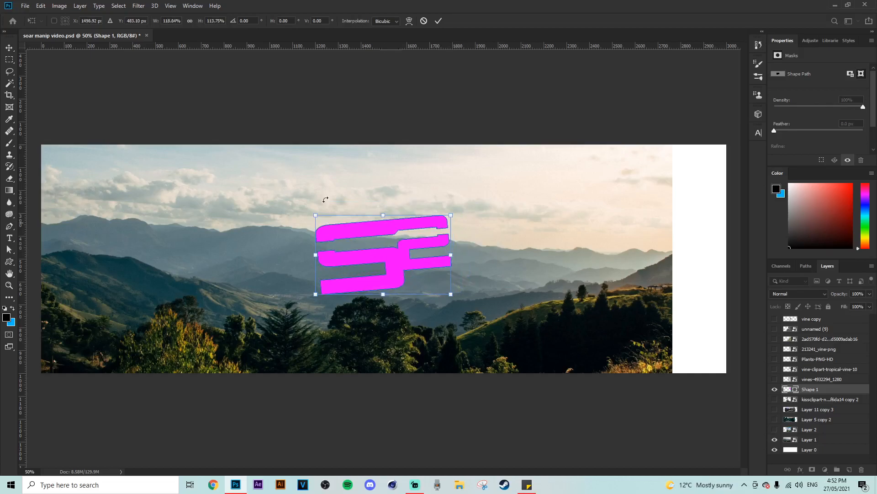
pyautogui.click(9, 51)
pyautogui.scroll(3, 464, 275)
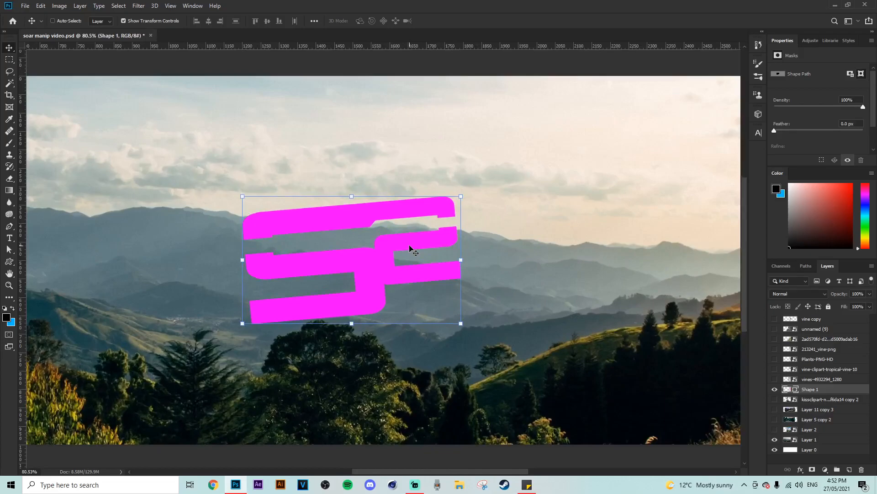
pyautogui.click(11, 264)
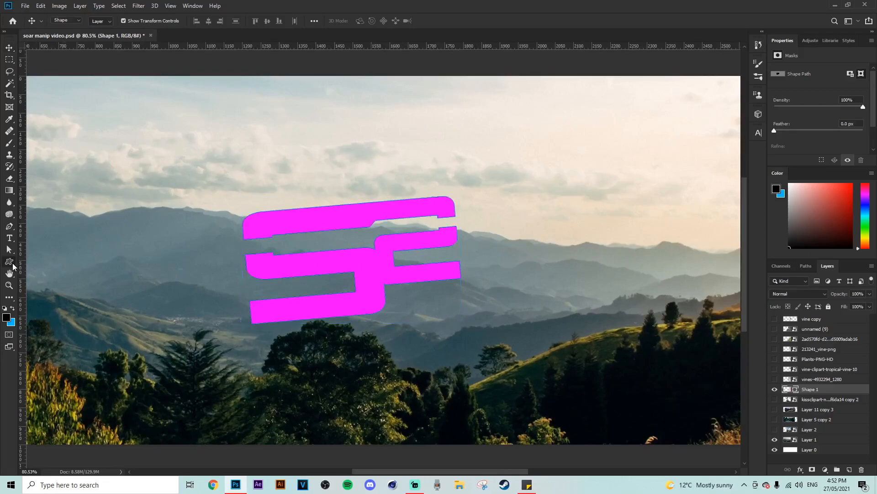
pyautogui.click(354, 263)
pyautogui.click(553, 189)
pyautogui.press('v')
pyautogui.scroll(-2, 437, 279)
pyautogui.scroll(-1, 430, 279)
pyautogui.scroll(2, 408, 264)
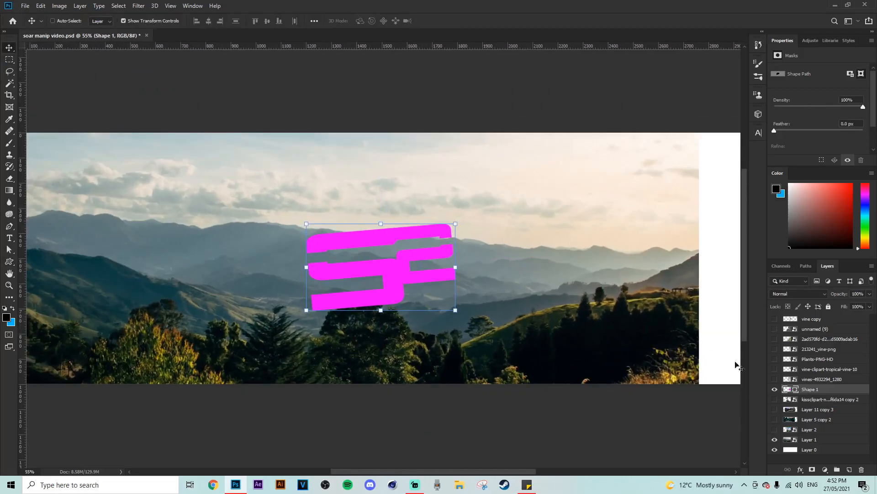
# - Hide the Shape 1 logo and preview the vine and plant layers above it one after another
pyautogui.click(775, 389)
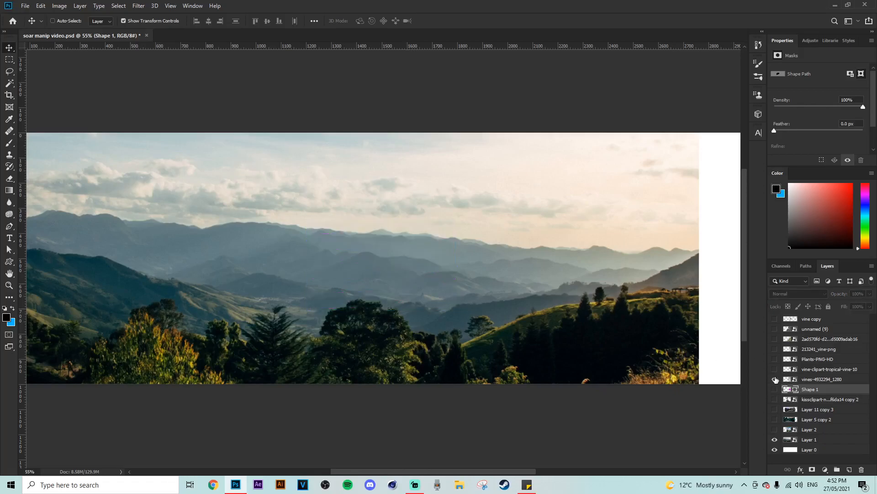
pyautogui.click(774, 379)
pyautogui.click(774, 368)
pyautogui.click(775, 379)
pyautogui.click(774, 368)
pyautogui.click(774, 358)
pyautogui.click(775, 359)
pyautogui.click(775, 349)
pyautogui.click(774, 348)
pyautogui.click(774, 339)
pyautogui.click(774, 339)
pyautogui.click(774, 319)
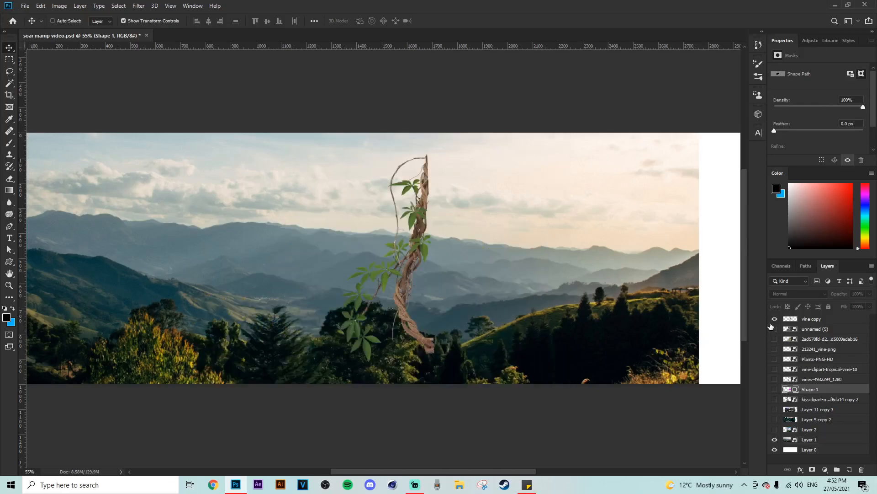
pyautogui.click(775, 329)
pyautogui.click(774, 329)
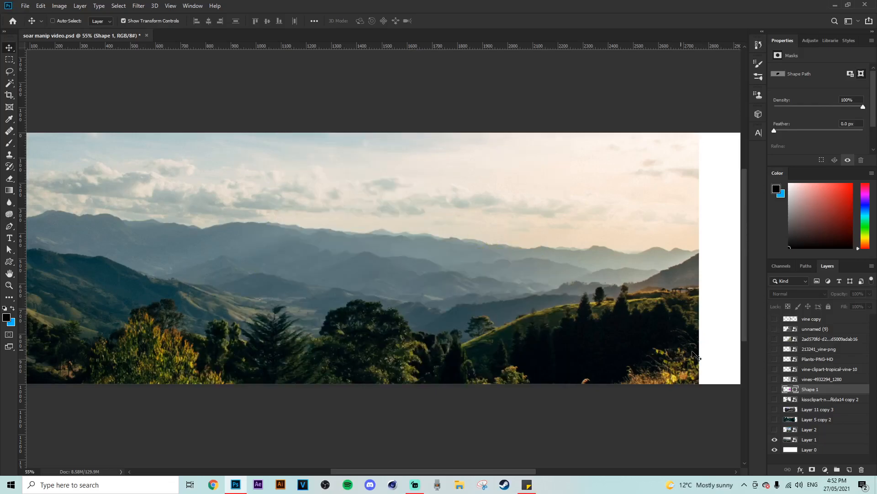
# - Move the mountain landscape on Layer 1 to X 0 px, Y -500 px so it fills the canvas width
pyautogui.click(818, 440)
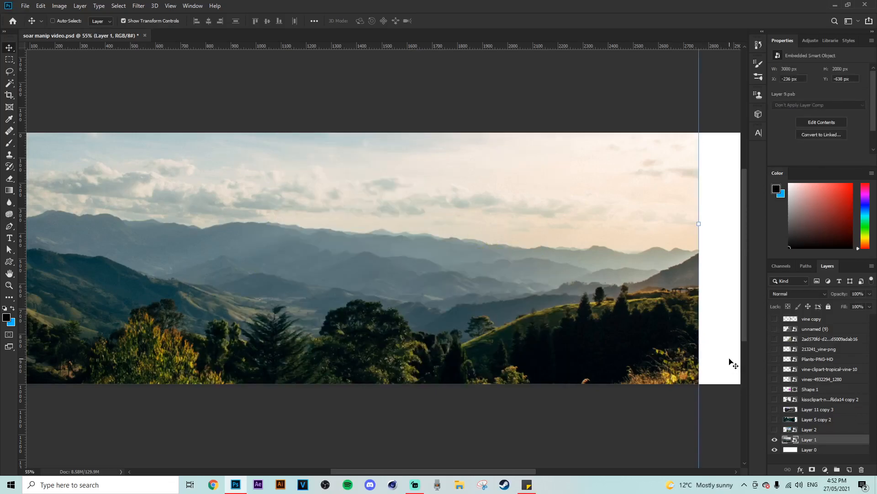
pyautogui.keyDown('alt'); pyautogui.scroll(-3, 417, 260); pyautogui.keyUp('alt')
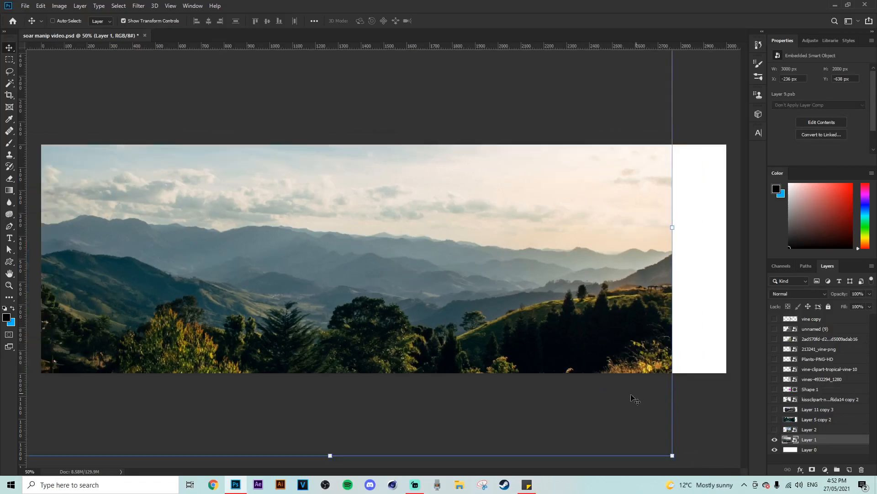
pyautogui.moveTo(460, 292); pyautogui.dragTo(501, 306)
pyautogui.keyDown('alt'); pyautogui.scroll(3, 501, 306); pyautogui.keyUp('alt')
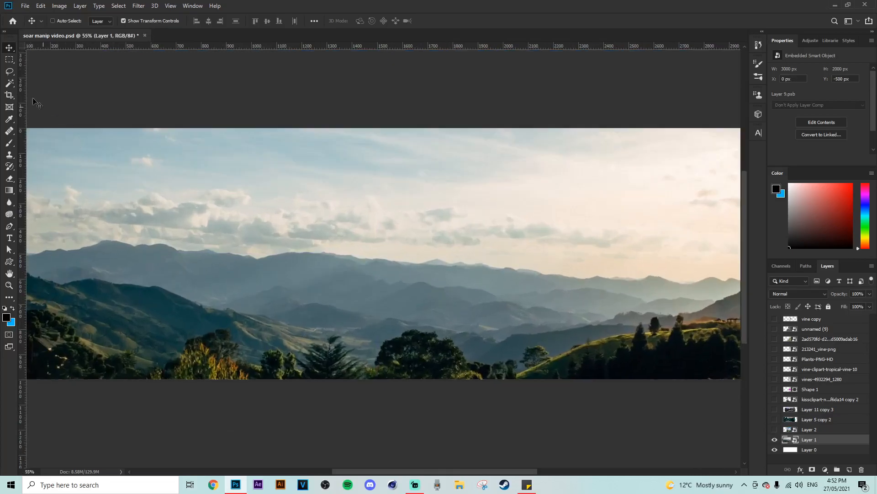
# - Show the green hills image on Layer 2 and move it to X 742 px, Y 0 px, against the canvas's right edge
pyautogui.click(9, 60)
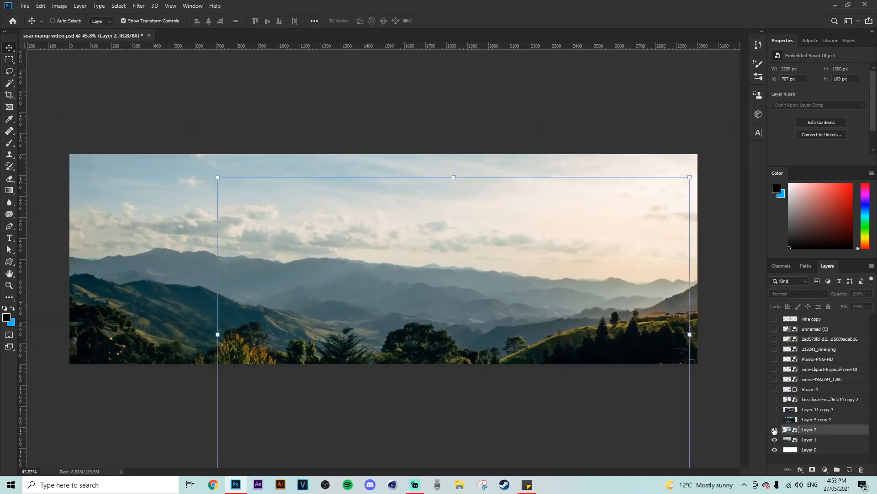
pyautogui.click(775, 429)
pyautogui.moveTo(555, 339); pyautogui.dragTo(550, 314)
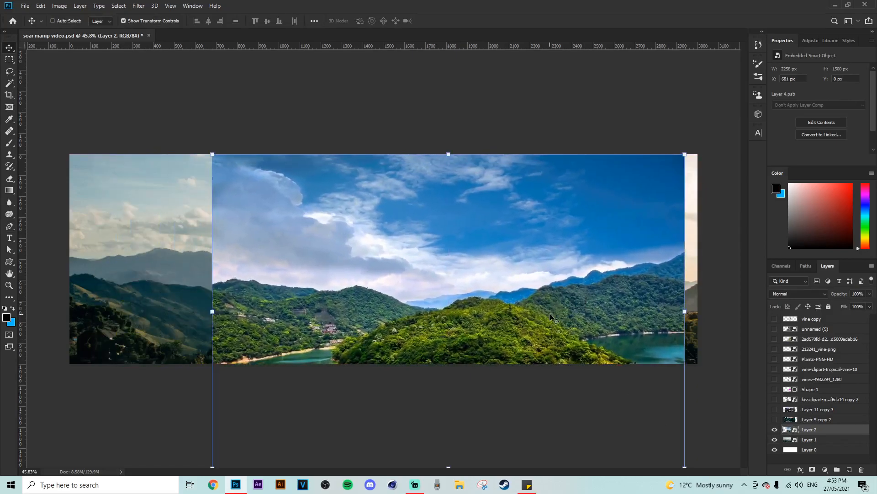
pyautogui.moveTo(566, 306); pyautogui.dragTo(578, 307)
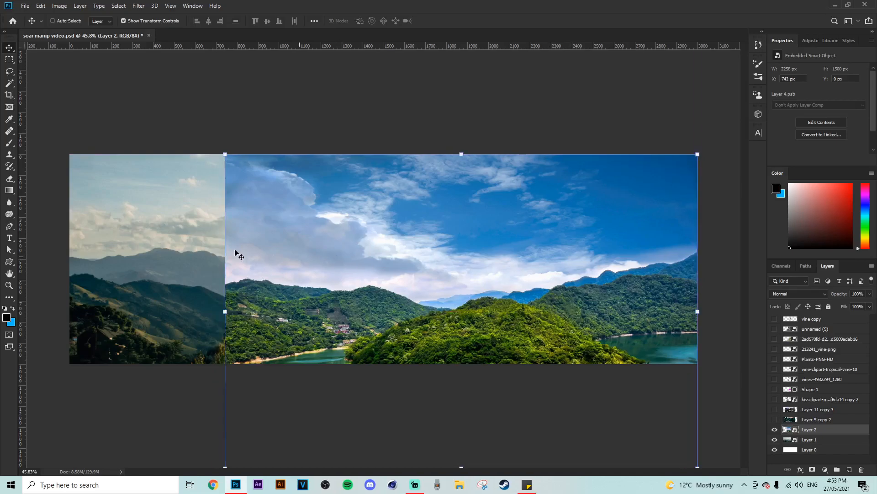
pyautogui.click(9, 73)
pyautogui.scroll(2, 344, 275)
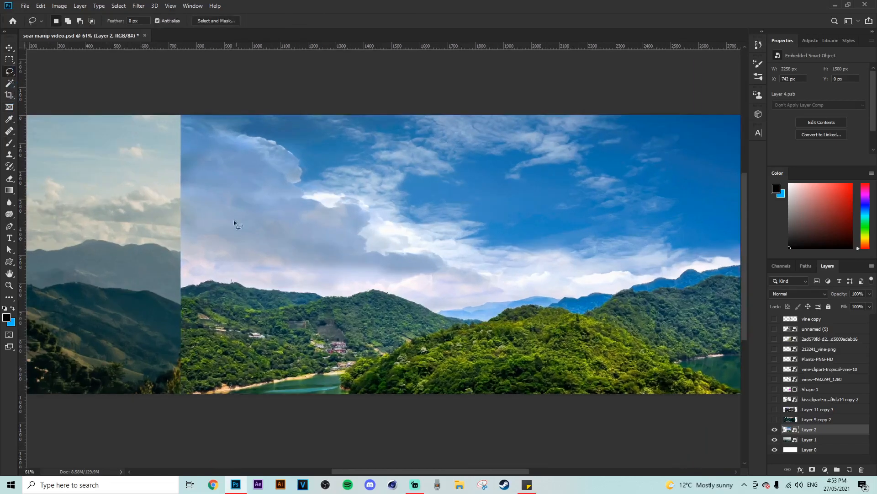
pyautogui.scroll(-2, 348, 280)
pyautogui.scroll(1, 271, 306)
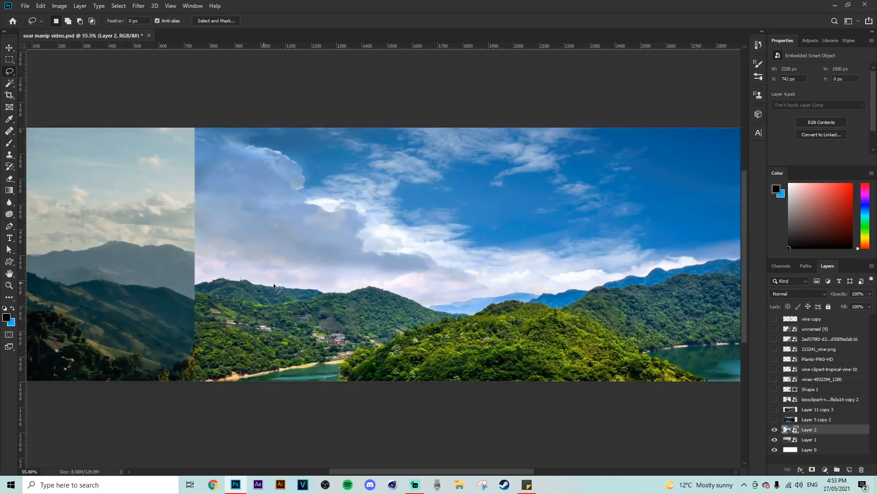
pyautogui.hscroll(1, 303, 304)
# - Start a Pen tool path at Layer 2's left edge and trace the skyline to the second hill's peak
pyautogui.click(9, 226)
pyautogui.scroll(1, 216, 293)
pyautogui.scroll(4, 216, 279)
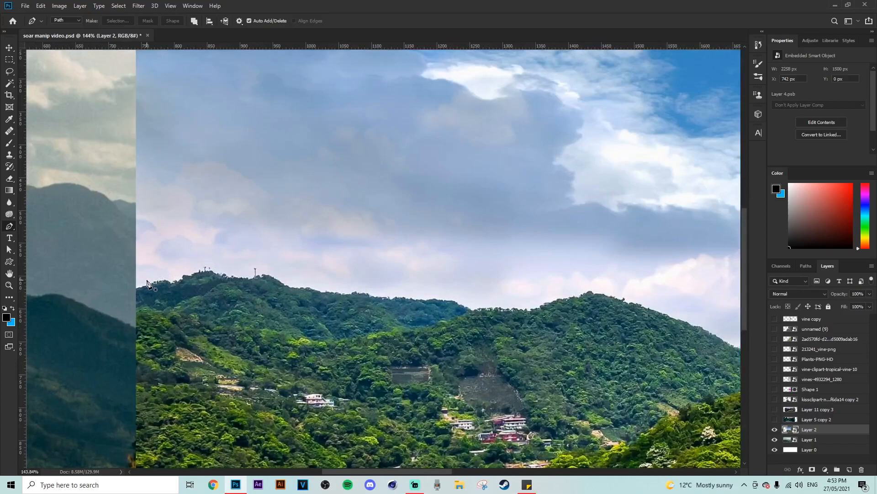
pyautogui.click(133, 285)
pyautogui.click(142, 279)
pyautogui.click(161, 276)
pyautogui.click(195, 268)
pyautogui.click(210, 267)
pyautogui.click(243, 275)
pyautogui.click(274, 274)
pyautogui.click(341, 289)
pyautogui.click(405, 295)
pyautogui.click(466, 299)
pyautogui.click(554, 295)
pyautogui.click(600, 290)
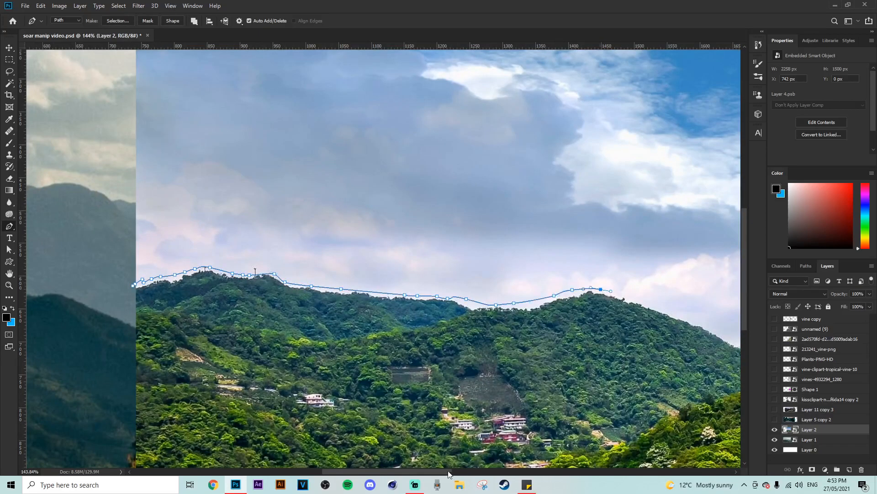
# - Continue the path down through the valley and along the distant blue mountains to the image's right edge
pyautogui.hscroll(3, 608, 294)
pyautogui.click(423, 298)
pyautogui.click(477, 314)
pyautogui.click(542, 341)
pyautogui.click(562, 338)
pyautogui.click(576, 335)
pyautogui.click(587, 336)
pyautogui.click(599, 335)
pyautogui.click(602, 334)
pyautogui.hscroll(5, 649, 322)
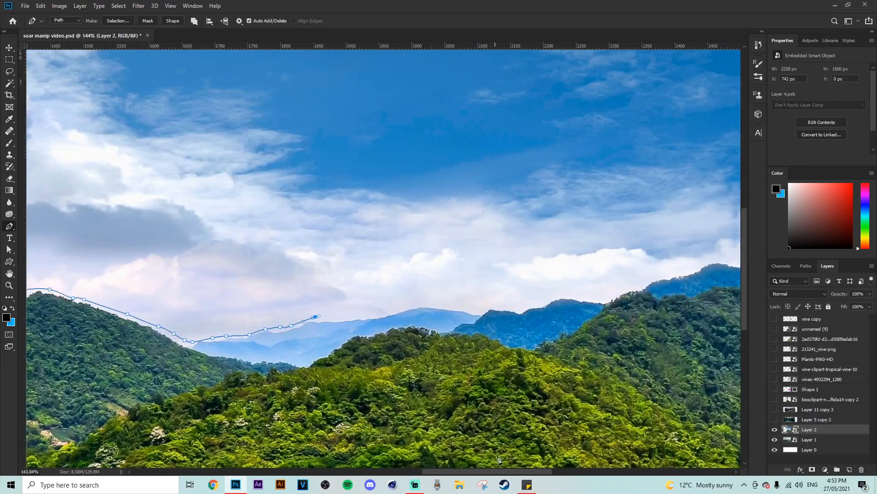
pyautogui.click(267, 358)
pyautogui.click(346, 338)
pyautogui.click(411, 323)
pyautogui.click(471, 319)
pyautogui.click(508, 306)
pyautogui.click(563, 293)
pyautogui.click(612, 298)
pyautogui.click(668, 273)
pyautogui.moveTo(466, 471); pyautogui.dragTo(520, 471)
pyautogui.click(398, 269)
pyautogui.click(461, 255)
pyautogui.click(512, 244)
pyautogui.click(567, 236)
pyautogui.click(639, 222)
# - Route the path around the area below the canvas so it encloses all the hills on Layer 2
pyautogui.scroll(8, 700, 220)
pyautogui.scroll(-5, 690, 224)
pyautogui.scroll(-5, 521, 466)
pyautogui.click(664, 334)
pyautogui.click(498, 373)
pyautogui.click(272, 361)
pyautogui.click(248, 337)
# - Convert the hills path into a new anti-aliased selection with a feather radius of 0 pixels
pyautogui.rightClick(338, 297)
pyautogui.click(370, 131)
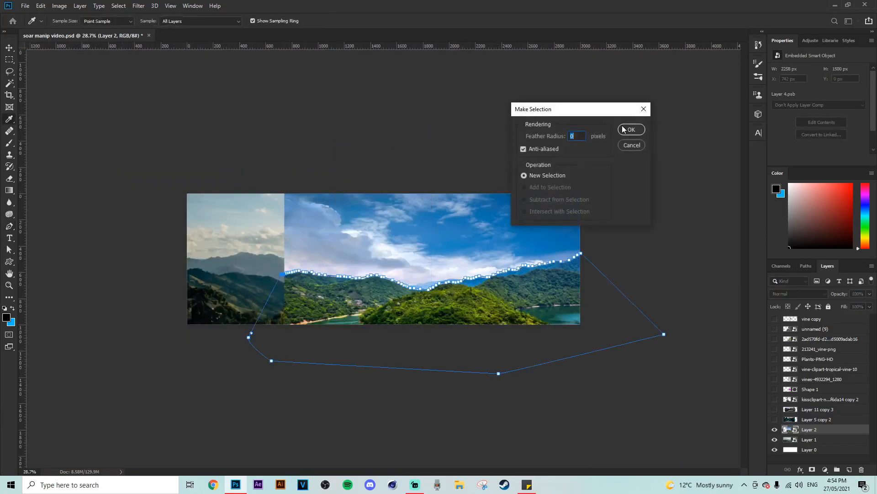
pyautogui.click(630, 130)
pyautogui.scroll(6, 430, 323)
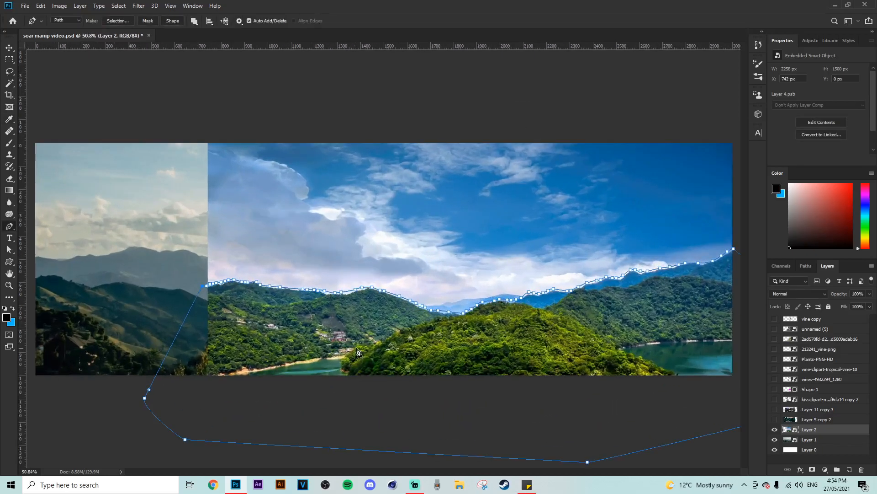
pyautogui.rightClick(349, 329)
pyautogui.click(393, 164)
pyautogui.click(642, 130)
# - Add a layer mask to Layer 2 from the selection to remove its blue sky
pyautogui.scroll(1, 343, 427)
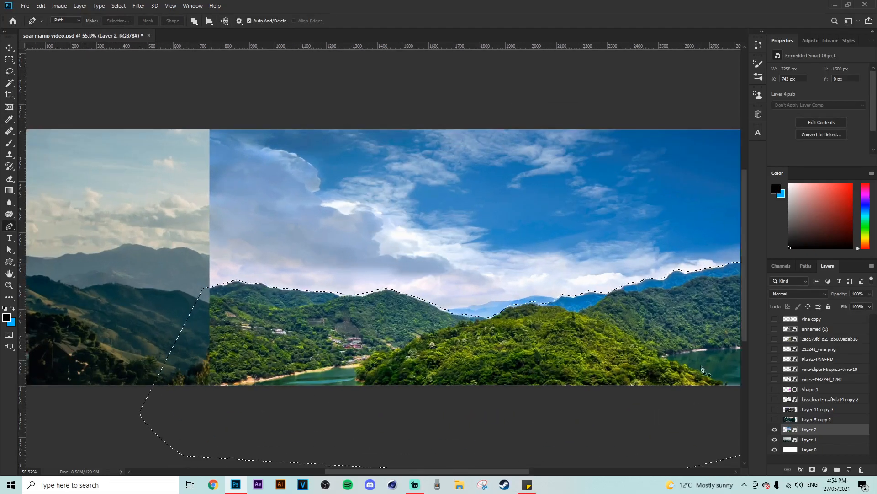
pyautogui.click(812, 469)
pyautogui.scroll(-3, 451, 333)
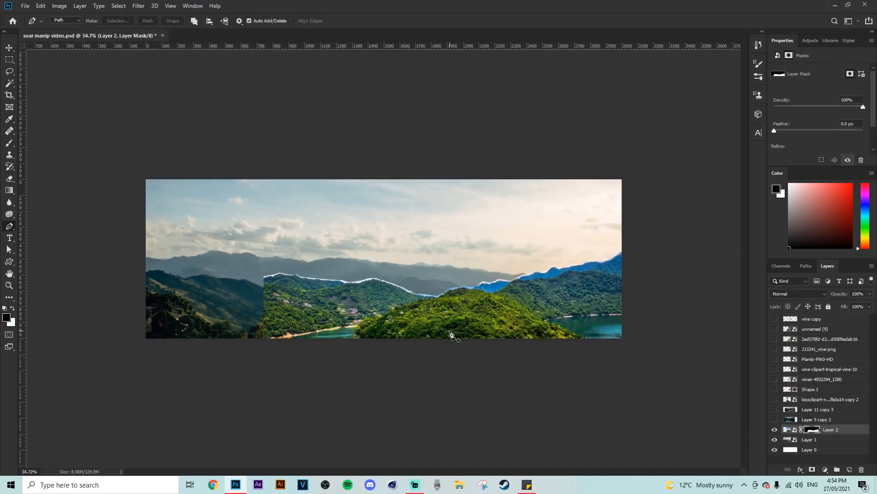
pyautogui.scroll(3, 451, 334)
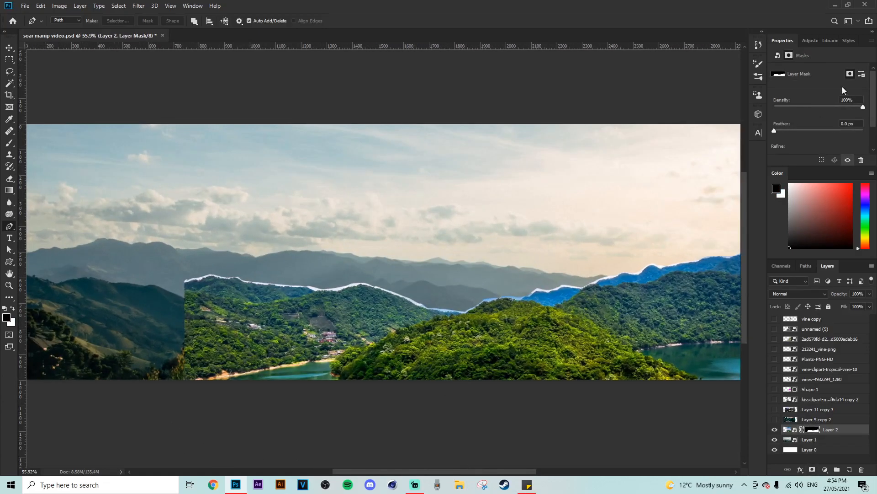
# - Open Select and Mask for Layer 2's mask and refine the edge along the ridge of the leftmost hills
pyautogui.moveTo(873, 79); pyautogui.dragTo(872, 104)
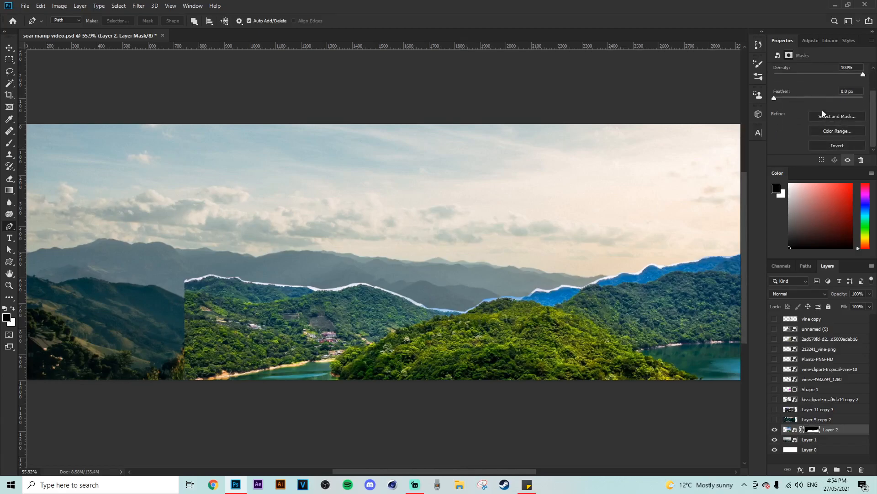
pyautogui.click(826, 117)
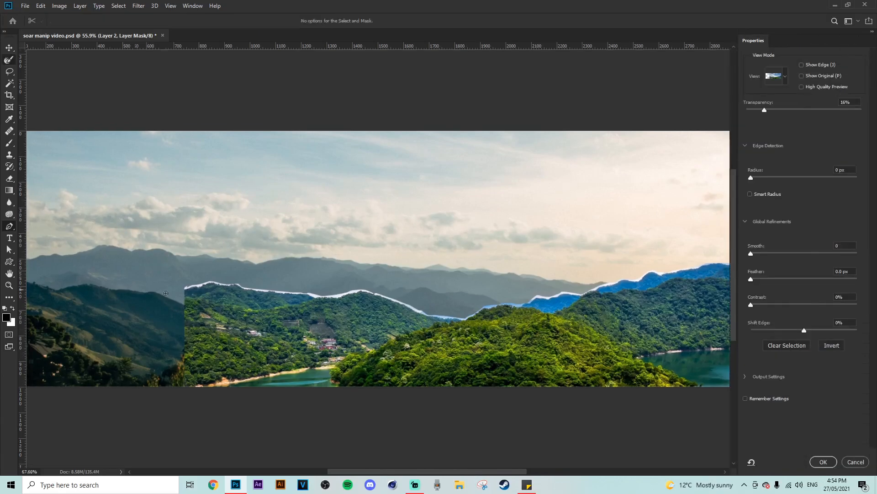
pyautogui.scroll(4, 213, 295)
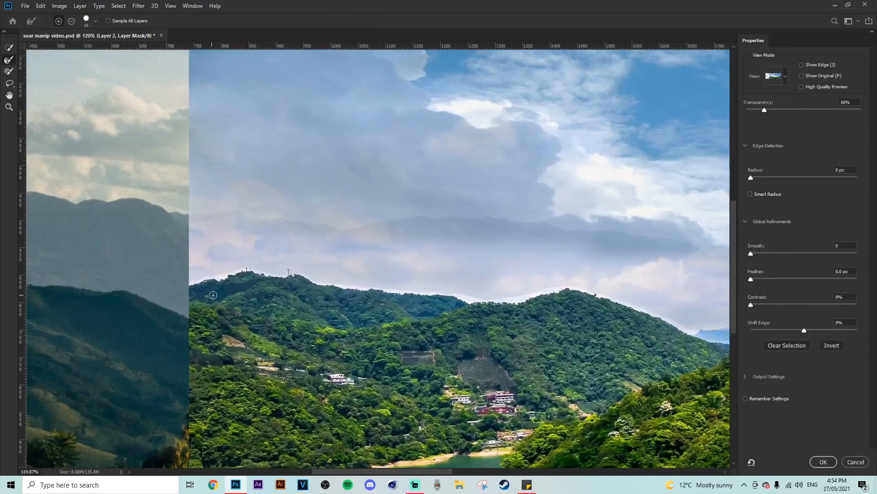
pyautogui.click(9, 63)
pyautogui.scroll(4, 216, 282)
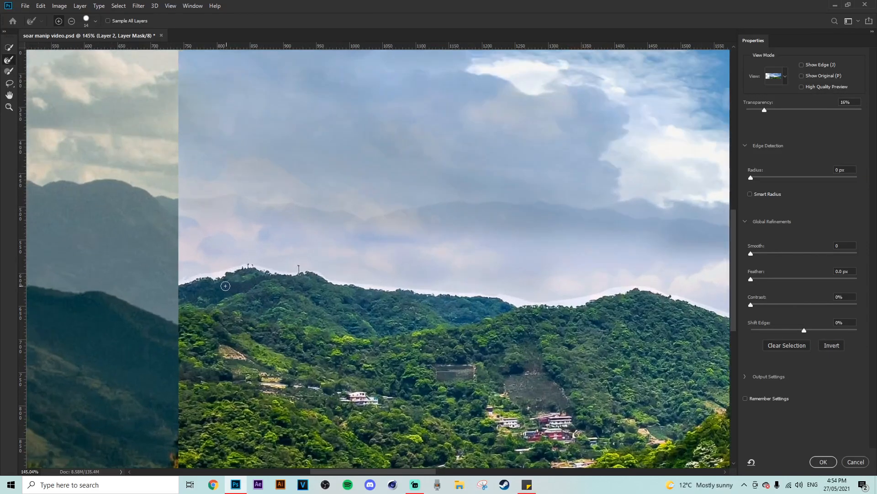
pyautogui.moveTo(209, 271)
pyautogui.mouseDown()
pyautogui.moveTo(262, 254)
pyautogui.moveTo(320, 256)
pyautogui.moveTo(352, 272)
pyautogui.moveTo(391, 267)
pyautogui.moveTo(462, 285)
pyautogui.moveTo(654, 307)
pyautogui.mouseUp()
pyautogui.moveTo(381, 472); pyautogui.dragTo(411, 473)
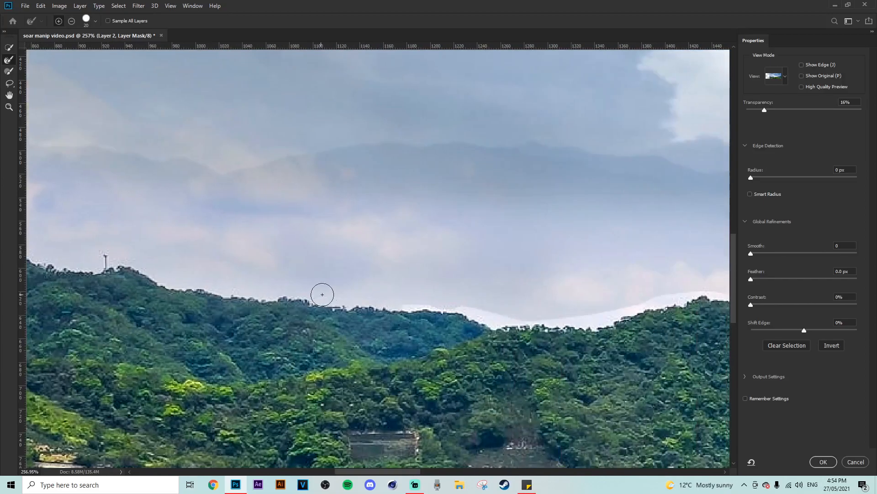
pyautogui.moveTo(322, 295)
pyautogui.mouseDown()
pyautogui.moveTo(544, 322)
pyautogui.moveTo(599, 319)
pyautogui.moveTo(550, 332)
pyautogui.mouseUp()
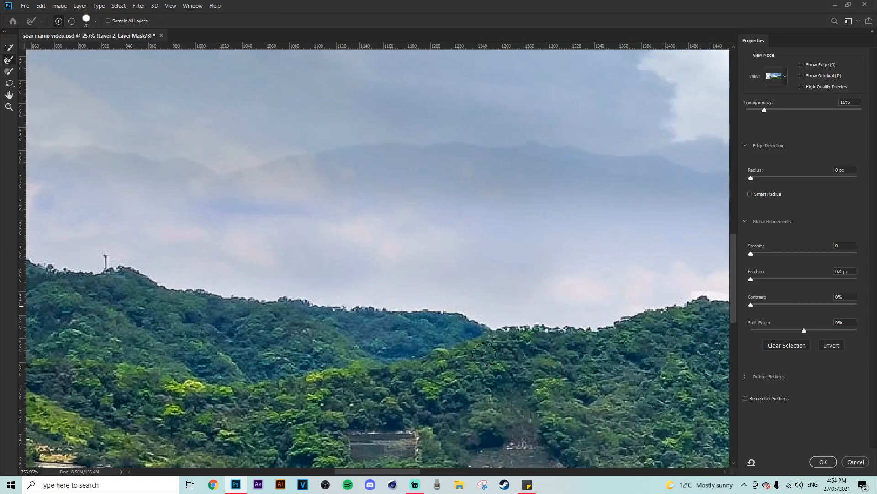
# - Refine the mask edge down the central hill's slope and along the distant blue mountains
pyautogui.moveTo(377, 472); pyautogui.dragTo(427, 473)
pyautogui.moveTo(235, 284)
pyautogui.mouseDown()
pyautogui.moveTo(408, 333)
pyautogui.moveTo(545, 383)
pyautogui.moveTo(546, 395)
pyautogui.mouseUp()
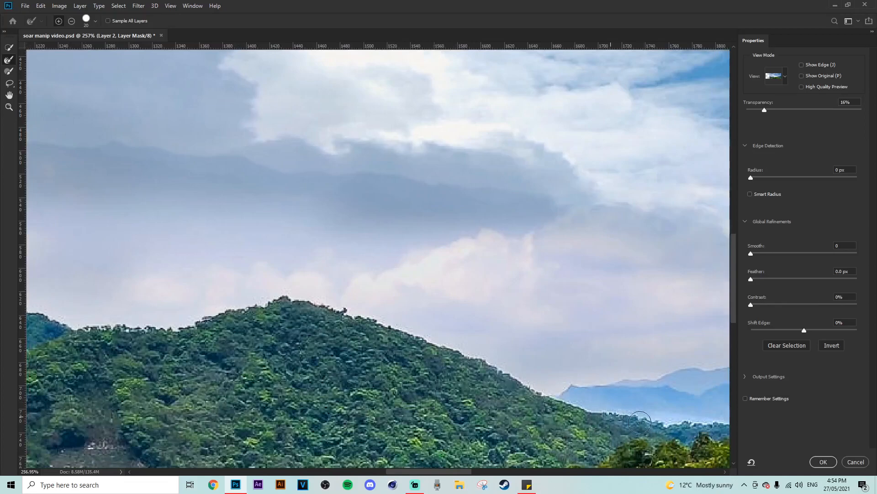
pyautogui.moveTo(464, 473); pyautogui.dragTo(512, 473)
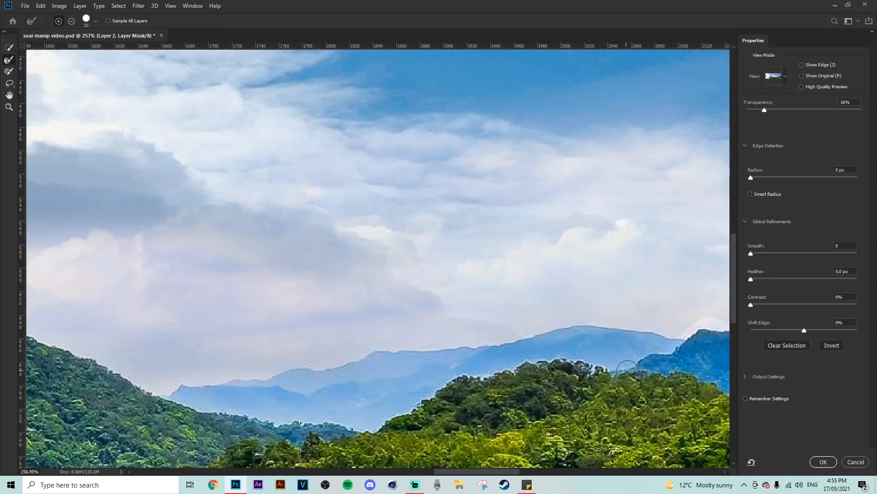
pyautogui.moveTo(452, 472); pyautogui.dragTo(485, 472)
pyautogui.moveTo(407, 342)
pyautogui.mouseDown()
pyautogui.moveTo(461, 324)
pyautogui.moveTo(622, 312)
pyautogui.mouseUp()
# - Refine the mask edge along the blue mountains to the image's right edge and apply the refined mask
pyautogui.moveTo(481, 472); pyautogui.dragTo(565, 473)
pyautogui.moveTo(425, 215)
pyautogui.mouseDown()
pyautogui.moveTo(499, 204)
pyautogui.moveTo(651, 167)
pyautogui.mouseUp()
pyautogui.scroll(-9, 659, 183)
pyautogui.moveTo(553, 472); pyautogui.dragTo(607, 473)
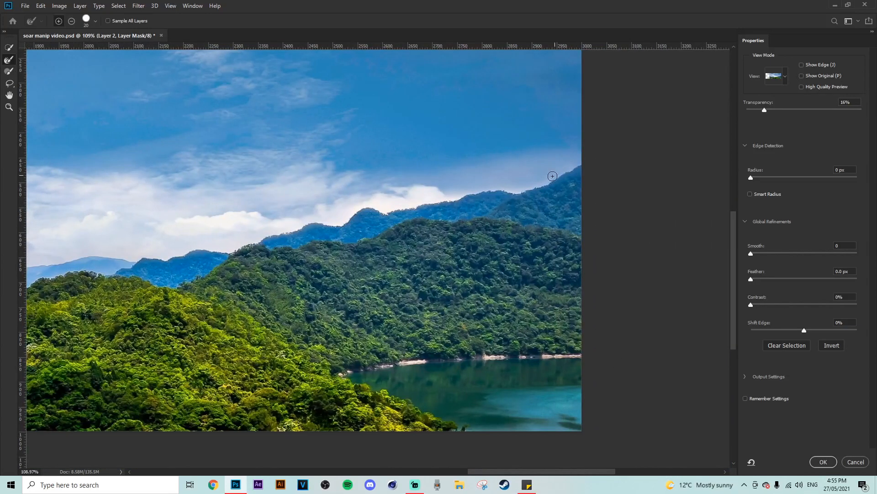
pyautogui.click(824, 462)
pyautogui.scroll(1, 398, 315)
pyautogui.scroll(-2, 398, 316)
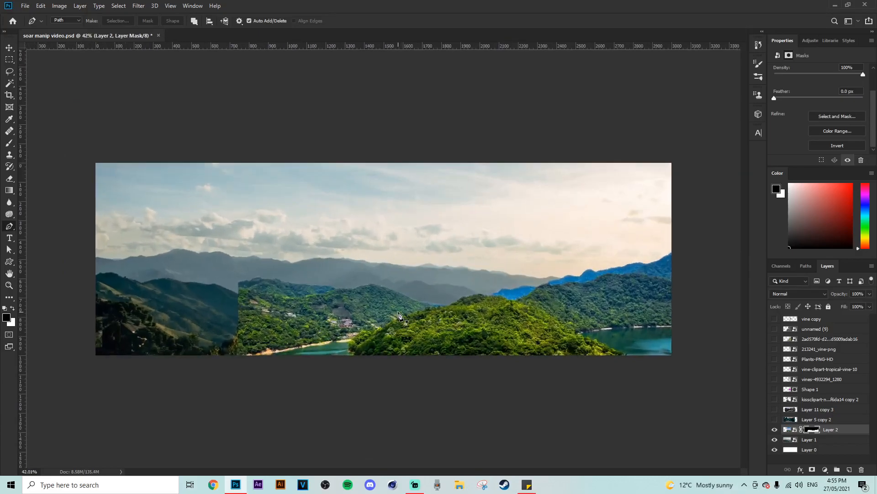
# - Duplicate Layer 2 and mirror the copy horizontally over the banner's left side at about 72% of its width
pyautogui.hotkey('ctrl', 'j')
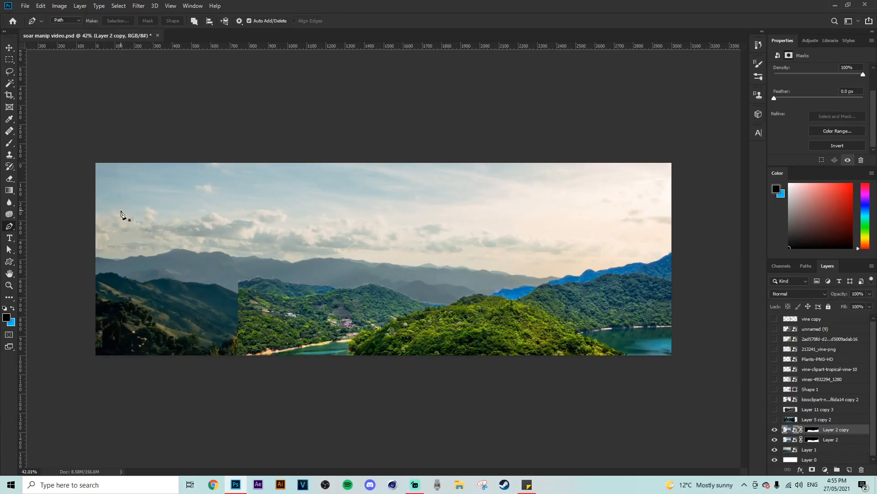
pyautogui.hotkey('ctrl', 't')
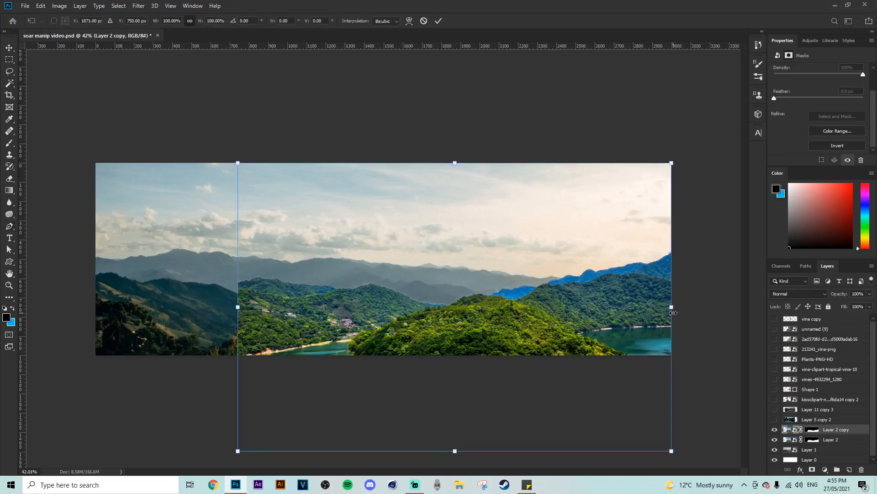
pyautogui.moveTo(674, 308); pyautogui.dragTo(2, 300)
pyautogui.moveTo(240, 310); pyautogui.dragTo(378, 294)
pyautogui.scroll(2, 311, 307)
pyautogui.scroll(-2, 345, 269)
pyautogui.moveTo(305, 326)
pyautogui.mouseDown()
pyautogui.moveTo(391, 354)
pyautogui.moveTo(278, 336)
pyautogui.moveTo(289, 331)
pyautogui.mouseUp()
pyautogui.moveTo(295, 328); pyautogui.dragTo(306, 342)
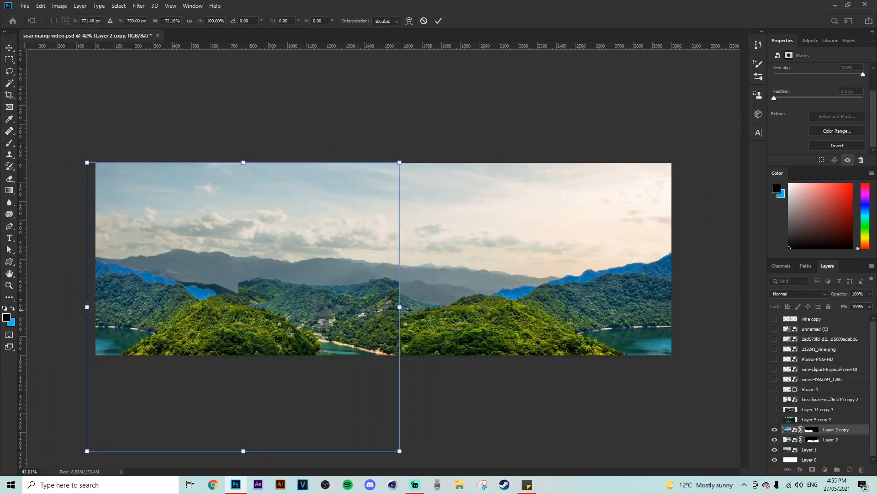
# - Widen and enlarge the mirrored hills, position them over the banner's left half, and apply the transform
pyautogui.moveTo(404, 310); pyautogui.dragTo(451, 314)
pyautogui.moveTo(318, 316); pyautogui.dragTo(347, 311)
pyautogui.moveTo(114, 307); pyautogui.dragTo(141, 273)
pyautogui.moveTo(183, 309); pyautogui.dragTo(173, 311)
pyautogui.click(9, 48)
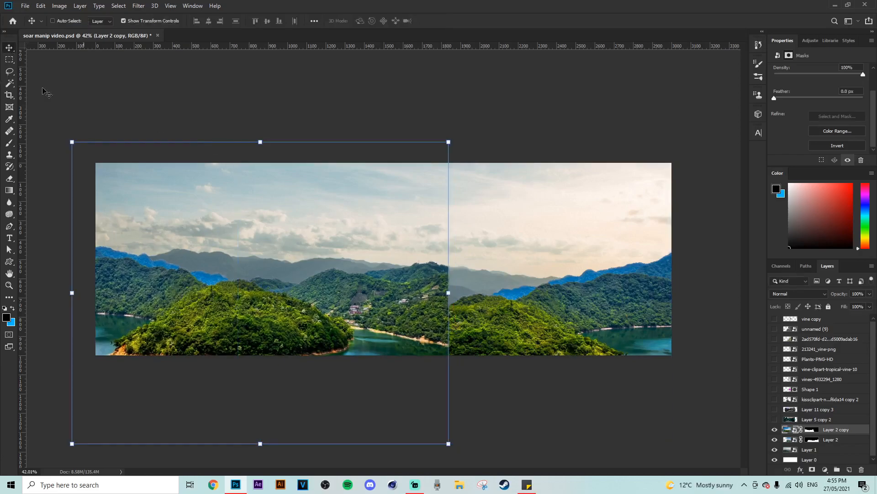
# - Paint black with a large soft brush on Layer 2 copy's mask to blend its hard right edge into Layer 2
pyautogui.click(10, 142)
pyautogui.scroll(2, 390, 276)
pyautogui.click(812, 429)
pyautogui.moveTo(238, 237); pyautogui.dragTo(270, 237)
pyautogui.rightClick(306, 207)
pyautogui.moveTo(356, 251); pyautogui.dragTo(347, 251)
pyautogui.moveTo(280, 240); pyautogui.dragTo(299, 240)
pyautogui.moveTo(450, 243)
pyautogui.mouseDown()
pyautogui.moveTo(456, 347)
pyautogui.moveTo(457, 275)
pyautogui.mouseUp()
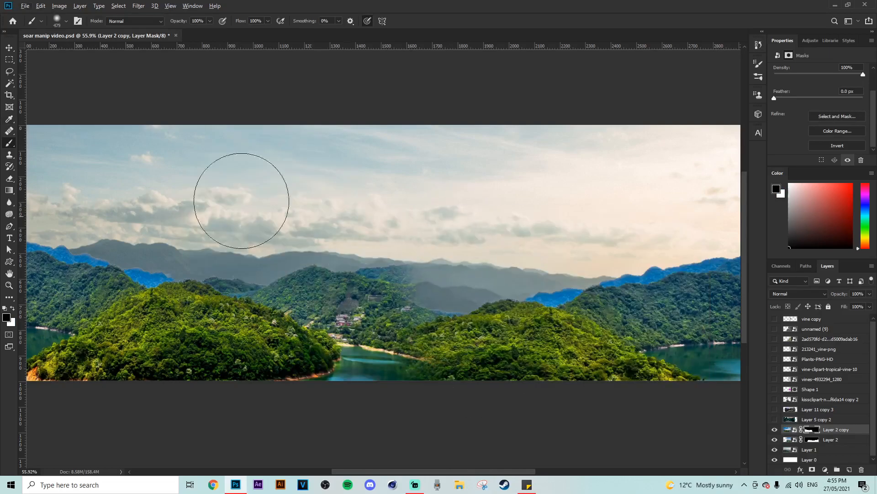
# - Shift Layer 2 copy slightly left and mask out its leftover hillside behind the central valley with a soft brush
pyautogui.click(10, 48)
pyautogui.moveTo(291, 295); pyautogui.dragTo(282, 295)
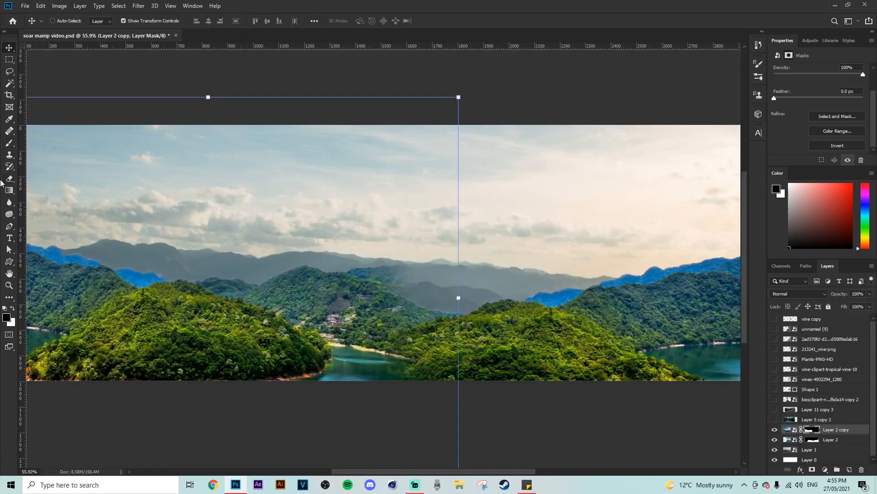
pyautogui.click(9, 144)
pyautogui.moveTo(420, 269); pyautogui.dragTo(286, 274)
pyautogui.moveTo(327, 261); pyautogui.dragTo(308, 261)
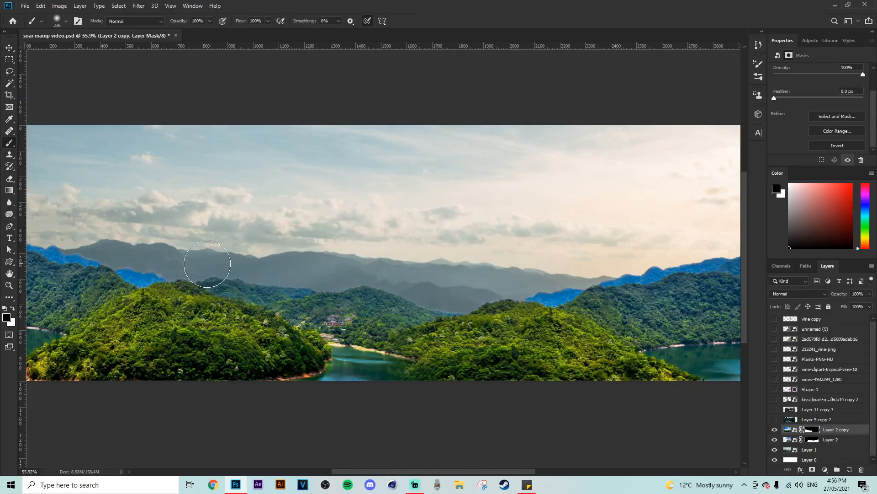
# - Enlarge Layer 2 copy slightly and reposition it so its hills fill the banner's left side
pyautogui.scroll(-5, 393, 297)
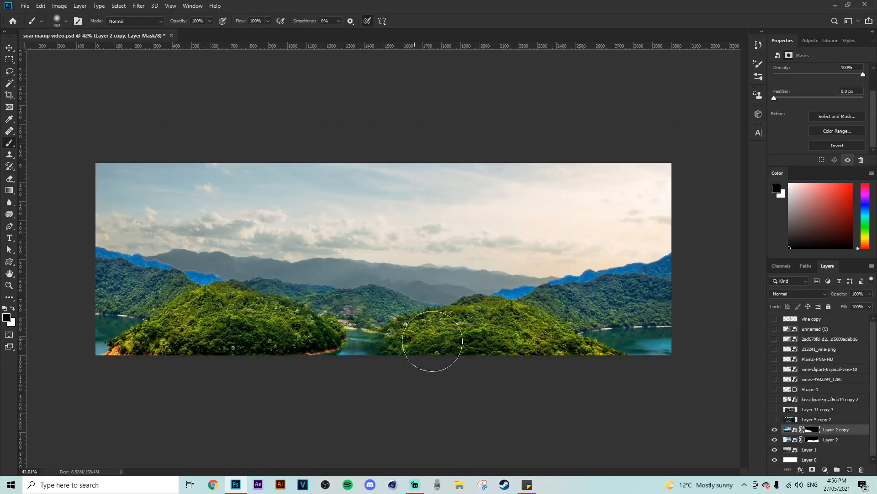
pyautogui.scroll(3, 430, 335)
pyautogui.scroll(-1, 425, 339)
pyautogui.scroll(2, 411, 334)
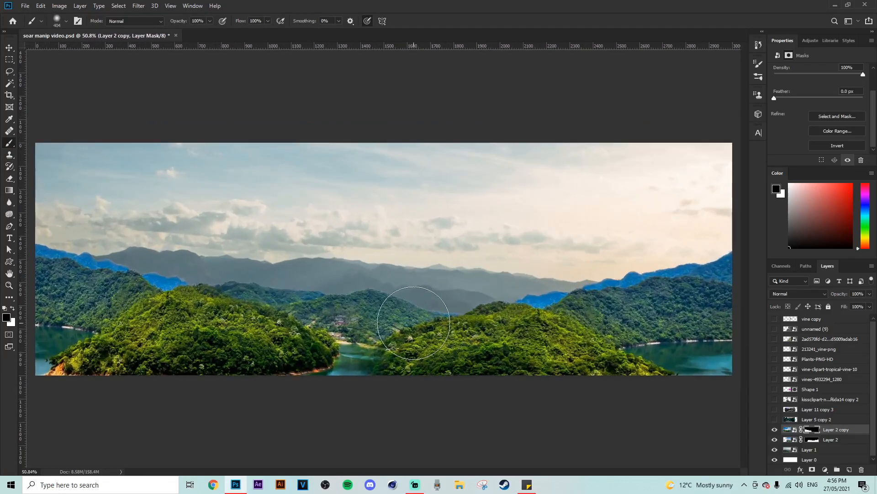
pyautogui.scroll(-3, 397, 329)
pyautogui.scroll(4, 375, 266)
pyautogui.press('v')
pyautogui.moveTo(184, 274); pyautogui.dragTo(184, 285)
pyautogui.scroll(1, 381, 302)
pyautogui.moveTo(510, 314); pyautogui.dragTo(541, 295)
pyautogui.scroll(-3, 388, 278)
pyautogui.moveTo(173, 307); pyautogui.dragTo(179, 304)
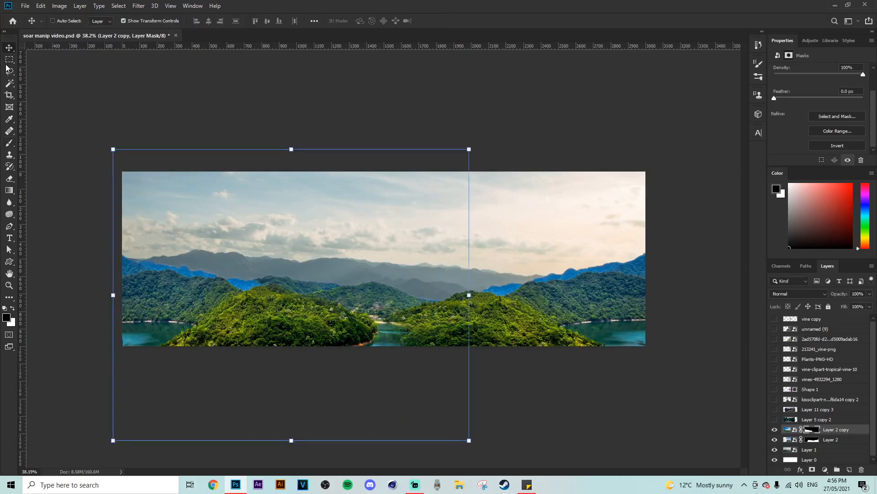
# - Start a Pen path at the banner's left edge along the green ridge below the blue mountains
pyautogui.click(9, 59)
pyautogui.scroll(1, 380, 316)
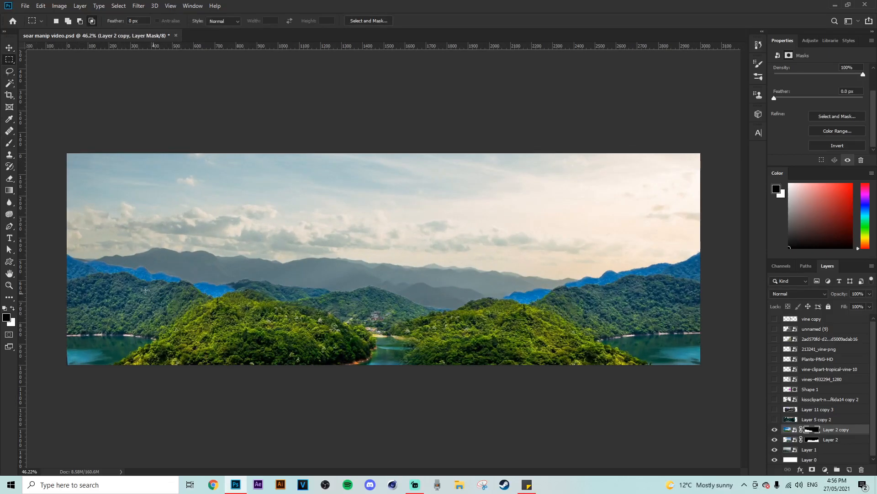
pyautogui.scroll(4, 274, 312)
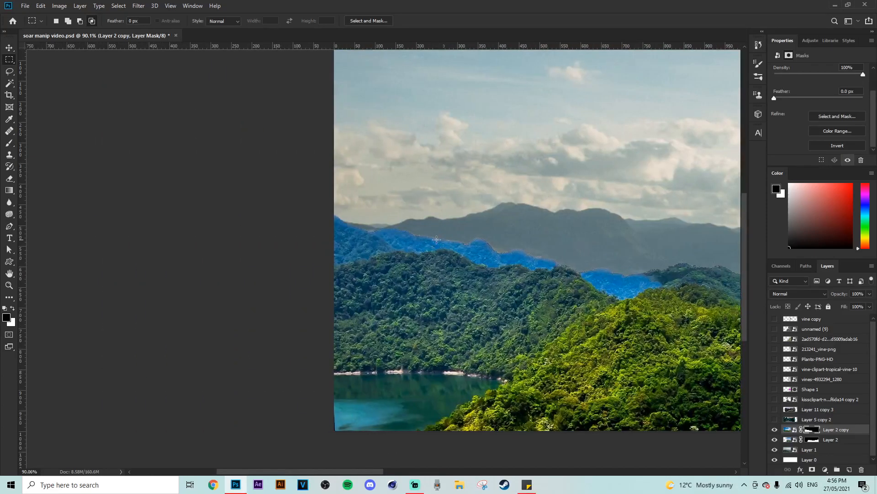
pyautogui.click(9, 226)
pyautogui.scroll(-6, 235, 272)
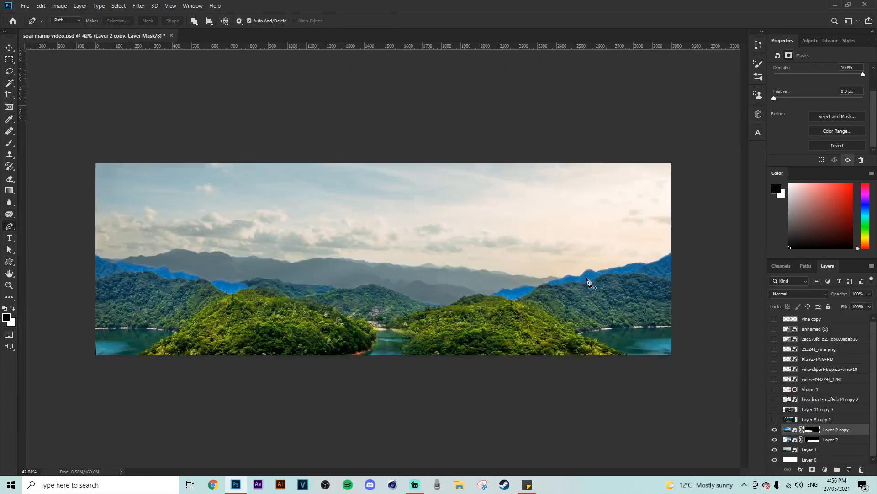
pyautogui.scroll(6, 513, 249)
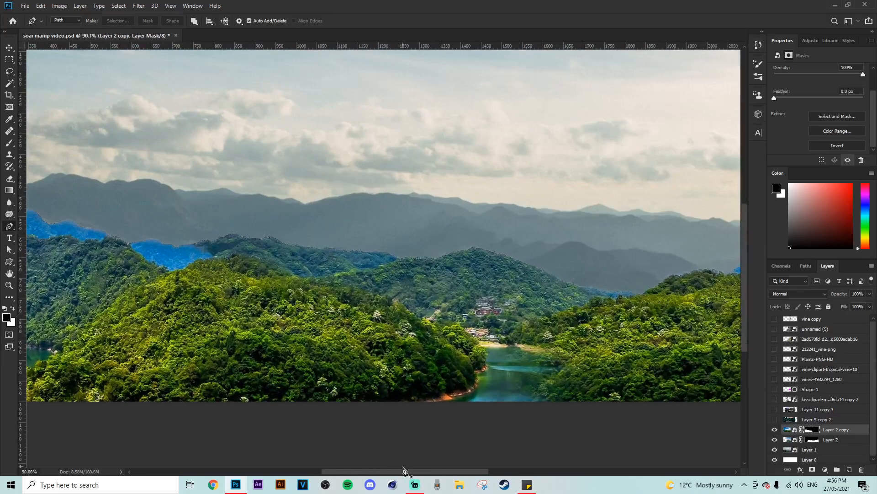
pyautogui.moveTo(407, 472); pyautogui.dragTo(392, 473)
pyautogui.scroll(11, 340, 221)
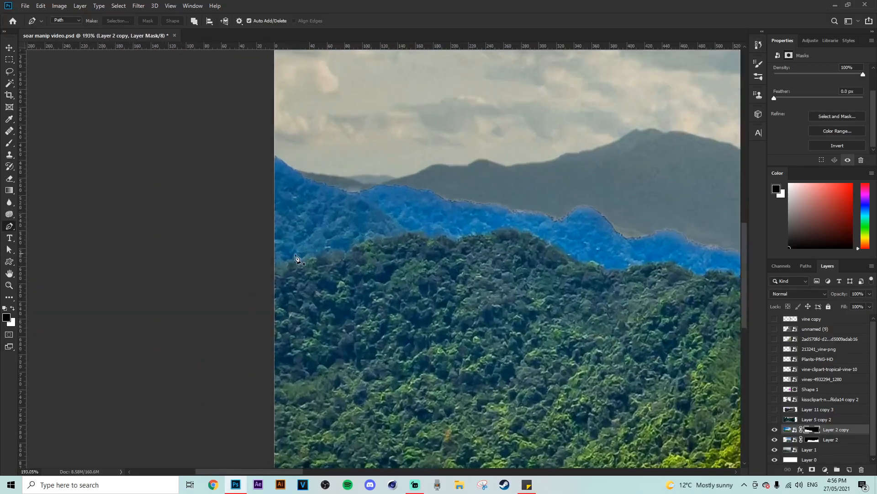
pyautogui.moveTo(270, 264); pyautogui.dragTo(279, 262)
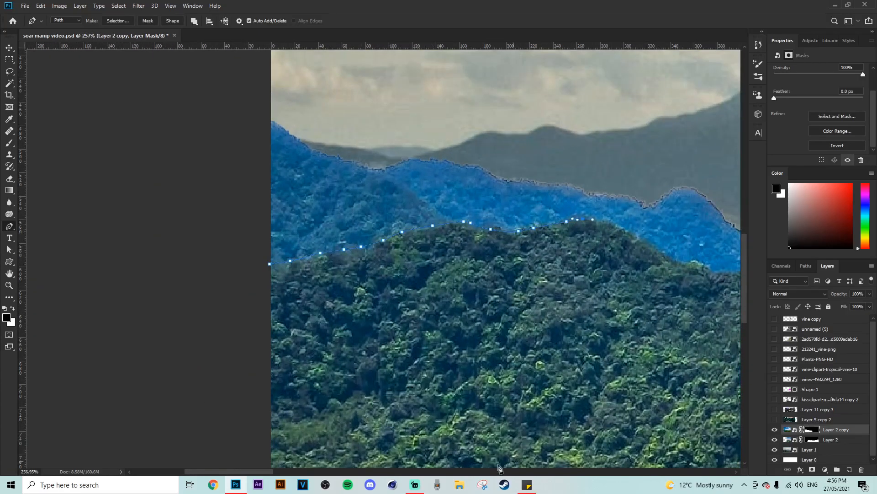
# - Continue the path along the lower edge of the blue mountains to the yellow-green hill, and undo the misplaced last anchor
pyautogui.hscroll(5, 245, 250)
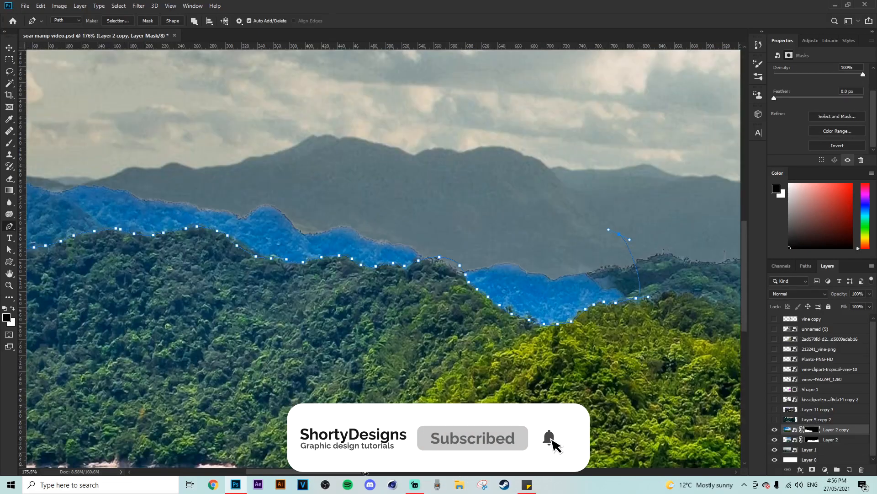
pyautogui.moveTo(365, 472); pyautogui.dragTo(418, 471)
pyautogui.scroll(-5, 384, 299)
pyautogui.hotkey('ctrl', 'z')
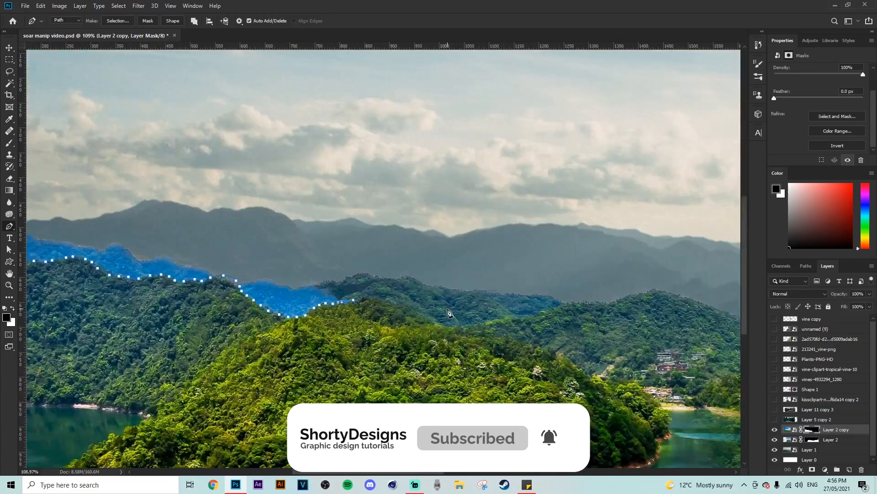
# - Close the path by routing it through the sky above the blue mountains and past the banner's left edge
pyautogui.click(385, 265)
pyautogui.moveTo(330, 252); pyautogui.dragTo(300, 250)
pyautogui.scroll(-5, 301, 241)
pyautogui.click(270, 218)
pyautogui.click(110, 196)
pyautogui.click(117, 260)
# - Convert the path into a selection, hide the blue mountains inside it on Layer 2 copy's mask, and deselect
pyautogui.rightClick(153, 221)
pyautogui.click(183, 250)
pyautogui.click(630, 129)
pyautogui.hotkey('ctrl', 'd')
pyautogui.press('m')
pyautogui.scroll(-2, 298, 132)
pyautogui.scroll(2, 298, 133)
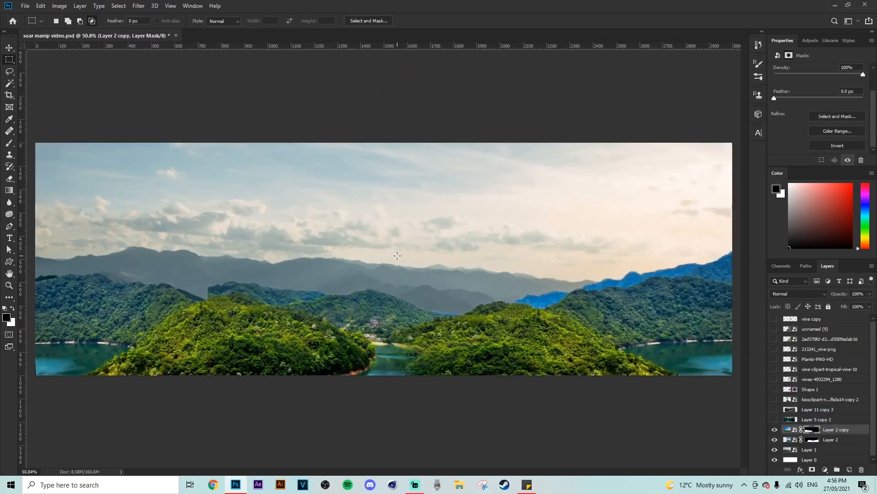
pyautogui.scroll(-3, 297, 133)
# - Scale Layer 2 copy up to about 127% and position it so its hills overlap the gap behind them
pyautogui.click(9, 48)
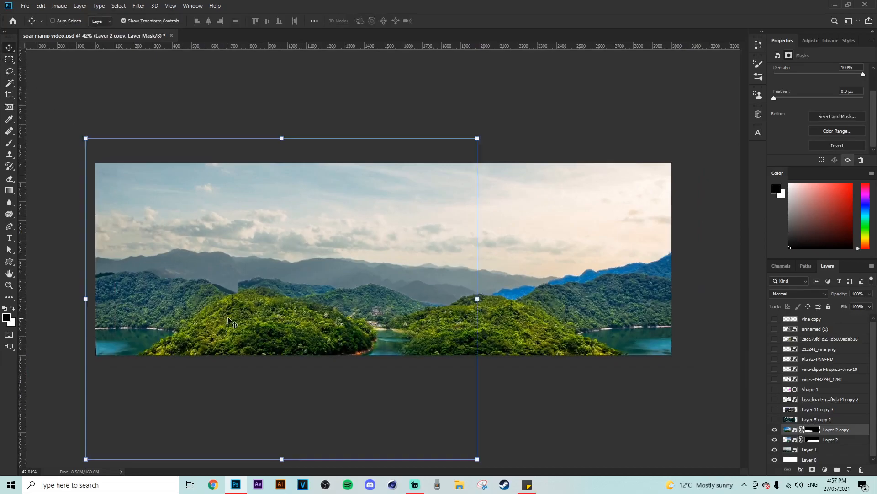
pyautogui.moveTo(476, 299); pyautogui.dragTo(504, 316)
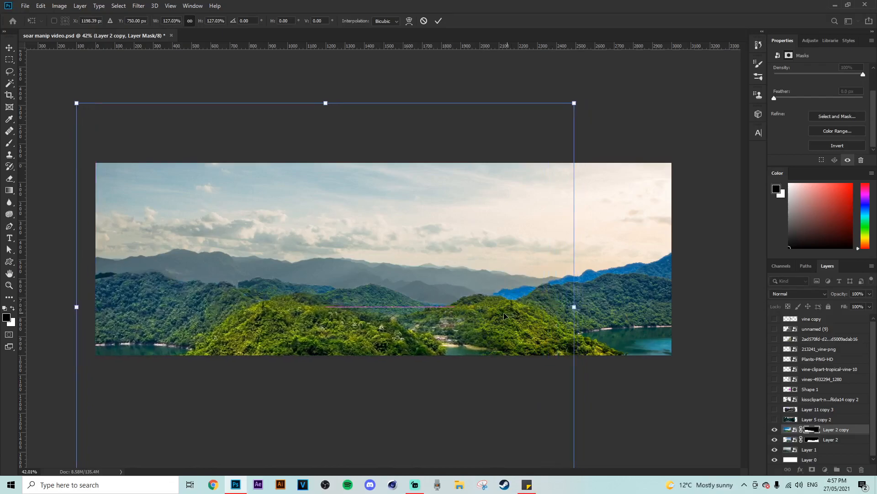
pyautogui.click(9, 49)
# - Apply the scaling of Layer 2 copy and add a new blank layer directly above Layer 2
pyautogui.click(9, 59)
pyautogui.scroll(-4, 454, 300)
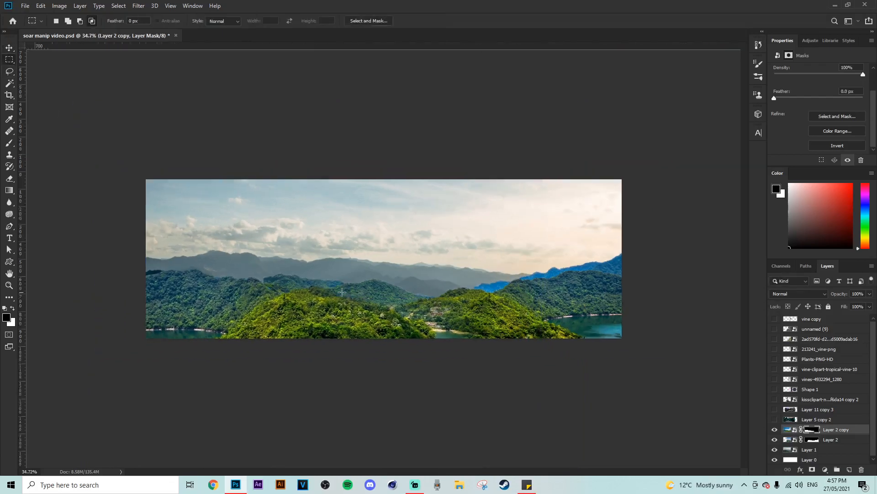
pyautogui.scroll(5, 454, 300)
pyautogui.scroll(2, 420, 455)
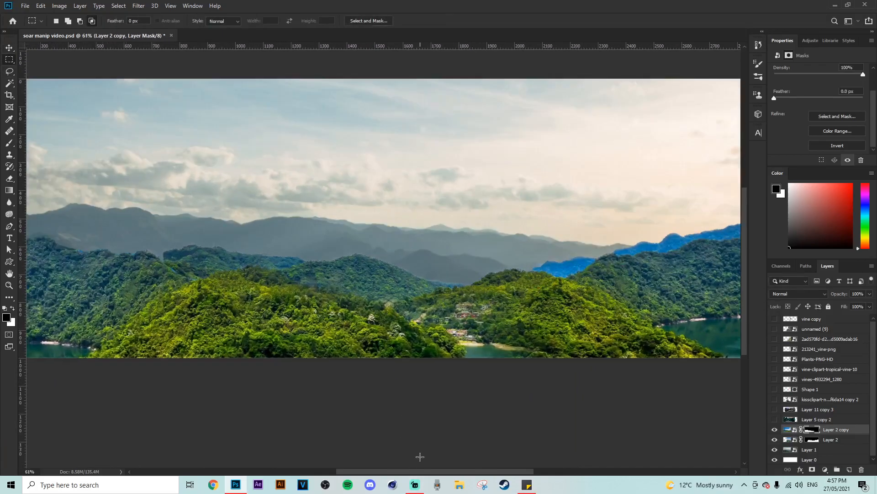
pyautogui.moveTo(424, 473); pyautogui.dragTo(513, 449)
pyautogui.scroll(3, 378, 230)
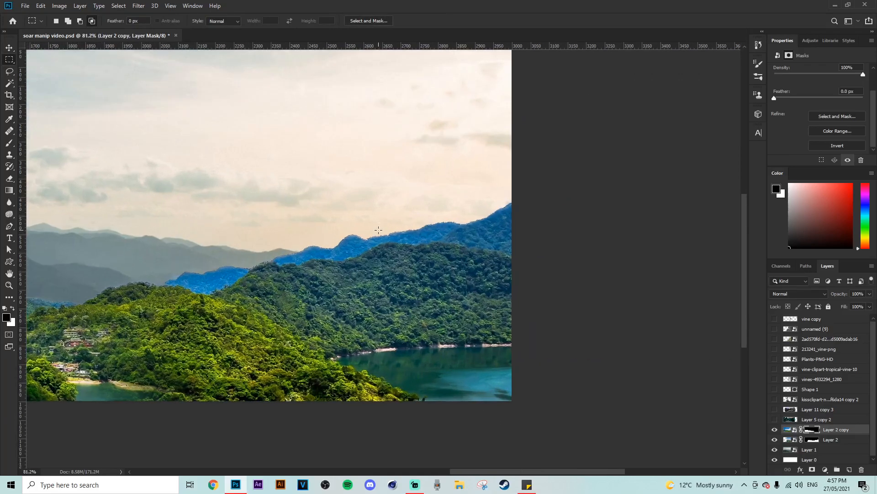
pyautogui.click(819, 441)
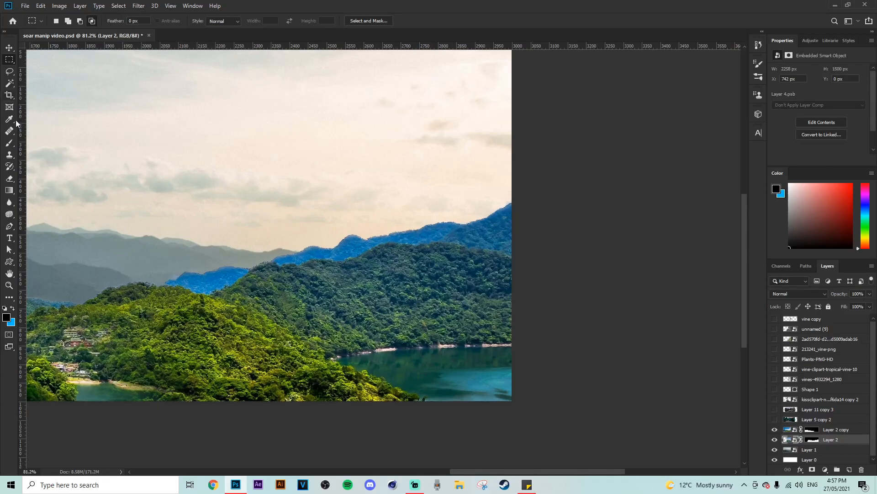
pyautogui.click(10, 143)
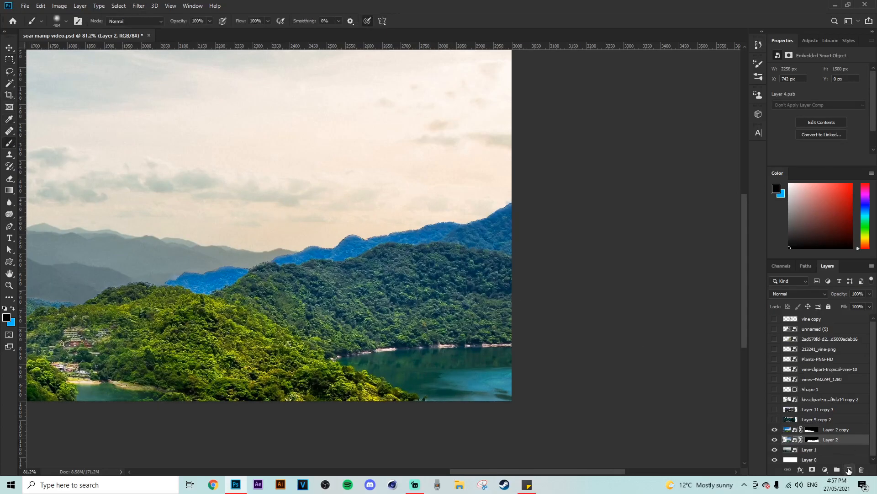
pyautogui.click(849, 470)
# - Set the foreground color to a pale peach sampled from the sky and made more saturated, about #f4d3a7
pyautogui.click(13, 309)
pyautogui.click(6, 317)
pyautogui.click(326, 227)
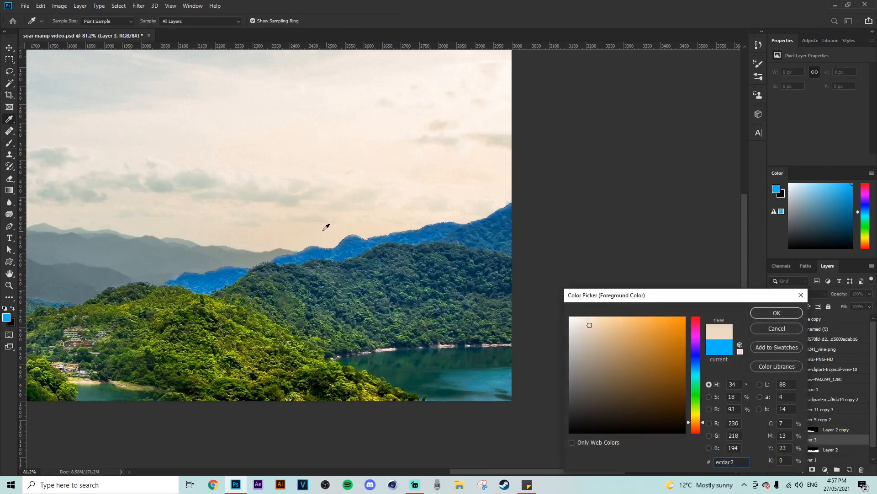
pyautogui.click(622, 328)
pyautogui.moveTo(631, 326); pyautogui.dragTo(609, 321)
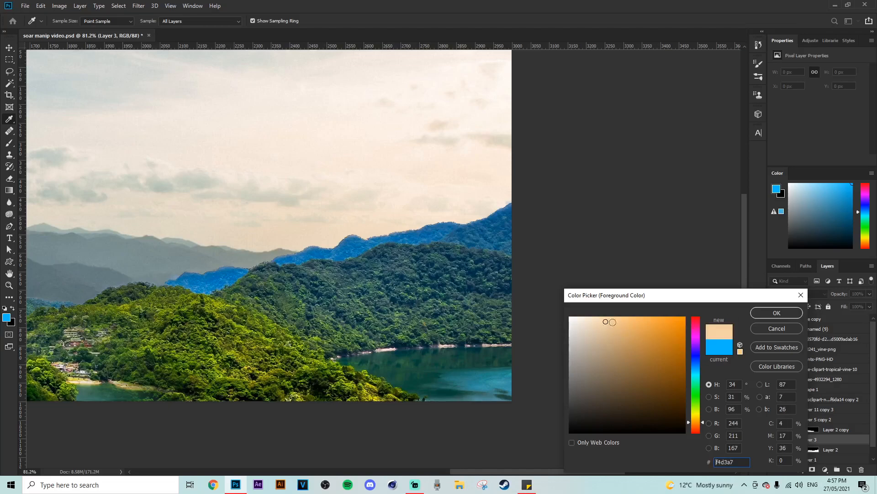
pyautogui.click(777, 313)
# - Brush the peach color over the blue distant mountains on Layer 3 and clip that layer to Layer 2
pyautogui.press('b')
pyautogui.moveTo(123, 256)
pyautogui.mouseDown()
pyautogui.moveTo(233, 269)
pyautogui.moveTo(403, 229)
pyautogui.moveTo(505, 232)
pyautogui.moveTo(513, 245)
pyautogui.mouseUp()
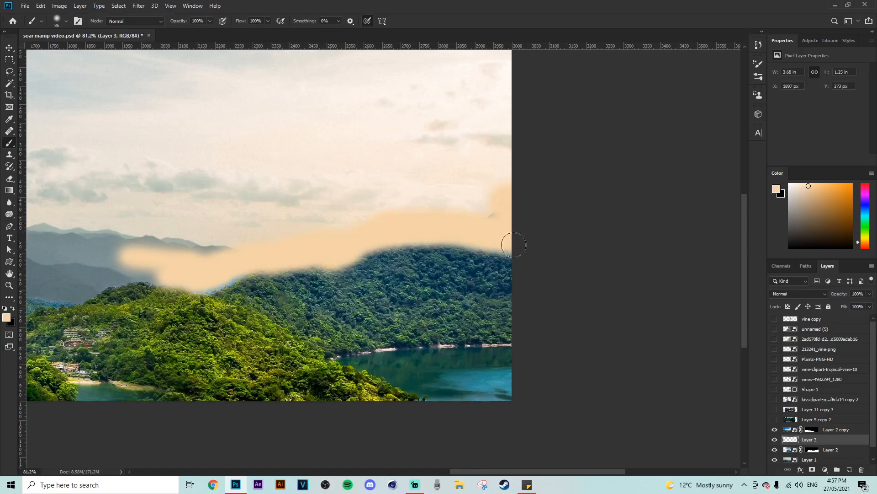
pyautogui.keyDown('alt'); pyautogui.click(822, 441); pyautogui.keyUp('alt')
pyautogui.moveTo(234, 274); pyautogui.dragTo(200, 285)
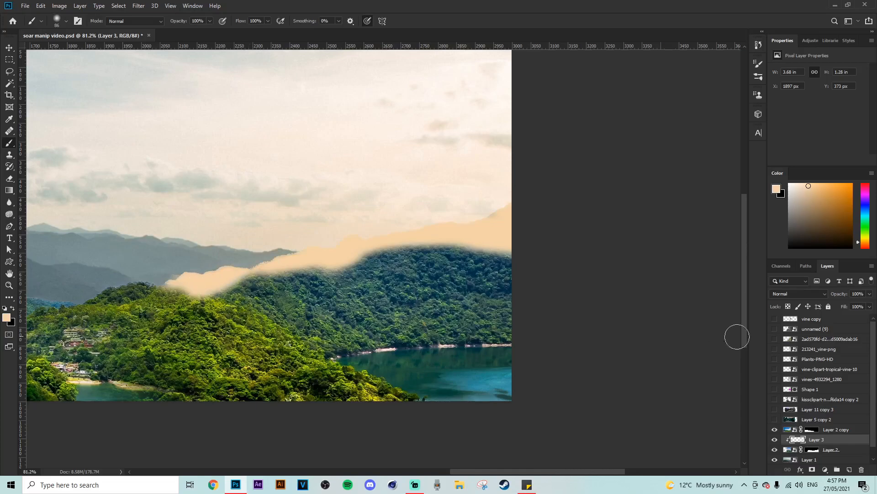
# - Set Layer 3's blend mode to Color and its opacity to 65%
pyautogui.click(786, 297)
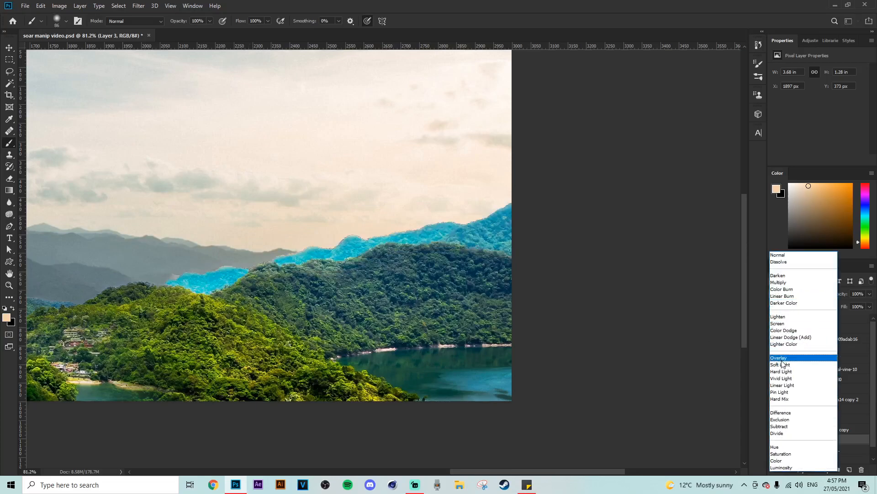
pyautogui.click(786, 460)
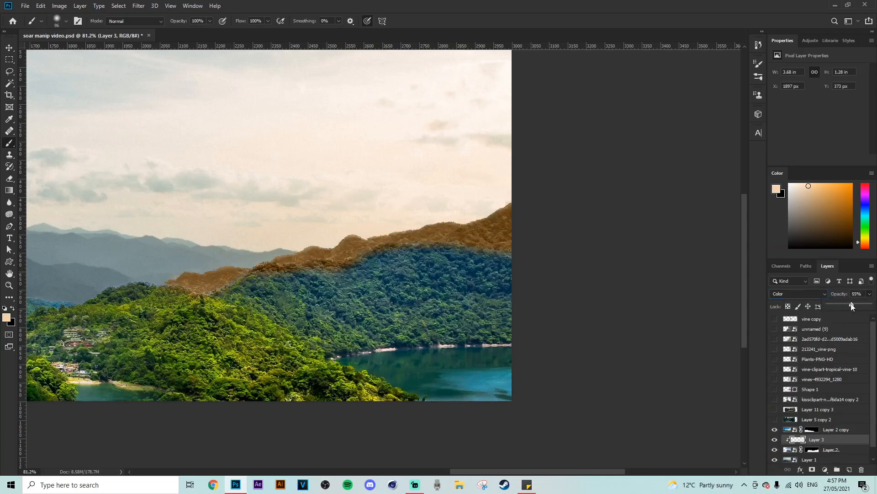
pyautogui.hotkey('ctrl', '0')
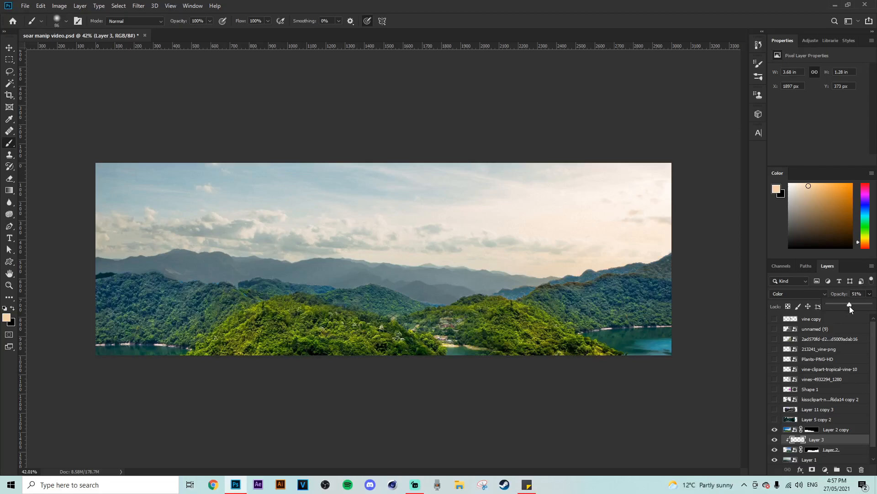
pyautogui.moveTo(851, 305); pyautogui.dragTo(857, 305)
# - Erase the brown tint spilling onto the green hillside below the distant ridge on Layer 3, using a softened eraser
pyautogui.scroll(2, 554, 430)
pyautogui.moveTo(507, 471); pyautogui.dragTo(565, 471)
pyautogui.scroll(7, 398, 286)
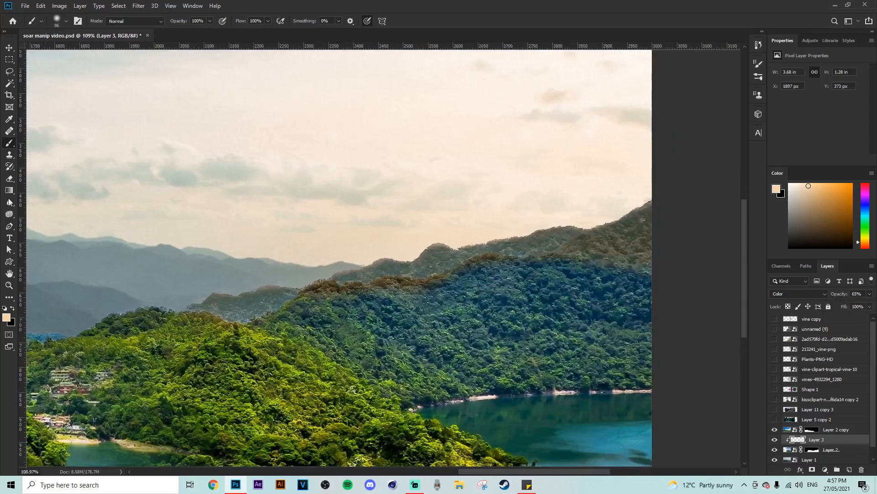
pyautogui.click(9, 179)
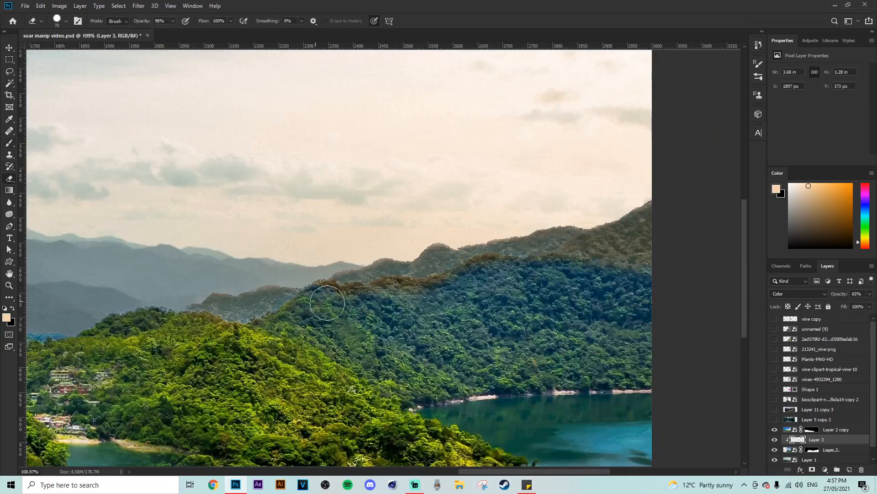
pyautogui.moveTo(334, 300); pyautogui.dragTo(333, 301)
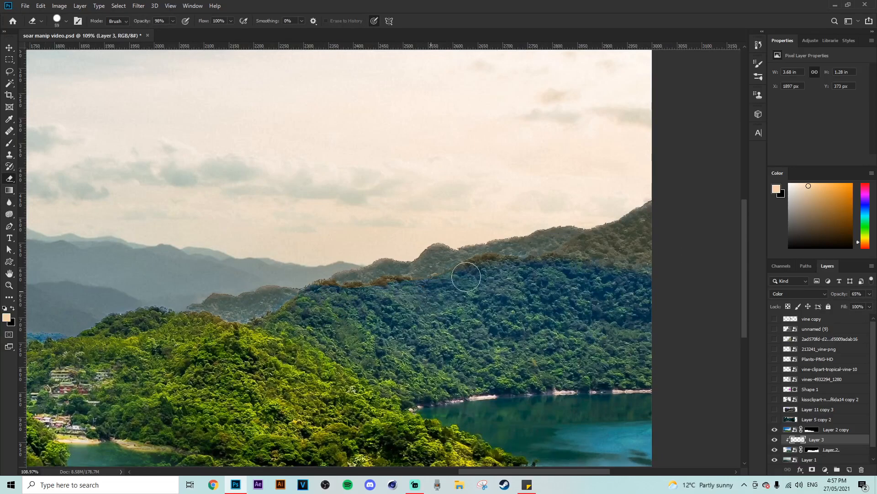
pyautogui.rightClick(637, 292)
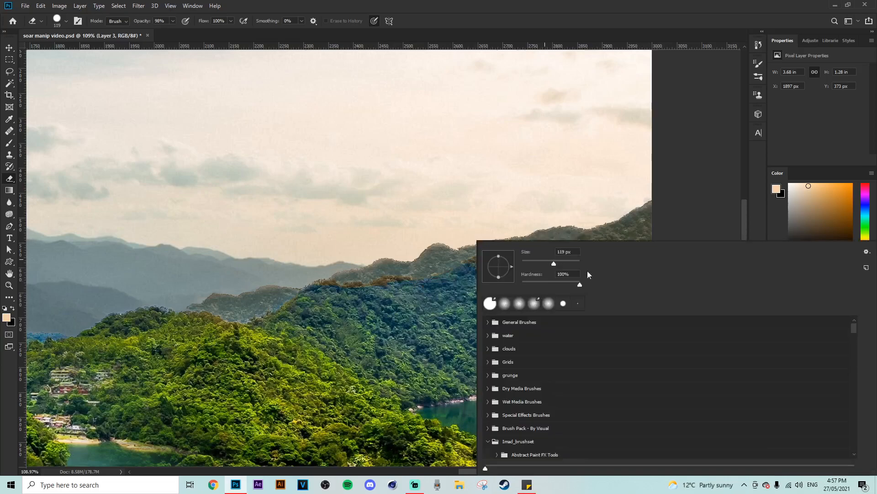
pyautogui.moveTo(579, 285); pyautogui.dragTo(523, 286)
pyautogui.click(438, 300)
pyautogui.moveTo(394, 297); pyautogui.dragTo(379, 297)
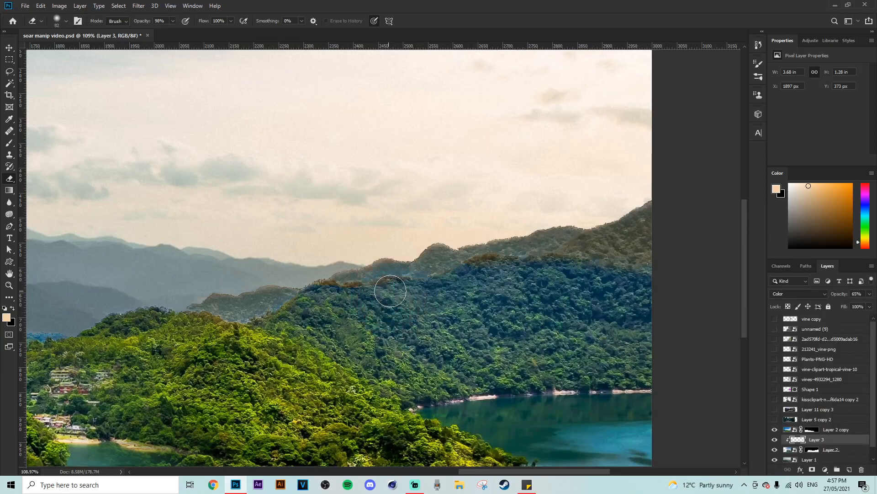
pyautogui.moveTo(432, 272); pyautogui.dragTo(391, 289)
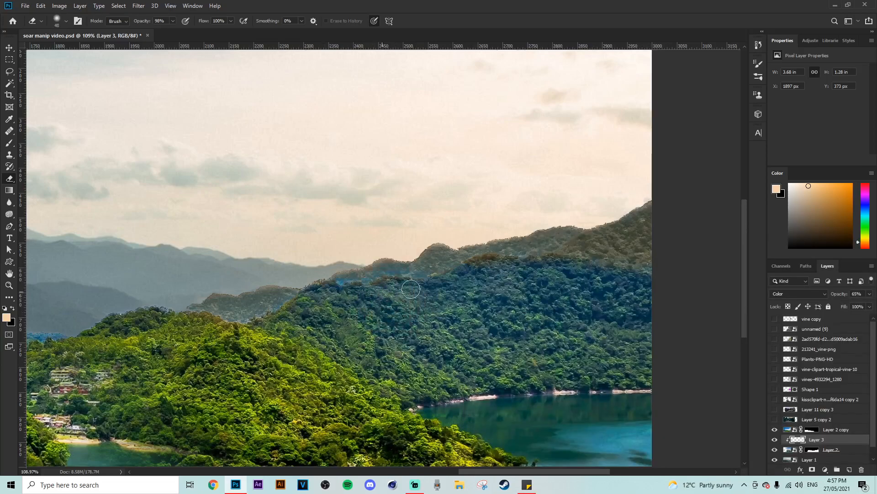
# - Touch up the tint along the distant ridge with a small brush and erase the excess on the nearer treetops
pyautogui.click(11, 145)
pyautogui.scroll(5, 426, 278)
pyautogui.keyDown('alt'); pyautogui.moveTo(287, 278); pyautogui.dragTo(293, 279); pyautogui.keyUp('alt')
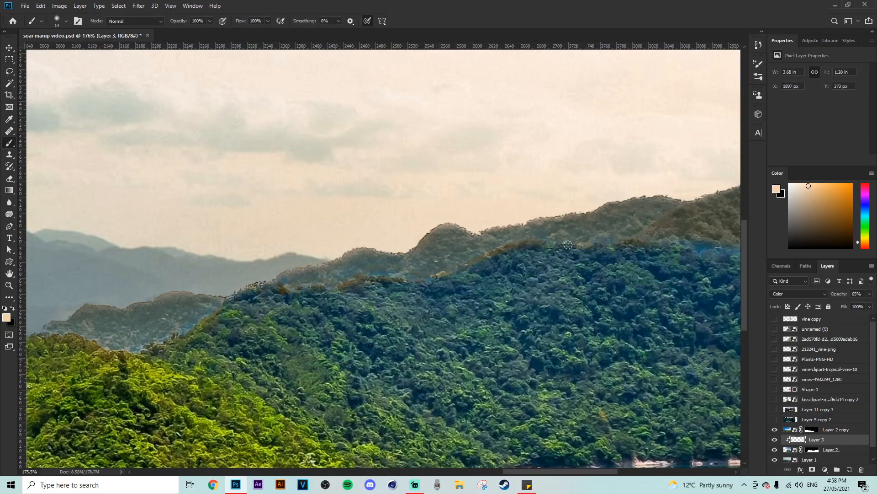
pyautogui.click(9, 178)
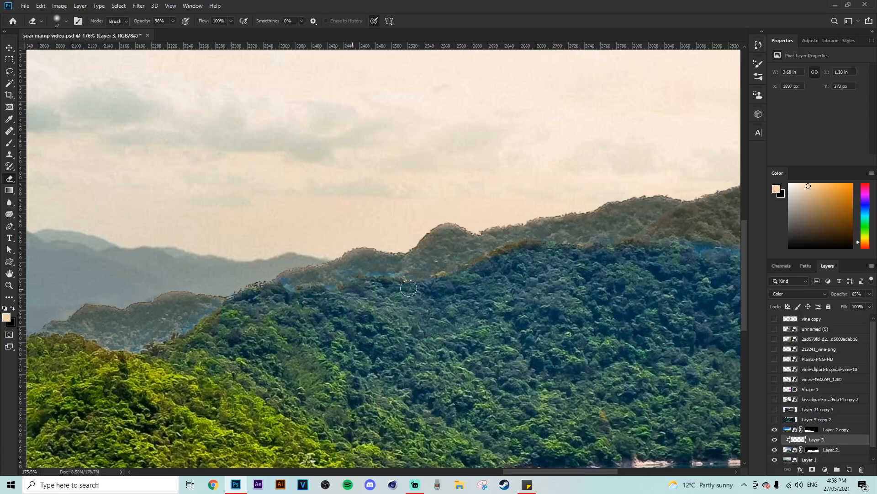
pyautogui.scroll(-5, 657, 322)
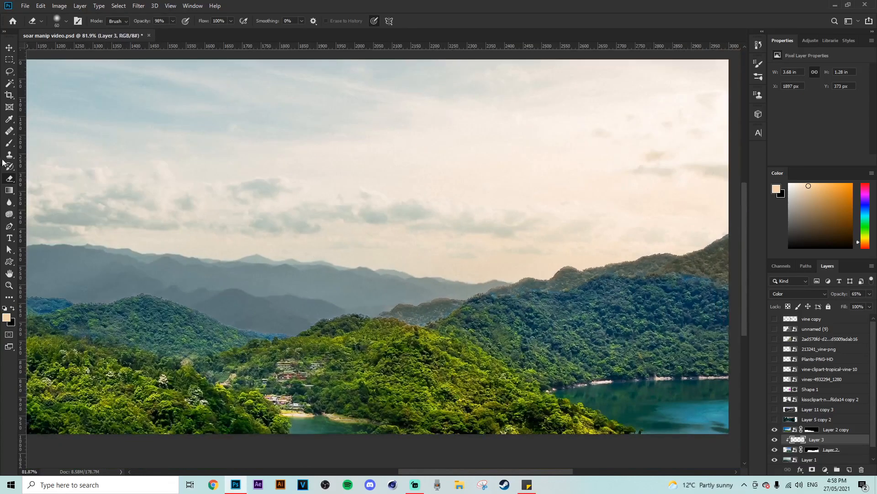
# - Brush more peach tint on Layer 3 over the distant ridge with a larger soft brush and check the blend
pyautogui.click(9, 143)
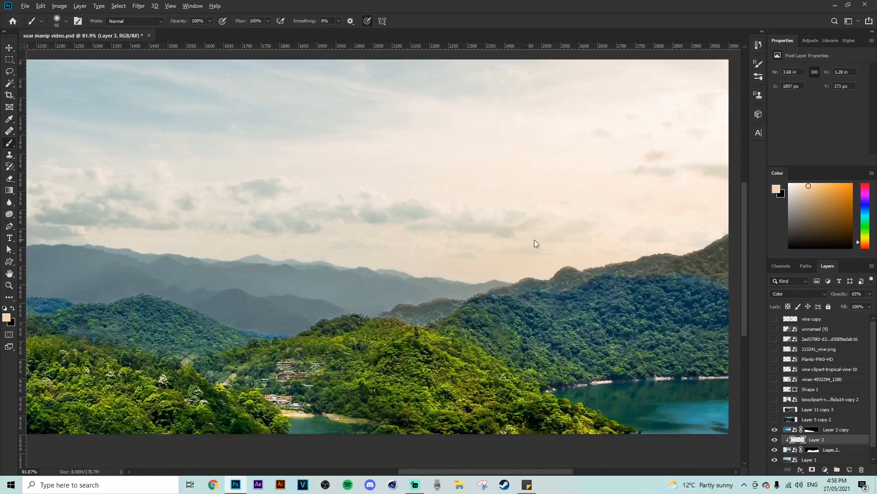
pyautogui.moveTo(498, 255)
pyautogui.mouseDown()
pyautogui.moveTo(556, 249)
pyautogui.moveTo(423, 259)
pyautogui.moveTo(421, 274)
pyautogui.moveTo(460, 259)
pyautogui.mouseUp()
pyautogui.scroll(-2, 624, 247)
pyautogui.moveTo(678, 240); pyautogui.dragTo(633, 228)
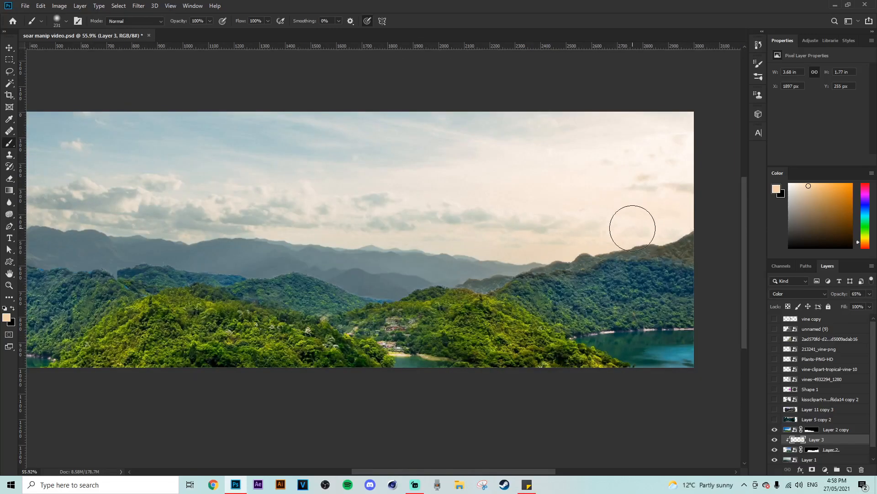
pyautogui.scroll(-2, 663, 270)
pyautogui.scroll(2, 630, 299)
pyautogui.scroll(-1, 617, 304)
pyautogui.scroll(1, 385, 258)
pyautogui.click(9, 59)
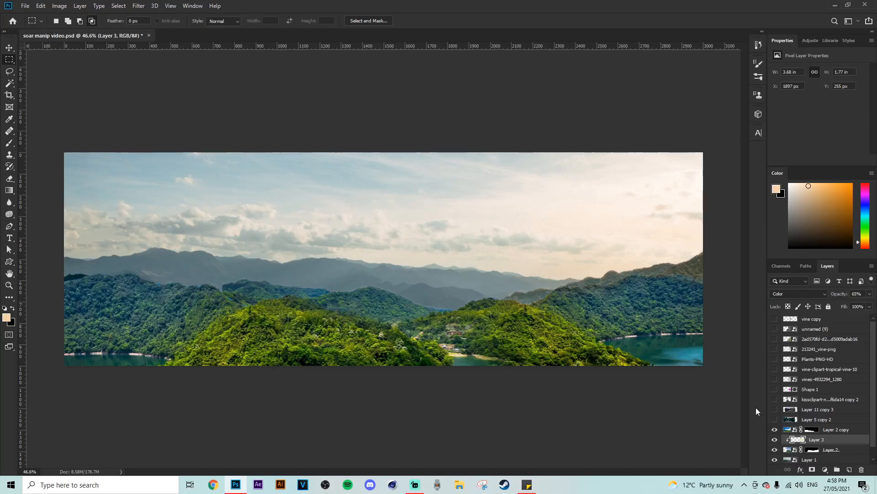
pyautogui.click(774, 409)
pyautogui.click(805, 409)
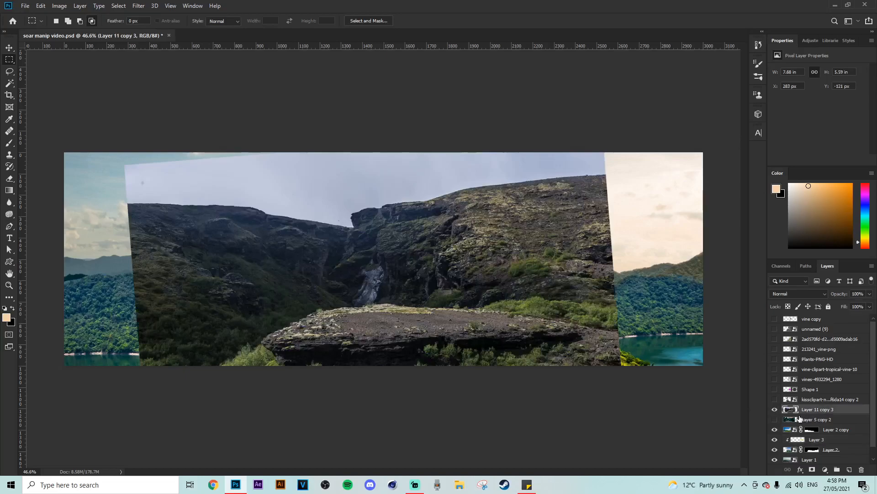
pyautogui.click(774, 410)
# - Show Layer 5 copy 2 with the forest and rock ledge, and move it right to X 330 px
pyautogui.click(775, 419)
pyautogui.click(802, 420)
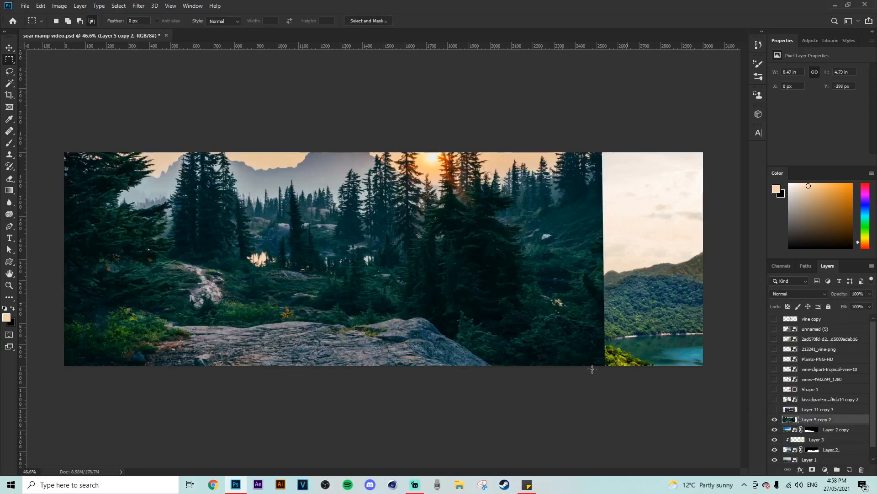
pyautogui.scroll(2, 594, 362)
pyautogui.click(10, 47)
pyautogui.moveTo(457, 293); pyautogui.dragTo(540, 297)
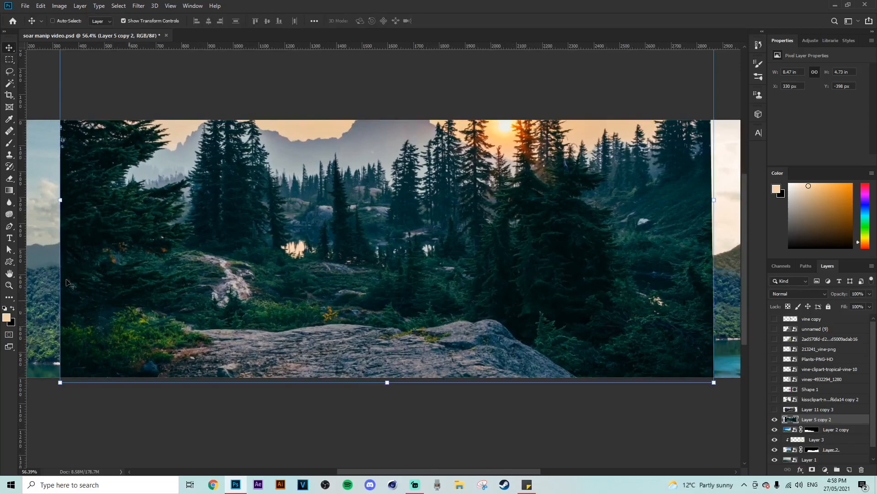
# - Trace a Pen path along the upper edge of the rock ledge, starting beside the bushes and heading right
pyautogui.click(15, 227)
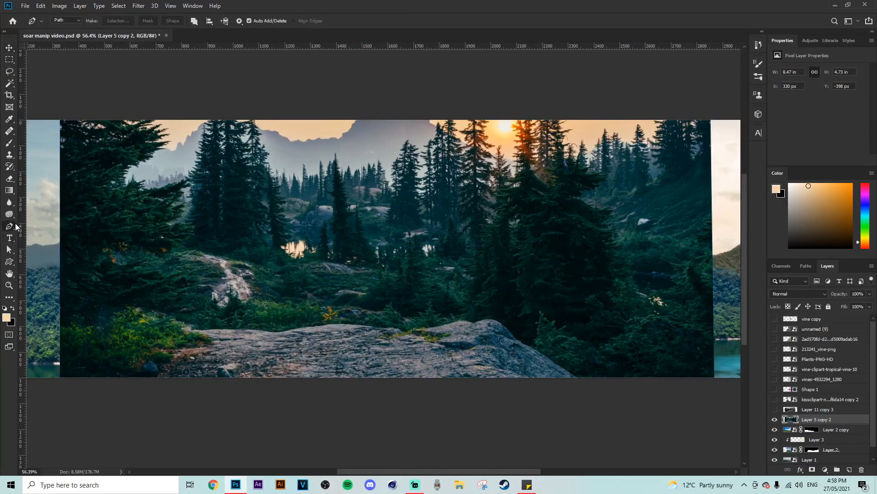
pyautogui.scroll(12, 182, 322)
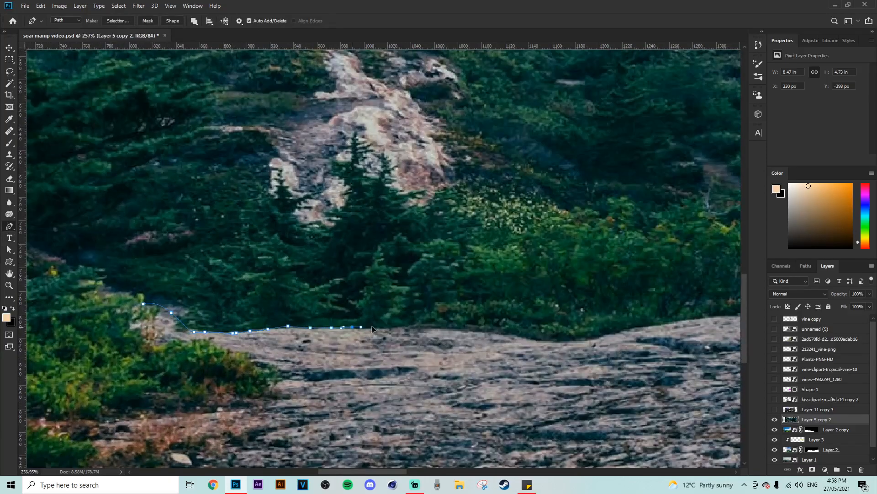
pyautogui.moveTo(382, 326); pyautogui.dragTo(393, 326)
pyautogui.moveTo(410, 326); pyautogui.dragTo(422, 325)
pyautogui.moveTo(455, 325); pyautogui.dragTo(467, 325)
pyautogui.moveTo(482, 327); pyautogui.dragTo(493, 329)
pyautogui.moveTo(524, 336); pyautogui.dragTo(536, 340)
pyautogui.moveTo(552, 341); pyautogui.dragTo(565, 342)
pyautogui.moveTo(603, 336); pyautogui.dragTo(616, 334)
# - Continue the path over the rock's humps and down its right slope to the bottom edge of the banner
pyautogui.moveTo(388, 471); pyautogui.dragTo(432, 471)
pyautogui.hscroll(10, 657, 318)
pyautogui.moveTo(166, 320); pyautogui.dragTo(176, 322)
pyautogui.moveTo(198, 323); pyautogui.dragTo(213, 326)
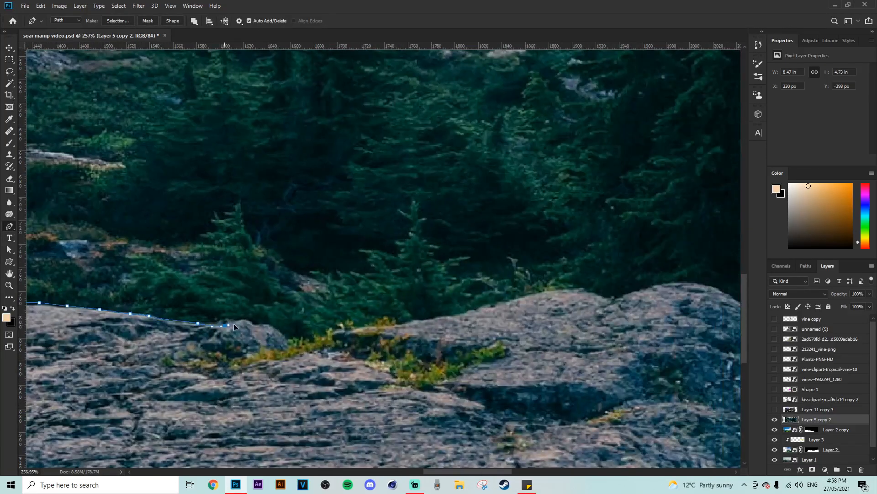
pyautogui.moveTo(683, 282); pyautogui.dragTo(696, 282)
pyautogui.hscroll(7, 498, 451)
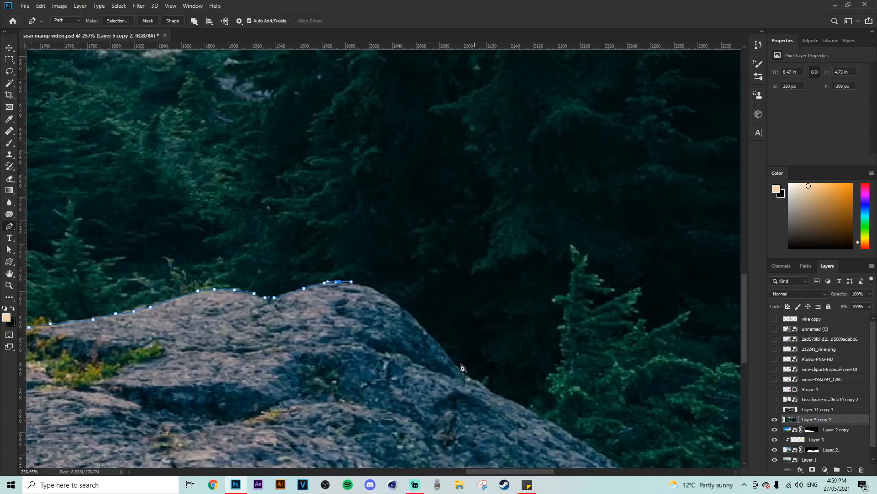
pyautogui.moveTo(744, 312); pyautogui.dragTo(744, 352)
pyautogui.moveTo(633, 288); pyautogui.dragTo(644, 295)
# - Close the path by routing it below the banner, up the forest image's left edge and over the bushes
pyautogui.scroll(-5, 690, 365)
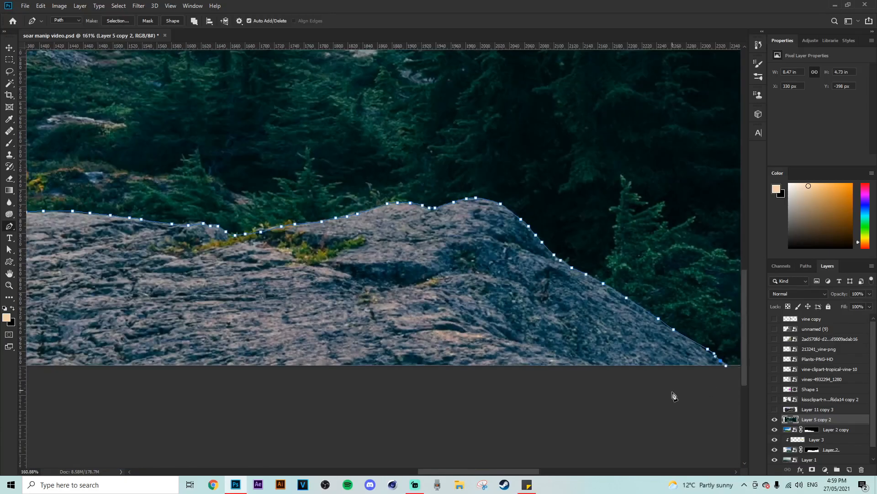
pyautogui.moveTo(452, 471); pyautogui.dragTo(361, 471)
pyautogui.click(339, 419)
pyautogui.moveTo(177, 403); pyautogui.dragTo(153, 397)
pyautogui.click(117, 372)
pyautogui.moveTo(142, 267); pyautogui.dragTo(187, 261)
# - Convert the path into a selection with 0 px feather and mask Layer 5 copy 2 to the rock and bushes
pyautogui.rightClick(367, 81)
pyautogui.click(411, 120)
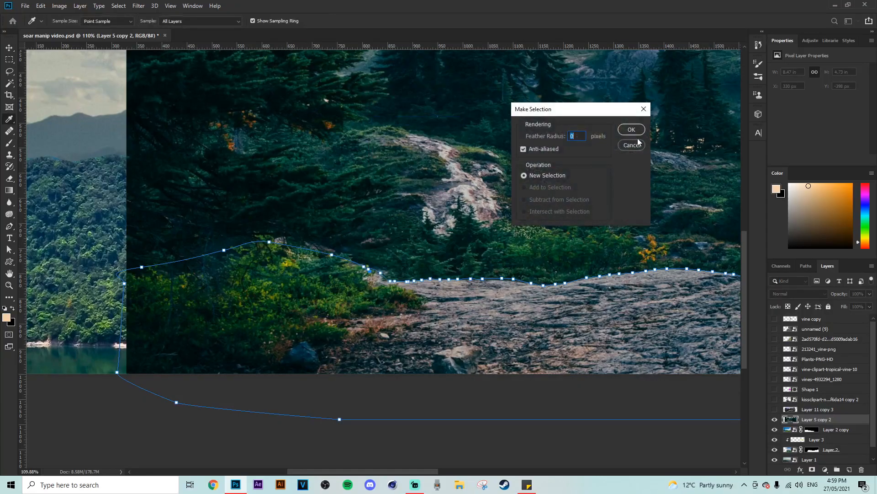
pyautogui.click(635, 129)
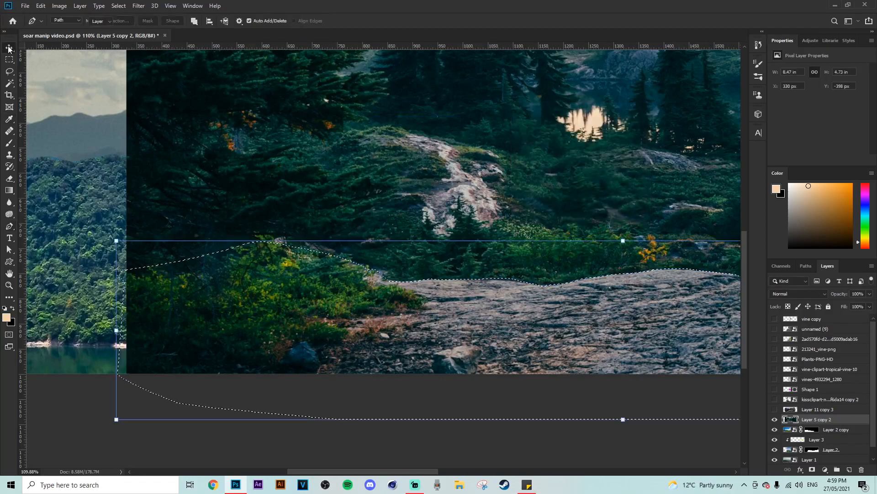
pyautogui.press('m')
pyautogui.click(813, 469)
pyautogui.hotkey('ctrl', '0')
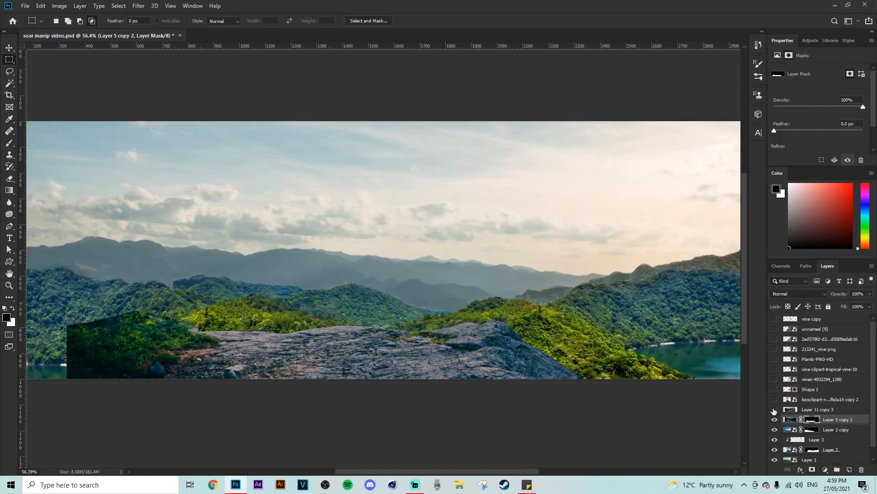
# - Show Layer 11 copy 3 and trace a Pen path from the gravel ledge's left tip along its mossy upper edge
pyautogui.click(774, 409)
pyautogui.click(816, 409)
pyautogui.click(9, 226)
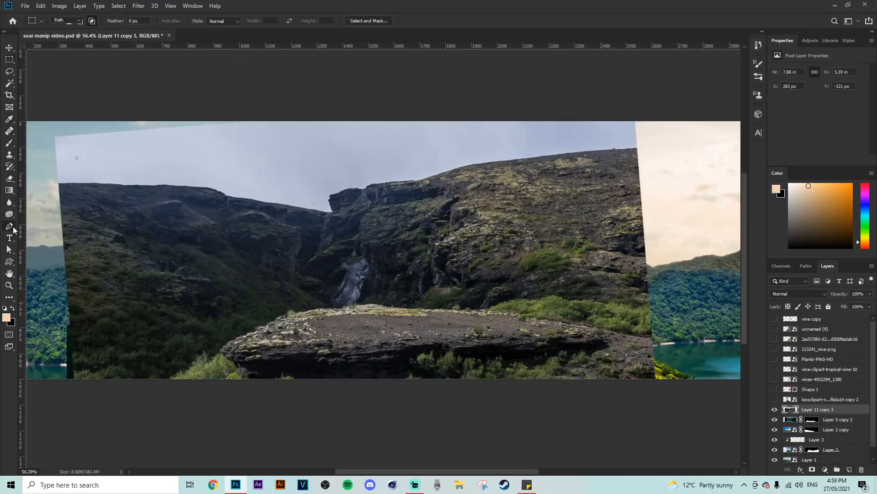
pyautogui.scroll(5, 218, 350)
pyautogui.scroll(5, 217, 351)
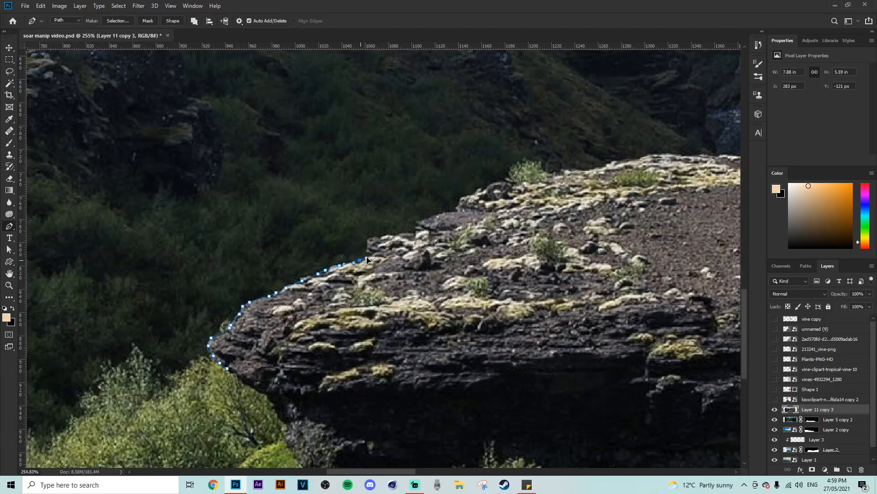
pyautogui.moveTo(562, 174); pyautogui.dragTo(572, 171)
pyautogui.moveTo(614, 163); pyautogui.dragTo(623, 160)
pyautogui.moveTo(636, 156); pyautogui.dragTo(653, 155)
# - Continue the path along the gravel ledge's flat upper edge to the green bushes at its right
pyautogui.hscroll(9, 653, 155)
pyautogui.moveTo(265, 154); pyautogui.dragTo(276, 155)
pyautogui.moveTo(291, 156); pyautogui.dragTo(300, 156)
pyautogui.moveTo(313, 155); pyautogui.dragTo(324, 153)
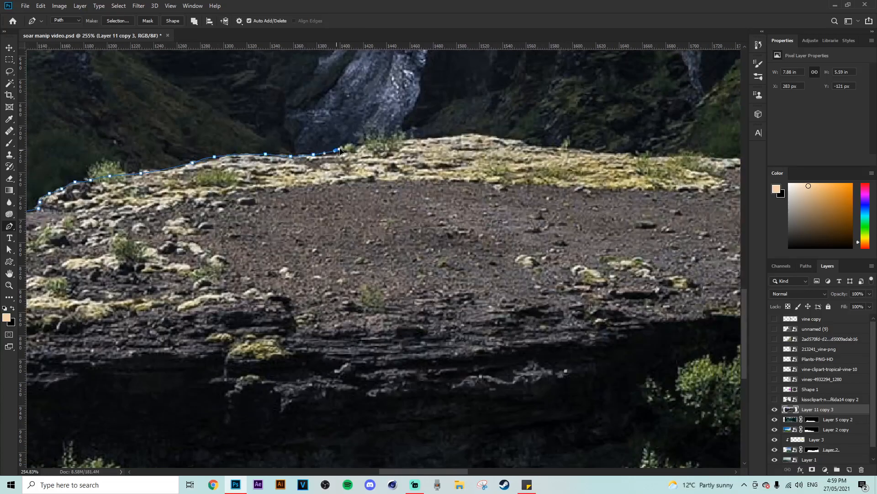
pyautogui.hscroll(5, 346, 152)
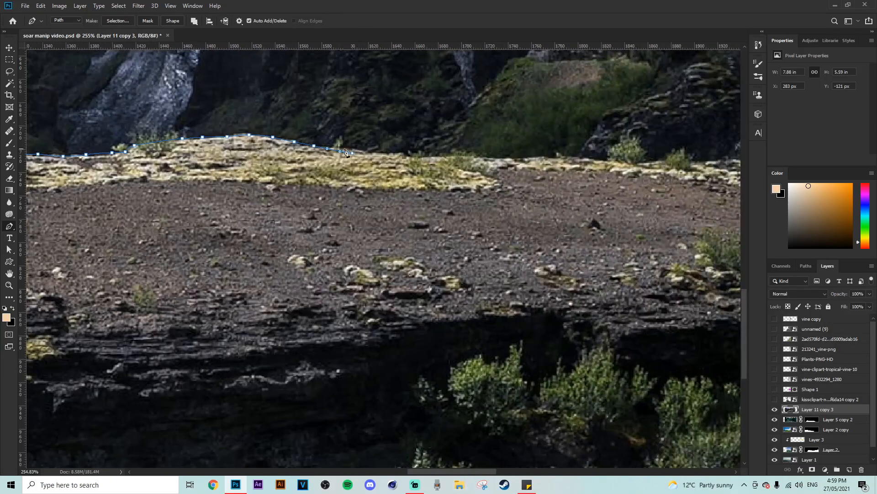
pyautogui.moveTo(486, 471); pyautogui.dragTo(520, 471)
pyautogui.moveTo(368, 162); pyautogui.dragTo(377, 163)
pyautogui.moveTo(377, 163); pyautogui.dragTo(390, 161)
pyautogui.moveTo(404, 159); pyautogui.dragTo(407, 157)
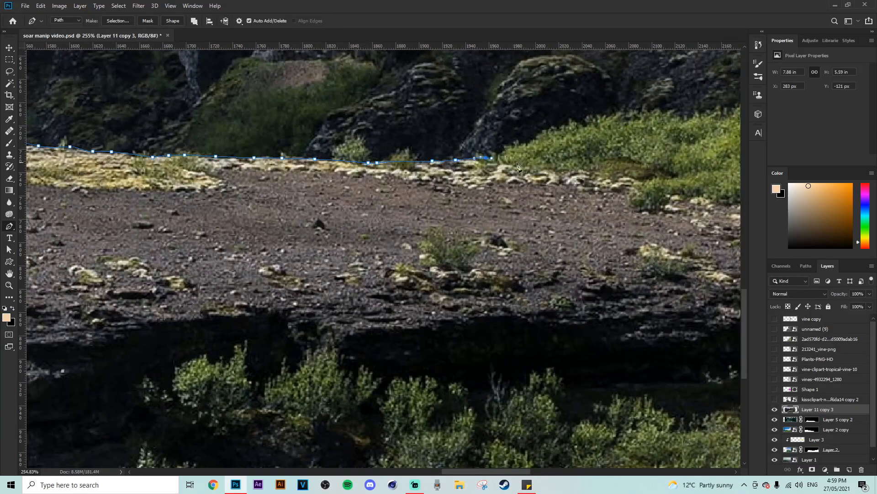
# - Close the path by routing it down the ledge's right side, below the banner and back up to its left tip
pyautogui.scroll(-3, 541, 298)
pyautogui.scroll(-4, 692, 271)
pyautogui.click(641, 322)
pyautogui.click(442, 333)
pyautogui.click(238, 325)
pyautogui.click(205, 310)
pyautogui.click(221, 278)
# - Convert the path into a selection and mask Layer 11 copy 3 to the gravel ledge
pyautogui.rightClick(268, 77)
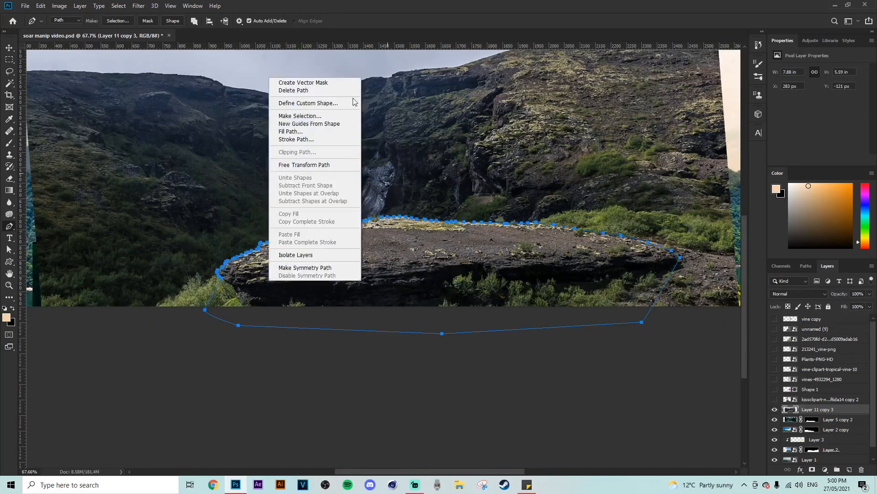
pyautogui.click(329, 116)
pyautogui.click(631, 130)
pyautogui.click(813, 469)
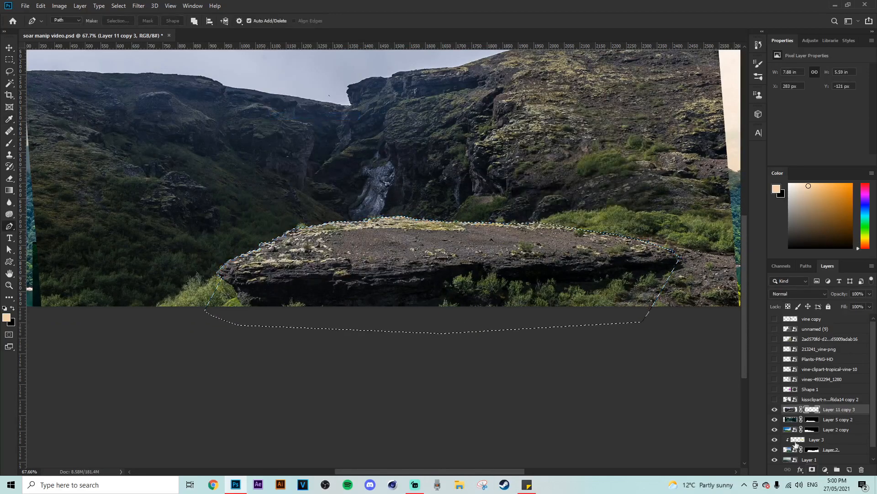
pyautogui.scroll(-2, 542, 290)
# - Place the gravel ledge in the banner's lower right corner beneath Layer 5 copy 2, and duplicate its layer
pyautogui.click(9, 48)
pyautogui.scroll(1, 415, 282)
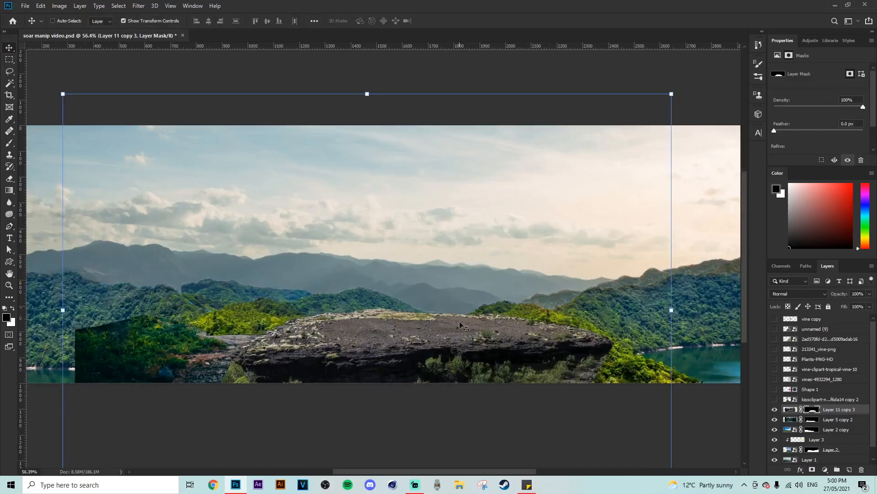
pyautogui.moveTo(413, 323); pyautogui.dragTo(531, 347)
pyautogui.moveTo(836, 410); pyautogui.dragTo(840, 421)
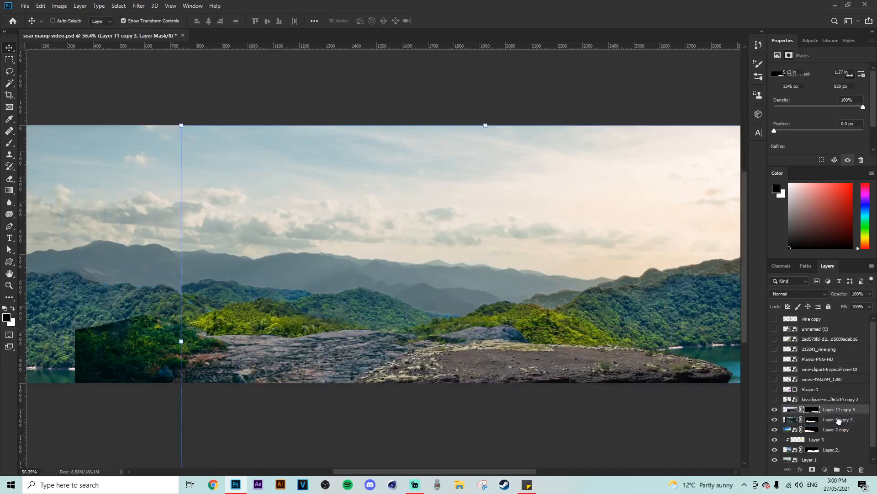
pyautogui.click(790, 419)
pyautogui.scroll(-3, 571, 348)
pyautogui.moveTo(556, 346); pyautogui.dragTo(637, 347)
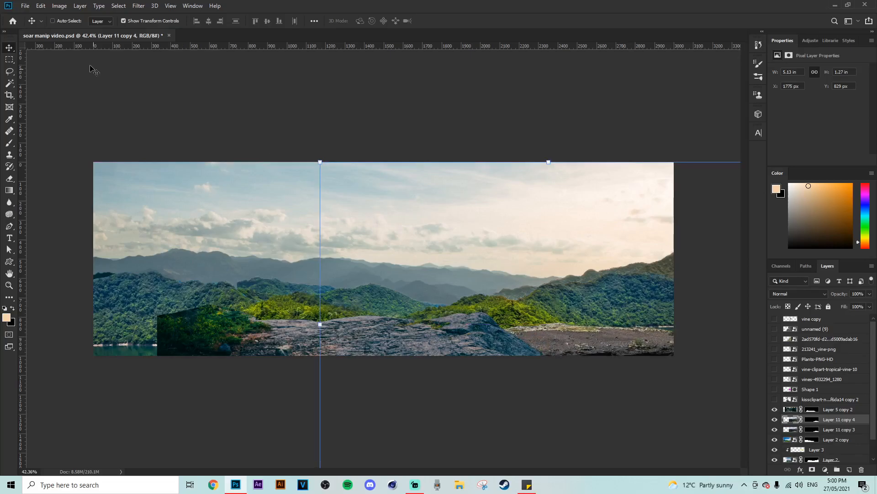
# - Flip the duplicated gravel ledge horizontally with a width of about -89% and fit it into the banner's lower left corner
pyautogui.scroll(-5, 327, 332)
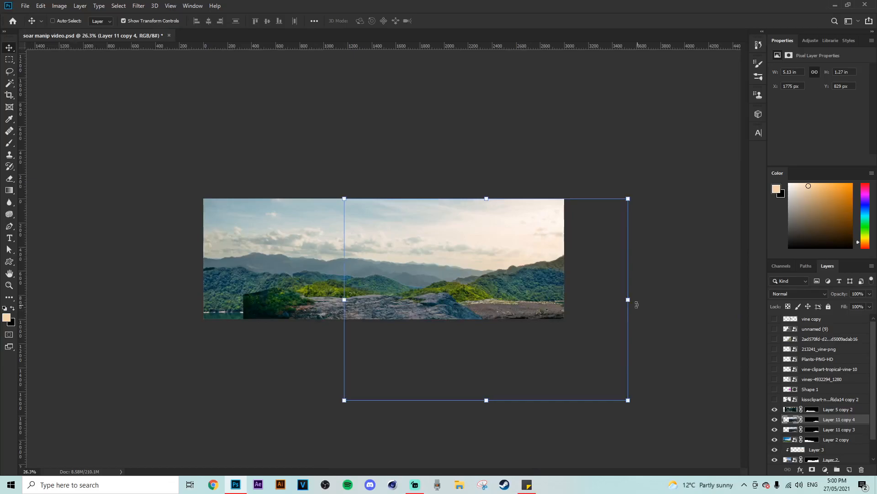
pyautogui.moveTo(629, 300); pyautogui.dragTo(88, 300)
pyautogui.moveTo(190, 320); pyautogui.dragTo(206, 319)
pyautogui.scroll(7, 253, 329)
pyautogui.moveTo(257, 331); pyautogui.dragTo(281, 331)
pyautogui.scroll(-3, 282, 331)
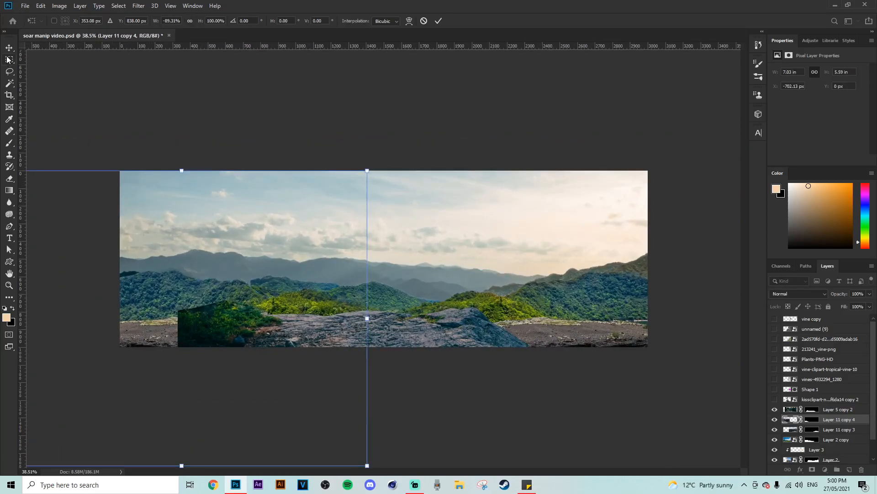
# - Paint black on the mask of Layer 5 copy 2 to hide the dark bushes left of the central rock
pyautogui.click(9, 143)
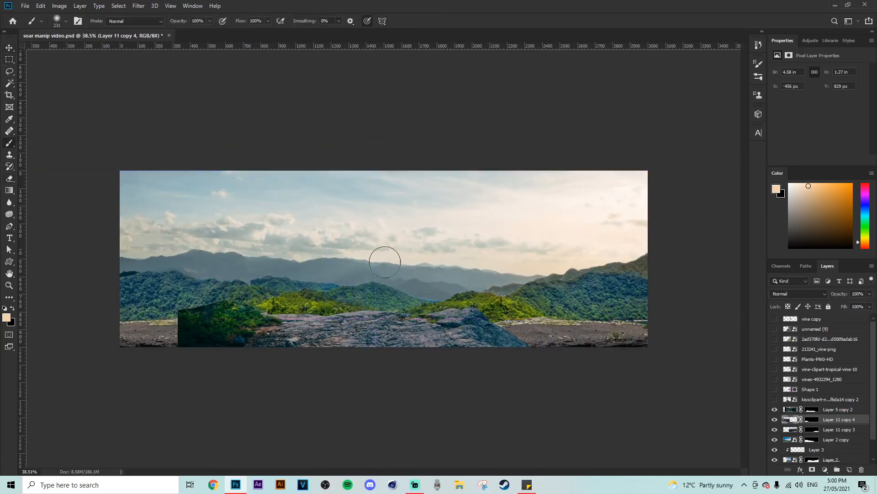
pyautogui.click(811, 410)
pyautogui.moveTo(235, 317); pyautogui.dragTo(250, 317)
pyautogui.scroll(3, 203, 315)
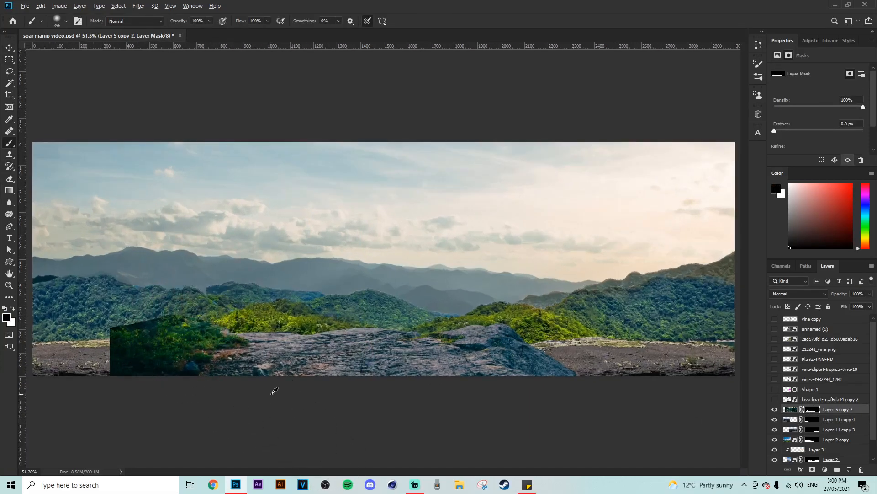
pyautogui.scroll(3, 402, 457)
pyautogui.moveTo(261, 284)
pyautogui.mouseDown()
pyautogui.moveTo(218, 329)
pyautogui.moveTo(421, 226)
pyautogui.moveTo(394, 220)
pyautogui.mouseUp()
pyautogui.moveTo(439, 271)
pyautogui.mouseDown()
pyautogui.moveTo(297, 294)
pyautogui.moveTo(234, 339)
pyautogui.mouseUp()
pyautogui.scroll(-1, 467, 274)
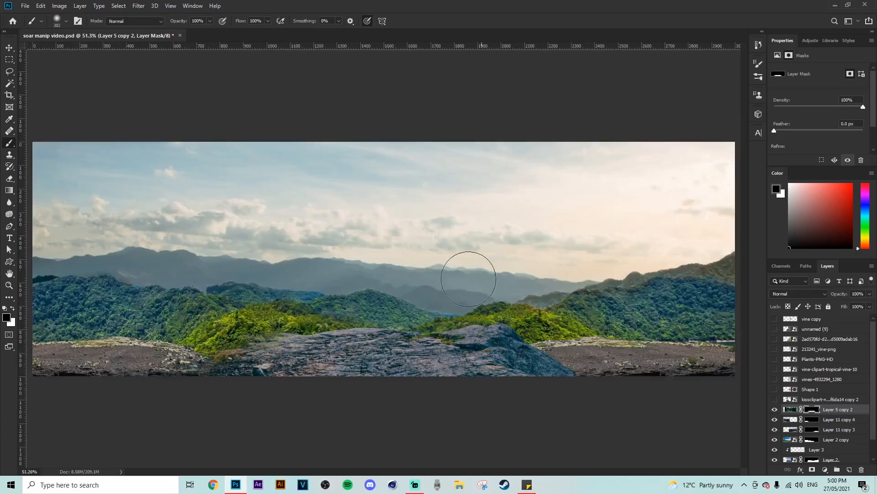
# - Move the central rock on Layer 5 copy 2 lower, towards the banner's bottom edge
pyautogui.scroll(1, 468, 279)
pyautogui.press('v')
pyautogui.moveTo(303, 323); pyautogui.dragTo(322, 345)
pyautogui.scroll(-1, 380, 353)
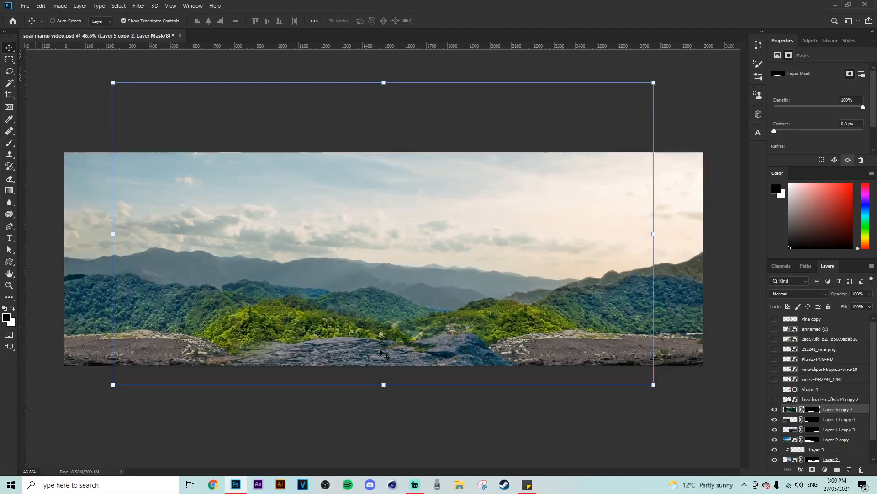
pyautogui.scroll(1, 381, 352)
# - Reposition the flipped gravel ledge on Layer 11 copy 4 beside the central rock
pyautogui.click(842, 420)
pyautogui.moveTo(564, 349); pyautogui.dragTo(601, 348)
pyautogui.moveTo(477, 344); pyautogui.dragTo(508, 347)
pyautogui.scroll(-1, 382, 256)
pyautogui.moveTo(297, 341); pyautogui.dragTo(306, 342)
# - Enlarge the right gravel ledge on Layer 11 copy 3 slightly and shift it left and down against the central rock
pyautogui.click(836, 429)
pyautogui.moveTo(512, 320); pyautogui.dragTo(488, 325)
pyautogui.moveTo(305, 322); pyautogui.dragTo(282, 326)
pyautogui.click(10, 48)
pyautogui.scroll(6, 412, 301)
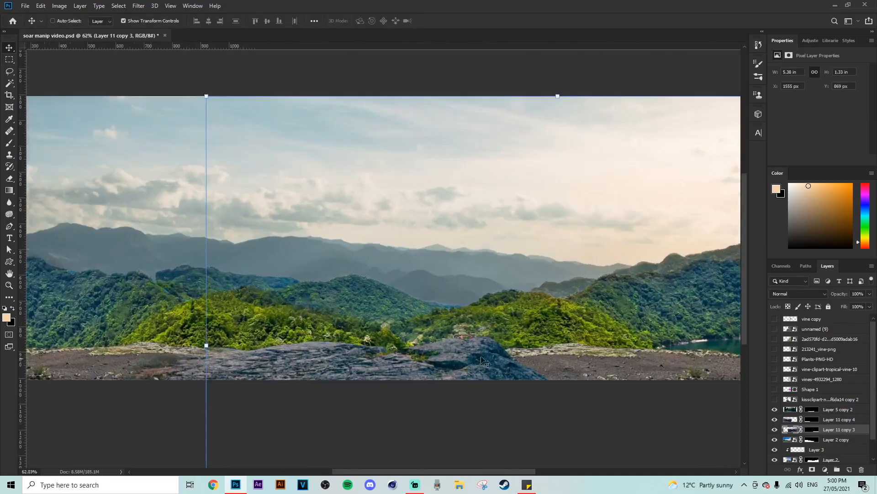
# - Duplicate Layer 5 copy 2 and move the copied rock over the gravel ledge at the banner's left end
pyautogui.click(822, 410)
pyautogui.hotkey('ctrl', 'j')
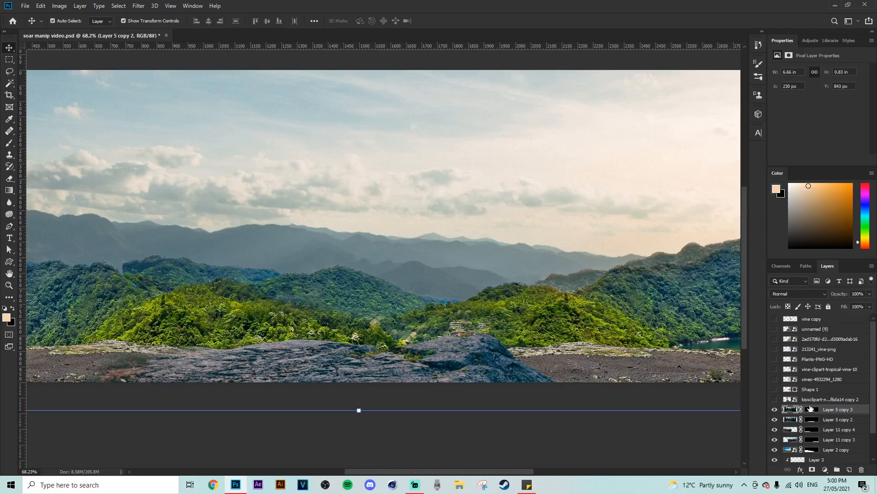
pyautogui.scroll(-5, 387, 338)
pyautogui.moveTo(387, 338); pyautogui.dragTo(256, 283)
pyautogui.moveTo(253, 286); pyautogui.dragTo(248, 287)
# - Paint black on the mask of Layer 5 copy 3 to blend the copied rock into the left ledge
pyautogui.press('b')
pyautogui.scroll(2, 329, 282)
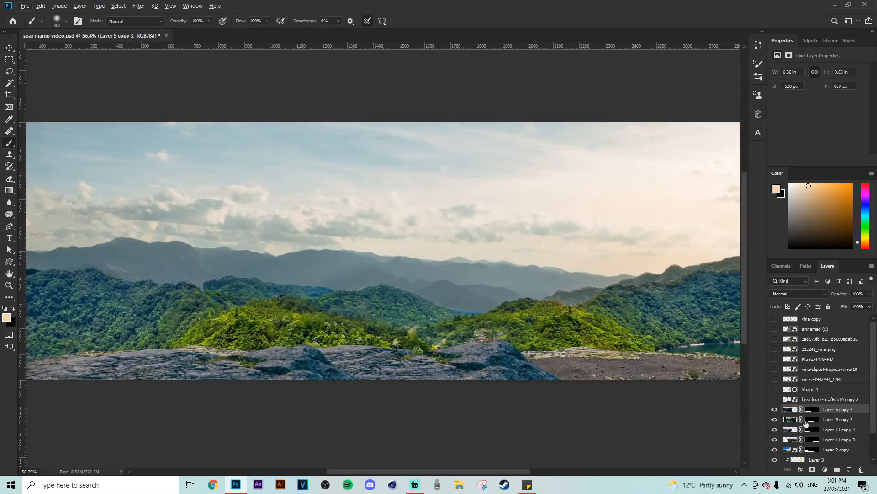
pyautogui.scroll(2, 690, 437)
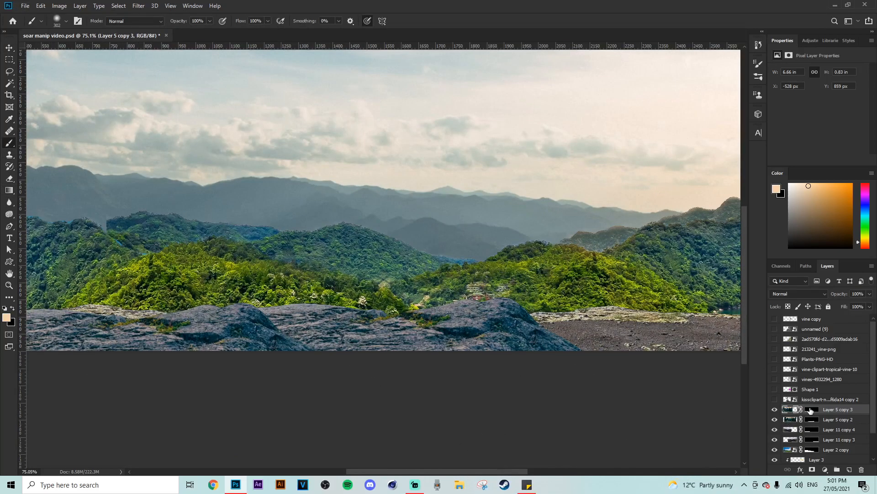
pyautogui.click(812, 409)
pyautogui.hscroll(-5, 470, 434)
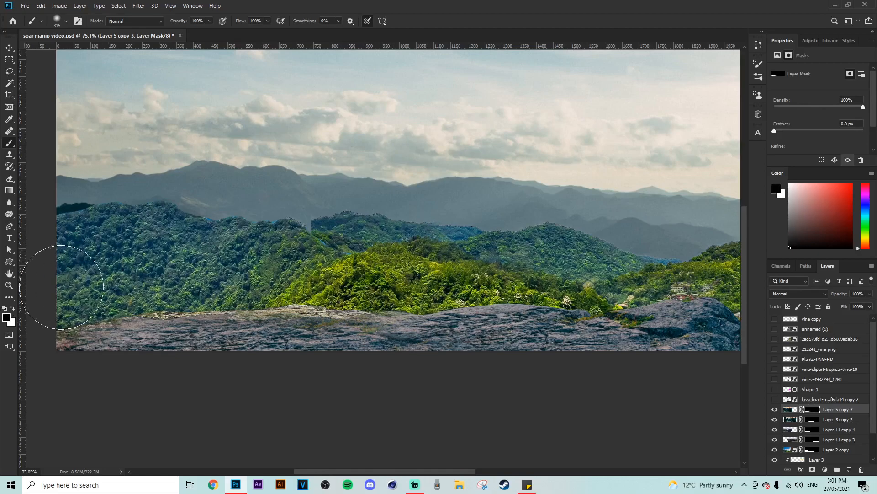
# - Duplicate Layer 5 copy 3 and place the copied rock over the gravel ledge at the banner's right end
pyautogui.scroll(-3, 543, 335)
pyautogui.scroll(1, 543, 335)
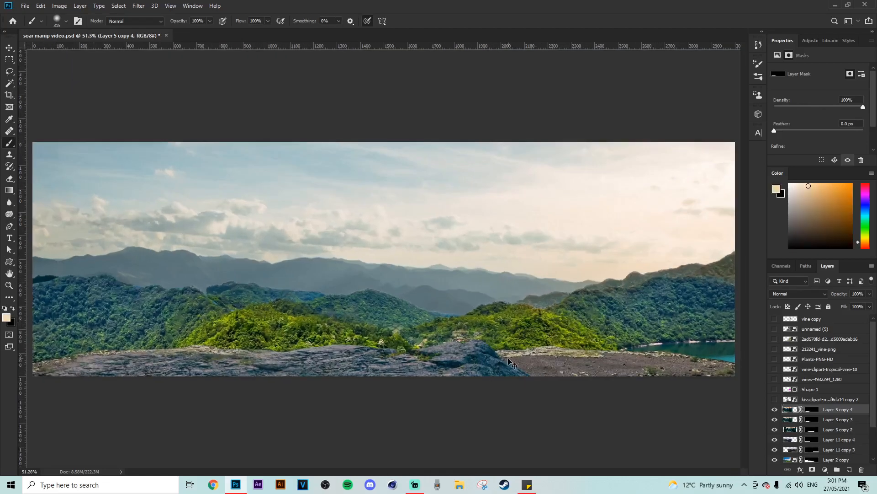
pyautogui.click(10, 48)
pyautogui.moveTo(167, 337); pyautogui.dragTo(599, 340)
pyautogui.scroll(-4, 562, 359)
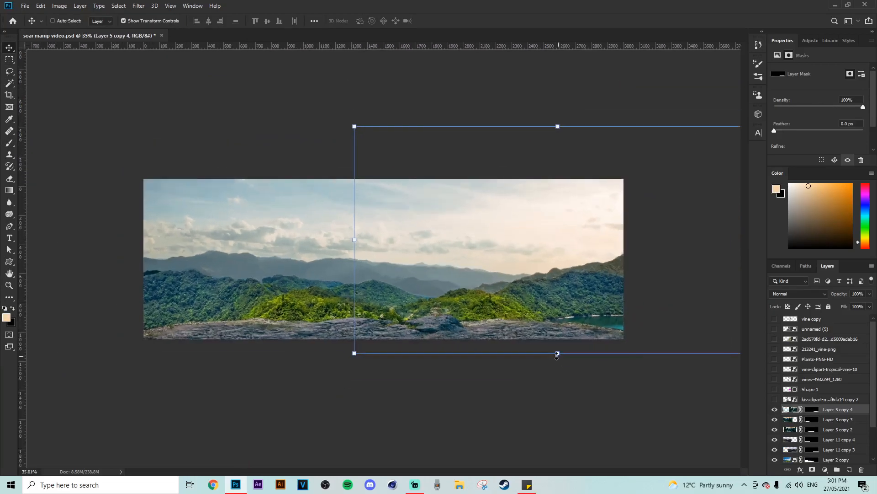
pyautogui.scroll(3, 563, 360)
pyautogui.moveTo(533, 356); pyautogui.dragTo(529, 356)
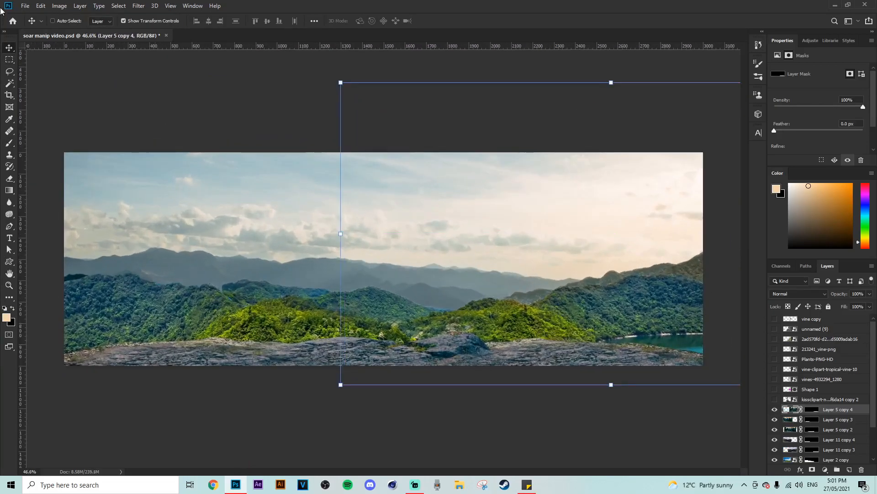
pyautogui.click(9, 58)
pyautogui.scroll(-3, 456, 314)
pyautogui.scroll(4, 456, 315)
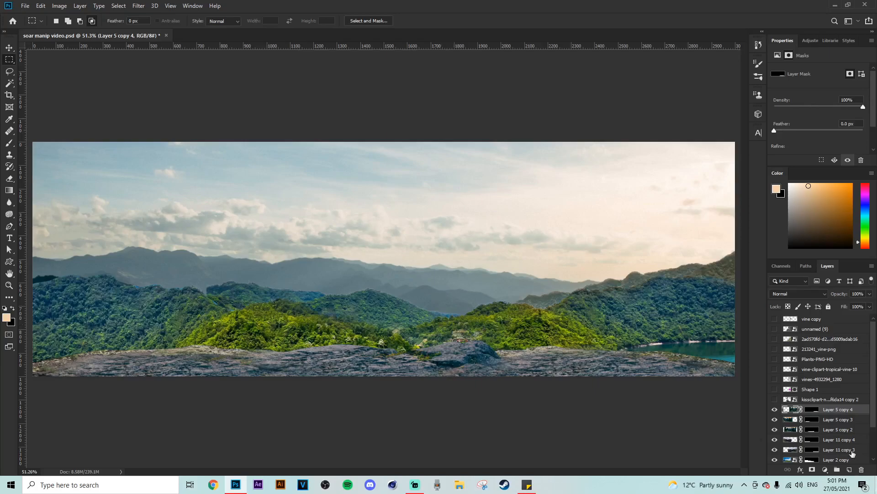
# - Show the kissclipart tree layer and move it to X 604 px, Y -21 px
pyautogui.click(814, 400)
pyautogui.click(774, 399)
pyautogui.scroll(-2, 183, 169)
pyautogui.scroll(1, 184, 169)
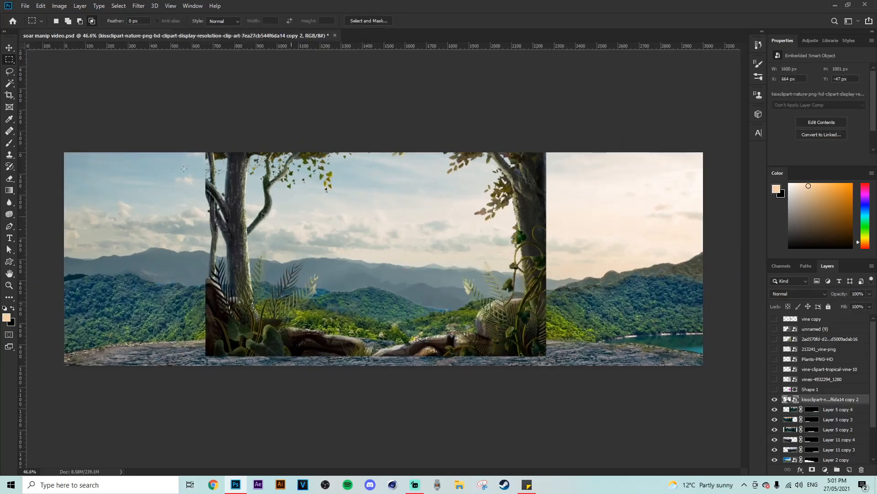
pyautogui.click(9, 49)
pyautogui.click(9, 60)
pyautogui.press('v')
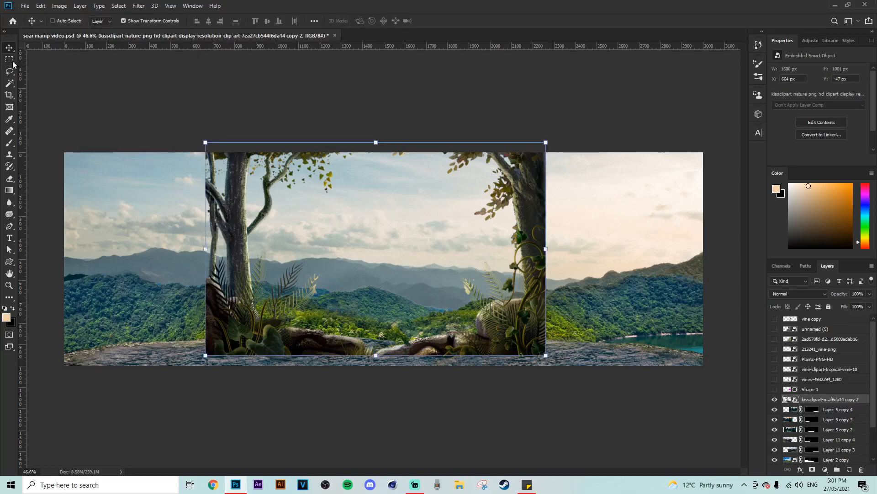
pyautogui.moveTo(344, 278); pyautogui.dragTo(331, 284)
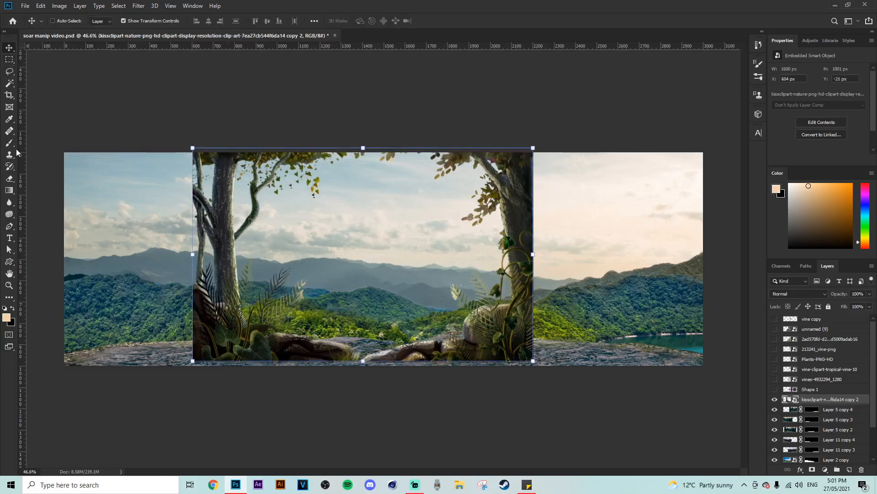
# - Lasso the left half of the tree image and mask the layer to the left tree
pyautogui.click(15, 75)
pyautogui.scroll(1, 314, 306)
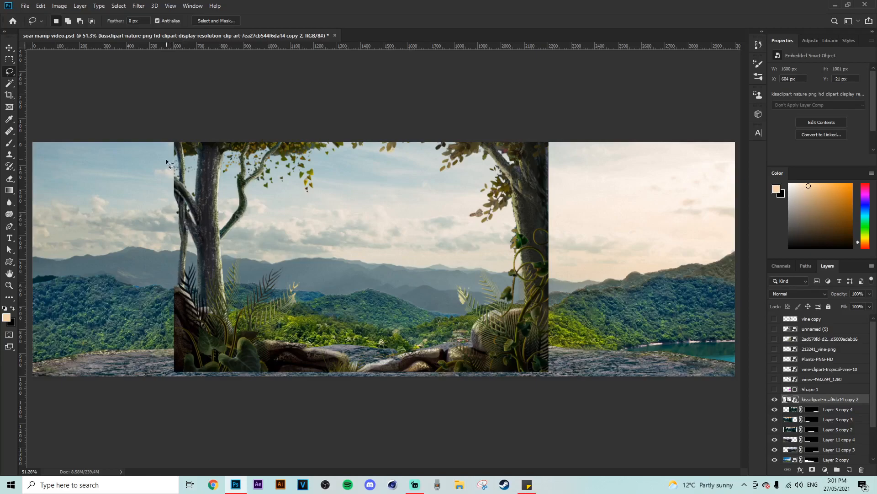
pyautogui.rightClick(11, 74)
pyautogui.click(35, 72)
pyautogui.moveTo(147, 141)
pyautogui.mouseDown()
pyautogui.moveTo(308, 98)
pyautogui.moveTo(354, 109)
pyautogui.mouseUp()
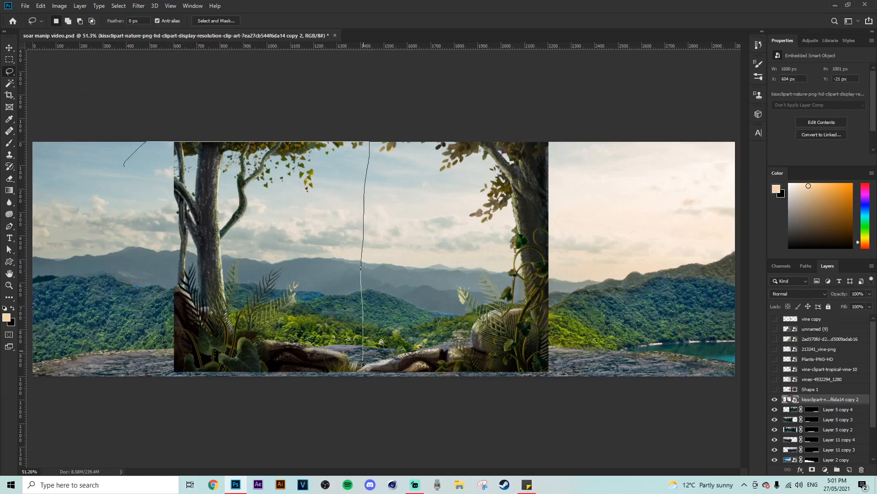
pyautogui.moveTo(238, 425); pyautogui.dragTo(264, 392)
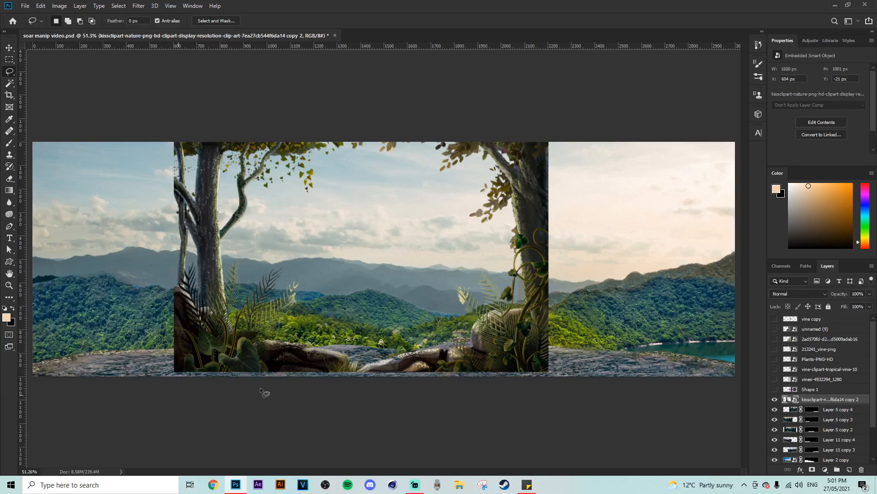
pyautogui.click(813, 470)
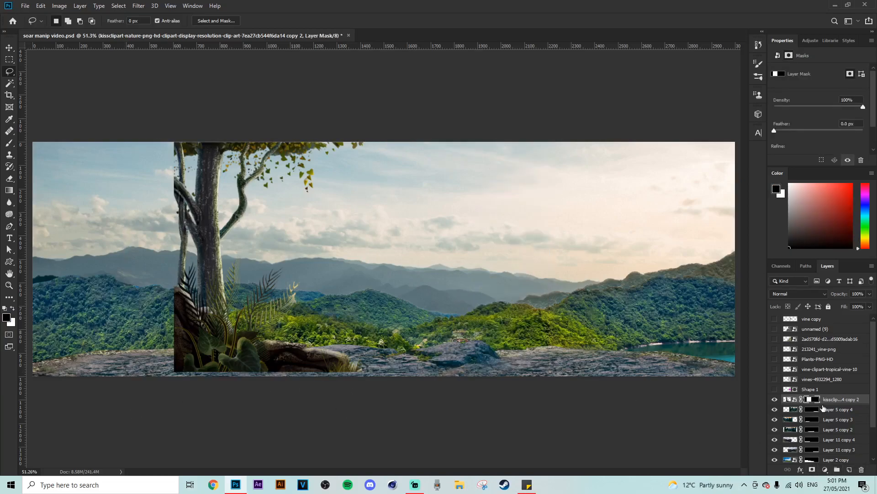
# - Duplicate the masked tree layer and invert the copy's mask to reveal the right tree
pyautogui.hotkey('ctrl', 'j')
pyautogui.click(814, 400)
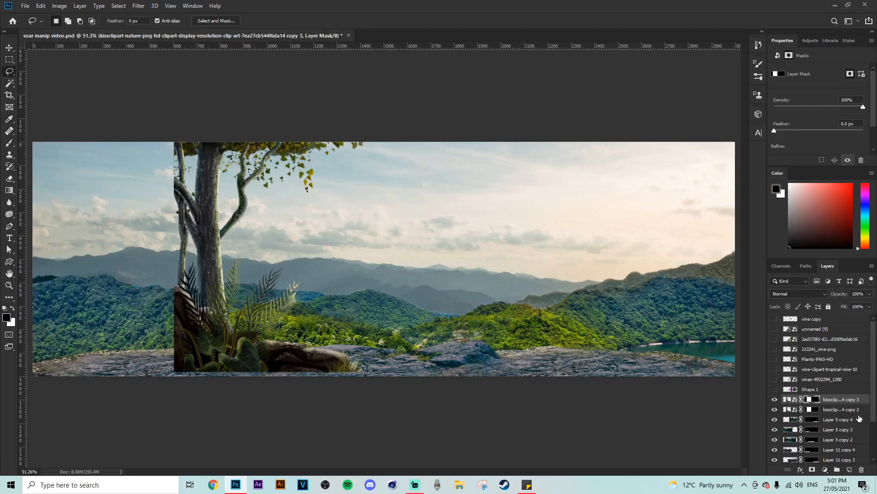
pyautogui.hotkey('ctrl', 'i')
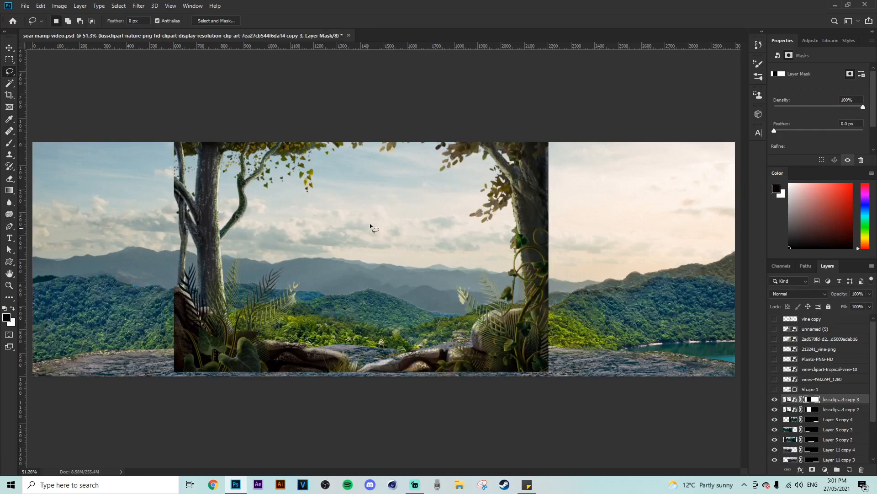
# - Move the right tree to the banner's right edge
pyautogui.press('v')
pyautogui.moveTo(506, 335); pyautogui.dragTo(645, 344)
pyautogui.scroll(-3, 640, 342)
pyautogui.moveTo(570, 316); pyautogui.dragTo(600, 307)
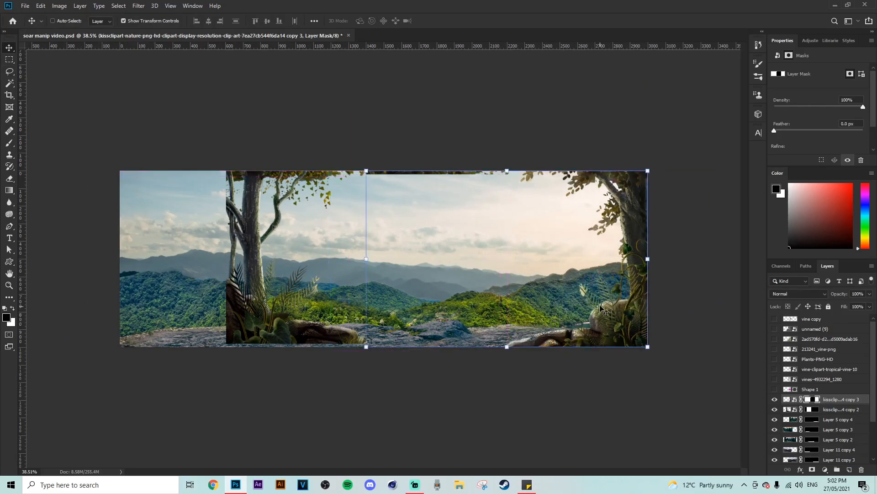
# - Lasso the stray foliage strip along the sky's upper edge and mask it out of the right tree layer
pyautogui.click(9, 73)
pyautogui.scroll(8, 442, 204)
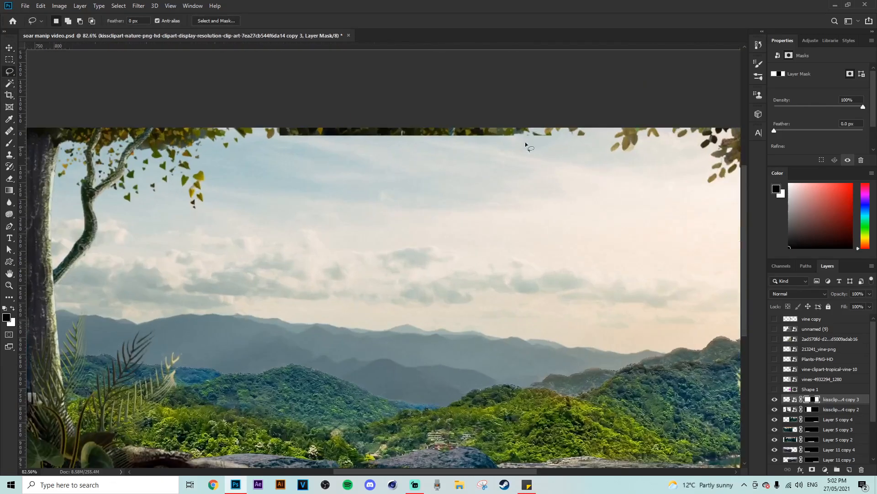
pyautogui.moveTo(555, 147)
pyautogui.mouseDown()
pyautogui.moveTo(533, 111)
pyautogui.moveTo(362, 110)
pyautogui.mouseUp()
pyautogui.moveTo(271, 111); pyautogui.dragTo(486, 243)
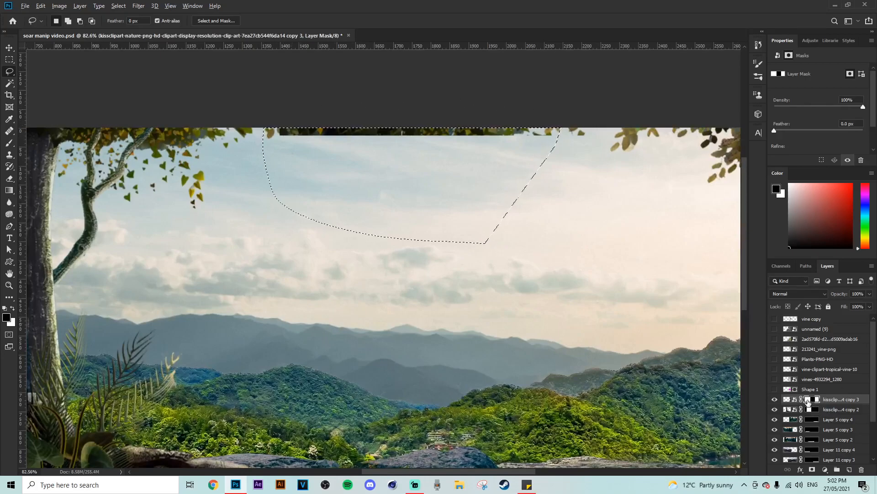
pyautogui.hotkey('alt', 'BackSpace')
pyautogui.hotkey('ctrl', 'd')
pyautogui.scroll(-2, 526, 300)
# - Move the left tree to the banner's left edge and scale it to 102.35%, at X 0 px, Y -25 px
pyautogui.click(846, 412)
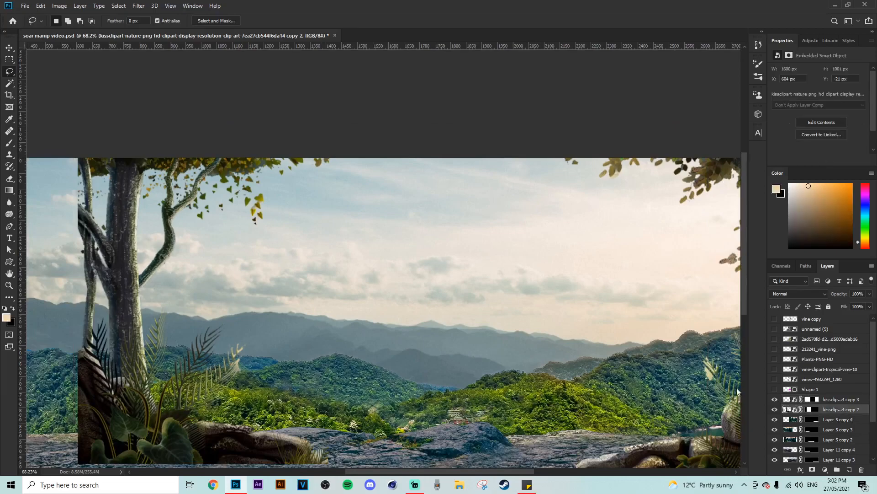
pyautogui.scroll(-4, 675, 383)
pyautogui.click(13, 46)
pyautogui.moveTo(265, 289); pyautogui.dragTo(125, 299)
pyautogui.moveTo(235, 152); pyautogui.dragTo(235, 146)
pyautogui.moveTo(113, 304); pyautogui.dragTo(122, 305)
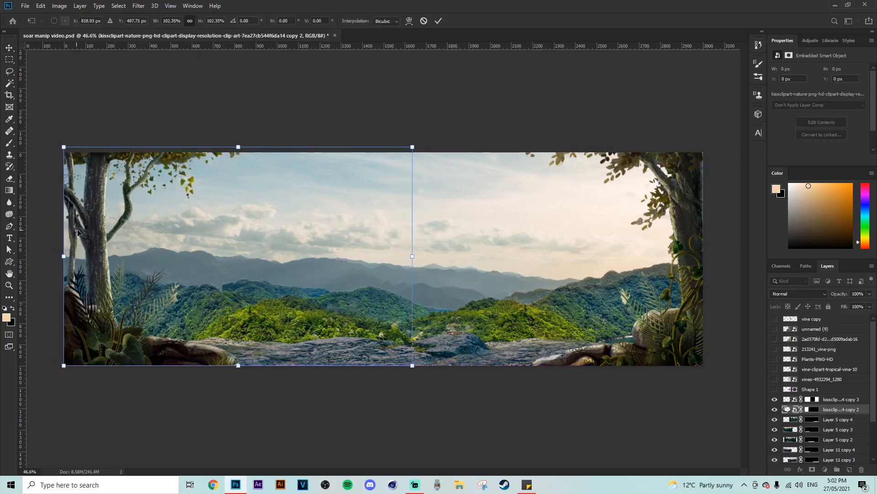
pyautogui.click(9, 60)
# - Show the pink Shape 1 logo layer and compare the composition with and without it
pyautogui.scroll(1, 373, 261)
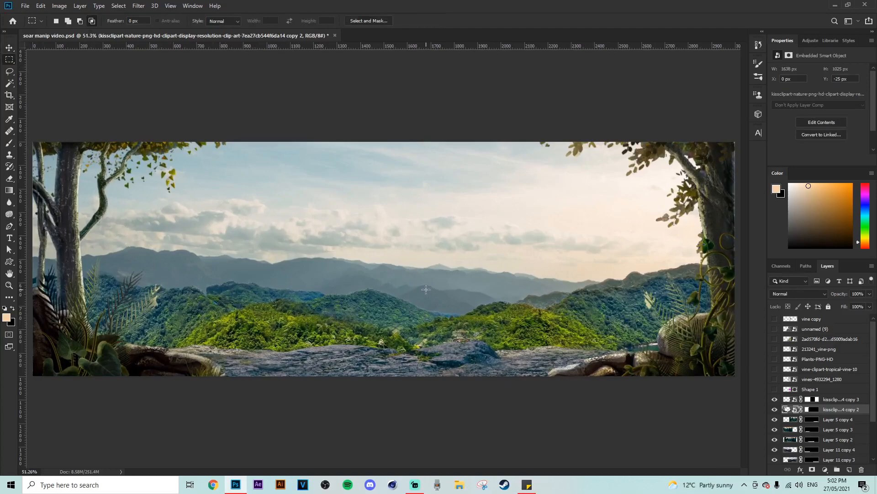
pyautogui.click(776, 391)
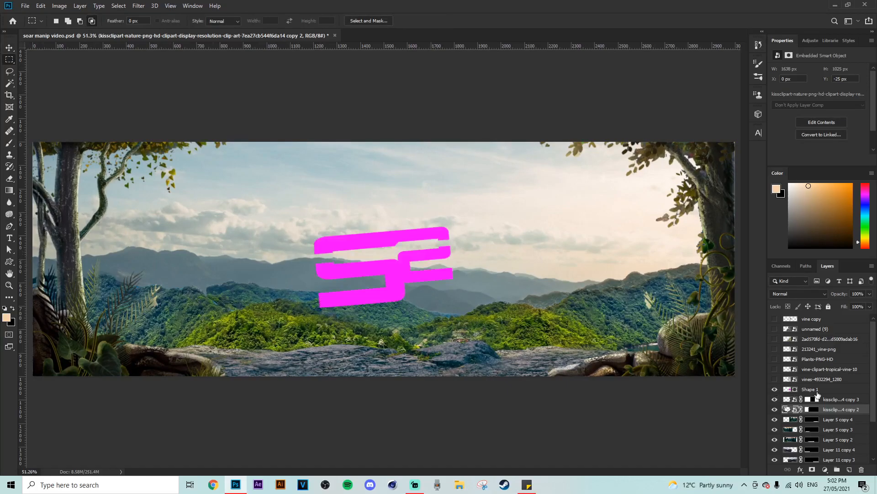
pyautogui.click(812, 389)
pyautogui.press('v')
pyautogui.moveTo(375, 248); pyautogui.dragTo(374, 246)
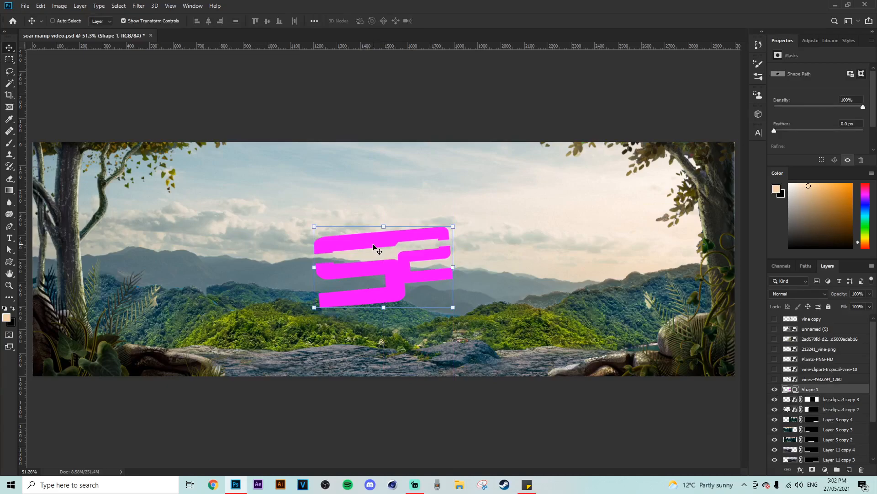
pyautogui.scroll(-4, 373, 246)
pyautogui.scroll(3, 373, 247)
pyautogui.scroll(4, 398, 272)
pyautogui.scroll(-3, 397, 273)
pyautogui.scroll(2, 398, 273)
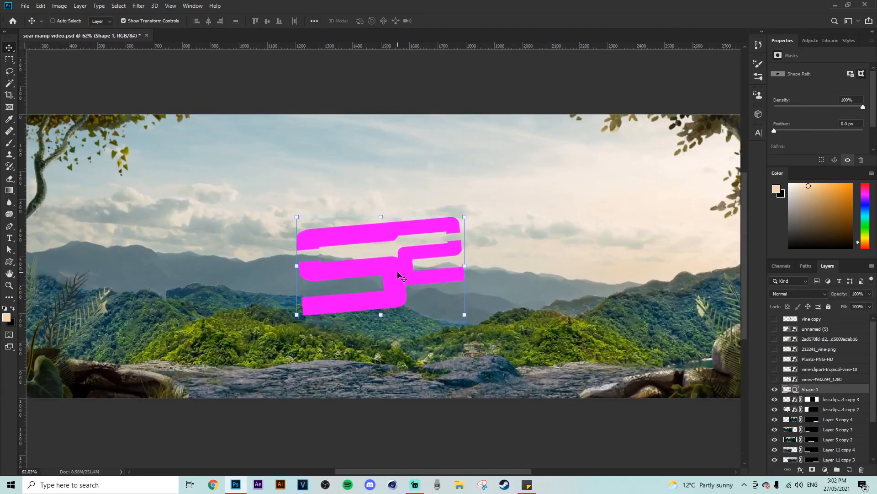
pyautogui.click(776, 390)
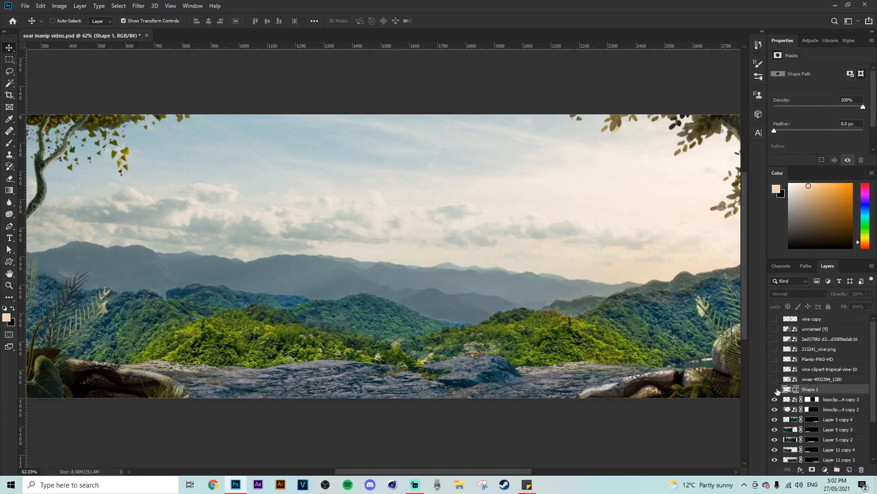
pyautogui.click(774, 389)
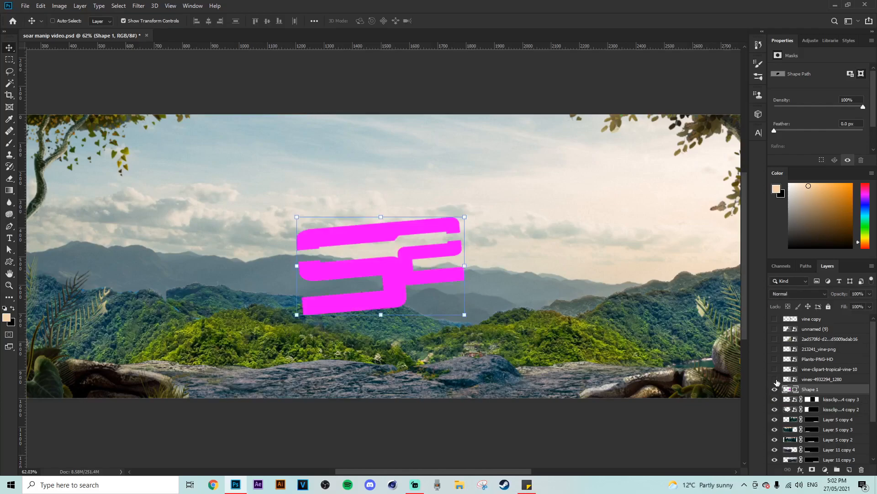
# - Show the vine-clipart-tropical-vine-10 layer and move it near the left tree, to X 653 px, Y -206 px
pyautogui.click(774, 378)
pyautogui.click(774, 378)
pyautogui.click(818, 369)
pyautogui.click(775, 368)
pyautogui.scroll(-2, 406, 256)
pyautogui.moveTo(391, 230); pyautogui.dragTo(231, 165)
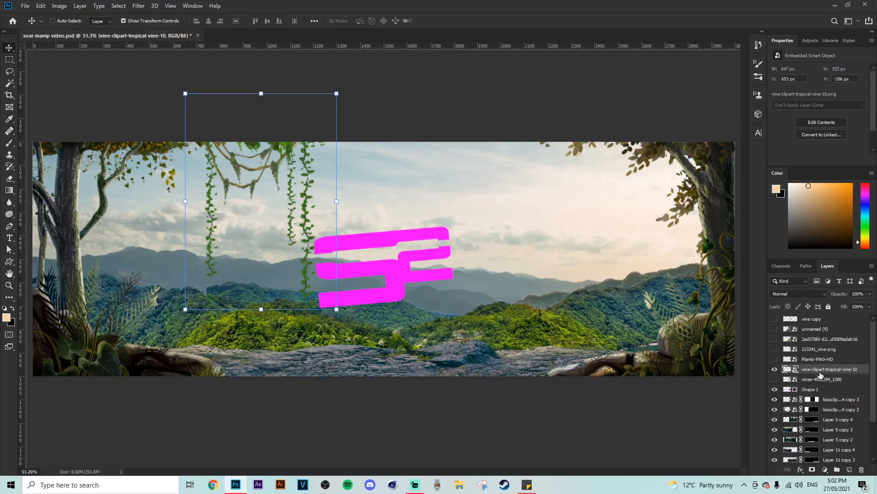
# - Preview the Plants-PNG-HD and 213241_vine-png layers, leaving both hidden
pyautogui.click(776, 359)
pyautogui.click(776, 359)
pyautogui.click(787, 359)
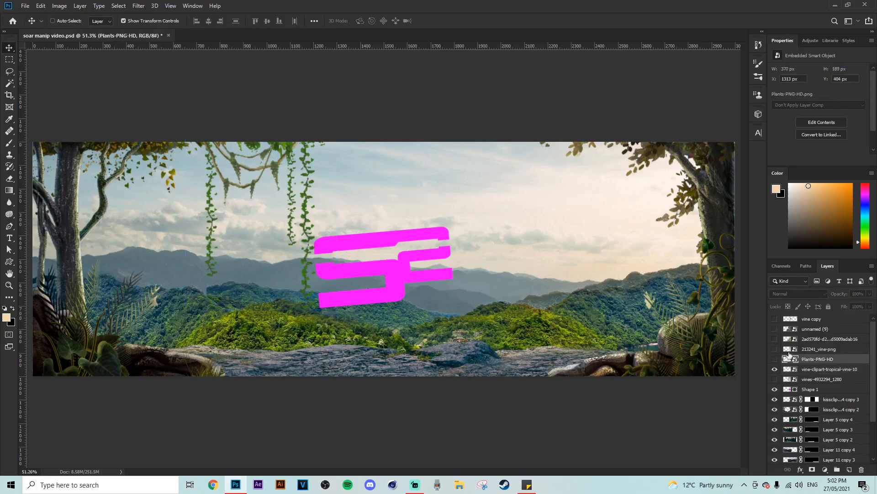
pyautogui.click(775, 348)
pyautogui.click(774, 349)
# - Scale the tropical vine to 282 x 402 px and hang it from the banner's upper edge at X 743 px, Y -68 px
pyautogui.click(804, 372)
pyautogui.scroll(2, 337, 202)
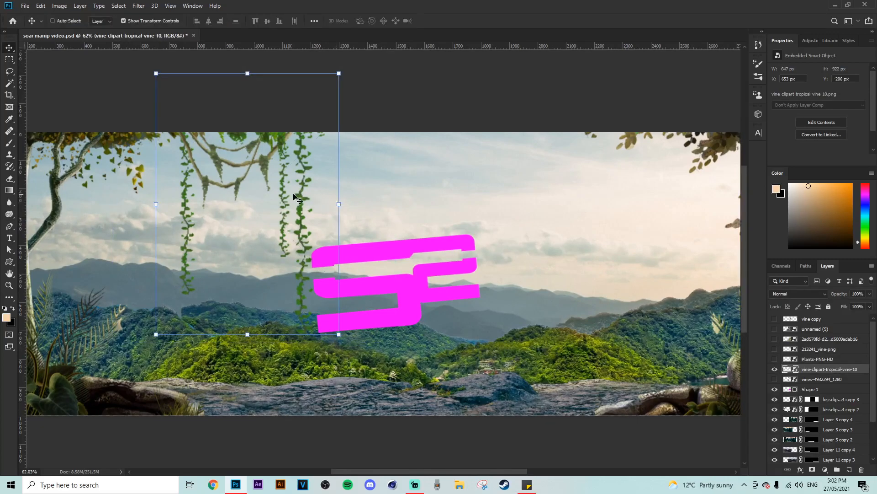
pyautogui.hotkey('ctrl', 't')
pyautogui.moveTo(385, 202); pyautogui.dragTo(286, 168)
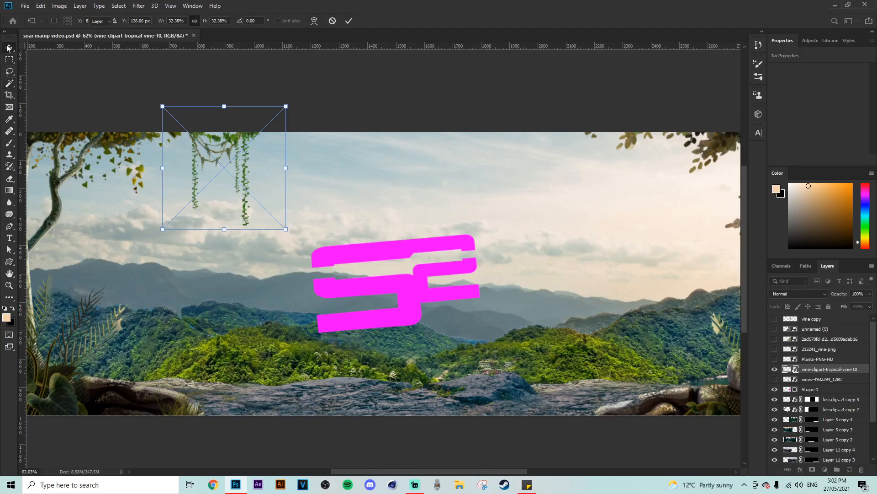
pyautogui.click(9, 59)
# - Show and duplicate the Plants-PNG-HD fern layer, hide the copy and select the original
pyautogui.scroll(-1, 257, 159)
pyautogui.click(806, 359)
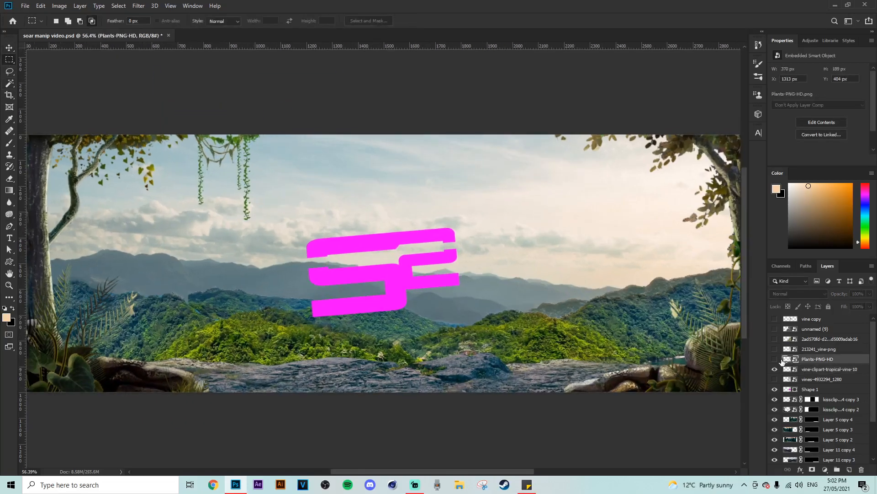
pyautogui.click(775, 359)
pyautogui.hotkey('ctrl', 'j')
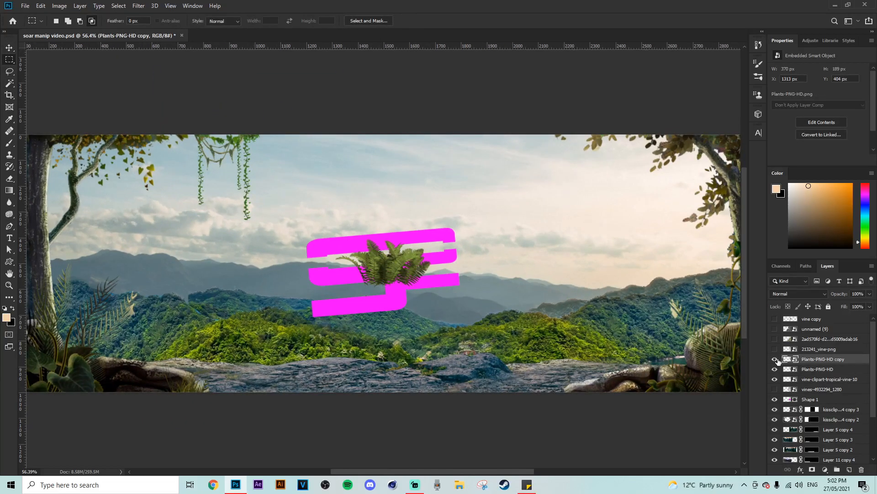
pyautogui.click(816, 369)
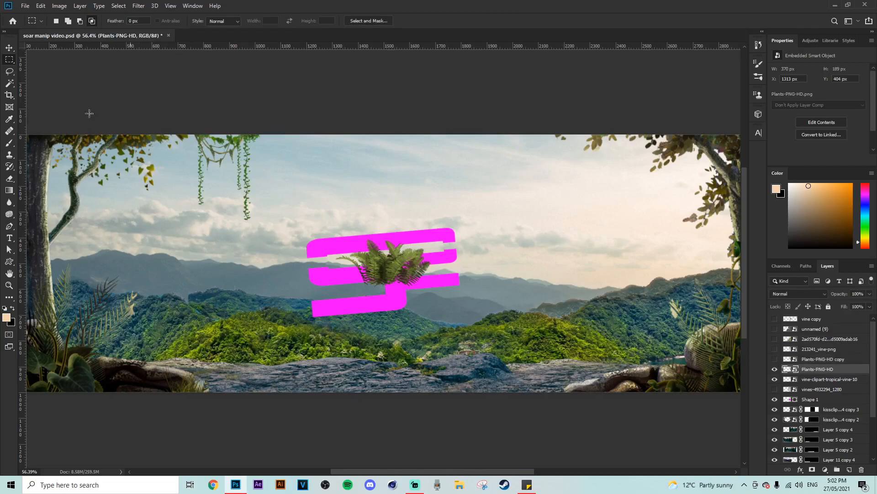
# - Enlarge and rotate the original fern so its fronds hang from the upper edge around the tropical vine
pyautogui.click(9, 48)
pyautogui.scroll(-1, 347, 255)
pyautogui.moveTo(424, 256); pyautogui.dragTo(384, 237)
pyautogui.moveTo(399, 244); pyautogui.dragTo(151, 253)
pyautogui.moveTo(310, 282); pyautogui.dragTo(360, 177)
pyautogui.moveTo(432, 125); pyautogui.dragTo(486, 117)
pyautogui.moveTo(401, 163); pyautogui.dragTo(322, 159)
pyautogui.press('Return')
# - Place a second hanging fern, rotated and 1172 x 643 px, along the upper edge near the right tree at X 1521 px, Y -537 px
pyautogui.moveTo(505, 131); pyautogui.dragTo(584, 99)
pyautogui.moveTo(608, 136); pyautogui.dragTo(598, 179)
pyautogui.moveTo(484, 192); pyautogui.dragTo(579, 152)
pyautogui.click(13, 60)
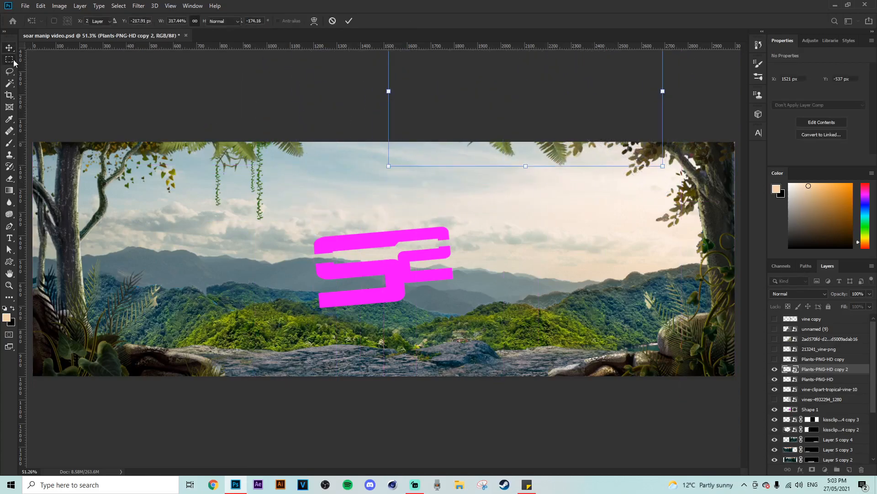
# - Show the hidden fern copy, enlarge it to 1351 x 762 px and tilt it over the lower-left foreground at X -641 px, Y 586 px
pyautogui.scroll(-5, 411, 256)
pyautogui.scroll(3, 411, 256)
pyautogui.click(774, 359)
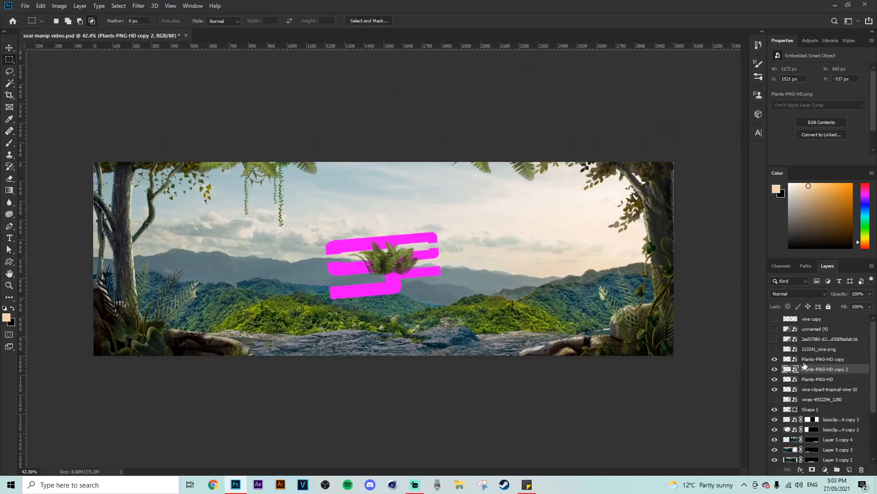
pyautogui.click(804, 360)
pyautogui.click(10, 48)
pyautogui.moveTo(387, 258); pyautogui.dragTo(300, 325)
pyautogui.click(194, 325)
pyautogui.moveTo(263, 333); pyautogui.dragTo(175, 327)
pyautogui.moveTo(229, 344); pyautogui.dragTo(228, 360)
pyautogui.moveTo(209, 332); pyautogui.dragTo(229, 335)
pyautogui.moveTo(192, 337); pyautogui.dragTo(282, 361)
pyautogui.moveTo(222, 366); pyautogui.dragTo(176, 373)
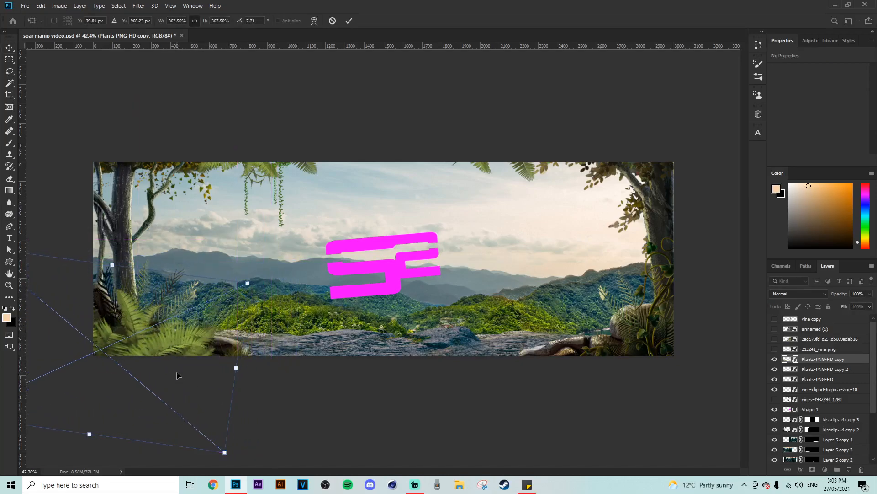
pyautogui.click(9, 59)
# - Duplicate the foreground fern, move the copy to the lower-right corner and place its layer directly below the right tree layer
pyautogui.scroll(-2, 393, 274)
pyautogui.scroll(3, 398, 288)
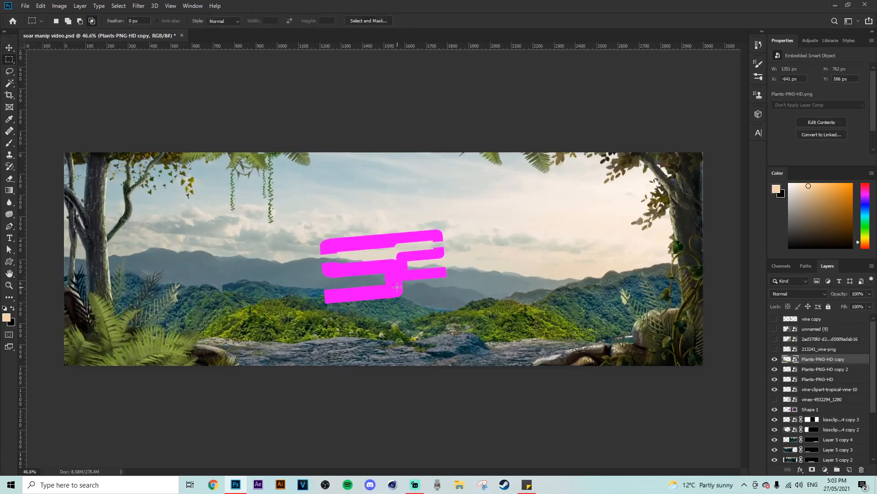
pyautogui.hotkey('ctrl', 'j')
pyautogui.click(9, 47)
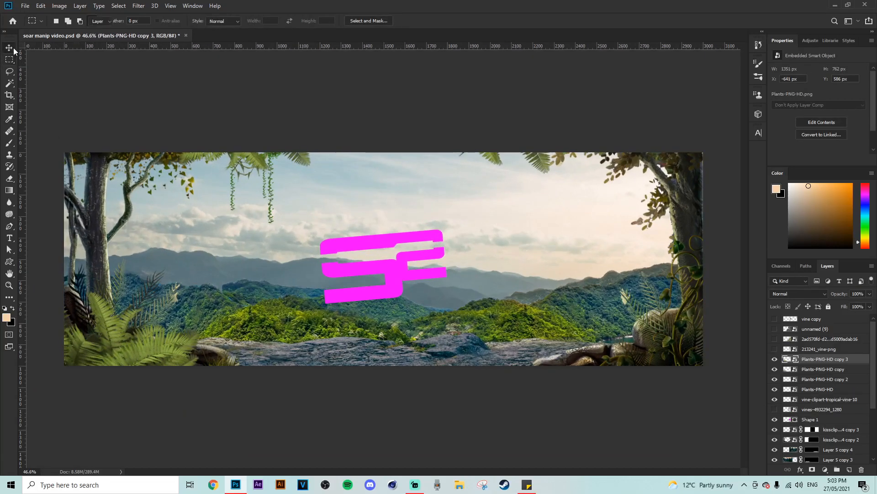
pyautogui.moveTo(166, 368); pyautogui.dragTo(709, 336)
pyautogui.moveTo(823, 361); pyautogui.dragTo(822, 435)
pyautogui.moveTo(609, 322); pyautogui.dragTo(624, 320)
# - Scale the lower-right fern to 947 x 492 px and rotate it behind the right tree's base, at X 2341 px, Y 616 px
pyautogui.hotkey('ctrl', 't')
pyautogui.moveTo(483, 309); pyautogui.dragTo(574, 322)
pyautogui.moveTo(577, 243); pyautogui.dragTo(527, 253)
pyautogui.moveTo(670, 356); pyautogui.dragTo(659, 354)
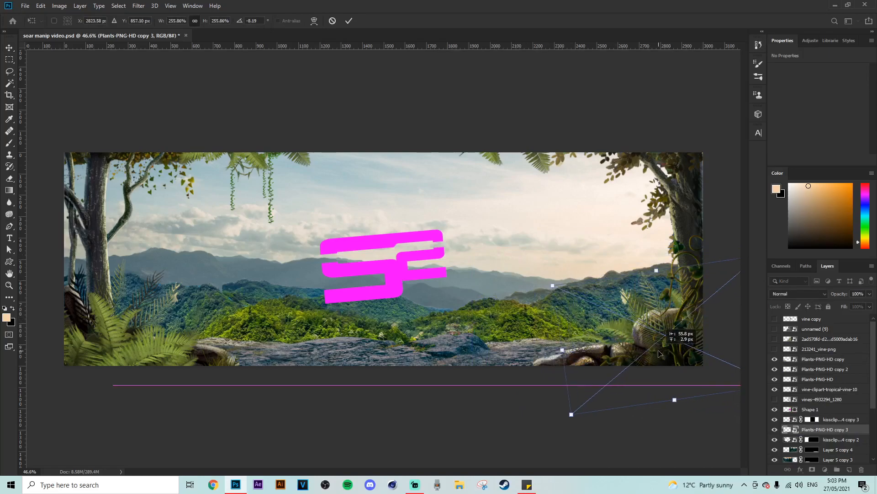
pyautogui.click(10, 59)
# - Show the 213241_vine-png layer and scale it to 152 x 334 px, hanging from the upper edge at X 1855 px, Y -86 px
pyautogui.scroll(1, 577, 313)
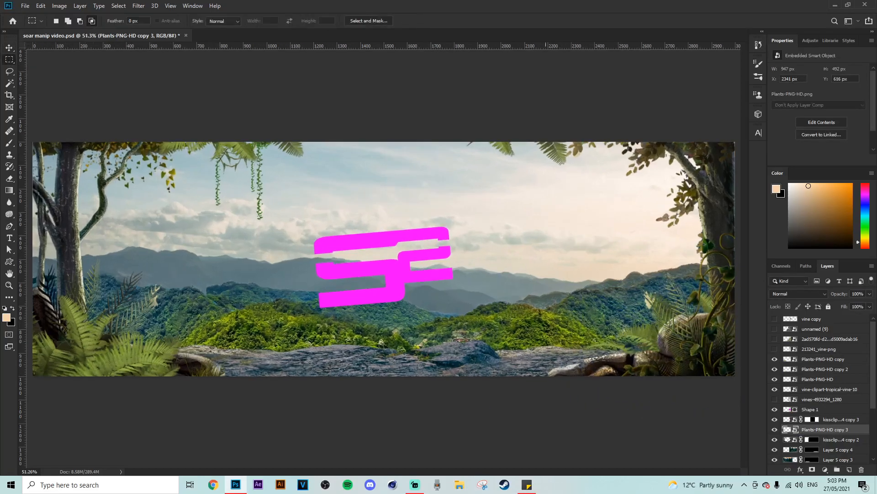
pyautogui.click(775, 348)
pyautogui.click(818, 348)
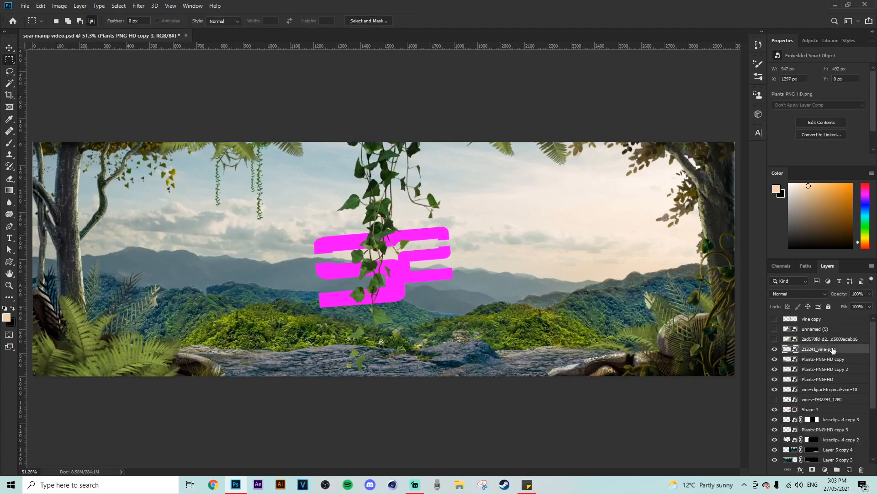
pyautogui.click(10, 47)
pyautogui.moveTo(495, 249); pyautogui.dragTo(549, 169)
pyautogui.moveTo(537, 173); pyautogui.dragTo(500, 153)
pyautogui.click(11, 48)
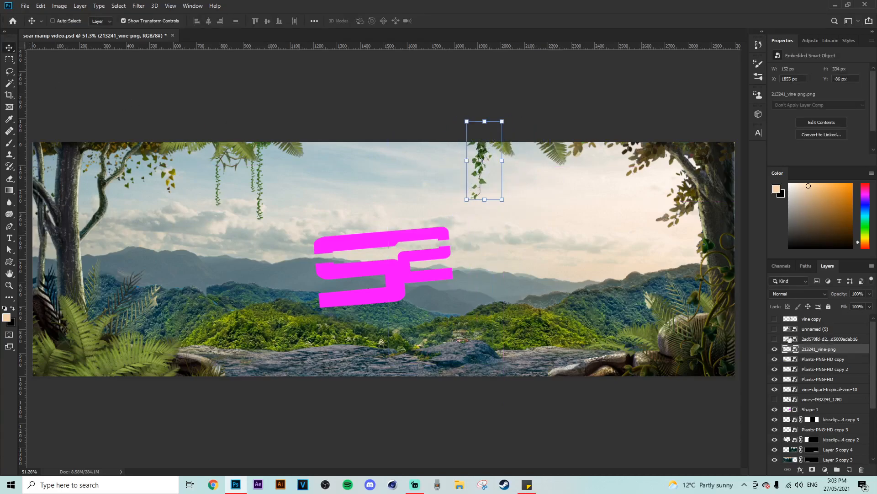
# - Show the leafy 2ad570fd layer, flip it upside down by rotation and hang its leaves along the upper-left edge at 1778 x 1528 px
pyautogui.click(774, 339)
pyautogui.click(818, 339)
pyautogui.moveTo(419, 334)
pyautogui.mouseDown()
pyautogui.moveTo(421, 275)
pyautogui.moveTo(431, 334)
pyautogui.mouseUp()
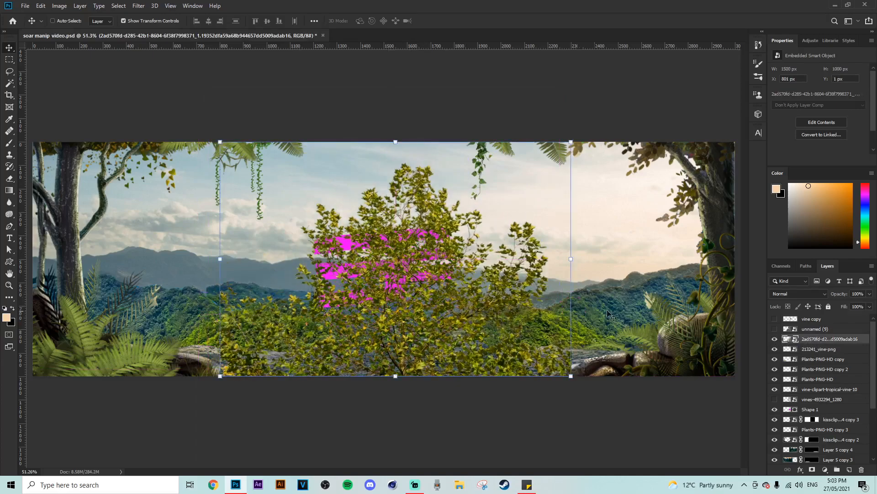
pyautogui.moveTo(587, 267); pyautogui.dragTo(299, 245)
pyautogui.moveTo(515, 292); pyautogui.dragTo(511, 180)
pyautogui.moveTo(565, 257); pyautogui.dragTo(404, 147)
pyautogui.moveTo(447, 186); pyautogui.dragTo(462, 138)
pyautogui.moveTo(343, 145); pyautogui.dragTo(378, 147)
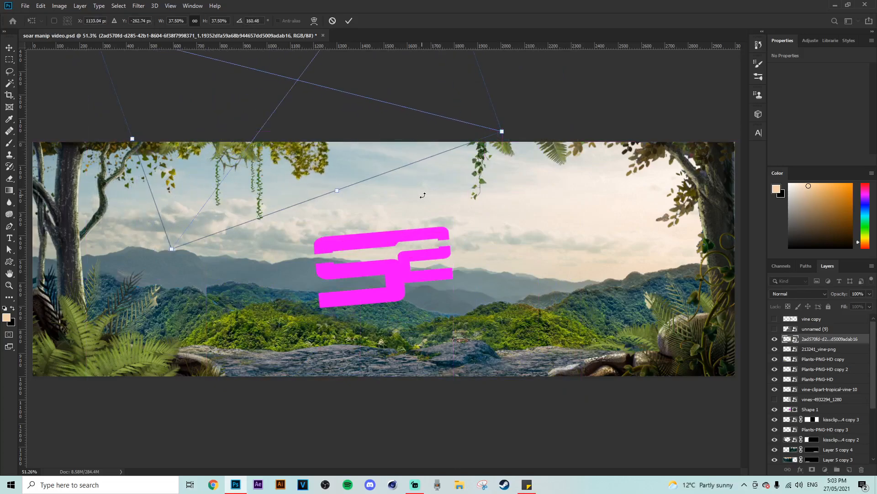
pyautogui.moveTo(424, 194); pyautogui.dragTo(432, 184)
pyautogui.click(12, 48)
# - Place the leafy layer below the tropical vine, duplicate it and move the copy beside the right tree at X 1510 px, Y -1007 px
pyautogui.moveTo(818, 339); pyautogui.dragTo(819, 394)
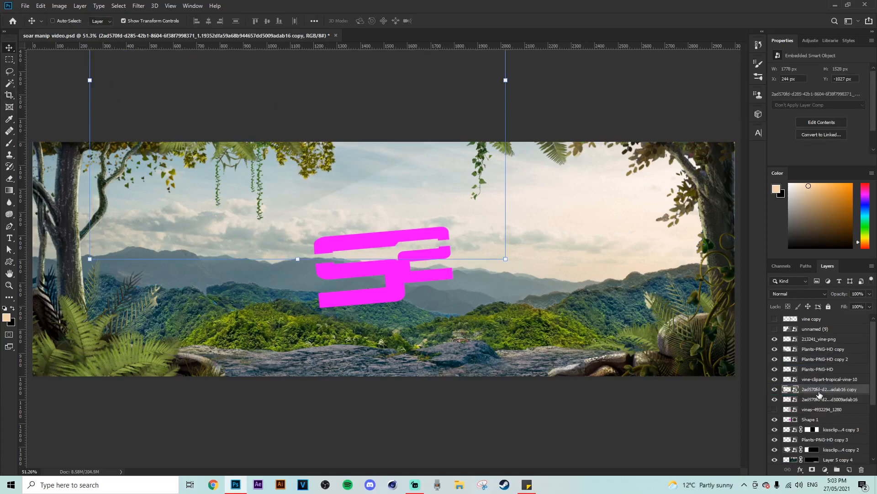
pyautogui.moveTo(298, 197); pyautogui.dragTo(621, 190)
pyautogui.moveTo(525, 220); pyautogui.dragTo(516, 250)
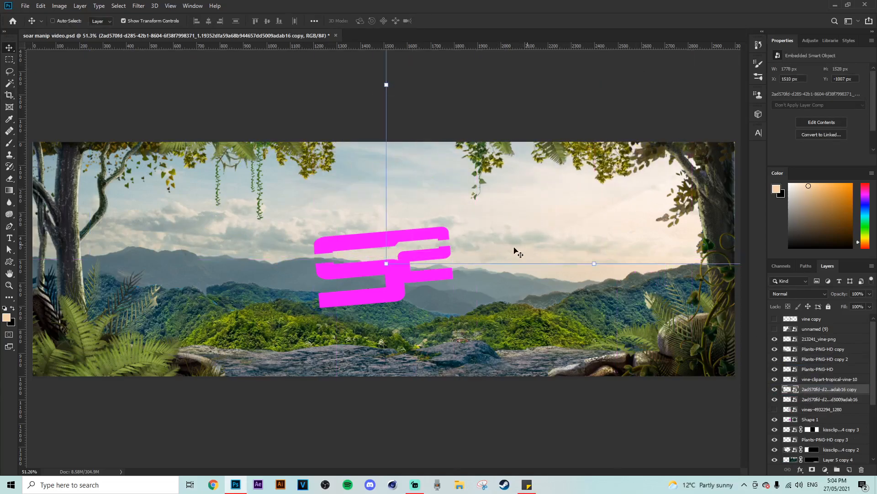
# - Add a layer mask to the leafy copy and paint out its faint background residue in the sky with a soft black brush
pyautogui.click(9, 143)
pyautogui.scroll(2, 601, 257)
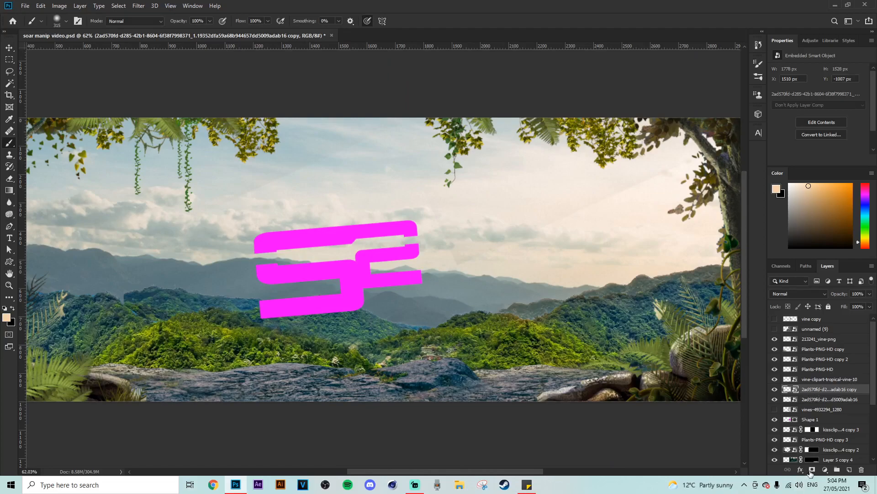
pyautogui.click(812, 470)
pyautogui.scroll(-1, 528, 245)
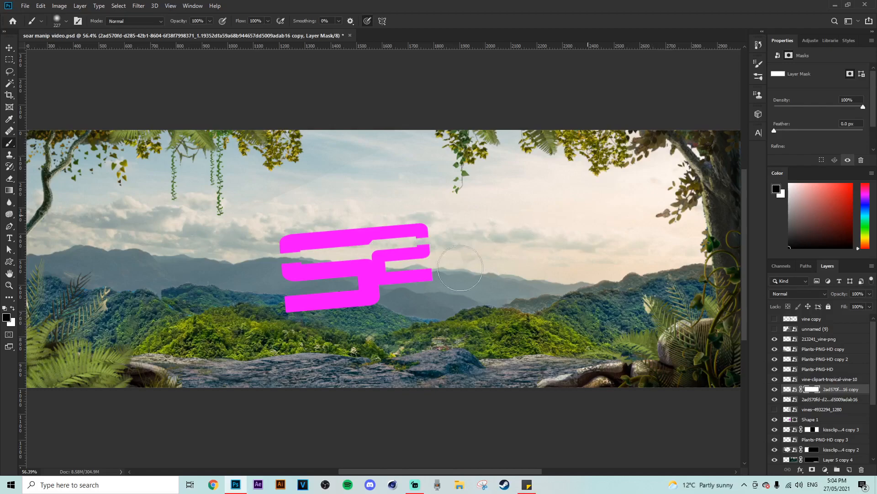
pyautogui.hotkey('ctrl', '2')
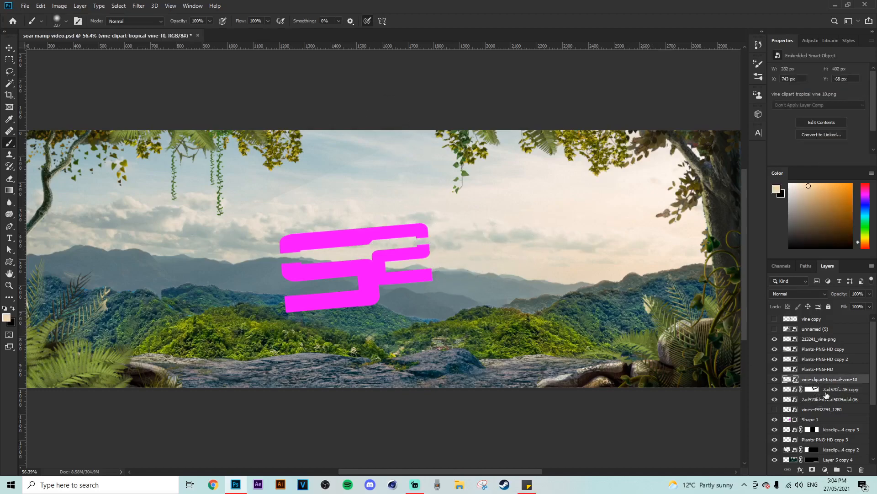
# - Add a layer mask to the original 2ad570fd leafy layer and paint out its faint background residue in the sky with a soft black brush
pyautogui.click(817, 400)
pyautogui.click(774, 401)
pyautogui.click(812, 470)
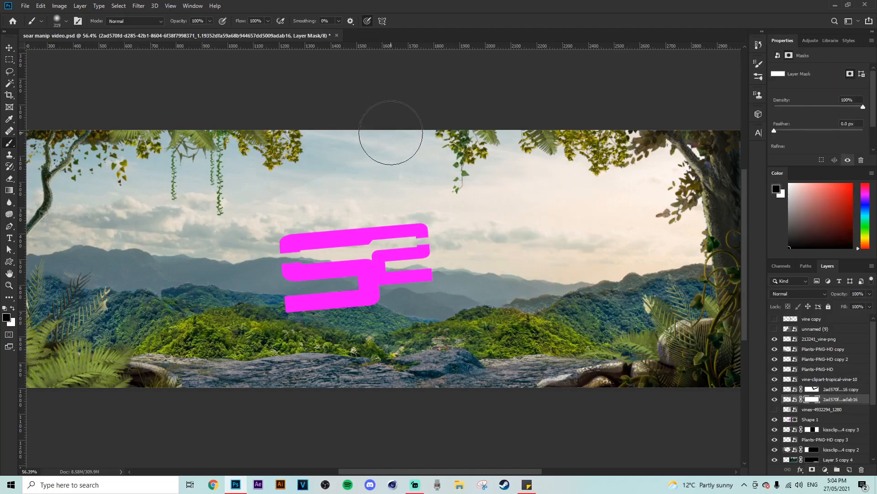
pyautogui.moveTo(124, 165); pyautogui.dragTo(118, 139)
pyautogui.hotkey('ctrl', 'z')
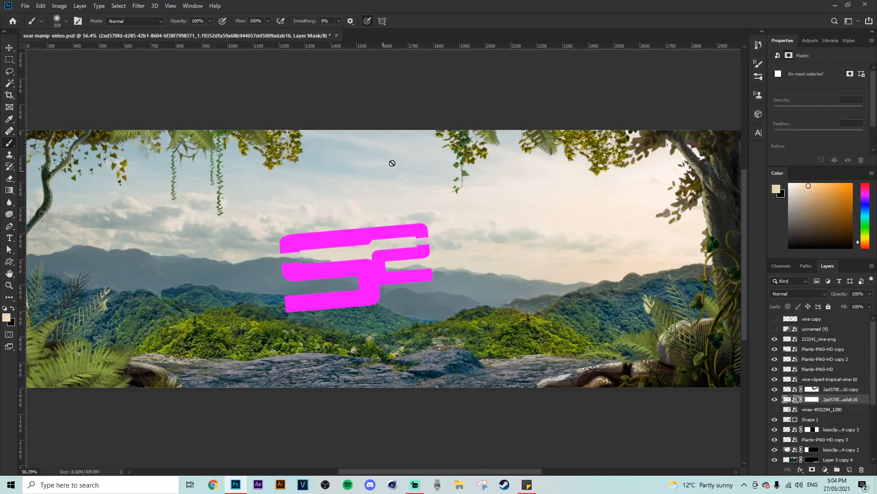
pyautogui.click(365, 154)
pyautogui.click(475, 189)
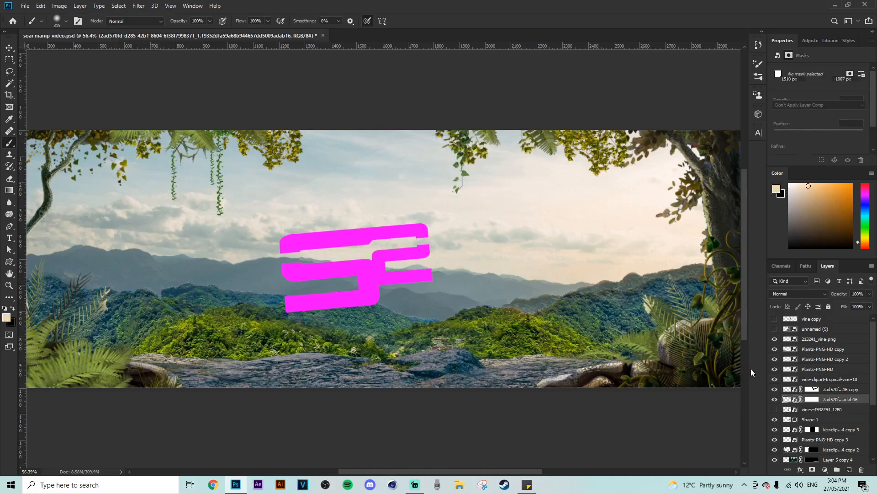
pyautogui.click(788, 389)
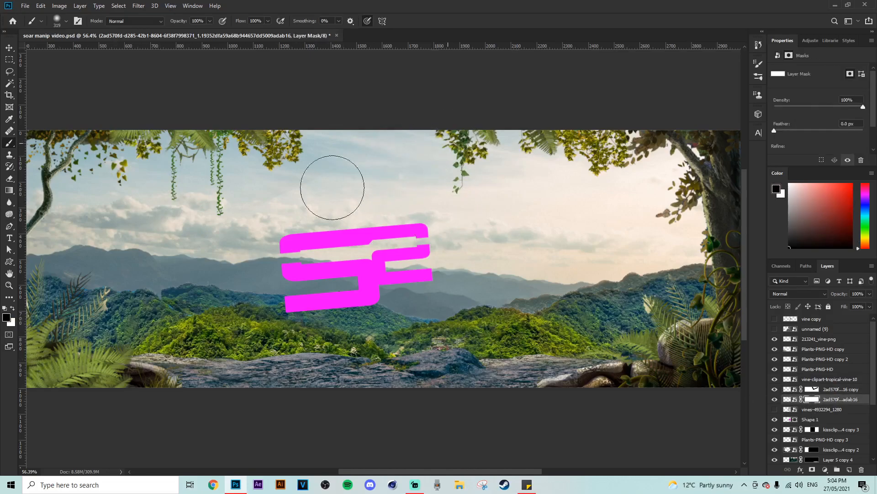
pyautogui.moveTo(66, 162); pyautogui.dragTo(69, 160)
pyautogui.scroll(-4, 445, 265)
pyautogui.scroll(3, 452, 256)
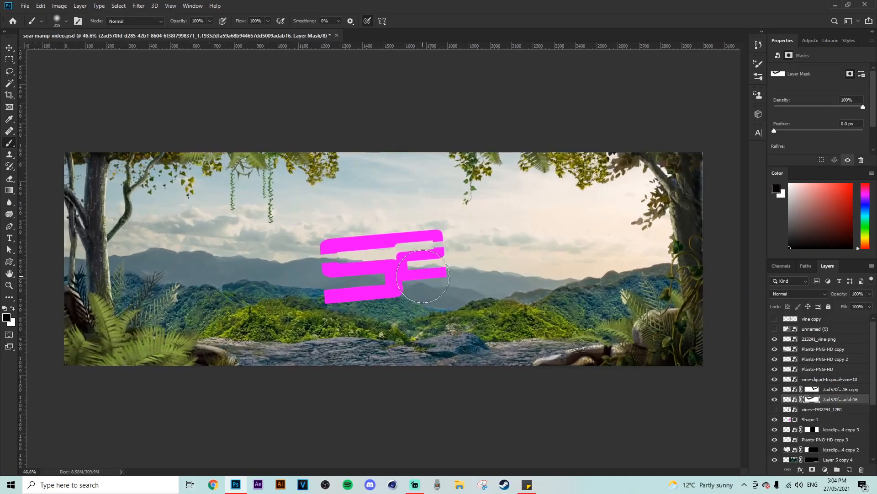
pyautogui.scroll(-2, 466, 231)
pyautogui.scroll(1, 466, 232)
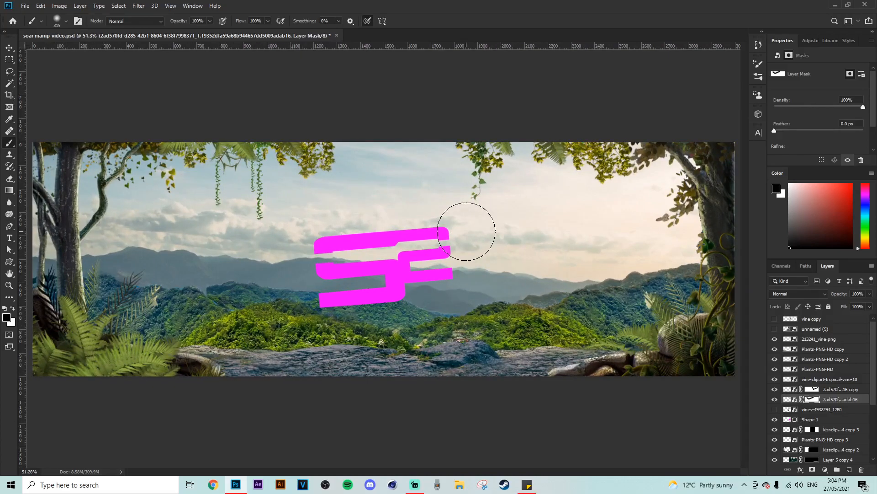
pyautogui.scroll(-2, 467, 232)
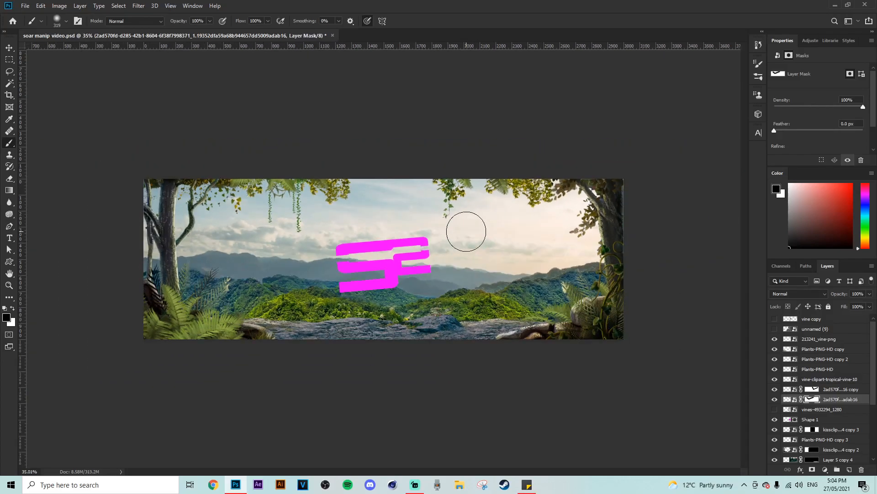
pyautogui.click(10, 59)
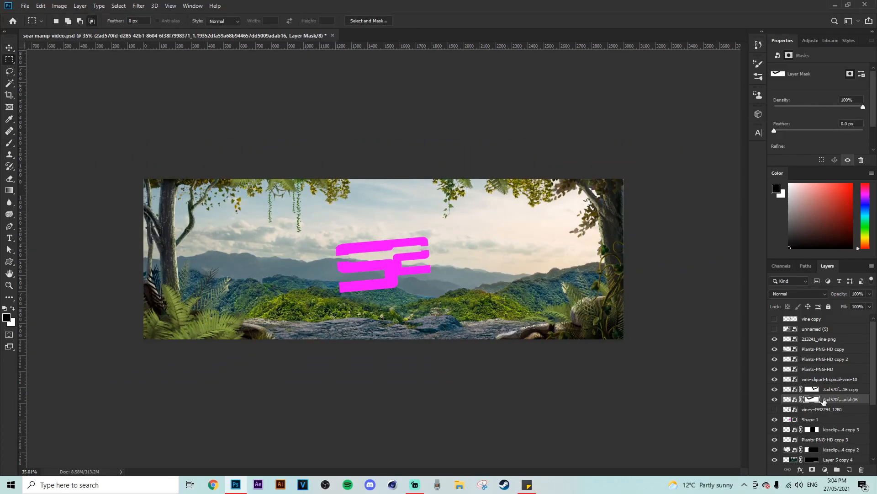
# - Show the unnamed (9) ivy trunk layer, duplicate it as a hidden spare and move the original below the two masked leafy layers
pyautogui.click(776, 329)
pyautogui.click(813, 332)
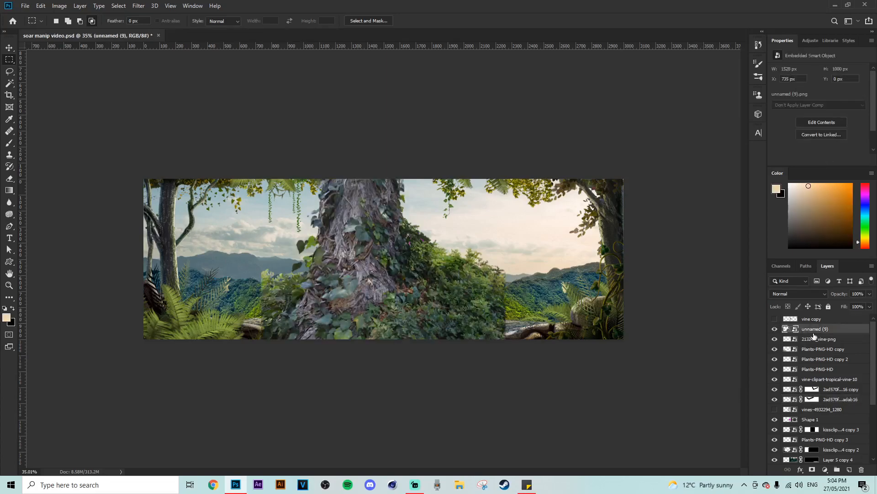
pyautogui.hotkey('ctrl', 'j')
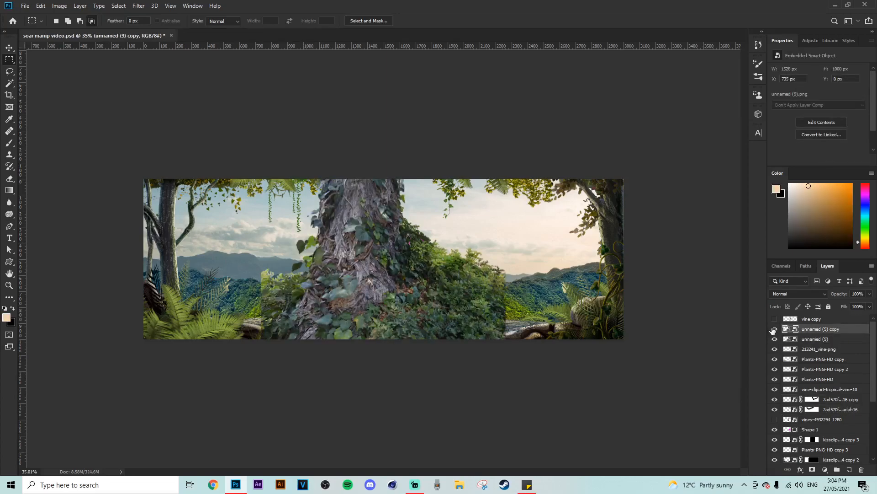
pyautogui.click(818, 340)
pyautogui.click(9, 49)
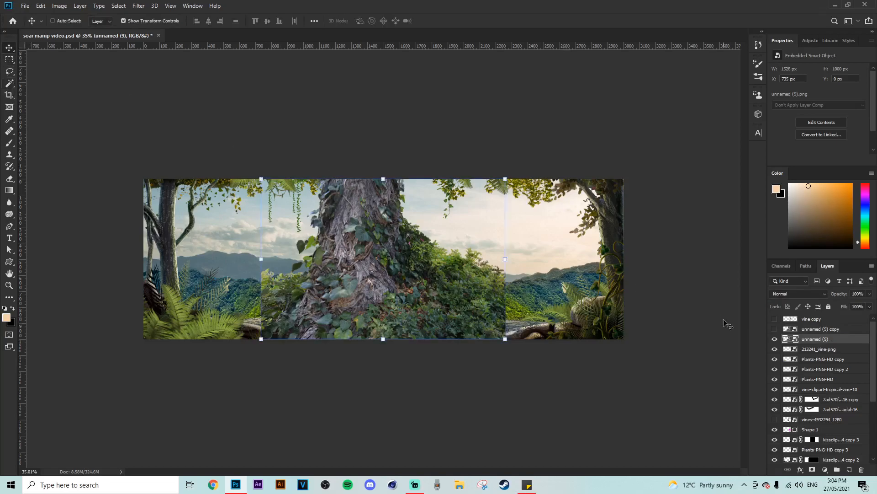
pyautogui.moveTo(808, 401); pyautogui.dragTo(808, 414)
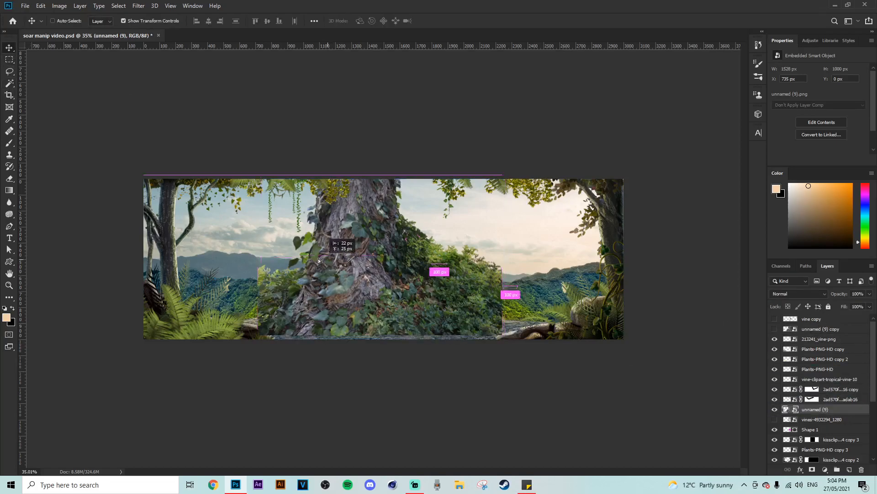
# - Scale the unnamed (9) ivy to about 71.6%, rotate it 111.63° and stack it below kissclip...4 copy 2 at X -451 px, Y -1162 px
pyautogui.moveTo(505, 292); pyautogui.dragTo(121, 289)
pyautogui.moveTo(185, 257); pyautogui.dragTo(237, 270)
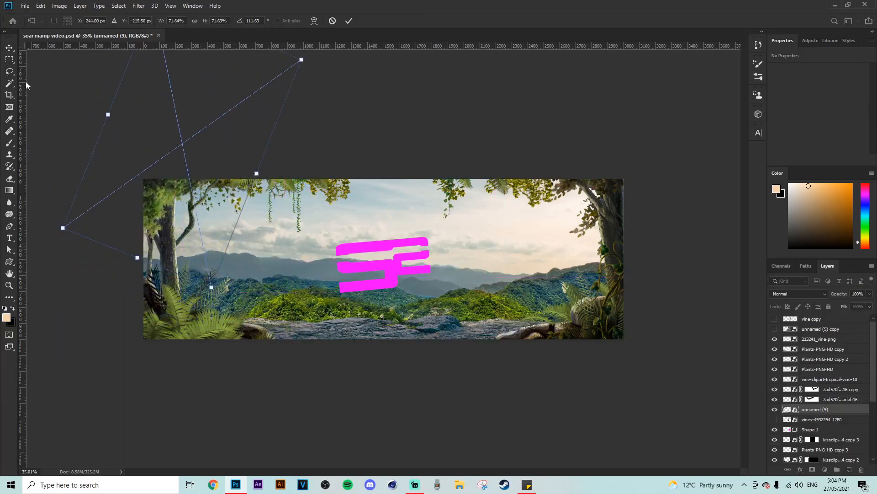
pyautogui.press('Escape')
pyautogui.moveTo(805, 438); pyautogui.dragTo(824, 452)
pyautogui.scroll(2, 222, 210)
pyautogui.moveTo(221, 210)
pyautogui.mouseDown()
pyautogui.moveTo(226, 219)
pyautogui.moveTo(231, 201)
pyautogui.mouseUp()
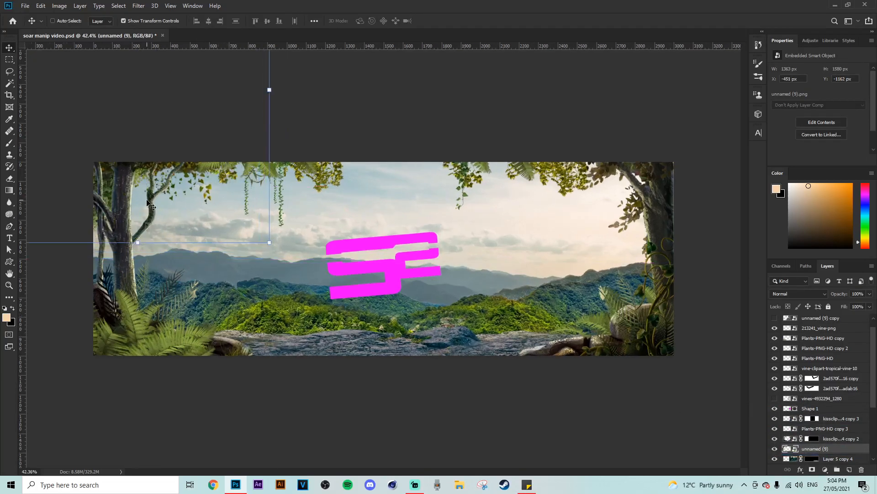
# - Duplicate the rotated unnamed (9) ivy layer hanging at the left tree
pyautogui.hotkey('ctrl', 'j')
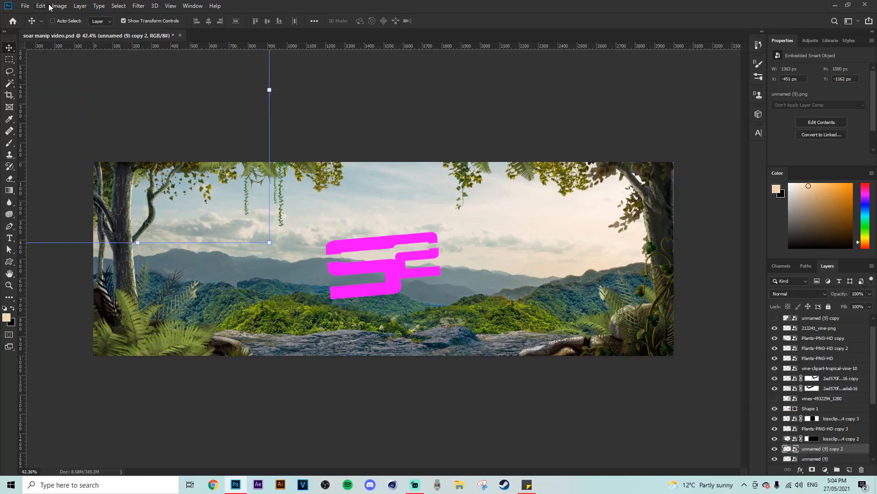
pyautogui.scroll(-2, 235, 135)
pyautogui.moveTo(124, 141); pyautogui.dragTo(365, 164)
pyautogui.hotkey('ctrl', 'z')
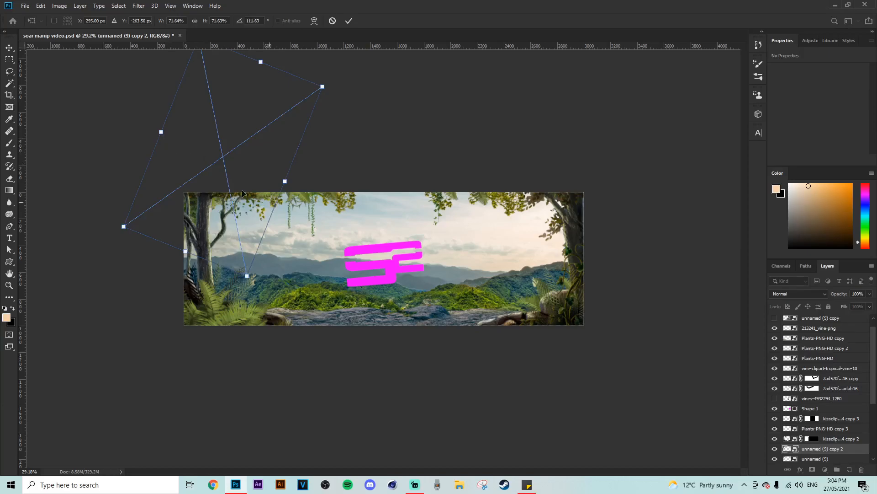
pyautogui.click(9, 60)
pyautogui.click(8, 47)
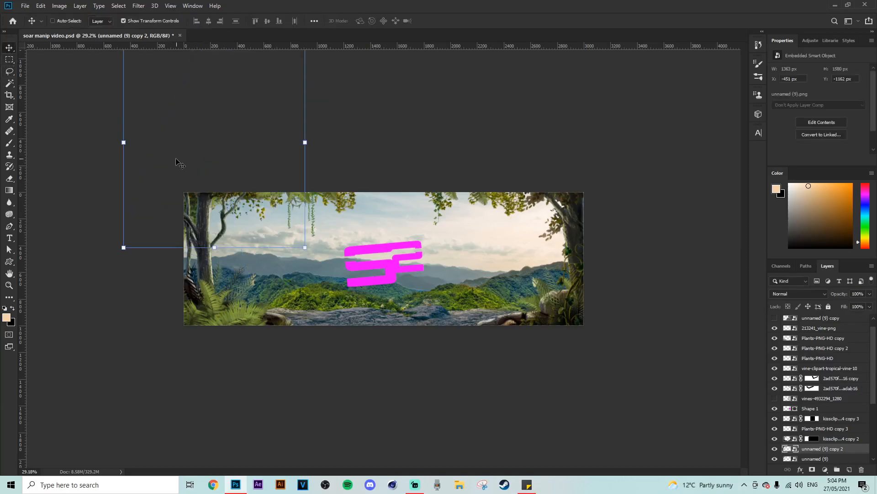
# - Mirror the ivy copy, rotate it to -103.07° and place it beside the right tree at X 2034 px, Y -1027 px
pyautogui.moveTo(124, 141); pyautogui.dragTo(596, 175)
pyautogui.moveTo(558, 226); pyautogui.dragTo(577, 217)
pyautogui.moveTo(621, 154); pyautogui.dragTo(607, 158)
pyautogui.moveTo(567, 180); pyautogui.dragTo(605, 184)
pyautogui.scroll(3, 598, 197)
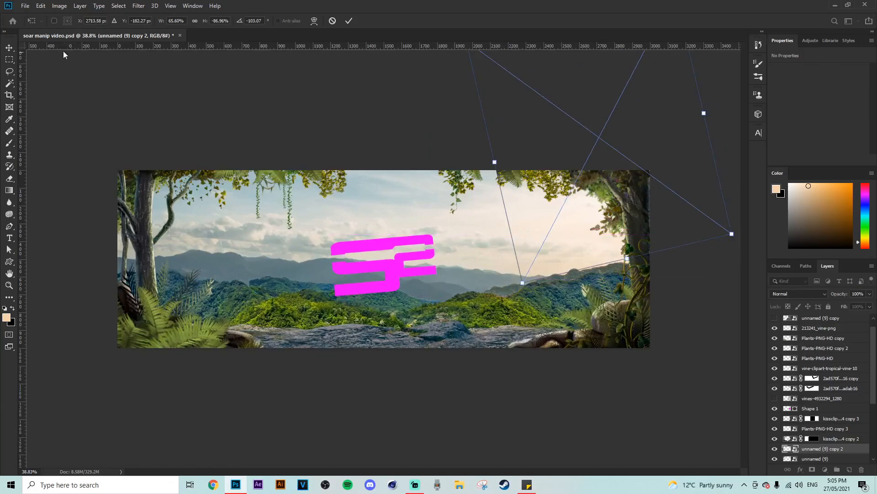
pyautogui.press('Return')
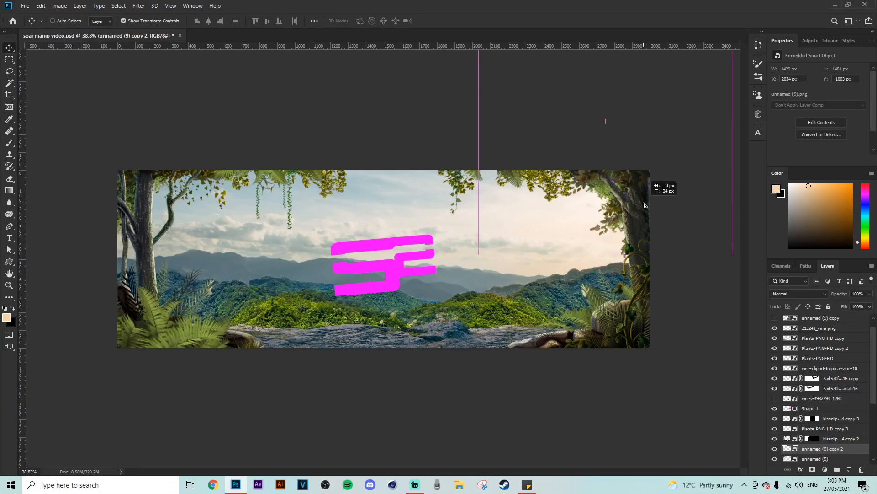
pyautogui.click(12, 60)
pyautogui.scroll(-2, 498, 277)
pyautogui.scroll(4, 498, 278)
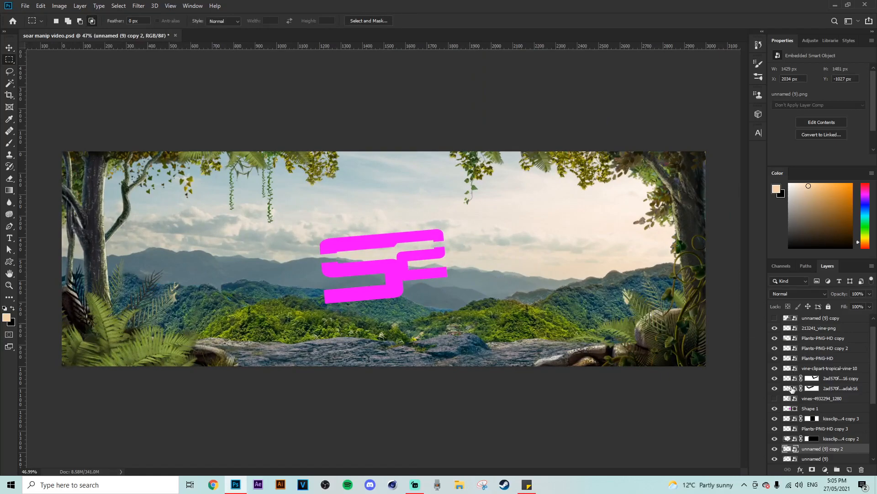
# - Move the vines-4932294_1280 layer above 213241_vine-png, keep it hidden, and delete the spare unnamed (9) copy layer
pyautogui.click(776, 398)
pyautogui.click(824, 392)
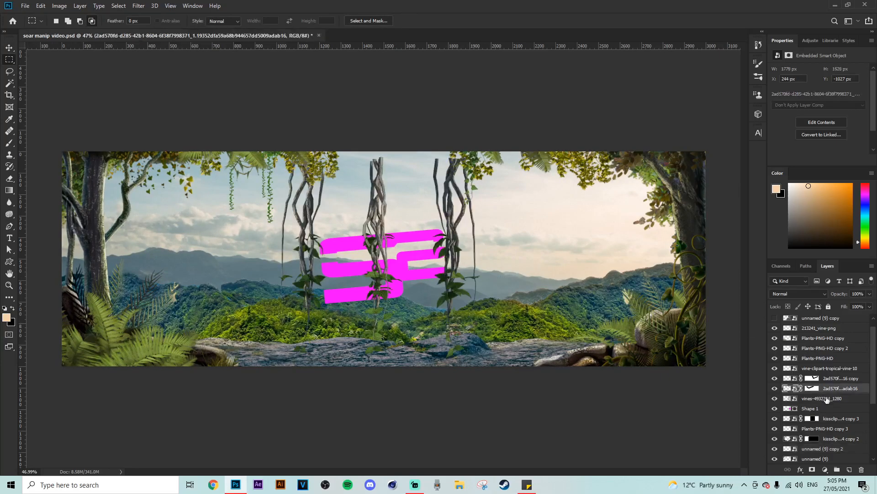
pyautogui.moveTo(830, 370); pyautogui.dragTo(818, 324)
pyautogui.click(780, 340)
pyautogui.click(775, 338)
pyautogui.click(776, 338)
pyautogui.press('Delete')
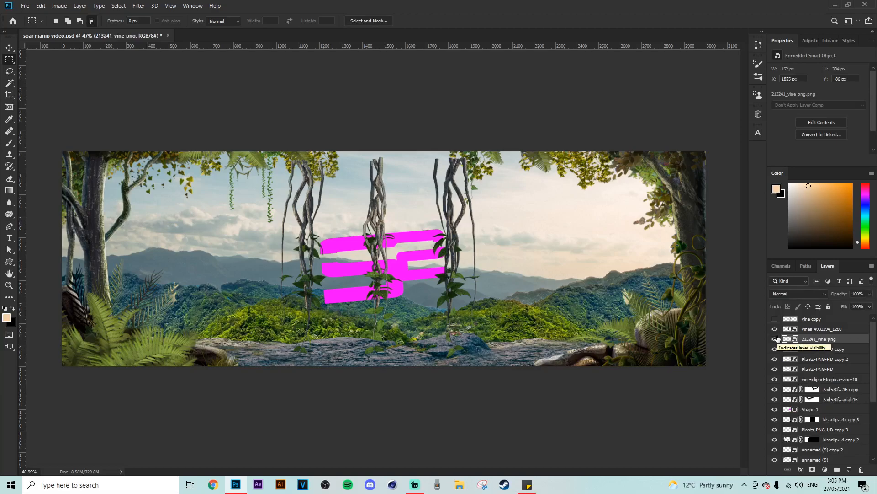
pyautogui.click(775, 329)
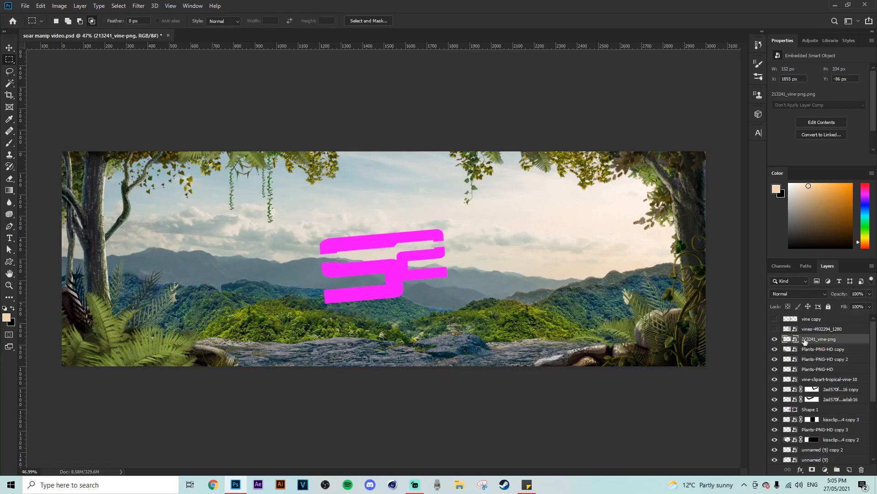
# - Move the Shape 1 logo layer above 213241_vine-png in the layer stack
pyautogui.scroll(-1, 834, 385)
pyautogui.scroll(2, 820, 391)
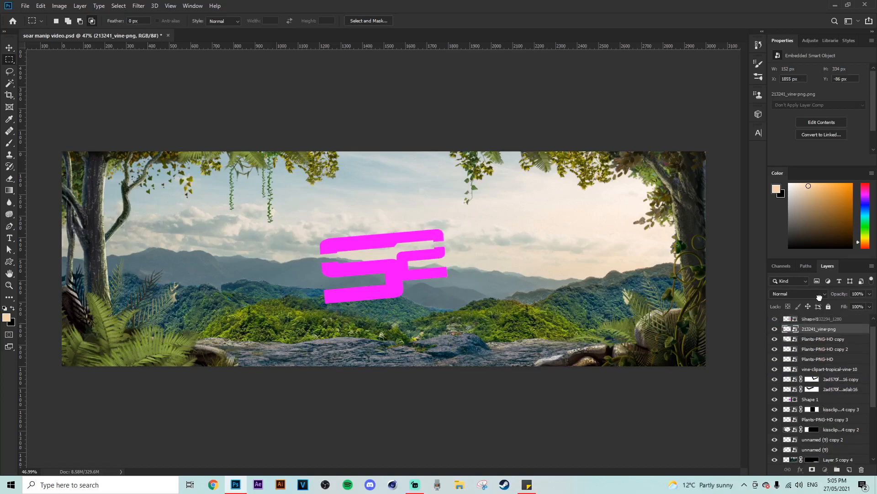
pyautogui.moveTo(816, 336); pyautogui.dragTo(816, 335)
pyautogui.scroll(2, 375, 271)
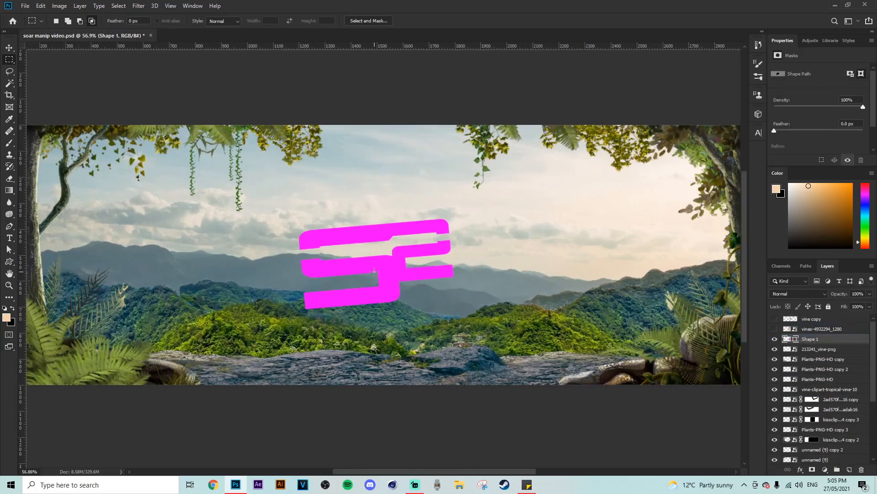
pyautogui.scroll(2, 405, 398)
pyautogui.moveTo(450, 471); pyautogui.dragTo(439, 461)
pyautogui.moveTo(744, 301); pyautogui.dragTo(744, 289)
# - Show the vine copy layer, rotate it 91.73° and place it across the logo's left side at X 726 px, Y 232 px
pyautogui.click(775, 319)
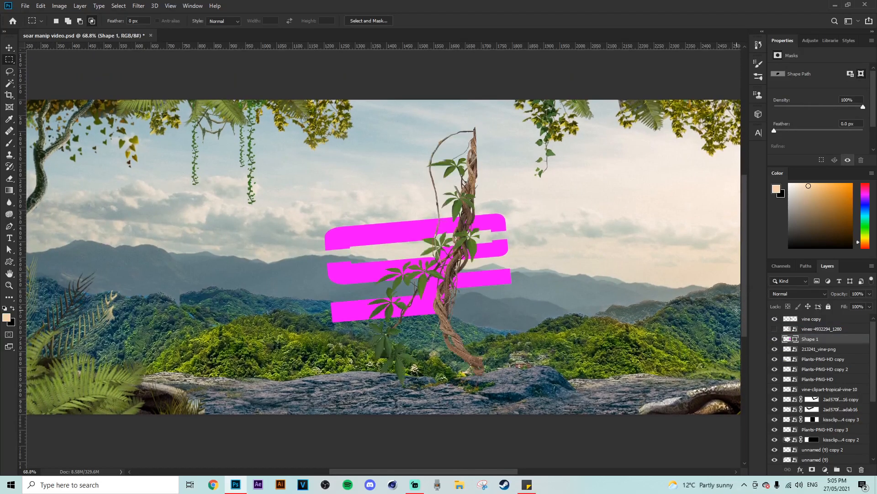
pyautogui.click(774, 328)
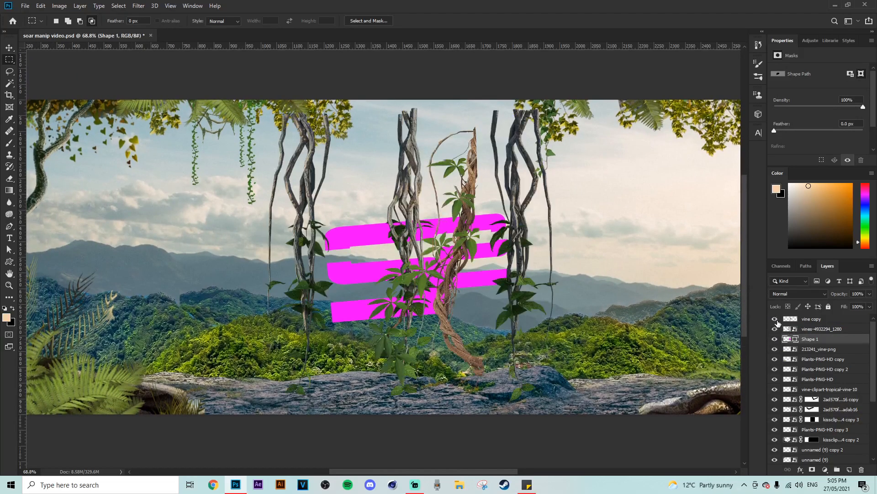
pyautogui.click(775, 329)
pyautogui.click(794, 320)
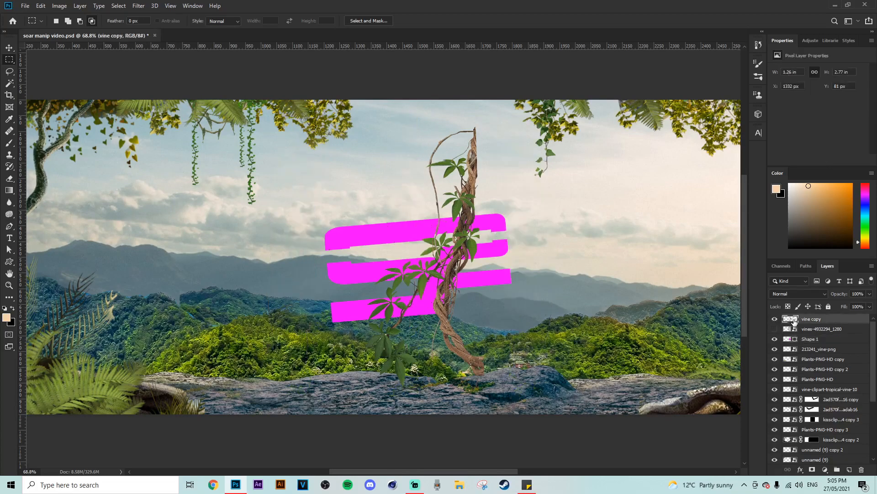
pyautogui.click(7, 48)
pyautogui.moveTo(452, 269); pyautogui.dragTo(287, 301)
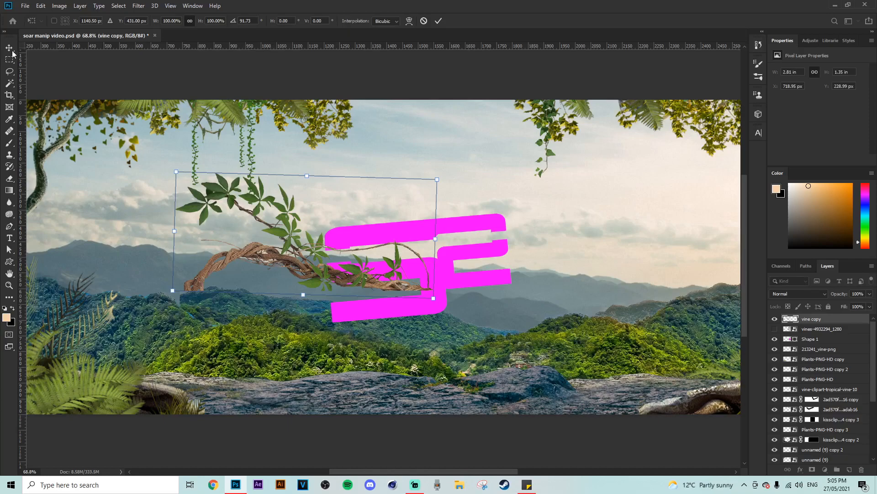
pyautogui.press('Return')
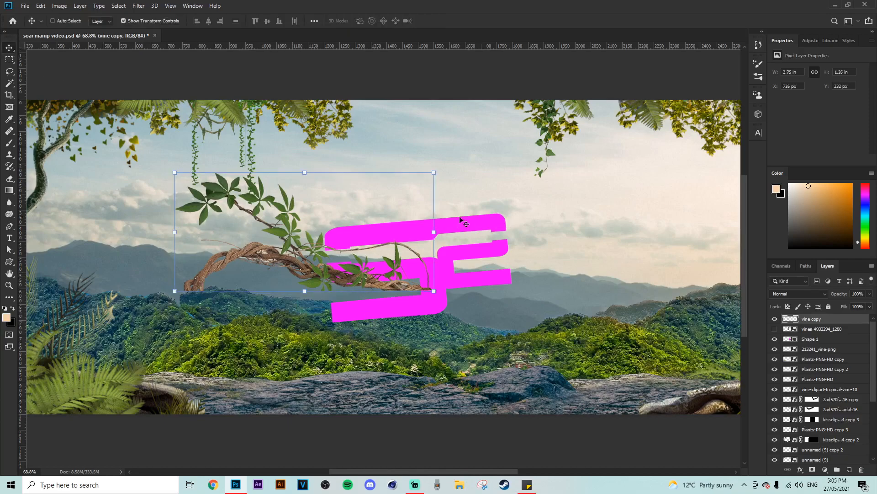
# - Convert the vine copy layer to a smart object, leaving vines-4932294_1280 hidden
pyautogui.click(774, 329)
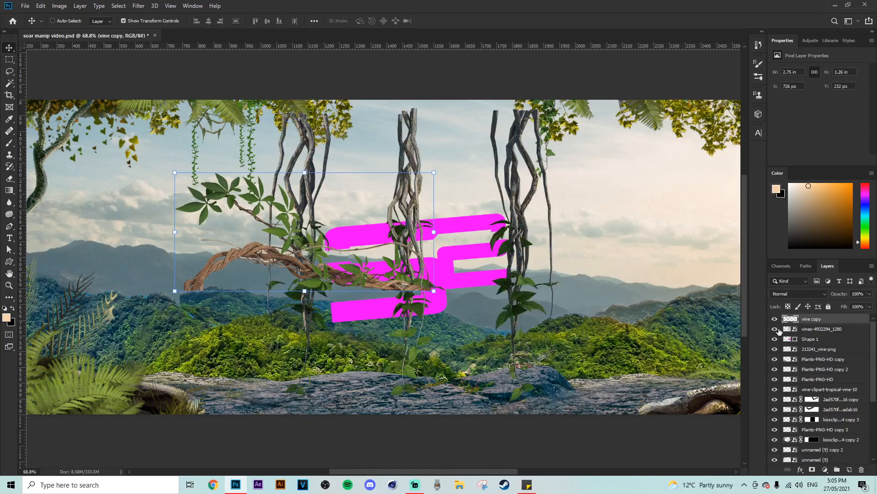
pyautogui.click(818, 329)
pyautogui.click(775, 329)
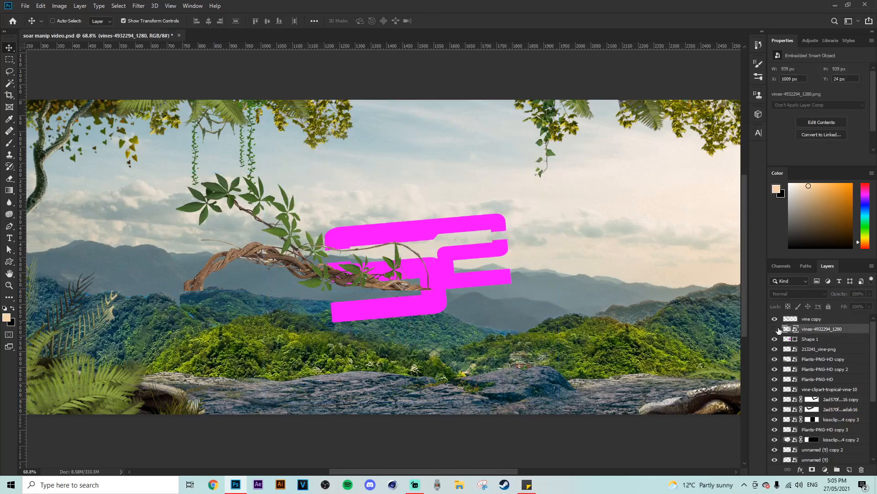
pyautogui.rightClick(817, 322)
pyautogui.click(741, 214)
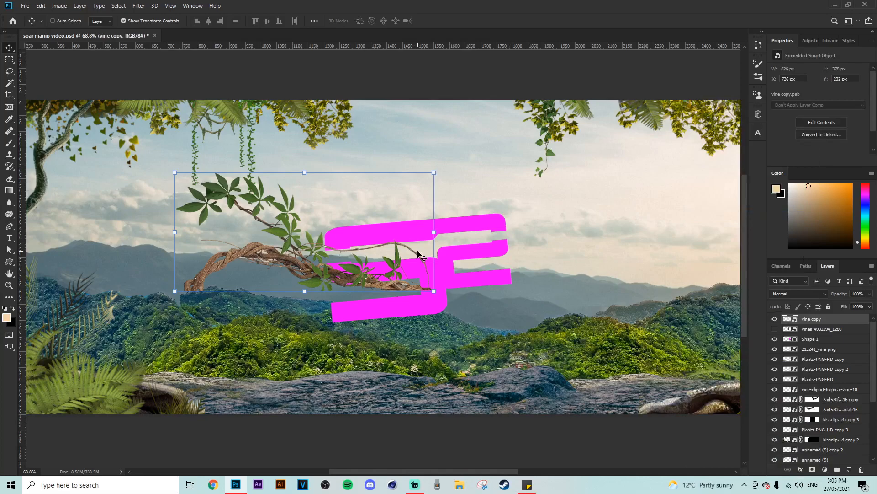
# - Move the vine copy over the logo to X 859 px, Y 157 px and duplicate it as a hidden spare
pyautogui.scroll(6, 419, 251)
pyautogui.moveTo(442, 281); pyautogui.dragTo(515, 239)
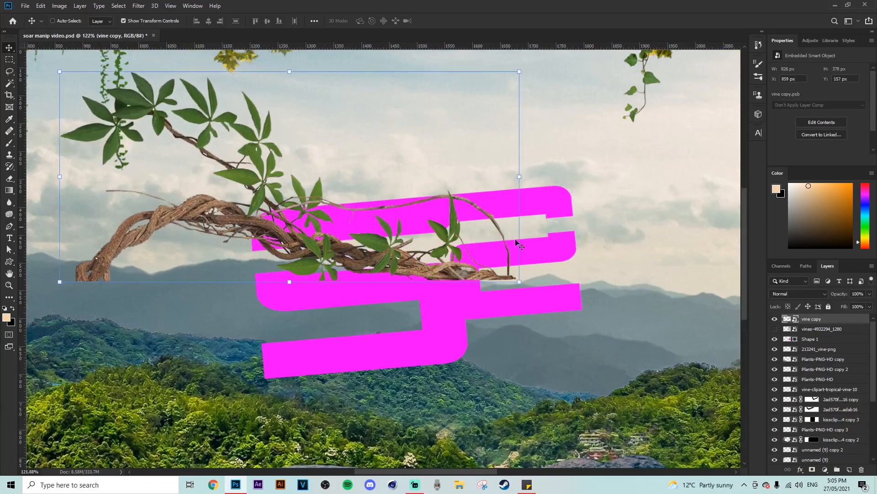
pyautogui.hotkey('ctrl', 'j')
pyautogui.click(774, 318)
pyautogui.click(814, 329)
# - Scale the vine copy to 34.43%, rotate it to about -30° and place it over the top bar's left corner
pyautogui.moveTo(378, 225); pyautogui.dragTo(428, 225)
pyautogui.moveTo(570, 177); pyautogui.dragTo(292, 182)
pyautogui.moveTo(303, 188); pyautogui.dragTo(371, 199)
pyautogui.scroll(4, 270, 186)
pyautogui.moveTo(409, 129)
pyautogui.mouseDown()
pyautogui.moveTo(406, 120)
pyautogui.moveTo(394, 135)
pyautogui.mouseUp()
pyautogui.moveTo(329, 177); pyautogui.dragTo(379, 186)
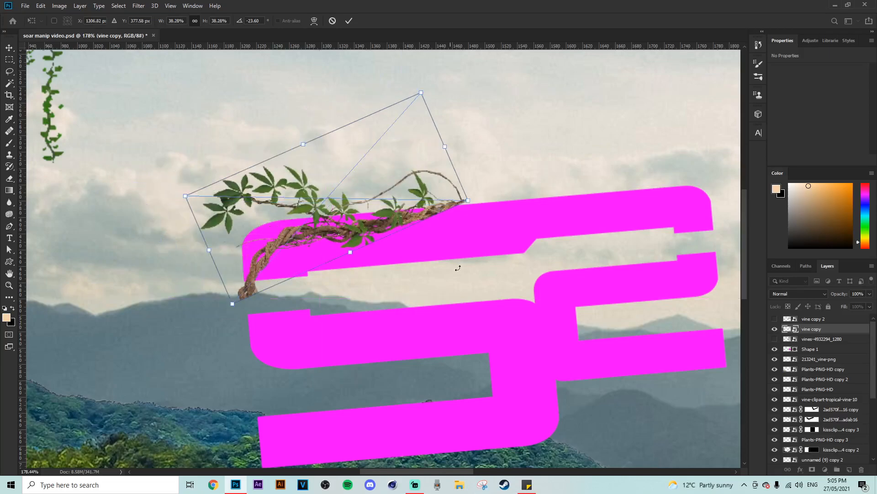
pyautogui.moveTo(458, 268); pyautogui.dragTo(458, 248)
pyautogui.moveTo(436, 134); pyautogui.dragTo(416, 146)
pyautogui.moveTo(371, 209); pyautogui.dragTo(350, 189)
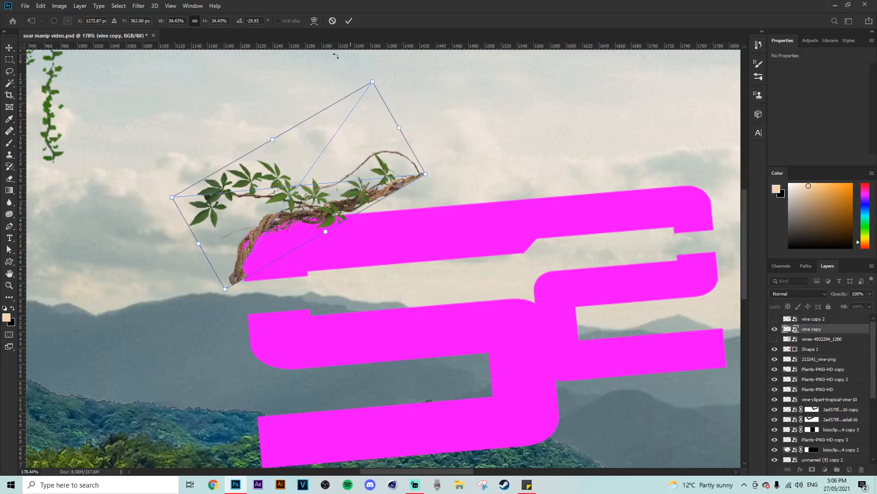
# - Warp the vine copy so its branches hug the curved left corner and upper edge of the logo's top bar
pyautogui.click(313, 21)
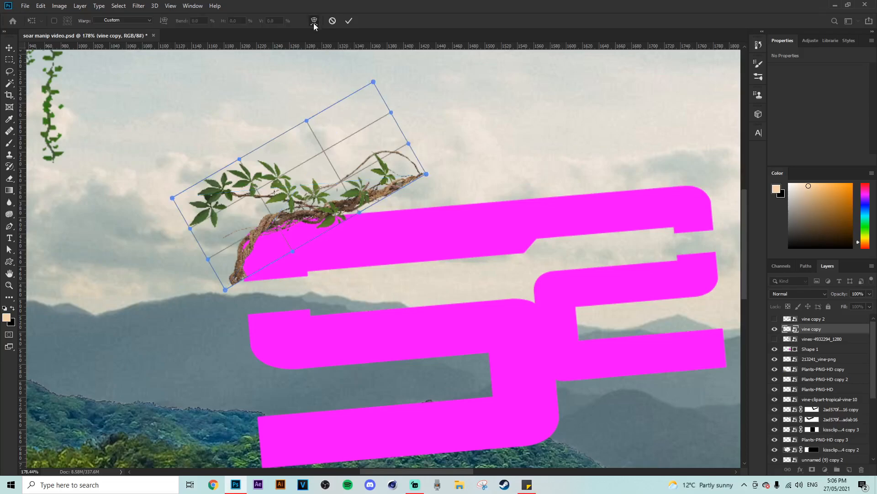
pyautogui.scroll(4, 391, 126)
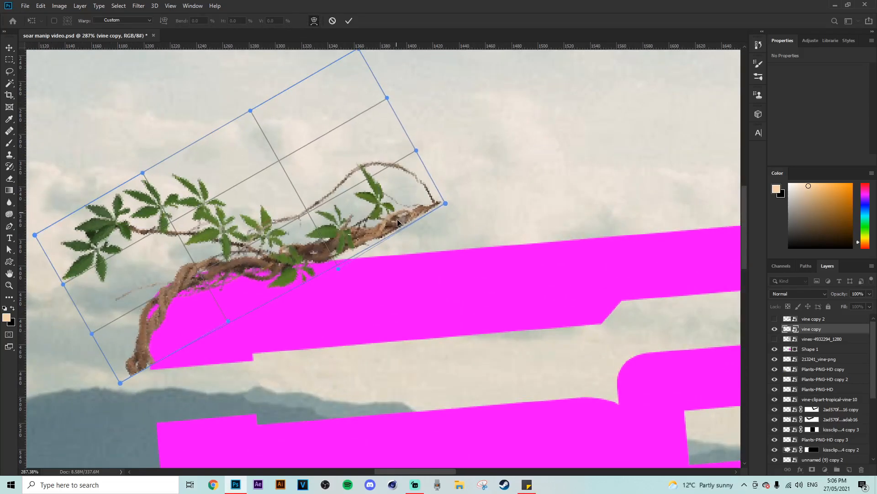
pyautogui.moveTo(380, 130); pyautogui.dragTo(392, 178)
pyautogui.moveTo(413, 208); pyautogui.dragTo(416, 238)
pyautogui.moveTo(158, 301); pyautogui.dragTo(162, 294)
pyautogui.moveTo(148, 351); pyautogui.dragTo(158, 353)
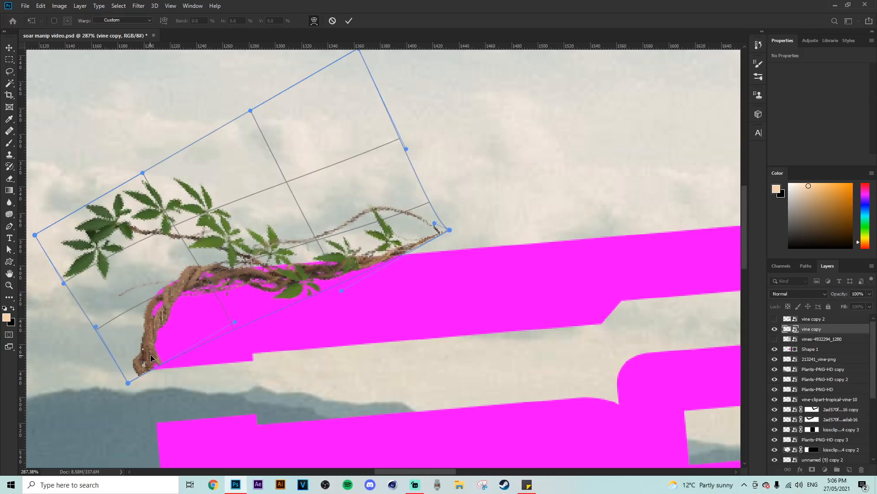
pyautogui.moveTo(178, 300); pyautogui.dragTo(174, 293)
pyautogui.moveTo(290, 278); pyautogui.dragTo(294, 274)
pyautogui.moveTo(413, 246); pyautogui.dragTo(415, 252)
pyautogui.moveTo(355, 269); pyautogui.dragTo(354, 262)
pyautogui.moveTo(415, 243); pyautogui.dragTo(424, 252)
pyautogui.moveTo(310, 277); pyautogui.dragTo(308, 270)
pyautogui.moveTo(421, 254); pyautogui.dragTo(375, 256)
pyautogui.click(12, 53)
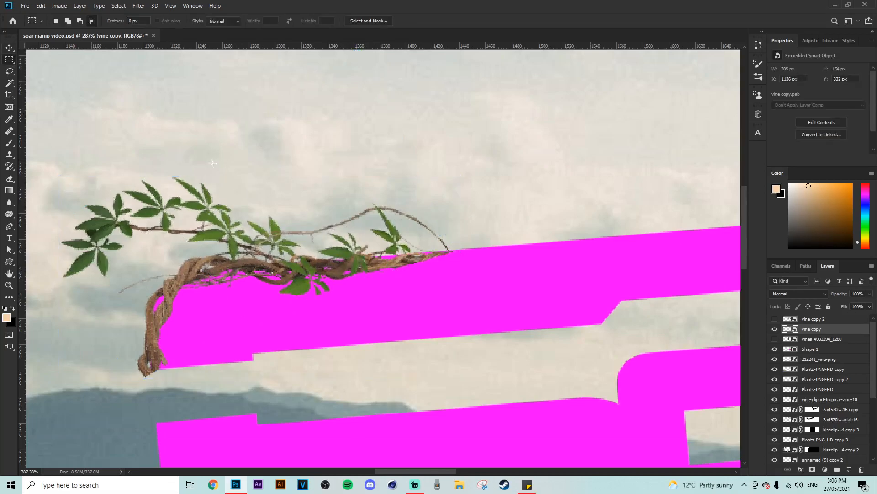
# - Show the vines-4932294_1280 layer, lasso its rightmost hanging vine and copy the selection to a new layer
pyautogui.scroll(-6, 494, 274)
pyautogui.scroll(2, 493, 275)
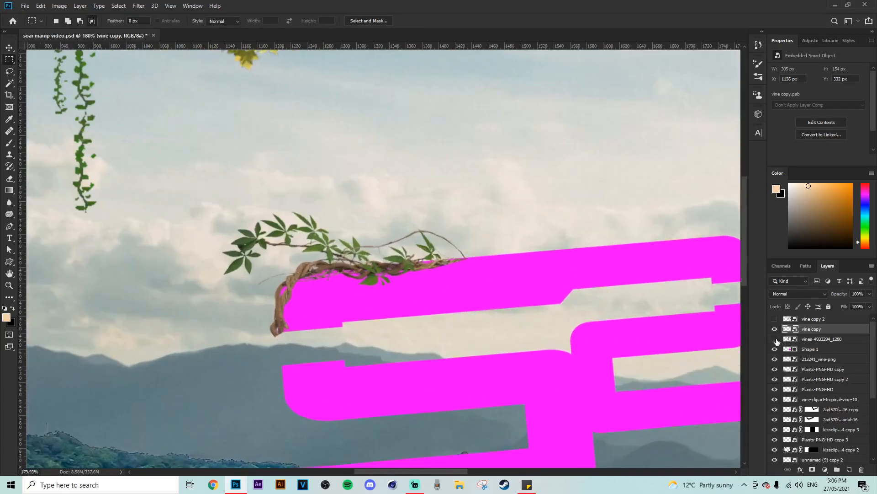
pyautogui.click(775, 338)
pyautogui.click(818, 338)
pyautogui.scroll(-5, 374, 264)
pyautogui.click(10, 71)
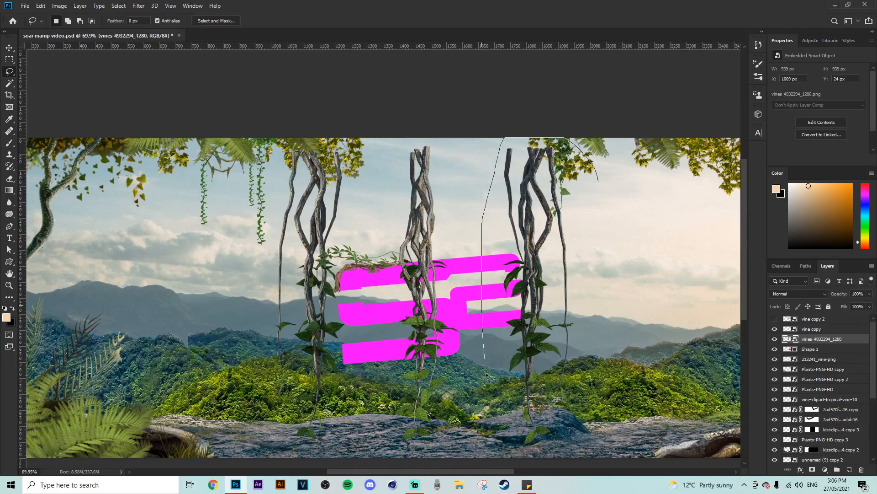
pyautogui.rightClick(555, 253)
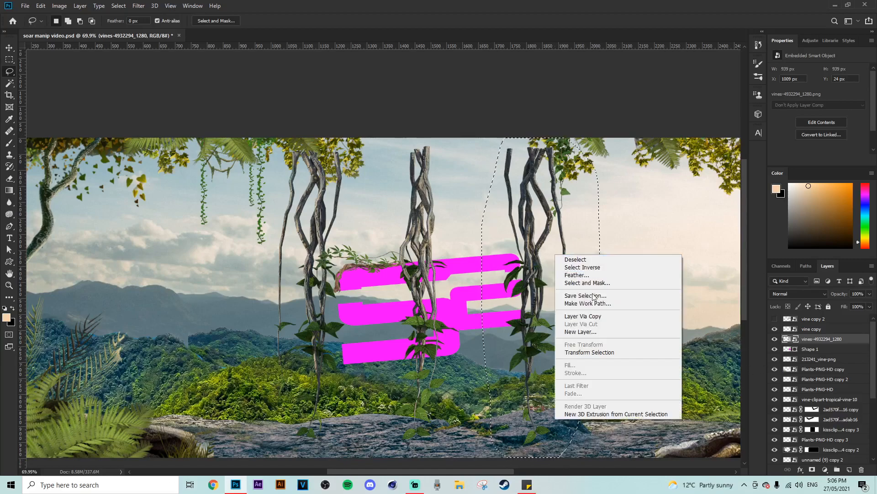
pyautogui.click(594, 316)
# - Hide the vines-4932294_1280 layer and convert the extracted vine in Layer 4 to a smart object
pyautogui.click(774, 350)
pyautogui.rightClick(814, 340)
pyautogui.click(725, 214)
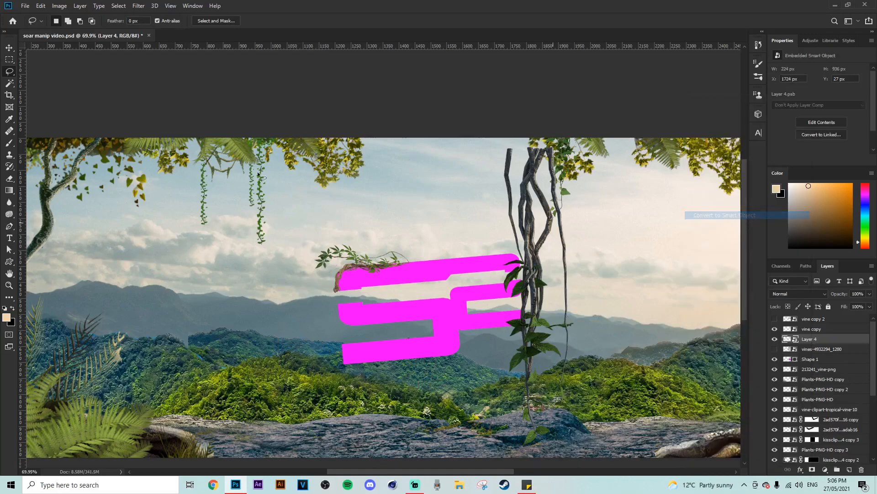
# - Rotate and shrink the Layer 4 vine and lay it along the upper edge of the logo's top bar beside the brown vine
pyautogui.click(13, 51)
pyautogui.moveTo(541, 274); pyautogui.dragTo(412, 283)
pyautogui.moveTo(445, 288); pyautogui.dragTo(412, 338)
pyautogui.scroll(8, 447, 295)
pyautogui.moveTo(413, 256); pyautogui.dragTo(382, 223)
pyautogui.scroll(3, 455, 226)
pyautogui.moveTo(366, 223); pyautogui.dragTo(676, 194)
pyautogui.press('Return')
# - Duplicate the Layer 4 strand twice and line up the copies along the top bar's upper edge toward its right end
pyautogui.hotkey('ctrl', 'j')
pyautogui.moveTo(590, 201); pyautogui.dragTo(466, 215)
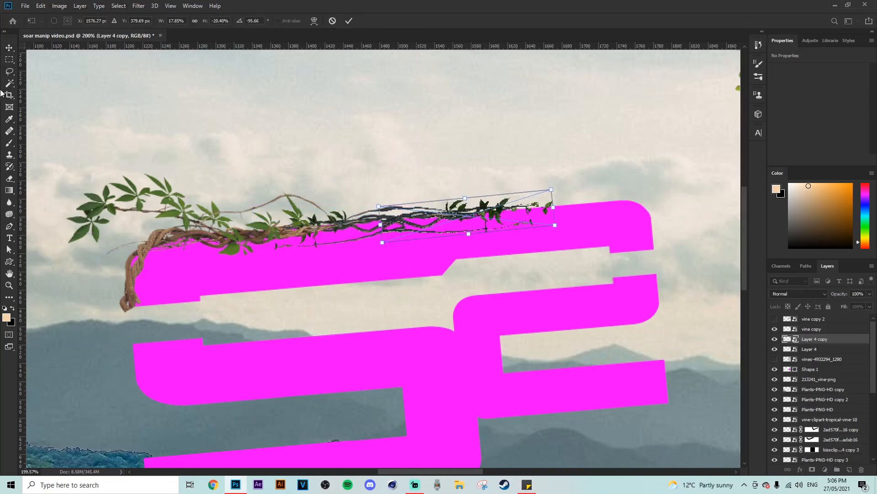
pyautogui.press('Return')
pyautogui.moveTo(290, 160); pyautogui.dragTo(276, 158)
pyautogui.hotkey('ctrl', 'j')
pyautogui.hotkey('ctrl', 't')
pyautogui.moveTo(540, 219); pyautogui.dragTo(563, 213)
pyautogui.moveTo(498, 213); pyautogui.dragTo(561, 215)
pyautogui.press('Return')
# - Check the contents and visibility of the vine, plant and shape layers to identify those belonging to the logo
pyautogui.click(815, 349)
pyautogui.click(812, 329)
pyautogui.click(813, 369)
pyautogui.click(809, 358)
pyautogui.click(798, 389)
pyautogui.click(795, 399)
pyautogui.click(775, 399)
pyautogui.click(775, 400)
pyautogui.click(795, 369)
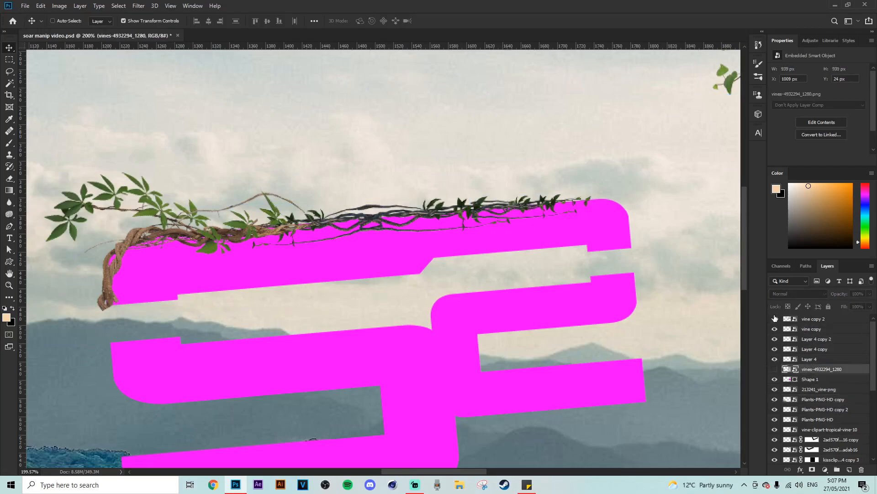
pyautogui.click(802, 319)
pyautogui.click(800, 328)
pyautogui.click(775, 329)
pyautogui.click(775, 329)
# - Move Shape 1 above vines-4932294_1280 and group it with the vine layers in a group named logo
pyautogui.moveTo(811, 379); pyautogui.dragTo(813, 367)
pyautogui.keyDown('shift'); pyautogui.click(818, 319); pyautogui.keyUp('shift')
pyautogui.hotkey('ctrl', 'g')
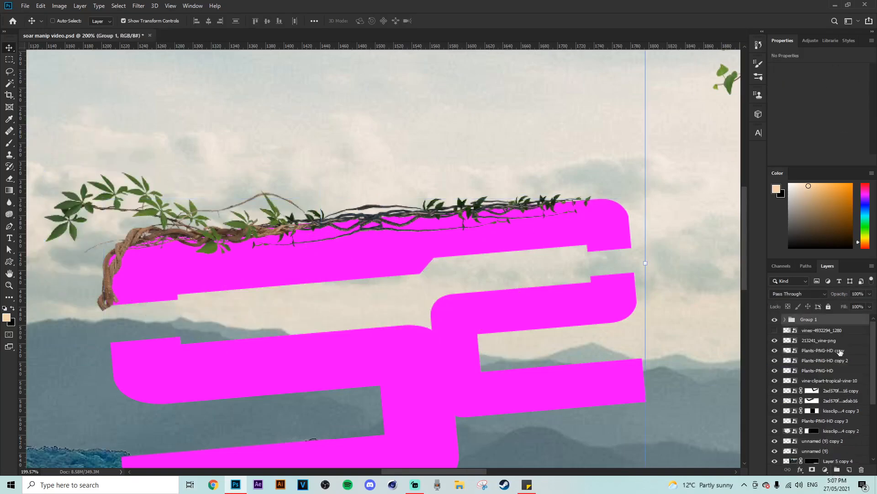
pyautogui.click(786, 320)
# - Duplicate the brown vine copy, mirror and shrink it, and fit it around the top bar's right corner at X 1603 px, Y 307 px
pyautogui.click(818, 340)
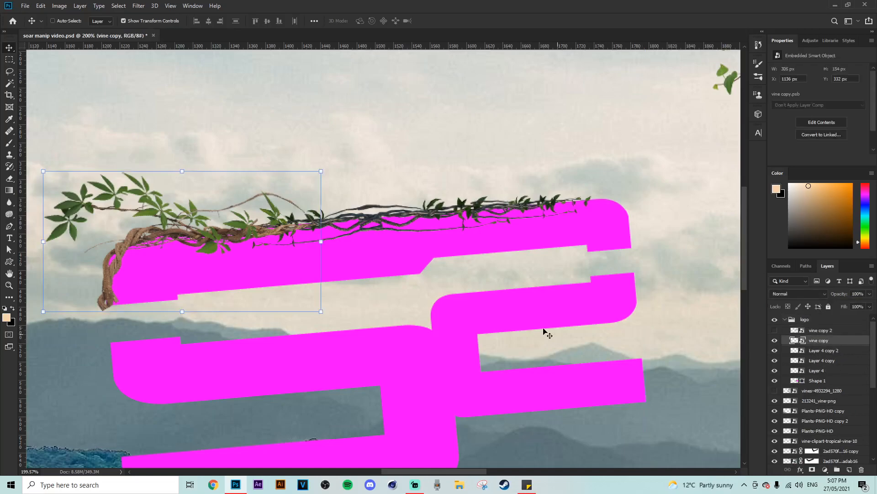
pyautogui.moveTo(45, 242); pyautogui.dragTo(504, 209)
pyautogui.moveTo(442, 139); pyautogui.dragTo(606, 229)
pyautogui.moveTo(674, 222); pyautogui.dragTo(622, 208)
pyautogui.moveTo(622, 226); pyautogui.dragTo(646, 231)
pyautogui.press('Return')
# - Lasso the leafy branch sticking out above the right-corner vine and hide it with a layer mask
pyautogui.press('l')
pyautogui.moveTo(691, 194); pyautogui.dragTo(595, 142)
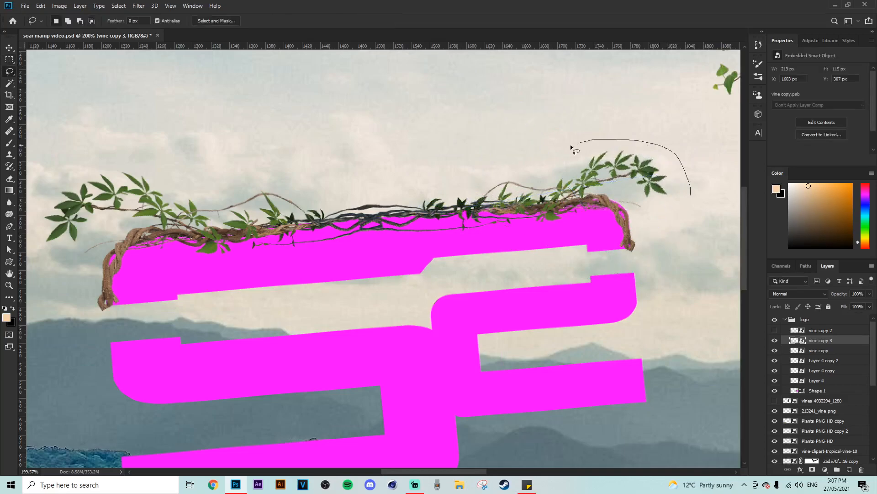
pyautogui.moveTo(607, 189); pyautogui.dragTo(689, 199)
pyautogui.click(812, 470)
pyautogui.hotkey('ctrl', 'i')
pyautogui.scroll(-3, 305, 296)
pyautogui.moveTo(305, 296); pyautogui.dragTo(428, 250)
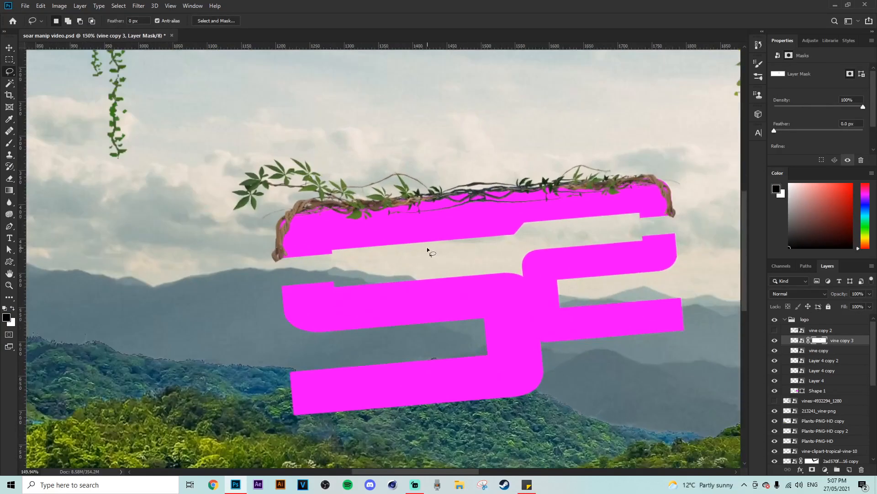
# - Duplicate the Layer 4 copy strand repeatedly and line up the copies along the lower edge of the top bar's left part
pyautogui.click(819, 351)
pyautogui.click(774, 351)
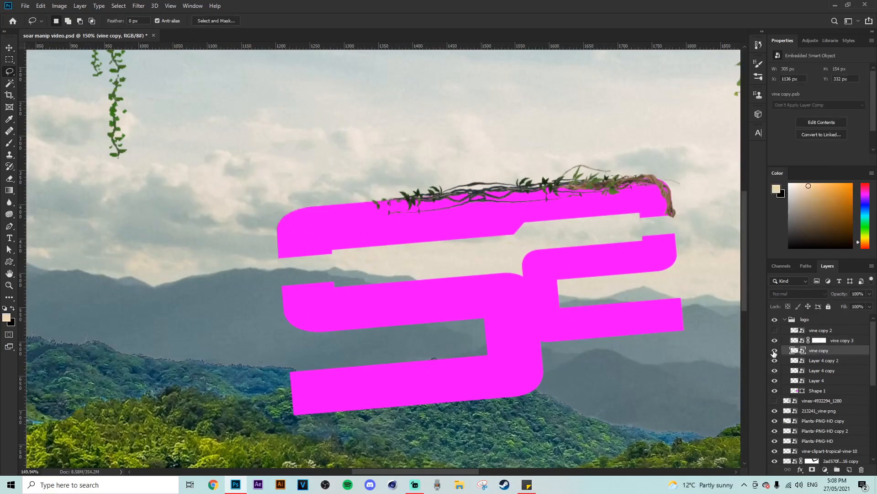
pyautogui.click(775, 351)
pyautogui.click(822, 371)
pyautogui.press('v')
pyautogui.scroll(3, 555, 211)
pyautogui.hotkey('ctrl', 'j')
pyautogui.moveTo(550, 188); pyautogui.dragTo(331, 254)
pyautogui.moveTo(318, 254); pyautogui.dragTo(476, 250)
pyautogui.press('Return')
pyautogui.hotkey('ctrl', 'j')
pyautogui.hotkey('ctrl', 'j')
# - Duplicate the strand again, shrink it to 8.13% width, rotate it to 39.90° and place it on the top bar's diagonal notch
pyautogui.scroll(3, 476, 251)
pyautogui.hotkey('ctrl', 'j')
pyautogui.moveTo(540, 254); pyautogui.dragTo(409, 311)
pyautogui.moveTo(460, 250)
pyautogui.mouseDown()
pyautogui.moveTo(494, 263)
pyautogui.moveTo(525, 238)
pyautogui.mouseUp()
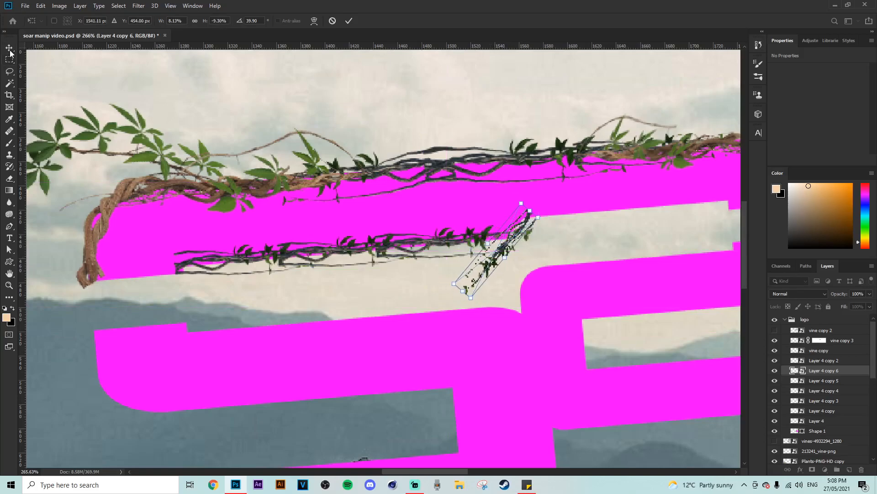
pyautogui.press('Return')
# - Add a layer mask to the diagonal strand and brush away the part hanging below the notch
pyautogui.press('b')
pyautogui.click(812, 469)
pyautogui.moveTo(506, 289)
pyautogui.mouseDown()
pyautogui.moveTo(480, 303)
pyautogui.moveTo(459, 301)
pyautogui.mouseUp()
pyautogui.moveTo(459, 302)
pyautogui.mouseDown()
pyautogui.moveTo(507, 246)
pyautogui.moveTo(515, 264)
pyautogui.moveTo(589, 231)
pyautogui.moveTo(569, 224)
pyautogui.mouseUp()
pyautogui.press('v')
# - Duplicate the Layer 4 copy 5 strand and fit the copies along the top bar's lower edge beyond the diagonal notch
pyautogui.click(9, 60)
pyautogui.click(828, 381)
pyautogui.hotkey('ctrl', 'j')
pyautogui.press('v')
pyautogui.scroll(-4, 490, 263)
pyautogui.scroll(6, 592, 232)
pyautogui.hotkey('ctrl', 'j')
pyautogui.moveTo(482, 207); pyautogui.dragTo(691, 215)
pyautogui.moveTo(446, 472); pyautogui.dragTo(477, 471)
pyautogui.scroll(3, 461, 205)
pyautogui.press('Return')
pyautogui.hotkey('ctrl', 'j')
pyautogui.moveTo(345, 232); pyautogui.dragTo(471, 237)
pyautogui.moveTo(528, 233); pyautogui.dragTo(500, 231)
pyautogui.press('Return')
# - Duplicate a lower-edge strand and place the copy at the top bar's lower left end, meeting the brown vine
pyautogui.press('m')
pyautogui.scroll(-8, 542, 263)
pyautogui.scroll(4, 338, 317)
pyautogui.keyDown('ctrl'); pyautogui.click(605, 216); pyautogui.keyUp('ctrl')
pyautogui.hotkey('ctrl', 'j')
pyautogui.press('v')
pyautogui.moveTo(604, 215); pyautogui.dragTo(328, 261)
pyautogui.scroll(7, 344, 264)
pyautogui.moveTo(390, 262); pyautogui.dragTo(391, 258)
pyautogui.press('m')
# - Duplicate the Layer 4 strand and place the copy on the upper edge of the logo's middle bar
pyautogui.scroll(-10, 399, 307)
pyautogui.scroll(3, 484, 331)
pyautogui.scroll(-3, 822, 428)
pyautogui.click(823, 427)
pyautogui.hotkey('ctrl', 'j')
pyautogui.press('v')
pyautogui.moveTo(500, 215); pyautogui.dragTo(562, 292)
# - Duplicate the middle bar's strand and warp the copy to follow the upper edge up to the inner corner
pyautogui.hotkey('ctrl', 'j')
pyautogui.hotkey('ctrl', 't')
pyautogui.scroll(7, 582, 301)
pyautogui.click(314, 20)
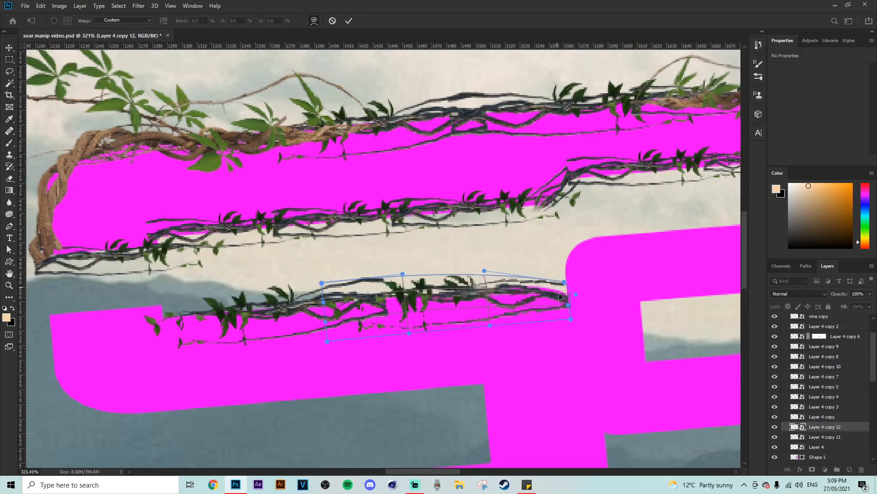
pyautogui.press('Return')
pyautogui.press('m')
# - Duplicate the brown vine copy, scale it to 27.40%, rotate it to -132.18° and wrap it around the middle bar's left corner
pyautogui.scroll(1, 850, 365)
pyautogui.click(830, 329)
pyautogui.hotkey('ctrl', 'j')
pyautogui.press('v')
pyautogui.scroll(-4, 444, 195)
pyautogui.moveTo(443, 196); pyautogui.dragTo(413, 306)
pyautogui.moveTo(411, 304)
pyautogui.mouseDown()
pyautogui.moveTo(229, 159)
pyautogui.moveTo(212, 158)
pyautogui.mouseUp()
pyautogui.moveTo(376, 297); pyautogui.dragTo(313, 279)
pyautogui.moveTo(219, 284)
pyautogui.mouseDown()
pyautogui.moveTo(221, 308)
pyautogui.moveTo(188, 339)
pyautogui.mouseUp()
pyautogui.press('Return')
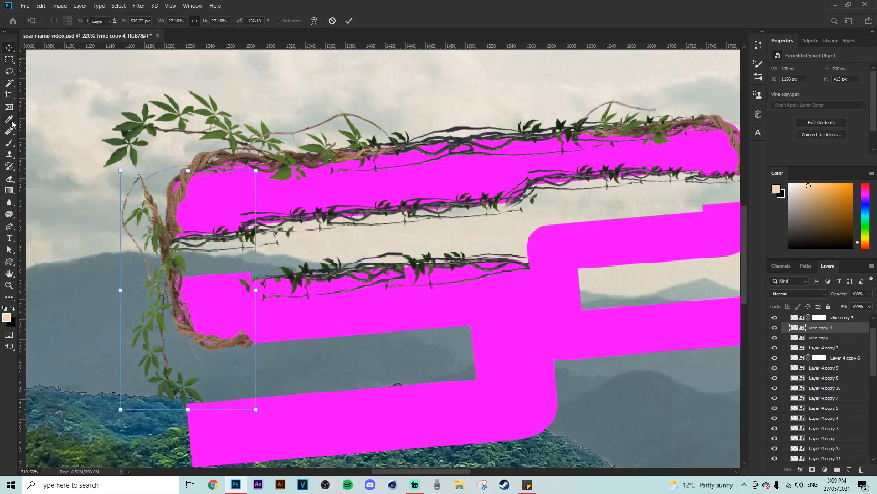
# - Add a layer mask to the vine at the middle bar's left corner and paint away its loose strands and leaves
pyautogui.click(9, 143)
pyautogui.click(813, 470)
pyautogui.rightClick(263, 221)
pyautogui.moveTo(141, 213); pyautogui.dragTo(192, 397)
# - Duplicate the masked corner vine, flip the copy horizontally and move it to the rounded corner at the bottom bar's right end
pyautogui.hotkey('ctrl', 'j')
pyautogui.click(40, 6)
pyautogui.moveTo(60, 210)
pyautogui.click(181, 346)
pyautogui.click(9, 48)
pyautogui.moveTo(194, 294); pyautogui.dragTo(562, 375)
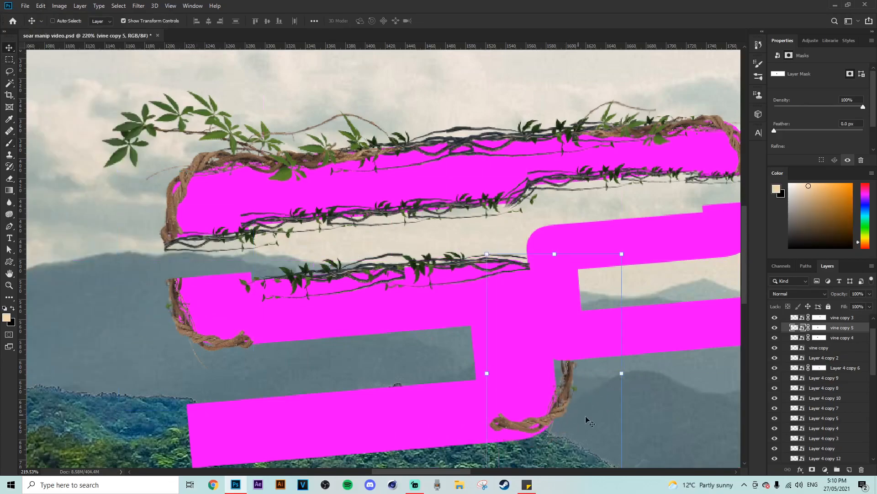
pyautogui.scroll(-4, 635, 376)
pyautogui.hotkey('ctrl', 't')
pyautogui.press('Return')
pyautogui.scroll(2, 670, 396)
pyautogui.moveTo(744, 296); pyautogui.dragTo(744, 324)
pyautogui.hotkey('ctrl', 't')
pyautogui.moveTo(706, 272); pyautogui.dragTo(704, 231)
pyautogui.click(9, 48)
pyautogui.press('Delete')
pyautogui.moveTo(203, 190); pyautogui.dragTo(553, 196)
pyautogui.moveTo(461, 219); pyautogui.dragTo(594, 247)
pyautogui.moveTo(704, 336); pyautogui.dragTo(719, 316)
pyautogui.moveTo(704, 310); pyautogui.dragTo(678, 295)
pyautogui.moveTo(618, 226); pyautogui.dragTo(628, 231)
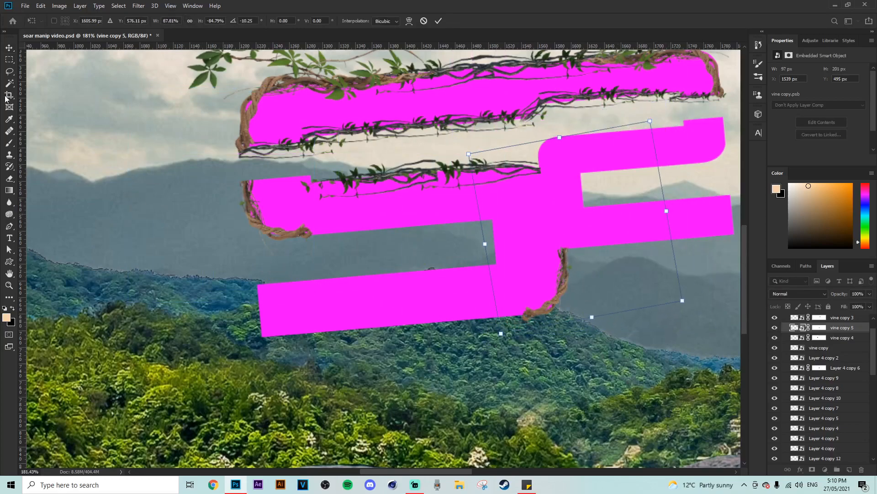
pyautogui.press('Escape')
# - Remove the copied vine's mask, scale it to about 23.6% and rotate it to -68.30° along the bottom bar's rounded right corner
pyautogui.rightClick(819, 327)
pyautogui.moveTo(610, 279); pyautogui.dragTo(615, 270)
pyautogui.moveTo(572, 265); pyautogui.dragTo(569, 271)
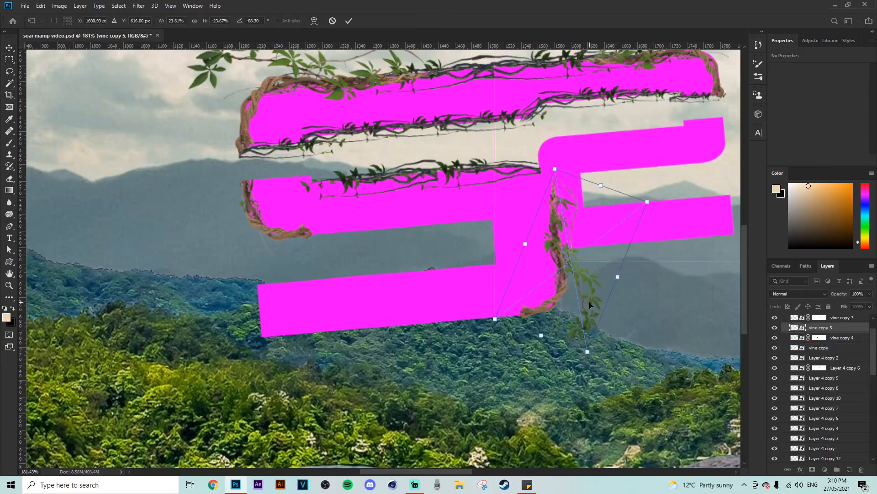
pyautogui.press('Return')
# - Add a new mask to the vine and paint away the strands above the bottom bar's right corner
pyautogui.click(812, 469)
pyautogui.press('b')
pyautogui.moveTo(550, 183); pyautogui.dragTo(566, 196)
# - Duplicate the Layer 4 copy 2 strand and fit the copy along the upper edge of the upper right bar
pyautogui.scroll(-7, 561, 230)
pyautogui.scroll(5, 388, 203)
pyautogui.press('v')
pyautogui.click(819, 348)
pyautogui.click(775, 348)
pyautogui.click(776, 349)
pyautogui.click(831, 360)
pyautogui.hotkey('ctrl', 'j')
pyautogui.hotkey('ctrl', 't')
pyautogui.moveTo(539, 135); pyautogui.dragTo(558, 197)
pyautogui.scroll(6, 537, 187)
pyautogui.press('Return')
# - Duplicate the vine from the top bar's right end, flip it horizontally and fit it around the upper right bar's left corner
pyautogui.click(824, 348)
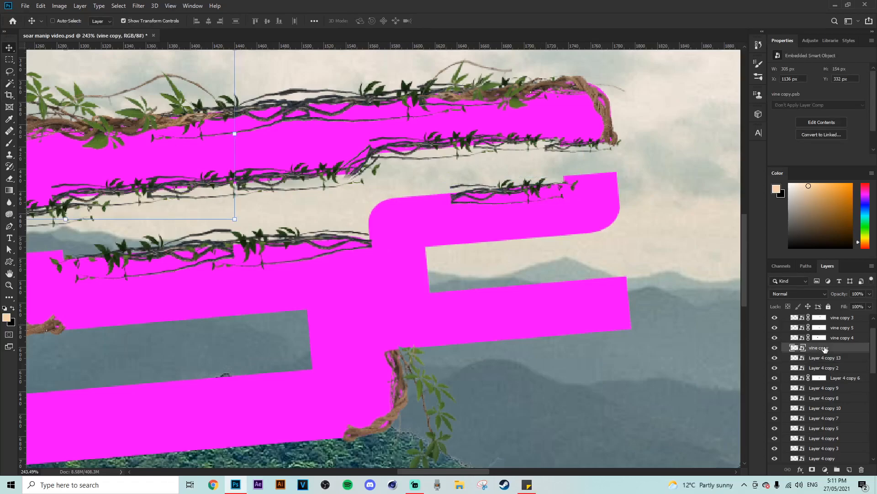
pyautogui.scroll(2, 836, 341)
pyautogui.click(837, 340)
pyautogui.hotkey('ctrl', 'j')
pyautogui.moveTo(539, 120); pyautogui.dragTo(424, 233)
pyautogui.click(41, 6)
pyautogui.moveTo(58, 217)
pyautogui.click(183, 317)
pyautogui.moveTo(475, 210); pyautogui.dragTo(496, 205)
# - Reset the flipped vine's mask, nudge the vine against the corner and repaint the mask
pyautogui.click(819, 340)
pyautogui.hotkey('ctrl', 'BackSpace')
pyautogui.moveTo(443, 234); pyautogui.dragTo(436, 232)
pyautogui.click(9, 143)
pyautogui.moveTo(476, 211); pyautogui.dragTo(482, 213)
pyautogui.click(820, 340)
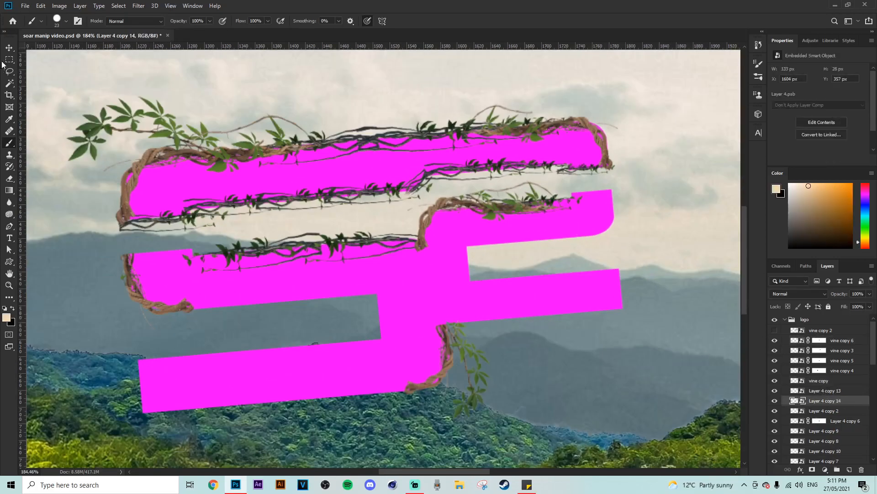
# - Duplicate the Layer 4 strands to cover the upper right bar's lower edge and the far end of its upper edge
pyautogui.press('v')
pyautogui.moveTo(503, 242); pyautogui.dragTo(598, 198)
pyautogui.hotkey('ctrl', 'j')
pyautogui.scroll(8, 617, 197)
pyautogui.moveTo(655, 202); pyautogui.dragTo(547, 202)
pyautogui.moveTo(508, 199); pyautogui.dragTo(579, 185)
pyautogui.press('Return')
# - Duplicate the vine copy layer, flip it, scale it to 20.23%, rotate it to 82.92° and wrap it around the upper right bar's right end
pyautogui.click(825, 391)
pyautogui.click(825, 330)
pyautogui.click(827, 381)
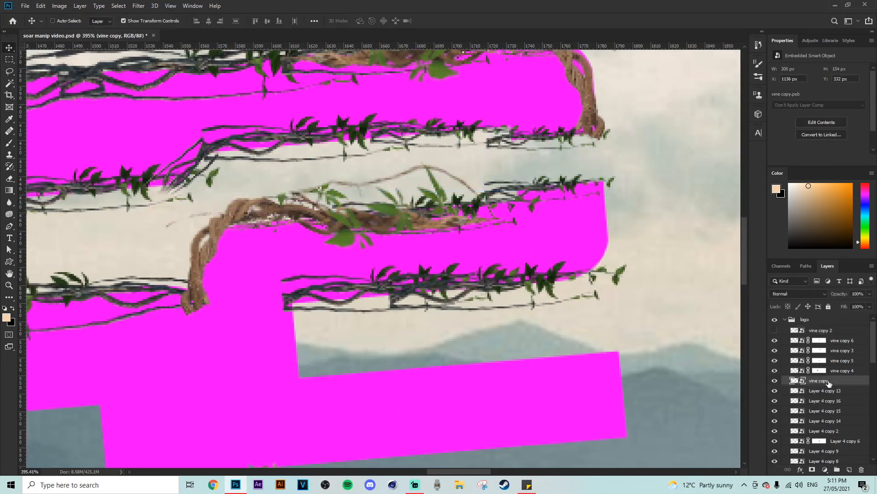
pyautogui.hotkey('ctrl', 'j')
pyautogui.scroll(-10, 485, 236)
pyautogui.click(25, 6)
pyautogui.moveTo(40, 133)
pyautogui.moveTo(41, 6)
pyautogui.moveTo(61, 215)
pyautogui.click(176, 379)
pyautogui.moveTo(256, 197); pyautogui.dragTo(569, 275)
pyautogui.moveTo(533, 249); pyautogui.dragTo(550, 235)
pyautogui.scroll(8, 558, 258)
pyautogui.moveTo(493, 235); pyautogui.dragTo(552, 230)
pyautogui.moveTo(587, 124); pyautogui.dragTo(532, 142)
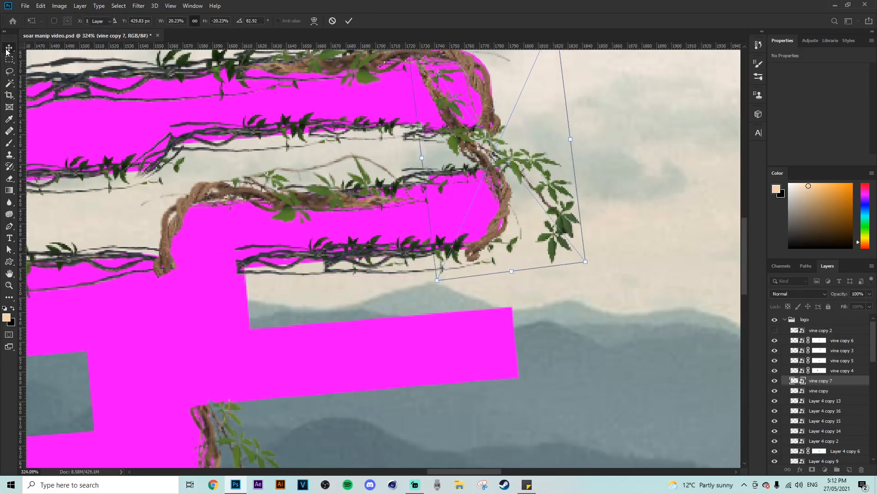
pyautogui.press('Return')
# - Mask the vine at the upper right bar's right end and paint away its upper strands and hanging leaves
pyautogui.click(812, 469)
pyautogui.press('b')
pyautogui.moveTo(434, 89); pyautogui.dragTo(478, 111)
pyautogui.moveTo(510, 141)
pyautogui.mouseDown()
pyautogui.moveTo(558, 174)
pyautogui.moveTo(550, 249)
pyautogui.mouseUp()
pyautogui.scroll(-4, 590, 250)
pyautogui.click(10, 48)
pyautogui.scroll(1, 563, 260)
pyautogui.moveTo(606, 220); pyautogui.dragTo(583, 237)
pyautogui.press('Return')
pyautogui.hotkey('ctrl', 'z')
# - Convert the masked vine to a smart object and reshape it to fit the upper right bar's right end
pyautogui.rightClick(854, 381)
pyautogui.click(761, 86)
pyautogui.moveTo(543, 209); pyautogui.dragTo(556, 214)
pyautogui.moveTo(608, 229); pyautogui.dragTo(601, 236)
pyautogui.click(9, 60)
pyautogui.scroll(-5, 468, 297)
pyautogui.scroll(4, 425, 339)
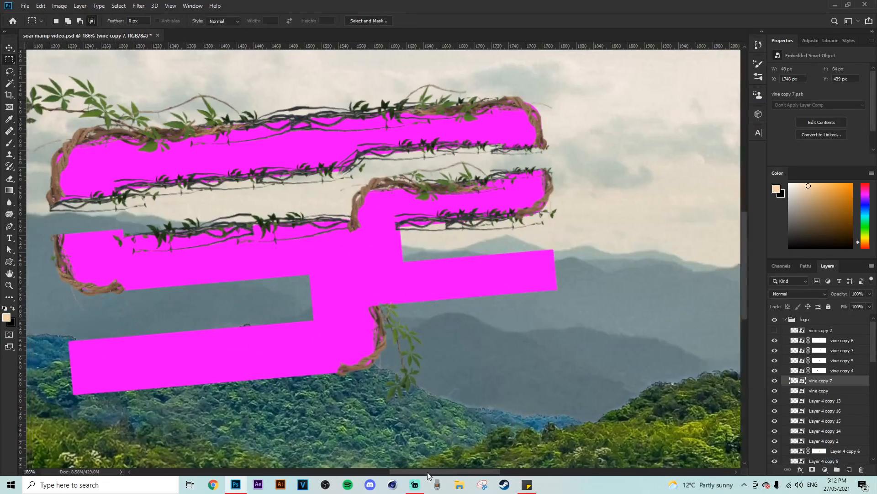
# - Duplicate a Layer 4 strand repeatedly to cover the middle bar's lower edge and the bottom bar's upper edge
pyautogui.moveTo(425, 329); pyautogui.dragTo(570, 329)
pyautogui.scroll(-3, 825, 402)
pyautogui.click(825, 426)
pyautogui.hotkey('ctrl', 'j')
pyautogui.press('v')
pyautogui.moveTo(411, 124); pyautogui.dragTo(409, 273)
pyautogui.hotkey('ctrl', 'j')
pyautogui.hotkey('ctrl', 'j')
pyautogui.hotkey('ctrl', 'j')
pyautogui.hotkey('ctrl', 'j')
# - Duplicate a strand, rotate it upright onto the inner edge between the middle and bottom bars, and give it a layer mask
pyautogui.hotkey('ctrl', 'j')
pyautogui.moveTo(463, 264); pyautogui.dragTo(416, 353)
pyautogui.moveTo(394, 287)
pyautogui.mouseDown()
pyautogui.moveTo(449, 299)
pyautogui.moveTo(464, 284)
pyautogui.mouseUp()
pyautogui.moveTo(486, 292); pyautogui.dragTo(480, 309)
pyautogui.press('Return')
pyautogui.click(9, 143)
pyautogui.click(812, 469)
pyautogui.scroll(-2, 430, 253)
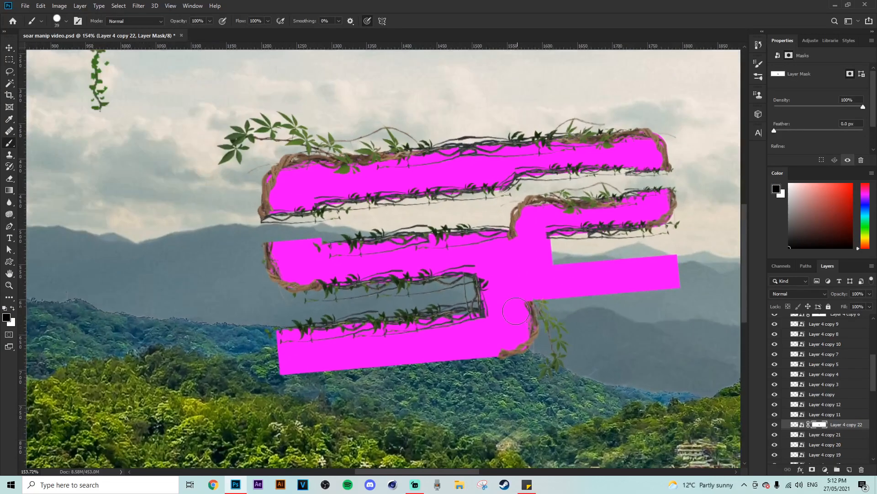
# - Duplicate the masked upright strand and place the copy at the bottom bar's left end
pyautogui.scroll(4, 431, 253)
pyautogui.hotkey('ctrl', 'j')
pyautogui.press('v')
pyautogui.moveTo(475, 294); pyautogui.dragTo(226, 384)
# - Duplicate a Layer 4 strand several times and place the copies along the bottom bar's lower edge
pyautogui.scroll(-1, 824, 417)
pyautogui.click(829, 422)
pyautogui.hotkey('ctrl', 'j')
pyautogui.moveTo(336, 276); pyautogui.dragTo(598, 293)
pyautogui.hotkey('ctrl', 'j')
pyautogui.hotkey('ctrl', 'j')
pyautogui.hotkey('ctrl', 'j')
# - Duplicate and transform further strands to cover the upper and lower edges of the lower right bar
pyautogui.moveTo(409, 471); pyautogui.dragTo(452, 472)
pyautogui.hotkey('ctrl', 'j')
pyautogui.hotkey('ctrl', 't')
pyautogui.moveTo(363, 306); pyautogui.dragTo(349, 305)
pyautogui.moveTo(288, 297); pyautogui.dragTo(372, 245)
pyautogui.press('Return')
pyautogui.hotkey('ctrl', 'j')
pyautogui.hotkey('ctrl', 'j')
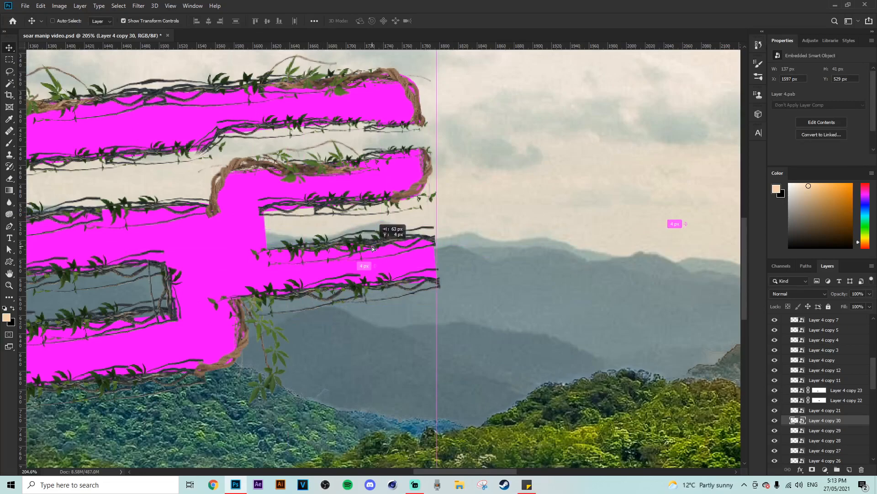
# - Duplicate a strand, rotate it upright onto the lower right bar's right end and mask off its overhanging ends
pyautogui.hotkey('ctrl', 'j')
pyautogui.hotkey('ctrl', 't')
pyautogui.moveTo(447, 215); pyautogui.dragTo(411, 313)
pyautogui.moveTo(377, 256); pyautogui.dragTo(433, 256)
pyautogui.press('Return')
pyautogui.click(9, 144)
pyautogui.click(812, 469)
pyautogui.moveTo(466, 321); pyautogui.dragTo(417, 313)
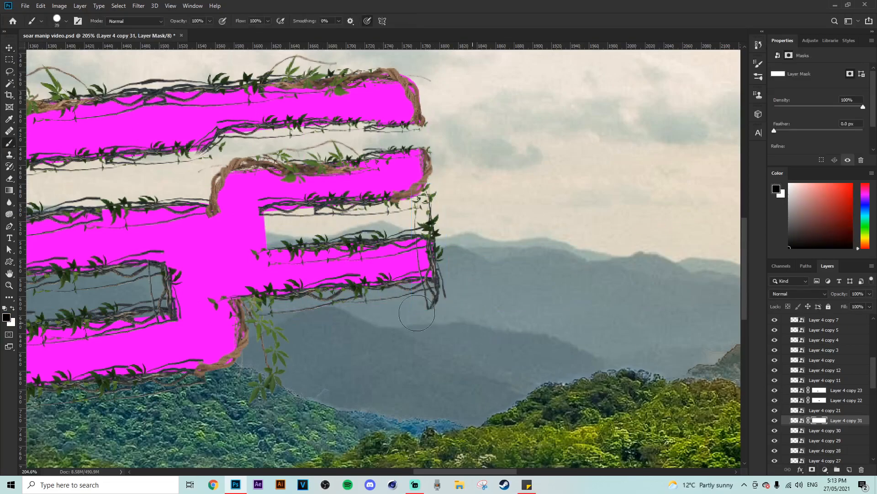
# - Duplicate the masked upright strand and place the copy on the inner edge between the two right bars
pyautogui.click(794, 420)
pyautogui.press('v')
pyautogui.hotkey('ctrl', 'j')
pyautogui.moveTo(433, 256); pyautogui.dragTo(270, 227)
pyautogui.scroll(-5, 443, 243)
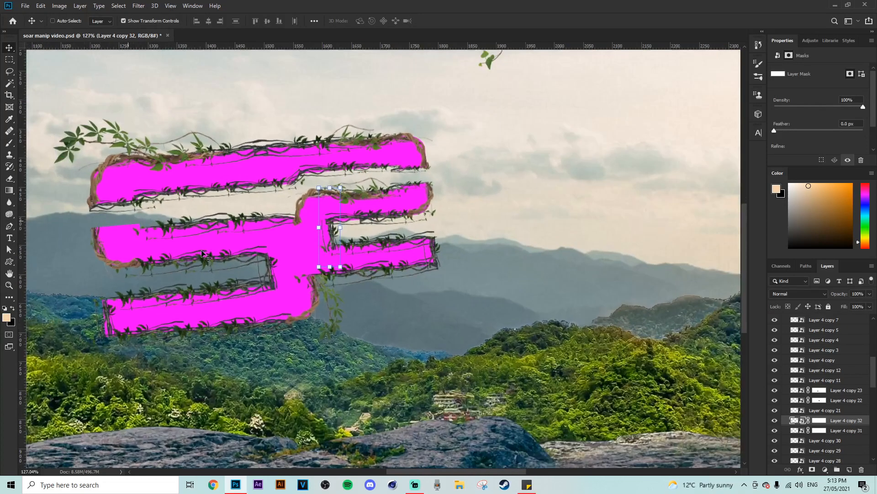
# - Duplicate the Layer 4 copy 30 strand onto the left end of the middle bar's upper edge and warp it to fit
pyautogui.scroll(2, 491, 331)
pyautogui.moveTo(491, 331); pyautogui.dragTo(697, 338)
pyautogui.click(822, 442)
pyautogui.hotkey('ctrl', 'j')
pyautogui.moveTo(617, 231); pyautogui.dragTo(281, 184)
pyautogui.scroll(8, 297, 209)
pyautogui.rightClick(220, 222)
pyautogui.click(240, 285)
pyautogui.moveTo(69, 202); pyautogui.dragTo(72, 214)
pyautogui.moveTo(138, 206); pyautogui.dragTo(139, 185)
pyautogui.moveTo(275, 183); pyautogui.dragTo(264, 234)
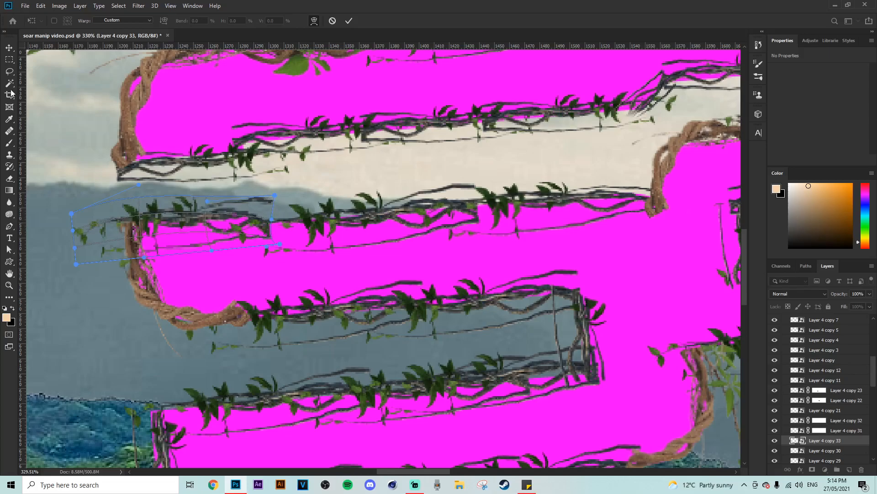
# - Commit the warp on the strand at the left end of the middle bar's upper edge and check the whole logo
pyautogui.click(10, 50)
pyautogui.click(9, 60)
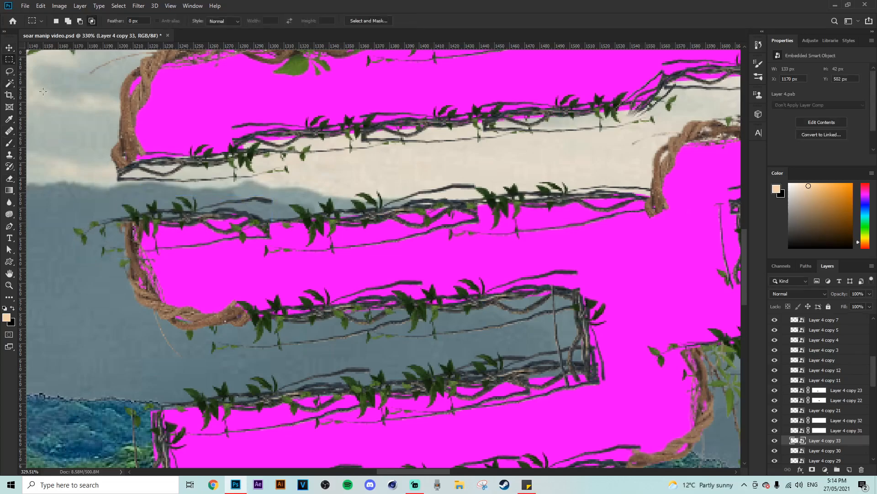
pyautogui.scroll(-10, 367, 251)
pyautogui.scroll(5, 366, 250)
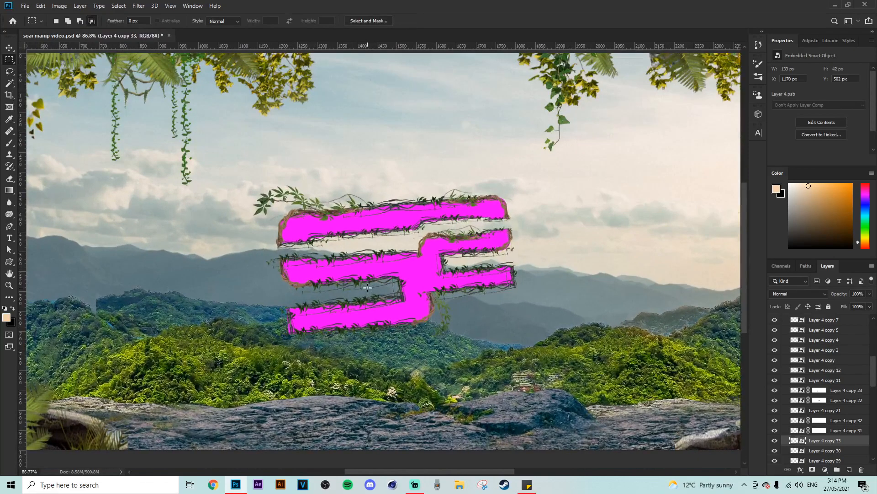
pyautogui.scroll(3, 367, 287)
pyautogui.scroll(-1, 821, 418)
pyautogui.scroll(6, 818, 402)
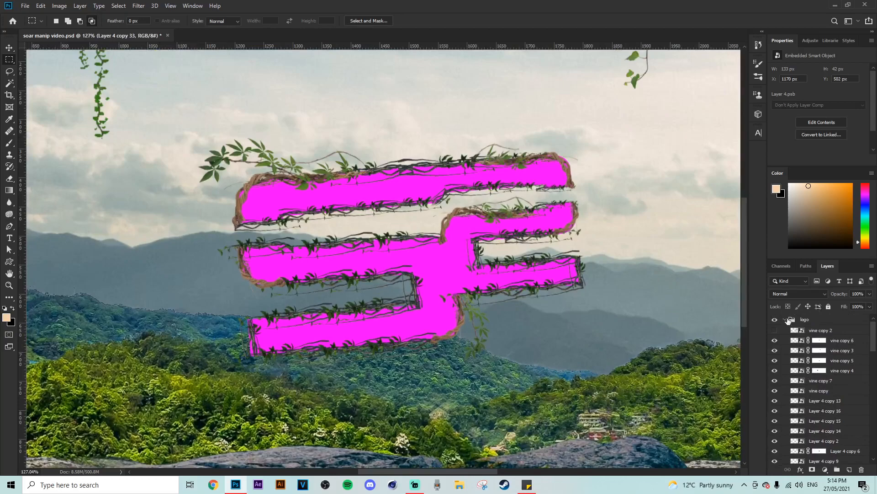
# - Hide the magenta Shape 1 layer in the logo group so only the vine outline remains
pyautogui.click(785, 320)
pyautogui.click(786, 320)
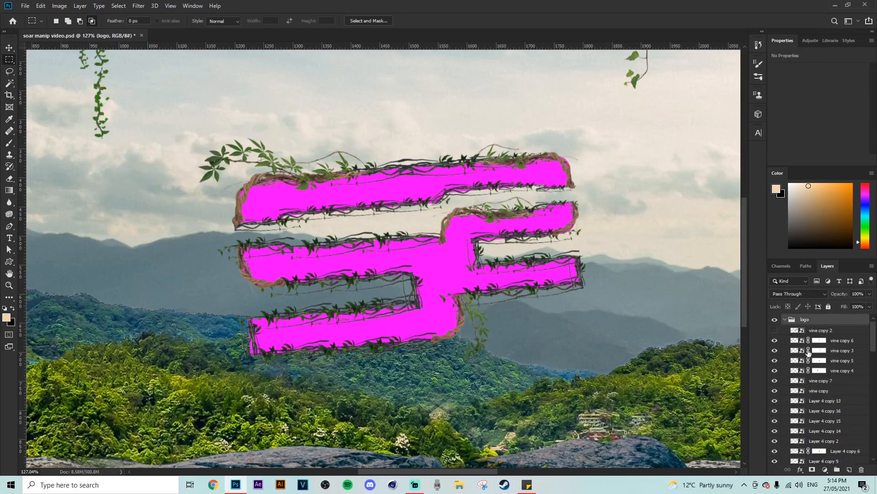
pyautogui.scroll(-5, 804, 402)
pyautogui.scroll(-2, 806, 408)
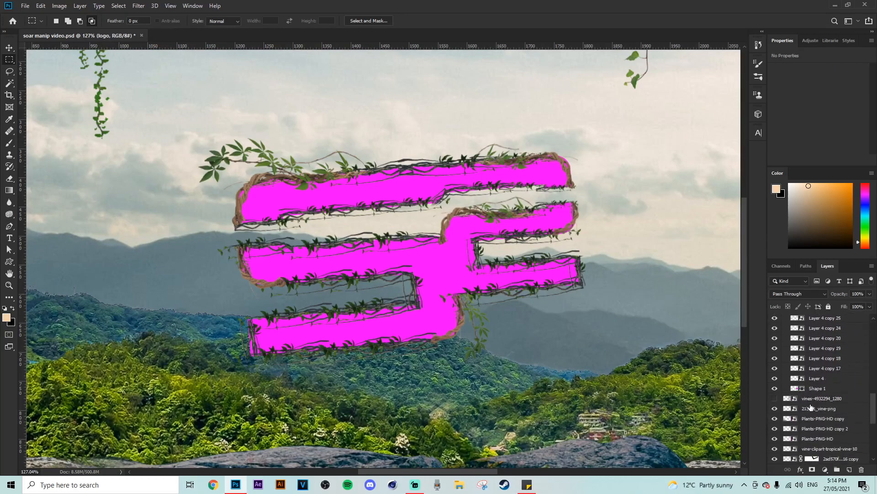
pyautogui.click(774, 388)
pyautogui.scroll(-5, 356, 297)
pyautogui.hotkey('ctrl', '0')
pyautogui.scroll(3, 356, 297)
pyautogui.click(812, 388)
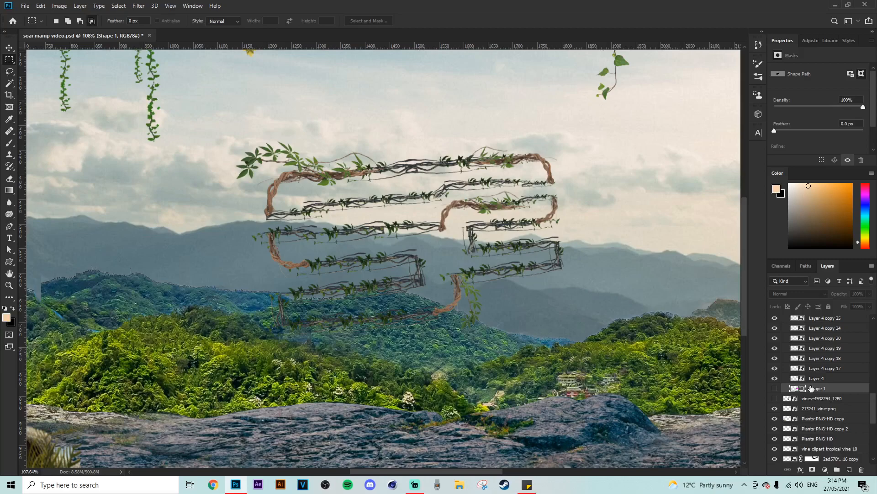
# - Select the vine copy layer in the logo group
pyautogui.click(820, 381)
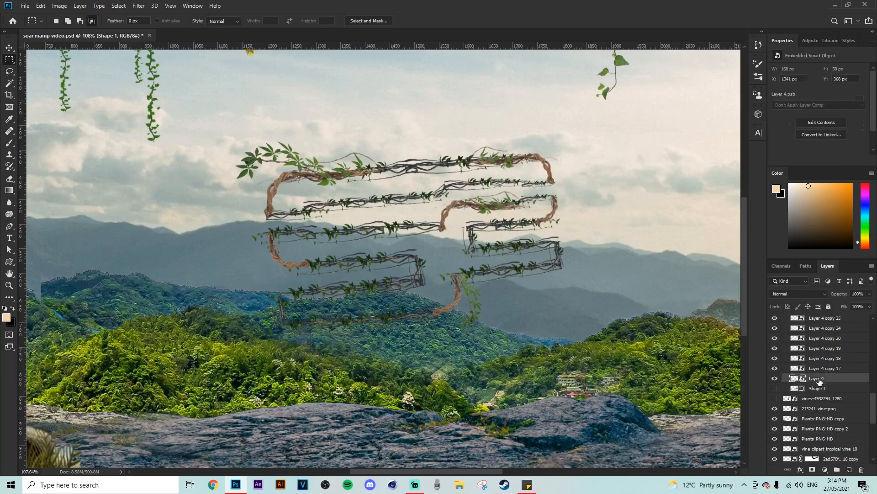
pyautogui.scroll(6, 818, 378)
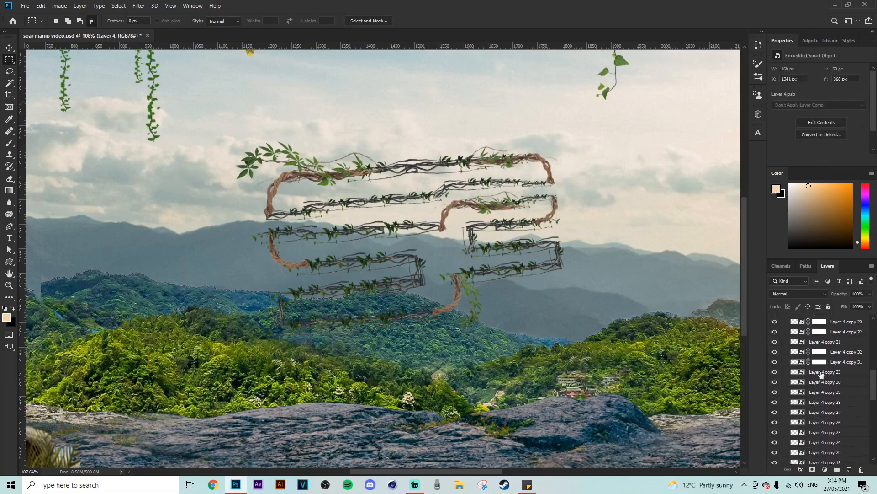
pyautogui.scroll(10, 826, 376)
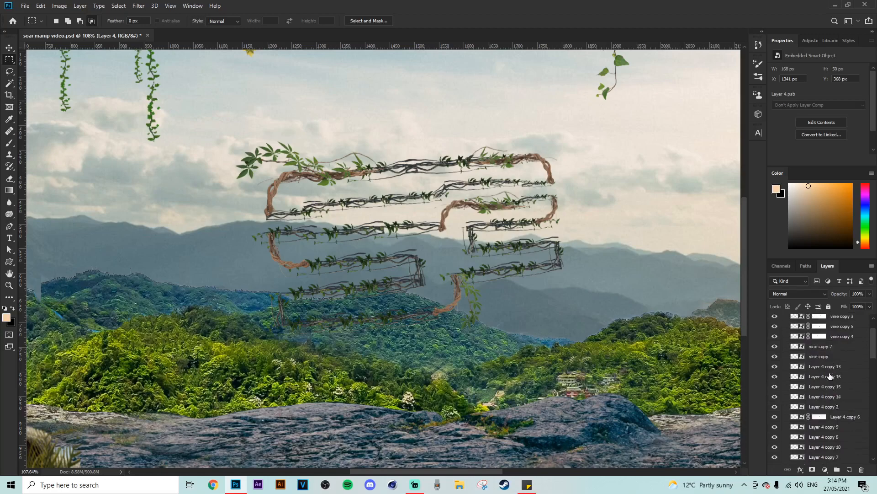
pyautogui.click(823, 379)
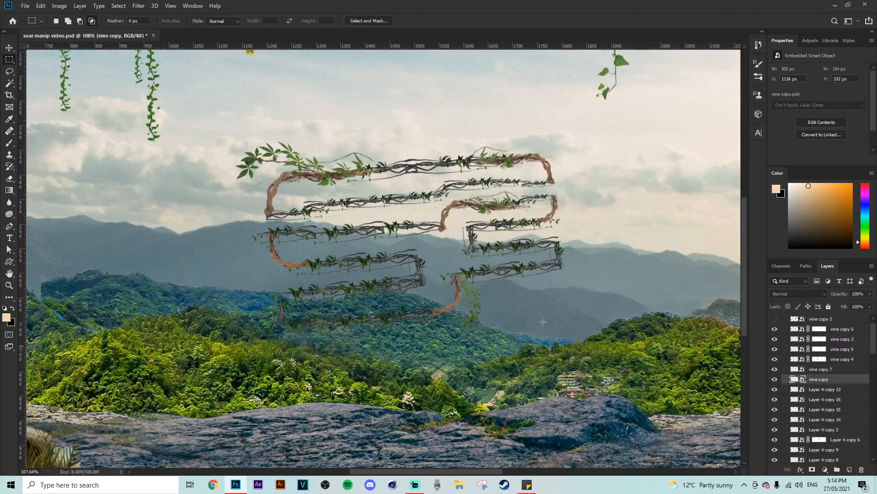
pyautogui.scroll(2, 364, 278)
pyautogui.hotkey('ctrl', 'u')
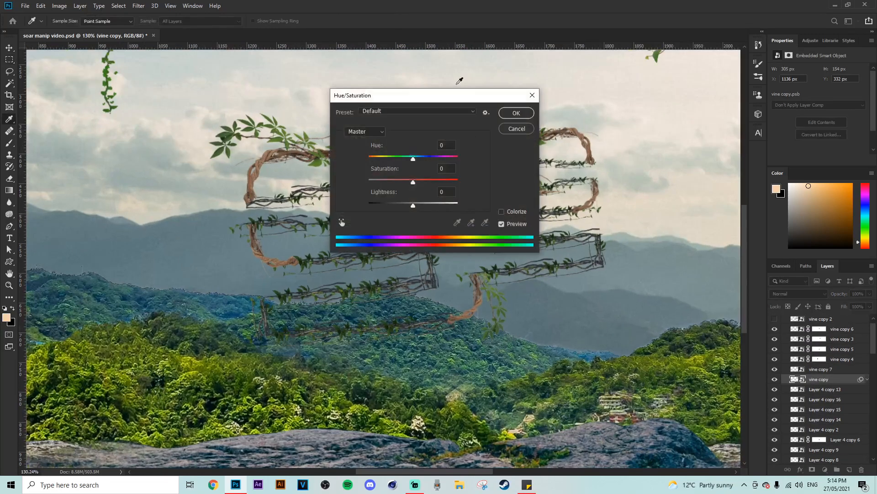
pyautogui.moveTo(425, 96); pyautogui.dragTo(527, 103)
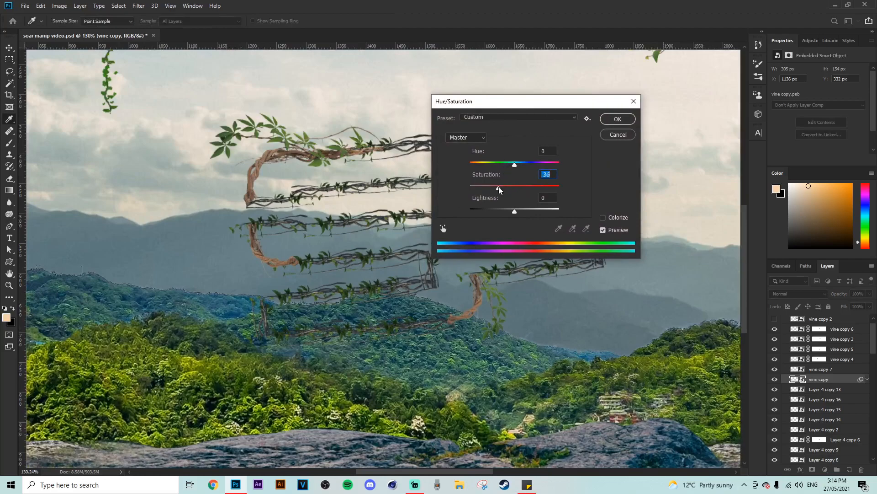
pyautogui.moveTo(478, 184); pyautogui.dragTo(504, 209)
pyautogui.click(513, 211)
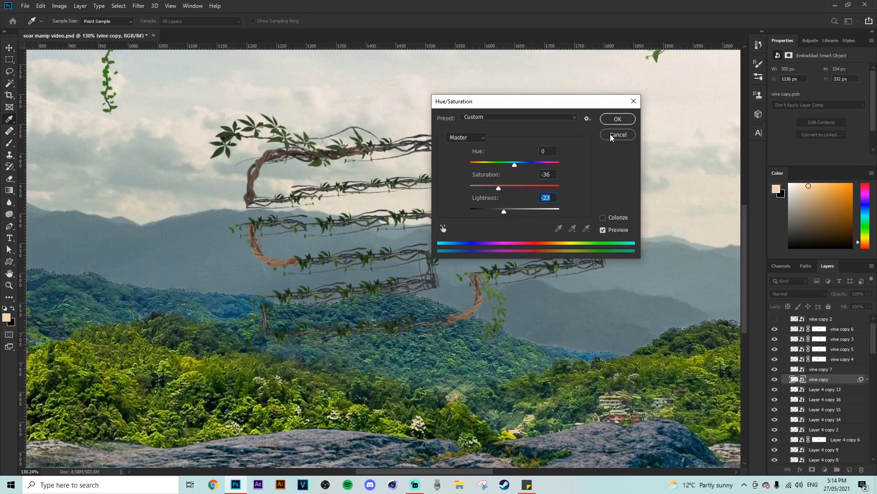
pyautogui.click(615, 120)
pyautogui.press('m')
# - Apply a Camera Raw Filter to vine copy, lowering the Oranges saturation and setting the Oranges luminance to -68
pyautogui.click(139, 6)
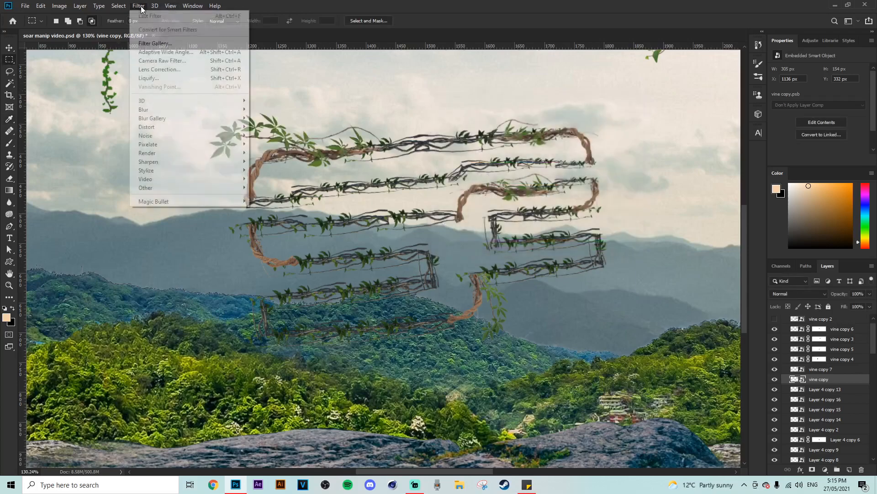
pyautogui.click(163, 60)
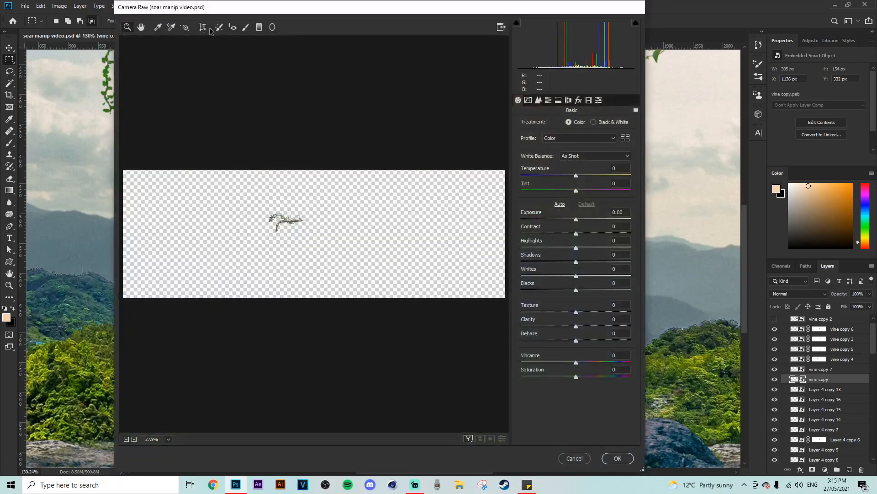
pyautogui.click(549, 100)
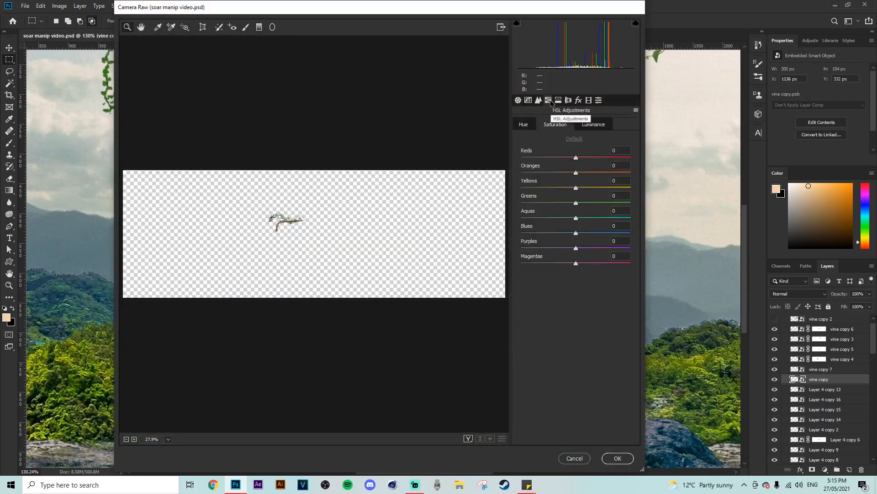
pyautogui.moveTo(290, 242); pyautogui.dragTo(462, 197)
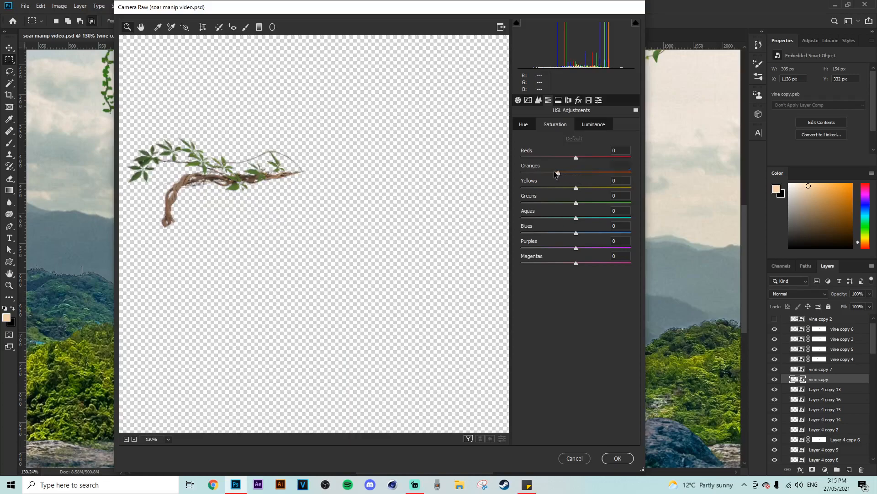
pyautogui.click(586, 129)
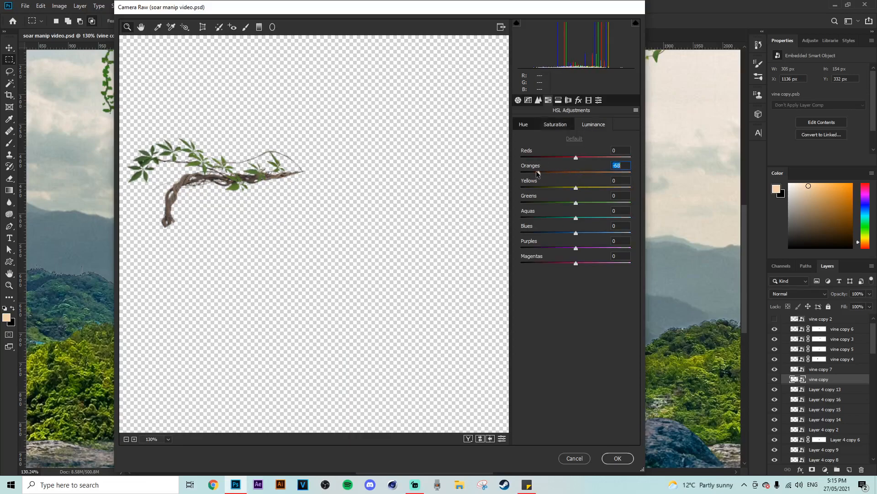
pyautogui.click(616, 458)
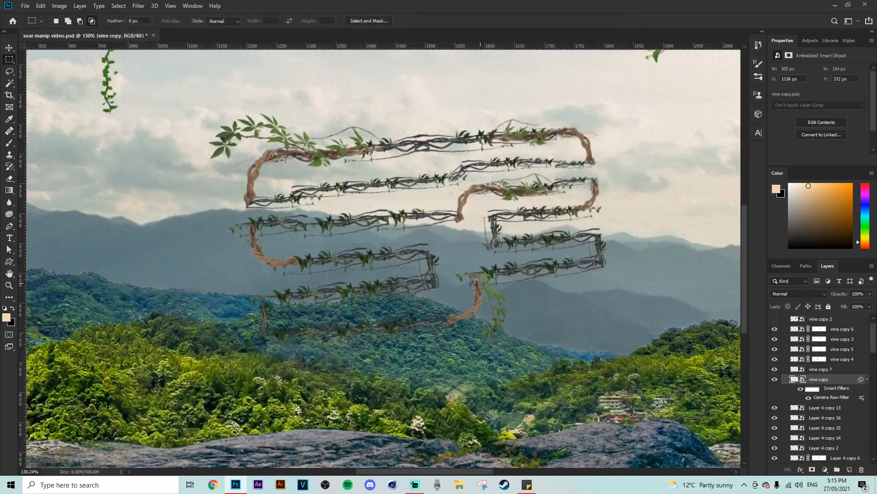
pyautogui.scroll(-1, 668, 289)
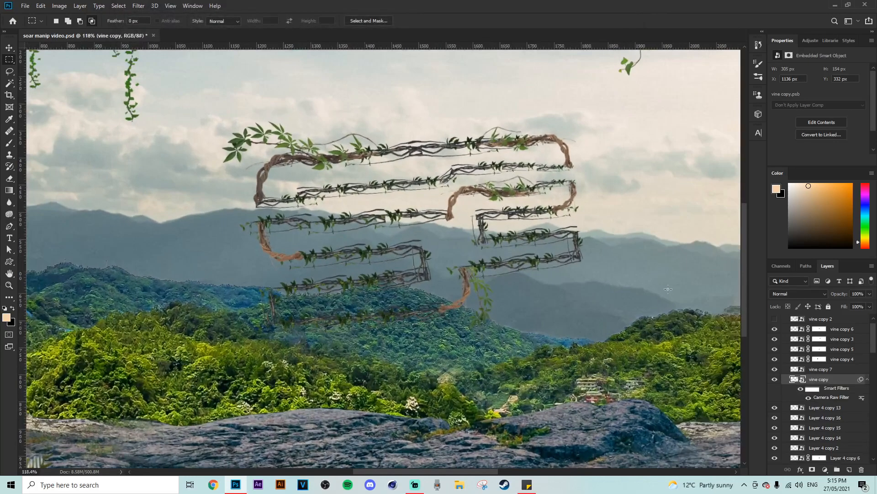
# - Rasterize the vine copy 7 layer and reapply the last Camera Raw Filter to it
pyautogui.click(868, 380)
pyautogui.rightClick(839, 371)
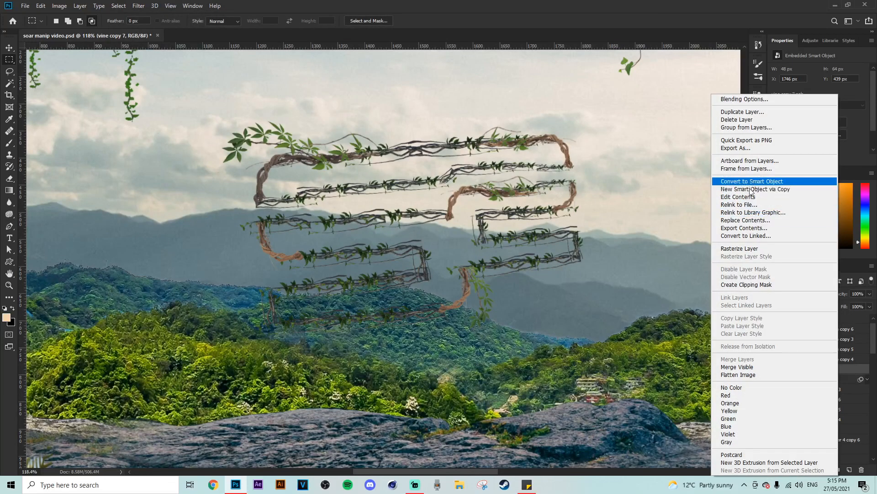
pyautogui.click(739, 249)
pyautogui.click(144, 7)
pyautogui.click(148, 17)
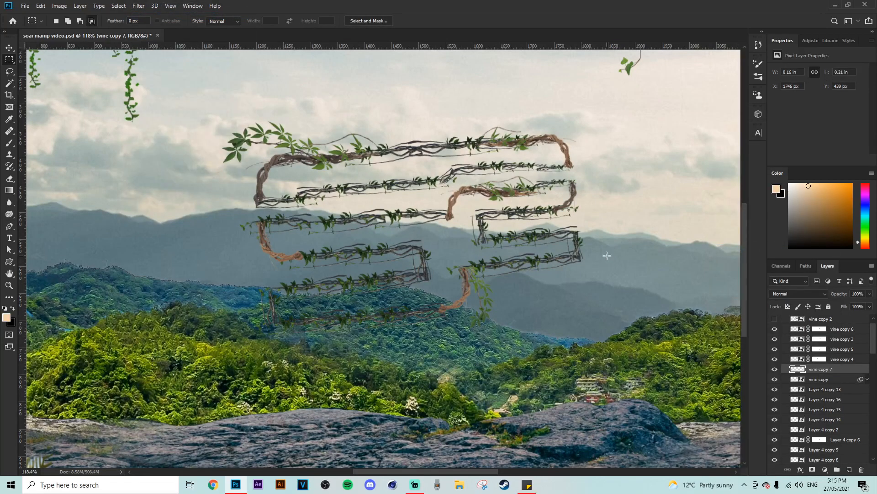
pyautogui.scroll(1, 842, 349)
# - Rasterize the vine copy 6, vine copy 3, vine copy 5 and vine copy 4 layers together
pyautogui.click(842, 341)
pyautogui.keyDown('shift'); pyautogui.click(843, 371); pyautogui.keyUp('shift')
pyautogui.rightClick(843, 371)
pyautogui.click(756, 249)
# - Reapply the last Camera Raw Filter to the vine copy 6 and vine copy 3 layers
pyautogui.click(139, 6)
pyautogui.click(826, 344)
pyautogui.click(138, 6)
pyautogui.click(141, 16)
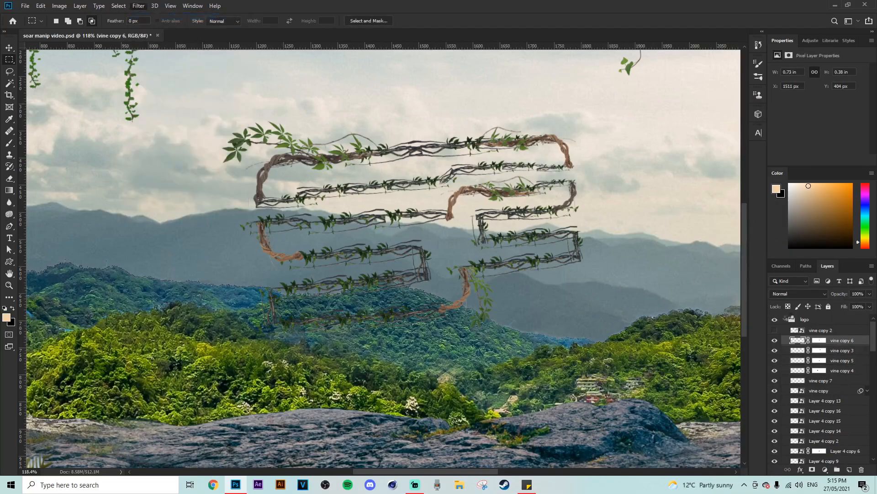
pyautogui.click(841, 351)
pyautogui.click(137, 7)
pyautogui.click(134, 15)
pyautogui.click(136, 6)
pyautogui.click(139, 16)
# - Reapply the last Camera Raw Filter to the vine copy 5 and vine copy 4 layers
pyautogui.click(842, 361)
pyautogui.click(140, 5)
pyautogui.click(142, 16)
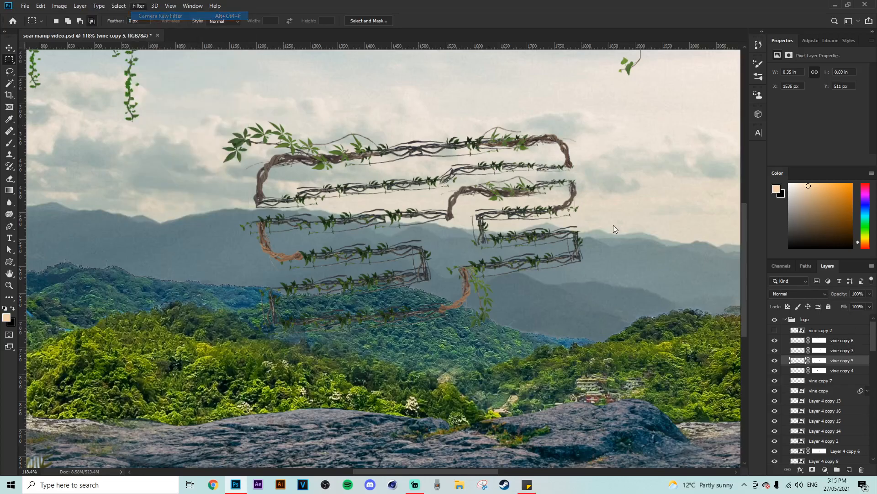
pyautogui.click(841, 369)
pyautogui.click(138, 6)
pyautogui.click(140, 16)
pyautogui.scroll(-4, 548, 263)
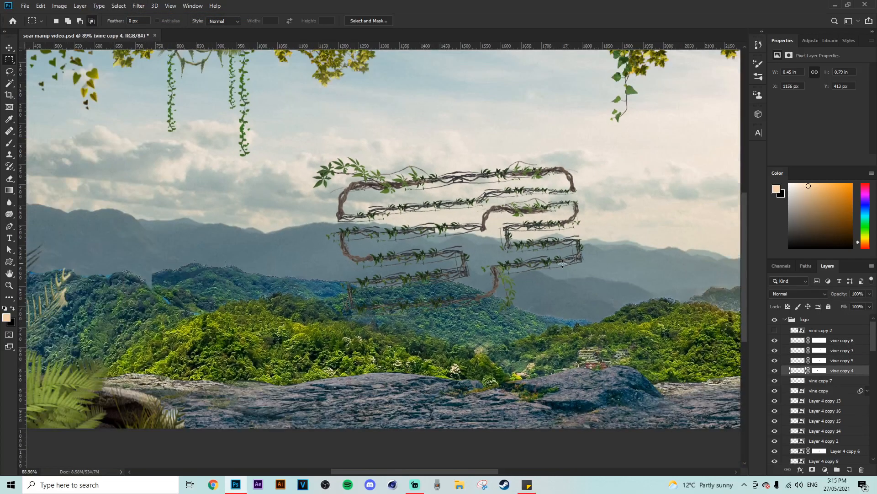
pyautogui.scroll(-1, 457, 281)
pyautogui.scroll(5, 374, 288)
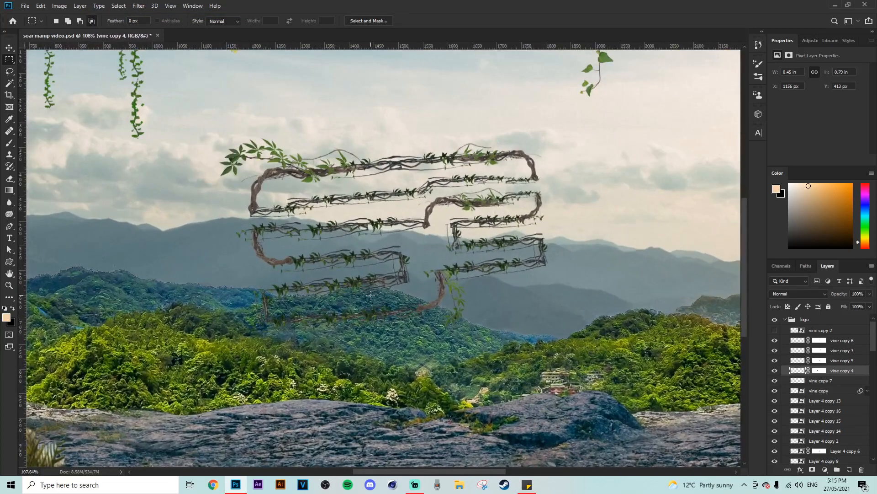
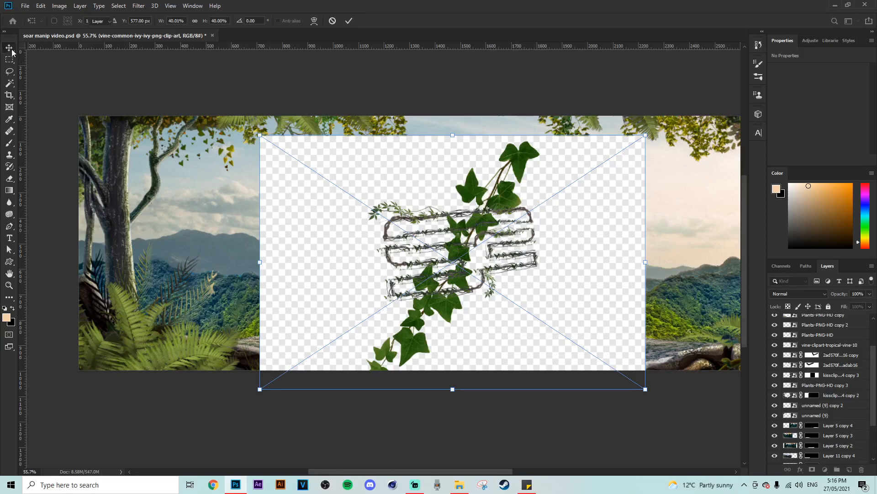
# - Commit the placed ivy clip-art, scale it to 37.55% and position it over the logo
pyautogui.click(11, 49)
pyautogui.moveTo(534, 293); pyautogui.dragTo(527, 276)
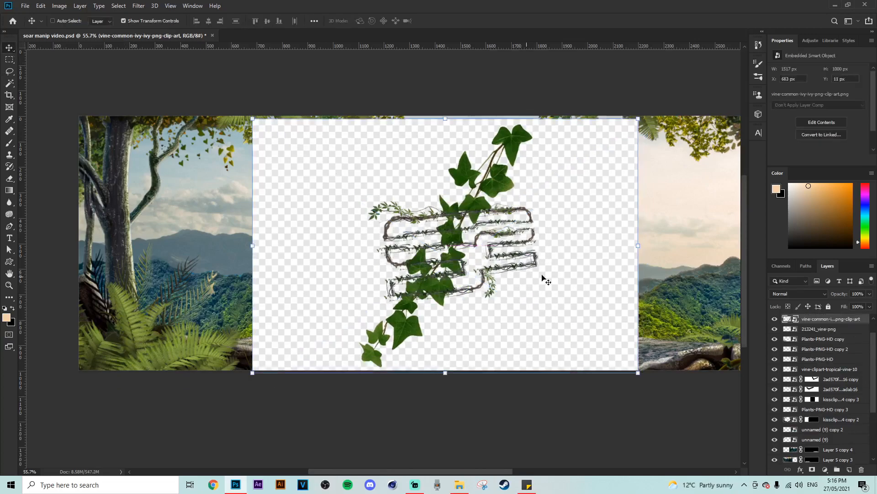
pyautogui.moveTo(641, 250); pyautogui.dragTo(565, 244)
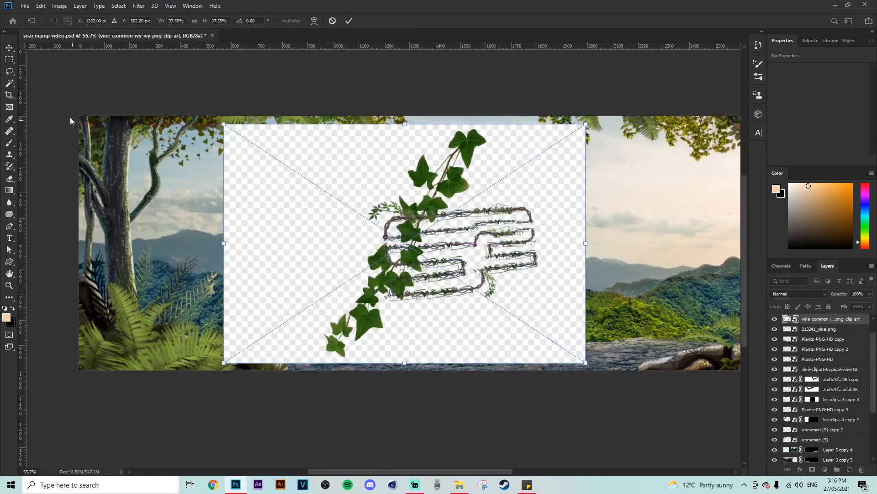
pyautogui.click(9, 49)
# - Rasterize the ivy clip-art layer and erase its checkered background with the Magic Eraser at tolerance 32
pyautogui.rightClick(11, 180)
pyautogui.click(44, 196)
pyautogui.scroll(2, 341, 197)
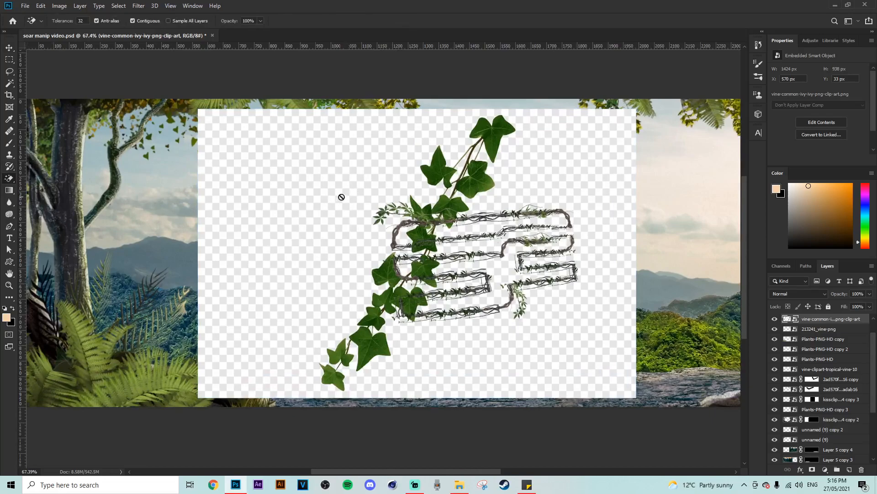
pyautogui.click(613, 303)
pyautogui.press('Return')
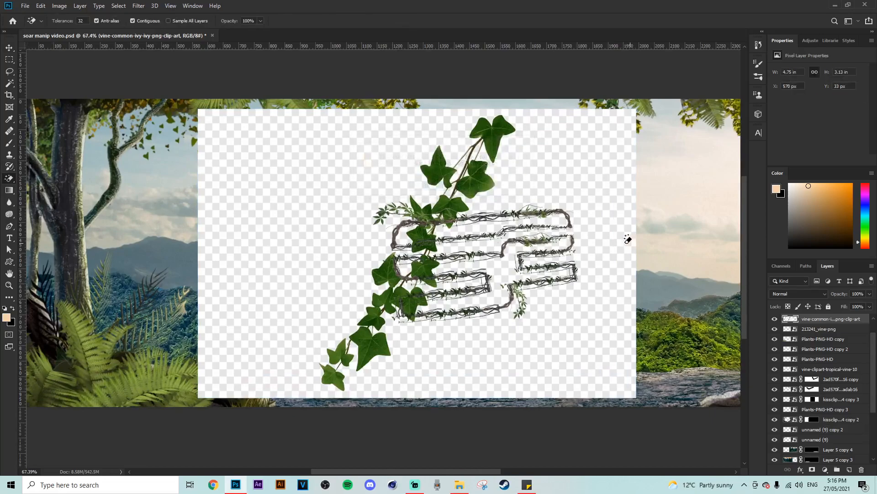
pyautogui.click(333, 182)
# - Erase the leftover white background patches enclosed between the ivy's stem and leaves with the Magic Eraser
pyautogui.scroll(6, 488, 217)
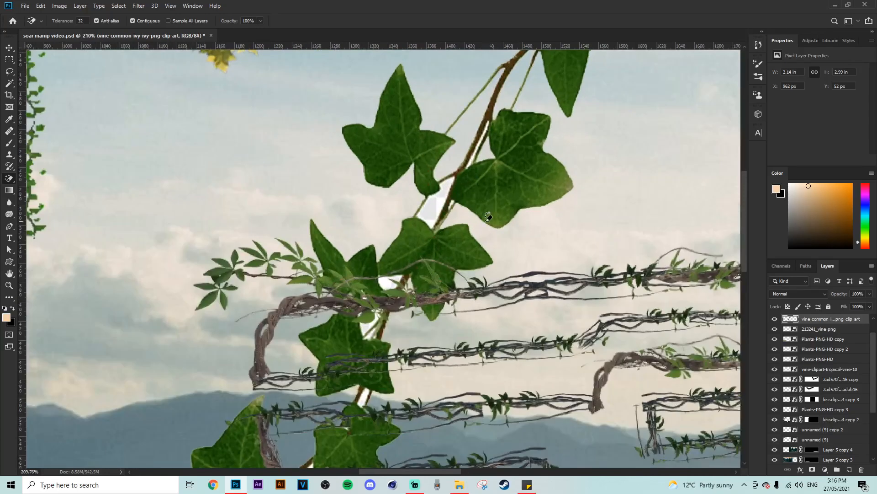
pyautogui.scroll(2, 488, 217)
pyautogui.click(430, 210)
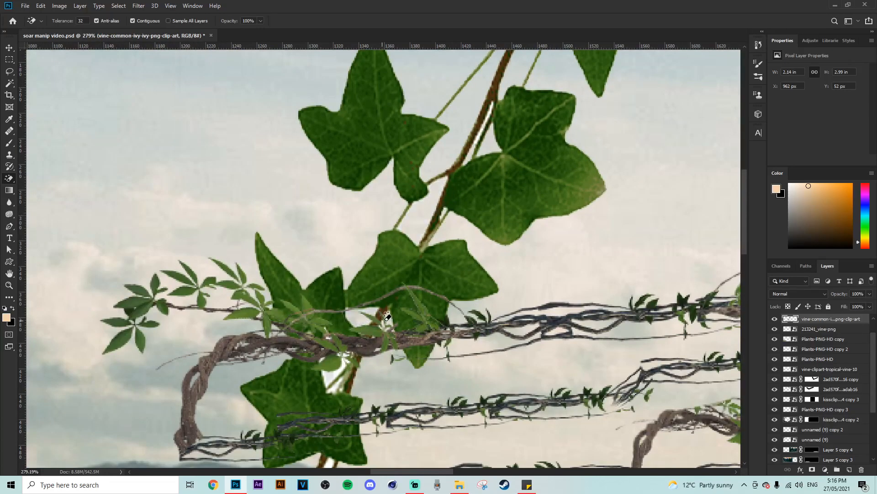
# - Erase the leftover white patches between the lower ivy leaves with the Magic Eraser
pyautogui.scroll(-7, 400, 388)
pyautogui.scroll(6, 256, 287)
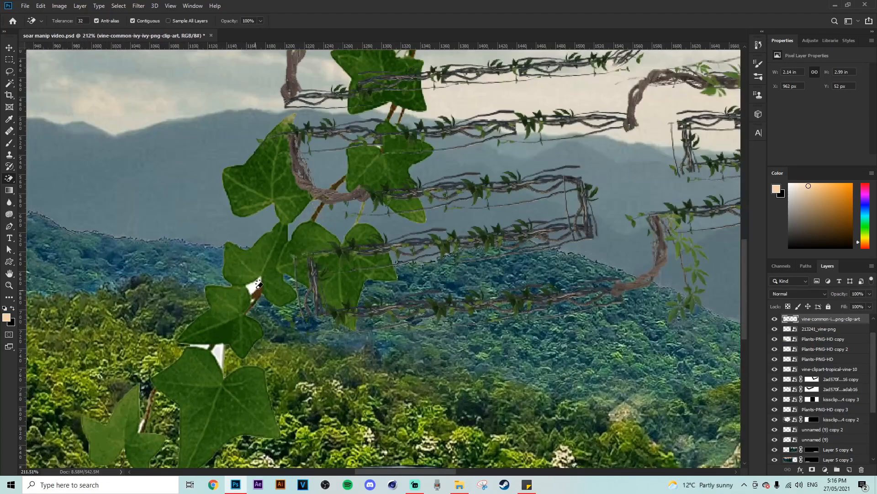
pyautogui.click(258, 290)
pyautogui.scroll(-5, 274, 320)
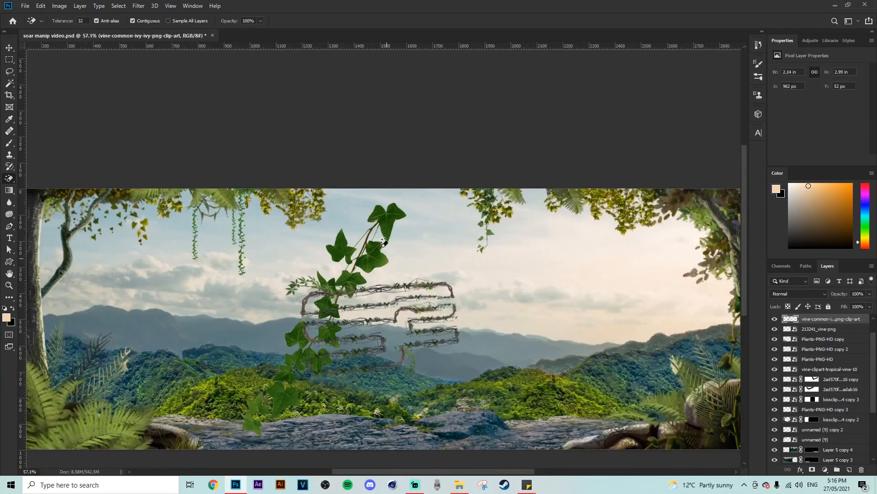
pyautogui.scroll(2, 371, 256)
pyautogui.scroll(-3, 370, 275)
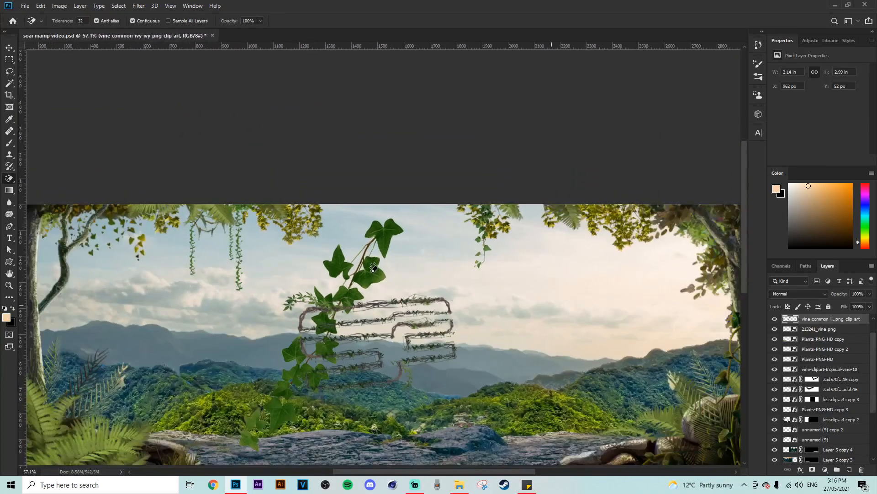
# - Convert the ivy layer to a smart object, scale it to 20.49%, rotate it -2.78°, and place it on the vine logo's left part
pyautogui.click(8, 46)
pyautogui.rightClick(829, 323)
pyautogui.click(757, 222)
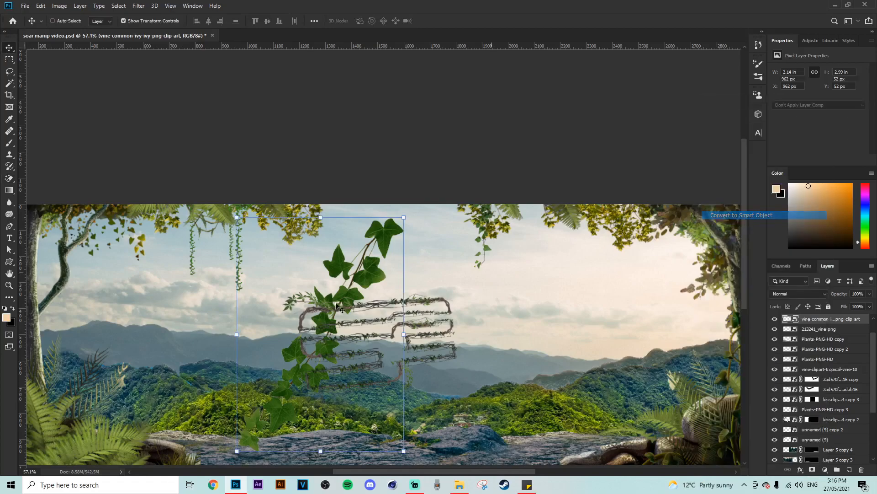
pyautogui.hotkey('ctrl', 't')
pyautogui.moveTo(404, 335); pyautogui.dragTo(341, 326)
pyautogui.scroll(3, 277, 331)
pyautogui.scroll(3, 355, 331)
pyautogui.moveTo(328, 320); pyautogui.dragTo(377, 323)
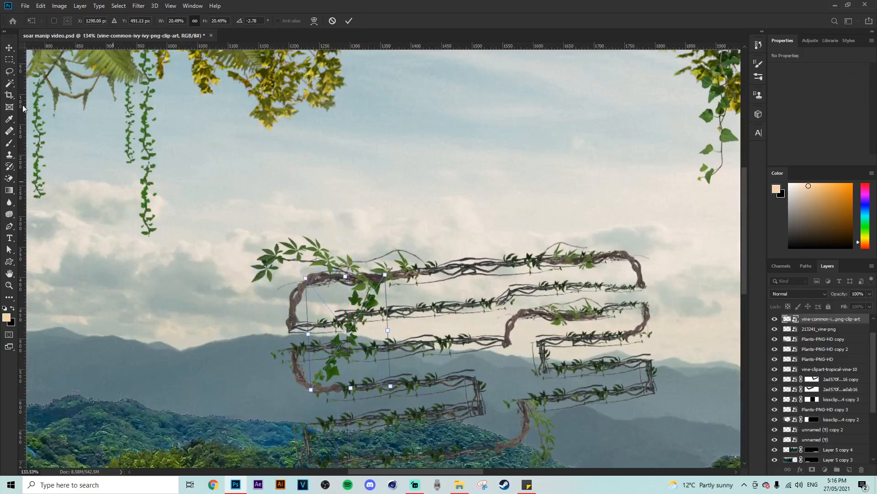
pyautogui.click(9, 48)
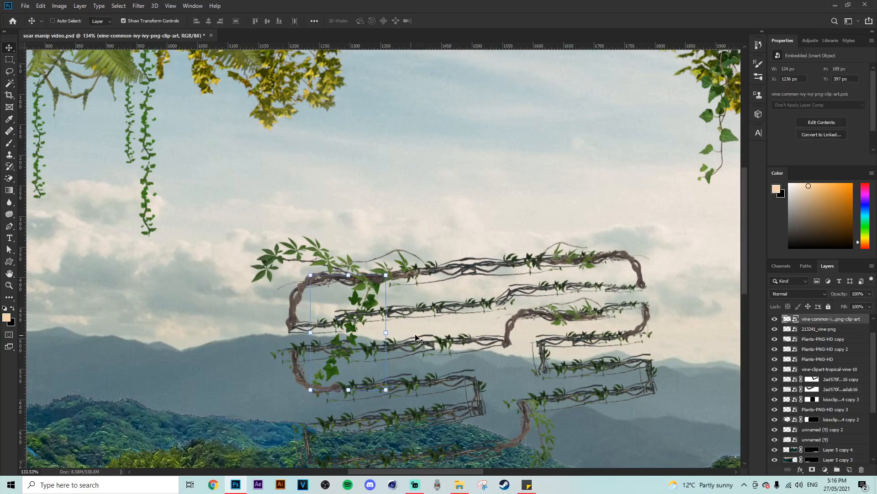
# - Warp the ivy freehand so its stem and leaves follow the left part of the vine logo
pyautogui.click(388, 275)
pyautogui.click(314, 21)
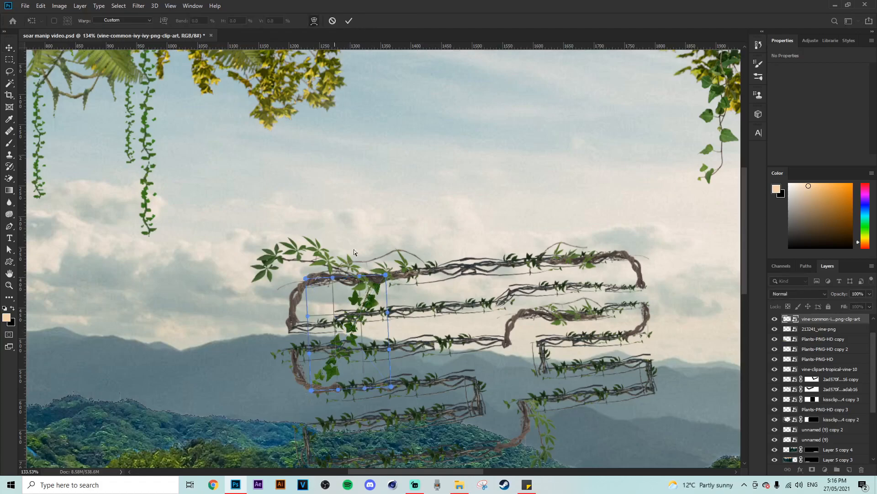
pyautogui.scroll(5, 351, 351)
pyautogui.scroll(3, 349, 359)
pyautogui.moveTo(344, 352); pyautogui.dragTo(366, 351)
pyautogui.moveTo(387, 264); pyautogui.dragTo(358, 262)
pyautogui.moveTo(359, 301); pyautogui.dragTo(351, 302)
pyautogui.moveTo(338, 361); pyautogui.dragTo(345, 363)
pyautogui.moveTo(347, 277); pyautogui.dragTo(340, 278)
pyautogui.moveTo(346, 351); pyautogui.dragTo(336, 351)
pyautogui.moveTo(382, 301); pyautogui.dragTo(388, 301)
pyautogui.moveTo(371, 243); pyautogui.dragTo(374, 238)
pyautogui.click(4, 47)
# - Duplicate the ivy, rotate the copy to about 57° inside the top bar, and set the original to 15.04% and about 62° in the middle bar
pyautogui.scroll(-5, 426, 288)
pyautogui.scroll(3, 376, 342)
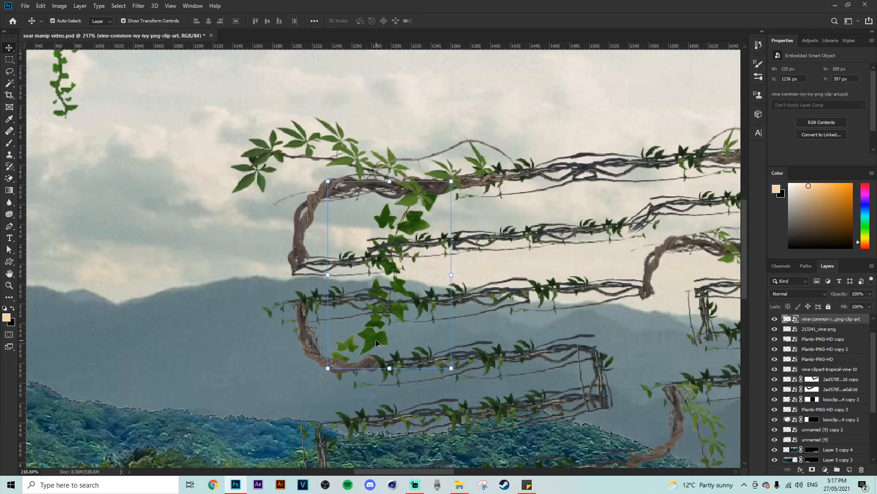
pyautogui.hotkey('ctrl', 'j')
pyautogui.moveTo(424, 281); pyautogui.dragTo(446, 275)
pyautogui.hotkey('ctrl', 't')
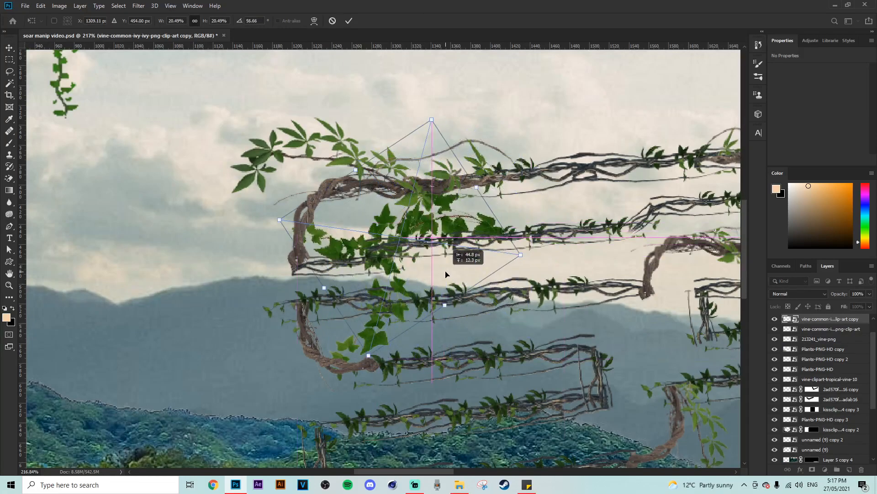
pyautogui.click(842, 330)
pyautogui.hotkey('ctrl', 't')
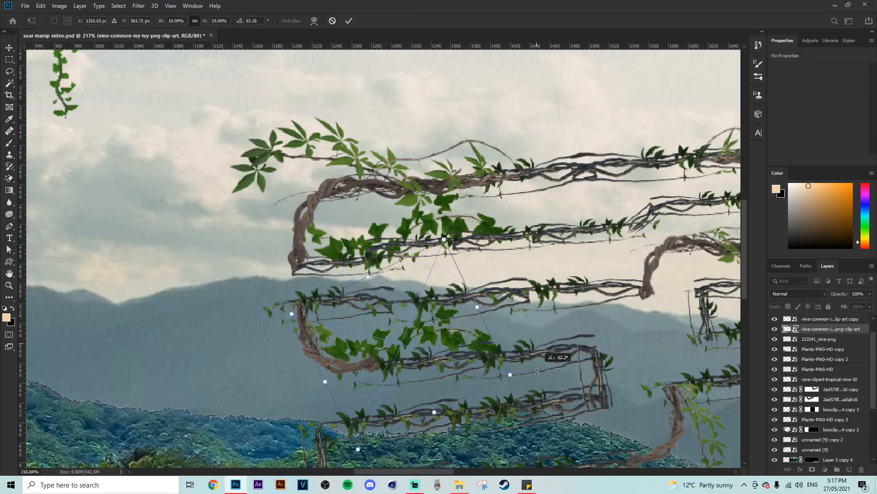
pyautogui.press('Return')
# - Duplicate the ivy, scale the copy to 26.19%, rotate it 63°, and place it along the logo's top bar
pyautogui.hotkey('ctrl', 'j')
pyautogui.moveTo(394, 348); pyautogui.dragTo(421, 209)
pyautogui.hotkey('ctrl', 't')
pyautogui.moveTo(464, 112); pyautogui.dragTo(509, 49)
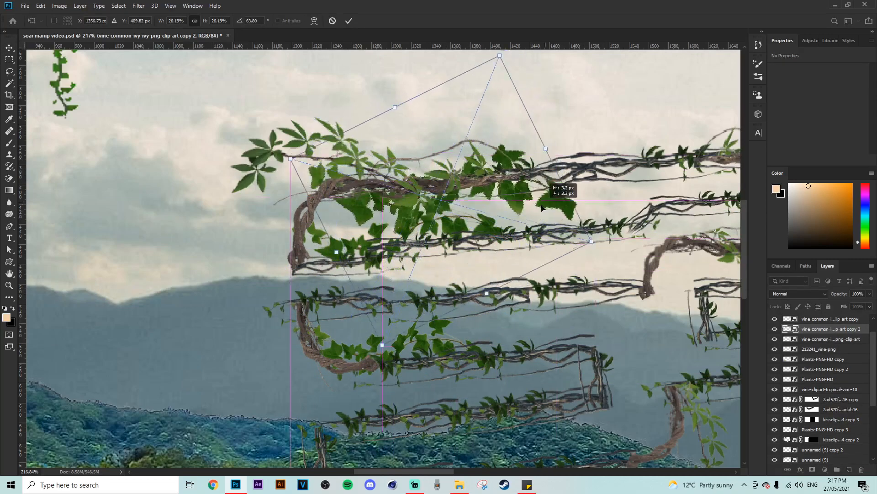
pyautogui.moveTo(449, 194); pyautogui.dragTo(432, 213)
pyautogui.press('Return')
# - Add two more ivy duplicates along the logo's top bar, reshaping them to fill it toward its right end
pyautogui.moveTo(449, 471); pyautogui.dragTo(487, 472)
pyautogui.hotkey('ctrl', 'j')
pyautogui.moveTo(232, 202); pyautogui.dragTo(355, 197)
pyautogui.hotkey('ctrl', 'j')
pyautogui.hotkey('ctrl', 't')
pyautogui.rightClick(201, 204)
pyautogui.click(232, 343)
pyautogui.moveTo(599, 109); pyautogui.dragTo(462, 206)
pyautogui.moveTo(576, 151); pyautogui.dragTo(503, 327)
pyautogui.press('Return')
# - Duplicate the ivy once more and resize the copy to fill a remaining gap in the logo
pyautogui.moveTo(466, 196); pyautogui.dragTo(320, 196)
pyautogui.hotkey('ctrl', 'j')
pyautogui.hotkey('ctrl', 't')
pyautogui.moveTo(471, 155); pyautogui.dragTo(397, 181)
pyautogui.press('Return')
# - Add two further ivy duplicates and transform them to cover the logo's left middle bar
pyautogui.scroll(-5, 389, 248)
pyautogui.hotkey('ctrl', 'j')
pyautogui.hotkey('ctrl', 't')
pyautogui.moveTo(323, 321); pyautogui.dragTo(361, 336)
pyautogui.moveTo(311, 299); pyautogui.dragTo(281, 287)
pyautogui.press('Return')
pyautogui.scroll(3, 304, 295)
pyautogui.hotkey('ctrl', 'j')
pyautogui.hotkey('ctrl', 't')
pyautogui.click(7, 47)
# - Create two more ivy duplicates and transform them to cover the logo's centre and upper-right loop
pyautogui.hotkey('ctrl', 'j')
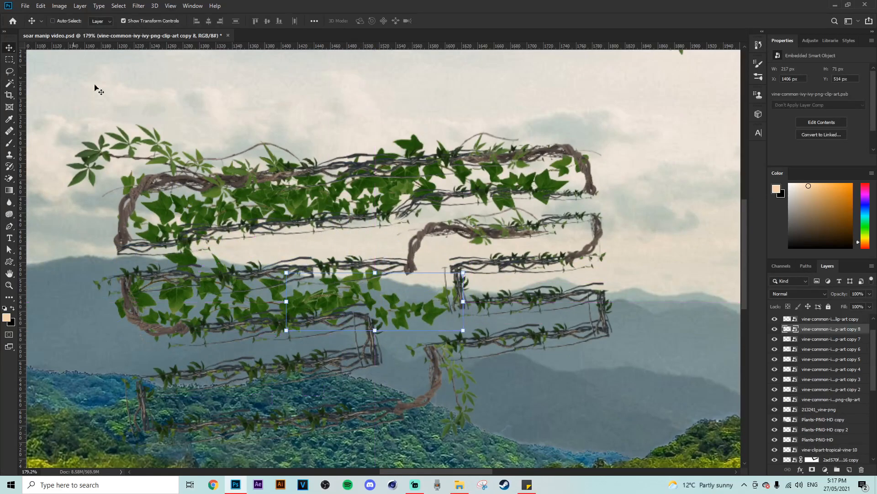
pyautogui.moveTo(377, 302); pyautogui.dragTo(414, 290)
pyautogui.hotkey('ctrl', 'j')
pyautogui.click(41, 6)
pyautogui.moveTo(59, 212)
pyautogui.click(195, 325)
# - Duplicate the ivy onto the logo's central junction at 19.29% width and 21.35% height, rotated -14.83°
pyautogui.hotkey('ctrl', 'j')
pyautogui.moveTo(472, 314); pyautogui.dragTo(340, 394)
pyautogui.moveTo(366, 320); pyautogui.dragTo(426, 359)
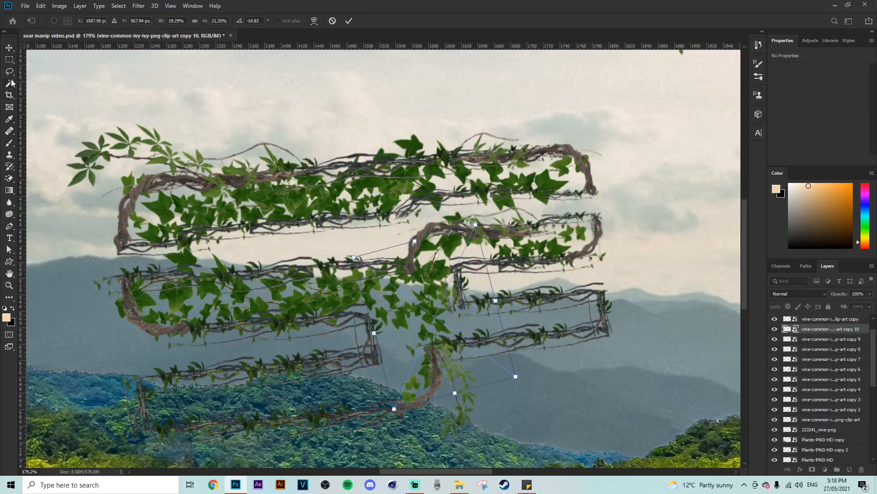
pyautogui.click(9, 47)
# - Create two more ivy duplicates and fit them into the right and middle parts of the logo's bottom bar
pyautogui.hotkey('ctrl', 'j')
pyautogui.moveTo(451, 326); pyautogui.dragTo(422, 358)
pyautogui.moveTo(496, 416); pyautogui.dragTo(469, 441)
pyautogui.moveTo(437, 370); pyautogui.dragTo(319, 381)
pyautogui.click(9, 48)
pyautogui.hotkey('ctrl', 'j')
pyautogui.moveTo(386, 292); pyautogui.dragTo(428, 348)
pyautogui.moveTo(320, 379); pyautogui.dragTo(256, 388)
pyautogui.click(9, 47)
# - Duplicate and transform the ivy to cover the left end of the logo's bottom bar
pyautogui.hotkey('ctrl', 'j')
pyautogui.click(41, 6)
pyautogui.click(59, 206)
pyautogui.click(41, 6)
pyautogui.click(171, 383)
pyautogui.moveTo(375, 402); pyautogui.dragTo(373, 384)
pyautogui.moveTo(256, 388); pyautogui.dragTo(240, 396)
pyautogui.click(9, 59)
# - Duplicate the ivy again and resize the copies to fill the logo's lower-right bar
pyautogui.hotkey('ctrl', 'j')
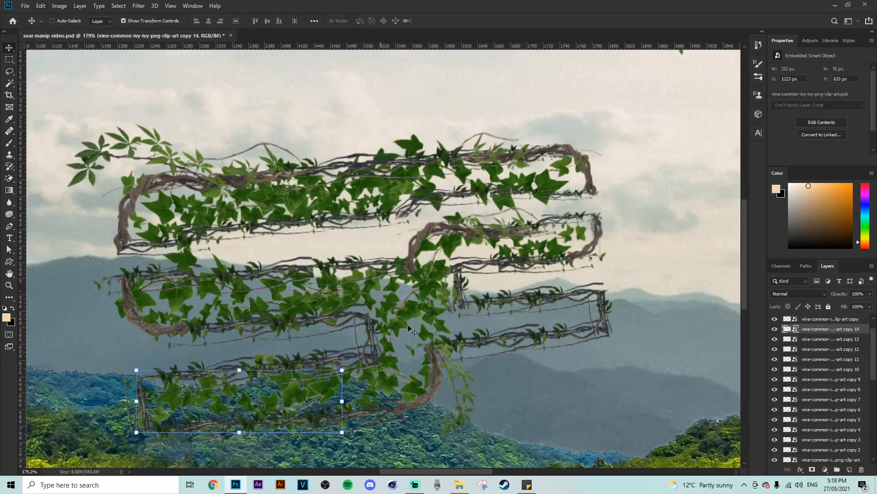
pyautogui.scroll(-5, 366, 274)
pyautogui.scroll(2, 365, 275)
pyautogui.scroll(1, 366, 274)
pyautogui.click(10, 48)
pyautogui.hotkey('ctrl', 'j')
pyautogui.moveTo(439, 217); pyautogui.dragTo(370, 224)
pyautogui.moveTo(454, 243); pyautogui.dragTo(395, 264)
pyautogui.click(9, 47)
# - Place one more ivy duplicate, about 224 × 72 px, over the logo's bottom bar
pyautogui.hotkey('ctrl', 'j')
pyautogui.moveTo(394, 211); pyautogui.dragTo(312, 290)
pyautogui.moveTo(328, 300); pyautogui.dragTo(358, 270)
pyautogui.click(10, 48)
pyautogui.press('m')
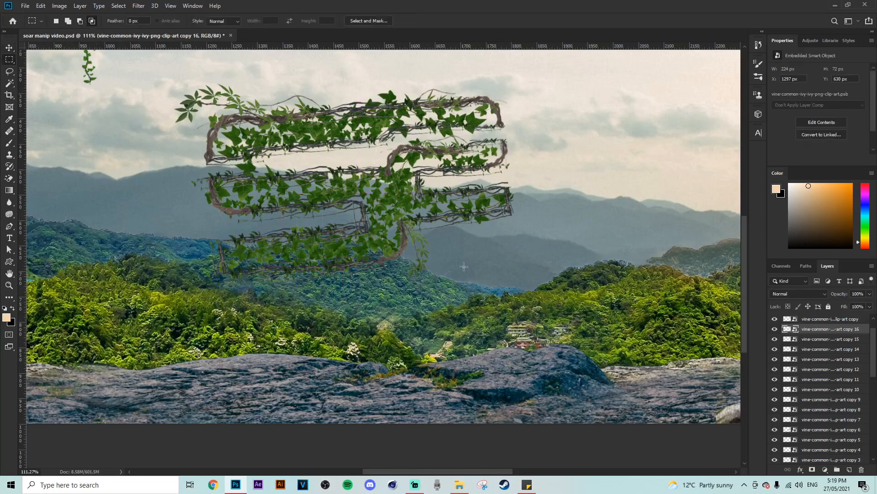
# - Show the vines-4932294_1280 layer and move it up to about X 1064, Y -168 px so its vines hang from the top edge
pyautogui.scroll(-5, 376, 331)
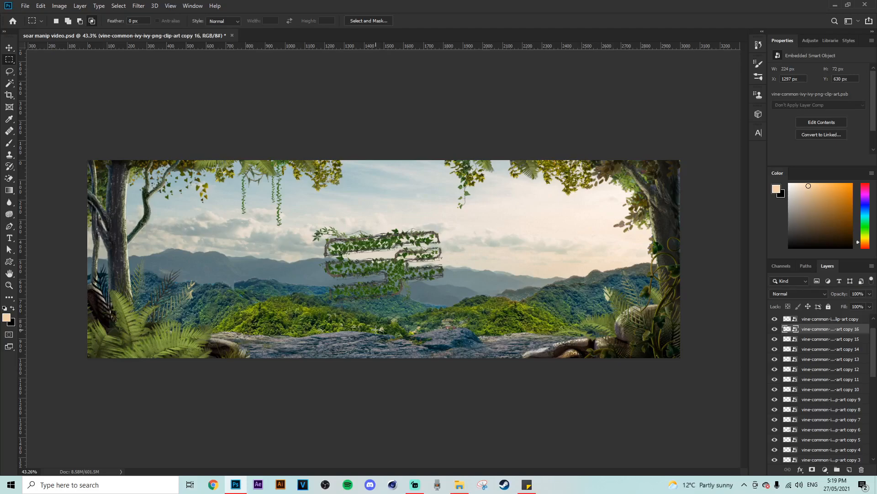
pyautogui.scroll(2, 848, 359)
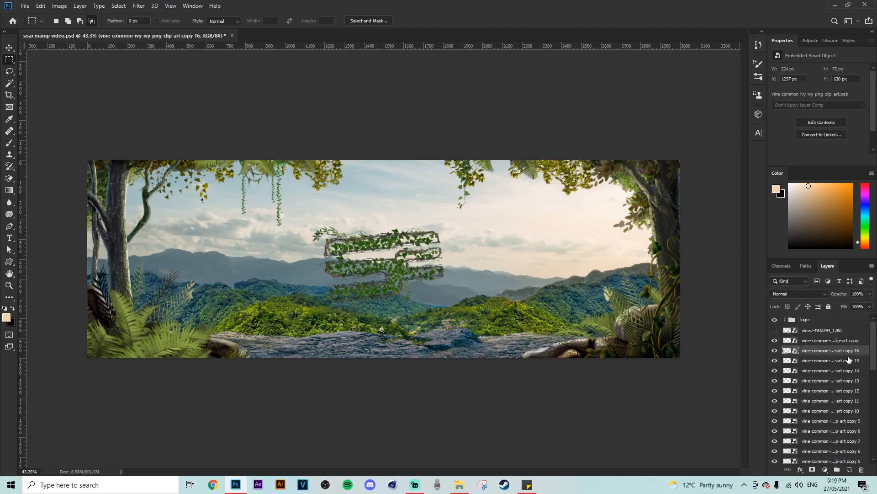
pyautogui.click(775, 330)
pyautogui.click(790, 330)
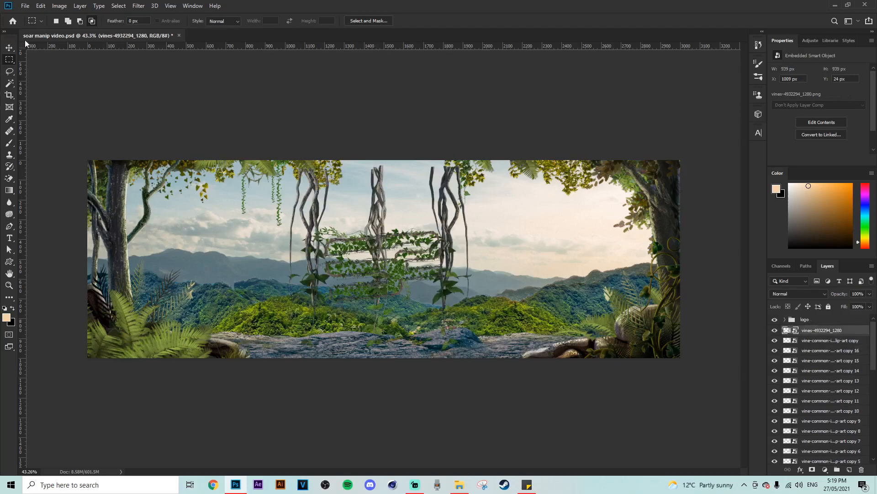
pyautogui.press('v')
pyautogui.scroll(3, 425, 235)
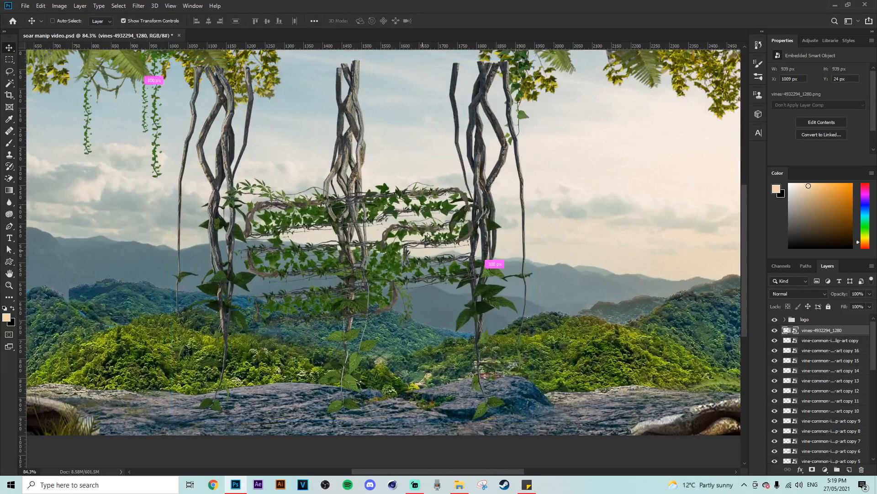
pyautogui.moveTo(428, 236); pyautogui.dragTo(449, 163)
pyautogui.scroll(-4, 448, 197)
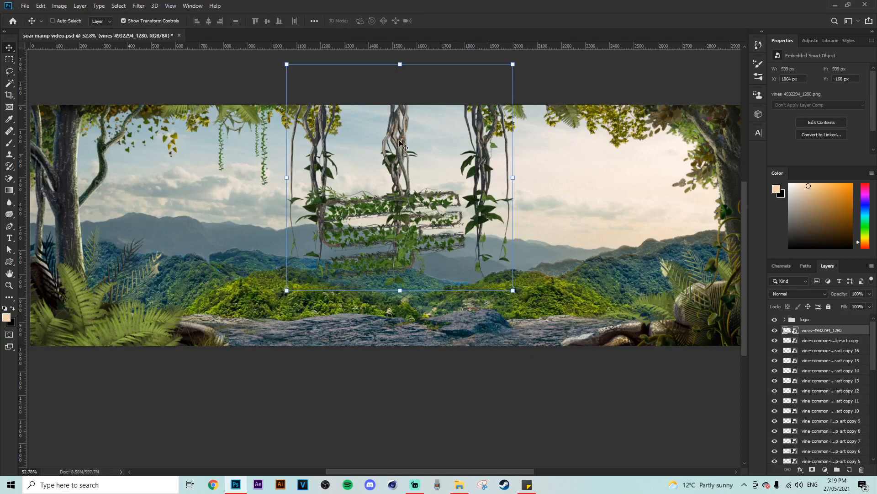
# - Lasso the leftmost hanging vine, copy it to a new layer, and hide the vines-4932294_1280 layer
pyautogui.click(9, 71)
pyautogui.scroll(2, 292, 123)
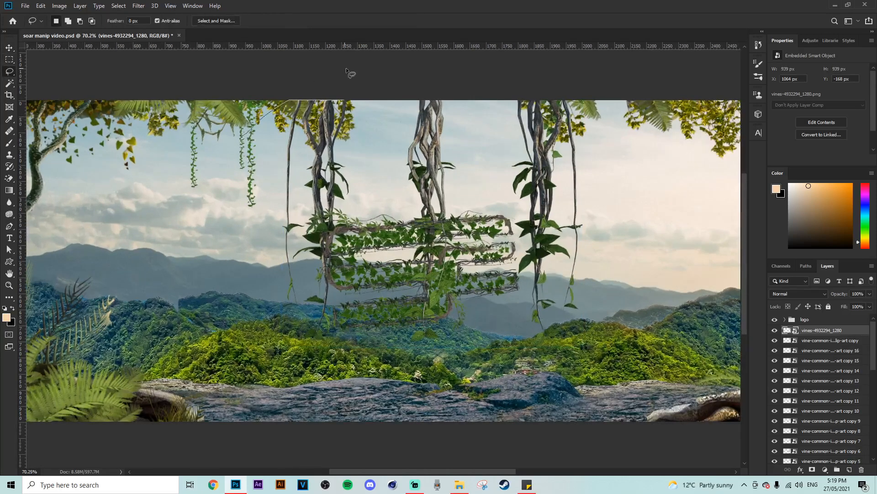
pyautogui.moveTo(339, 348); pyautogui.dragTo(330, 363)
pyautogui.rightClick(323, 187)
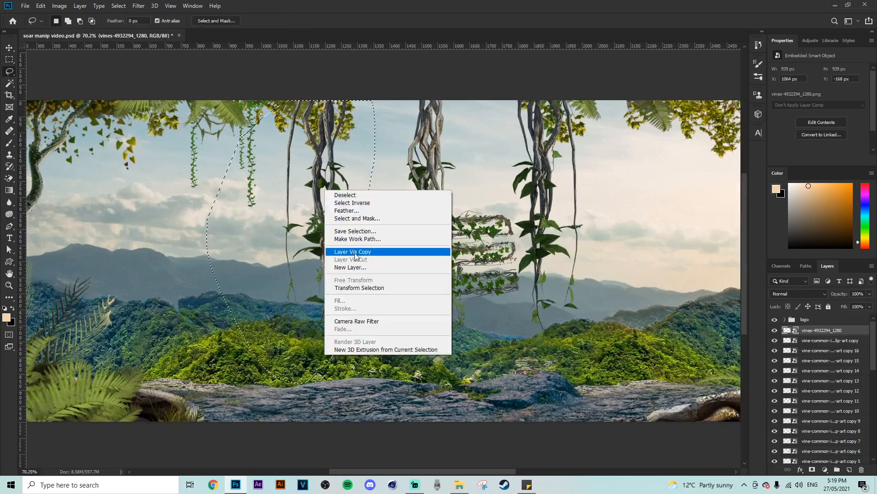
pyautogui.click(344, 249)
pyautogui.click(775, 340)
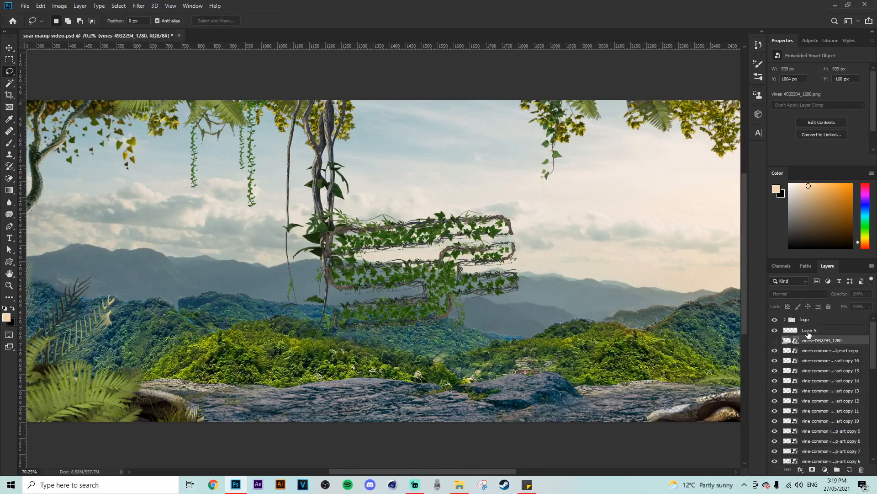
# - Convert Layer 5 to a smart object and scale and position the vine above the logo's left part
pyautogui.rightClick(809, 330)
pyautogui.click(752, 214)
pyautogui.press('v')
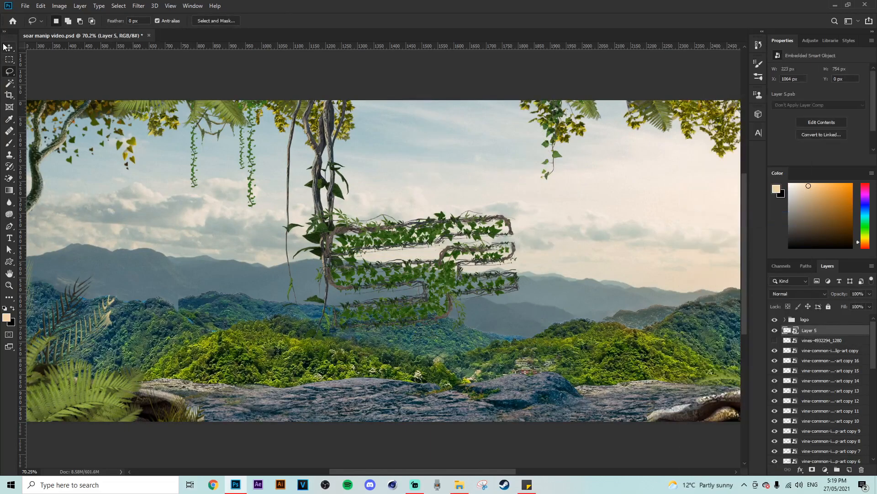
pyautogui.moveTo(351, 224); pyautogui.dragTo(374, 134)
pyautogui.moveTo(367, 137); pyautogui.dragTo(373, 209)
pyautogui.click(11, 46)
# - Duplicate the hanging vine down toward the logo, restack the copy, and angle a branch at -38.93° onto the top bar
pyautogui.scroll(1, 341, 199)
pyautogui.hotkey('ctrl', 'j')
pyautogui.moveTo(813, 331); pyautogui.dragTo(813, 346)
pyautogui.moveTo(375, 202); pyautogui.dragTo(442, 197)
pyautogui.scroll(4, 378, 198)
pyautogui.moveTo(410, 233); pyautogui.dragTo(405, 241)
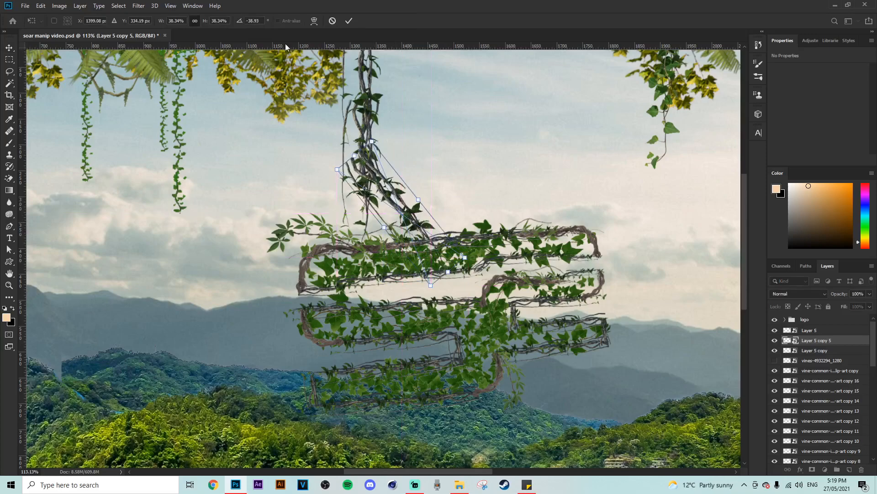
# - Warp the angled vine to curve into the logo's top bar and move its layer below Layer 5 copy
pyautogui.click(315, 21)
pyautogui.scroll(3, 409, 229)
pyautogui.moveTo(379, 211)
pyautogui.mouseDown()
pyautogui.moveTo(379, 234)
pyautogui.moveTo(335, 229)
pyautogui.moveTo(326, 239)
pyautogui.moveTo(375, 215)
pyautogui.mouseUp()
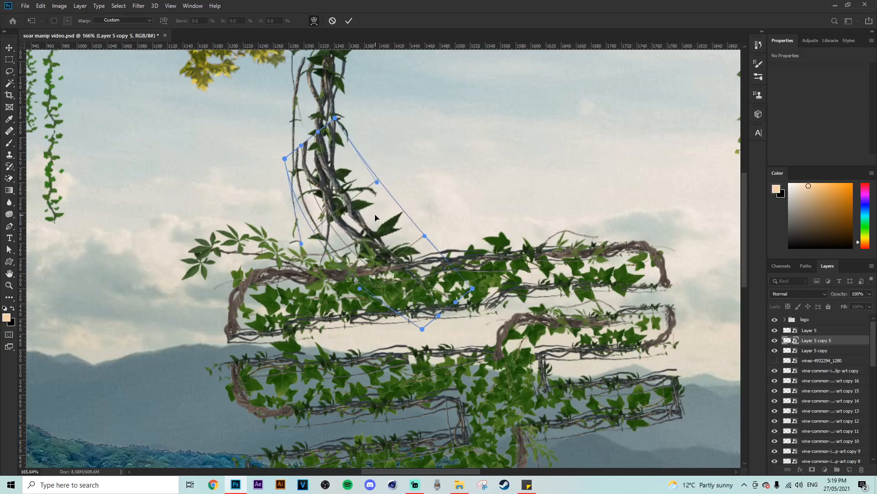
pyautogui.press('Return')
pyautogui.moveTo(807, 341); pyautogui.dragTo(807, 355)
pyautogui.moveTo(352, 230); pyautogui.dragTo(360, 230)
pyautogui.scroll(-5, 403, 297)
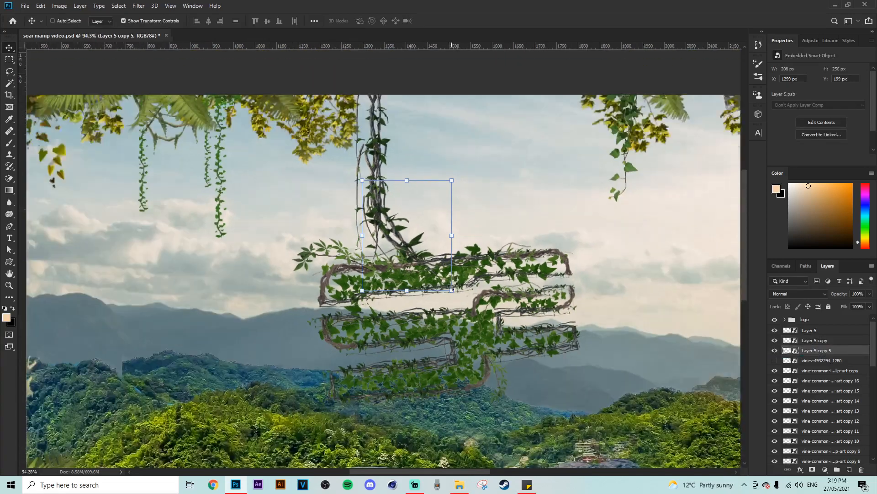
# - Duplicate the vine branch and reposition it nearly vertical over the logo's left part, about 112 × 290 px
pyautogui.moveTo(405, 296); pyautogui.dragTo(388, 333)
pyautogui.moveTo(440, 320); pyautogui.dragTo(393, 346)
pyautogui.moveTo(398, 275); pyautogui.dragTo(380, 271)
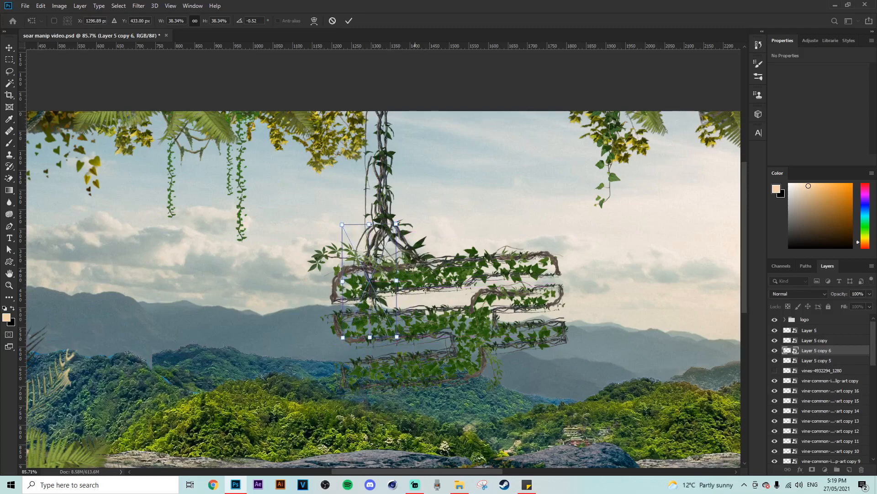
pyautogui.press('Return')
pyautogui.moveTo(385, 250); pyautogui.dragTo(384, 247)
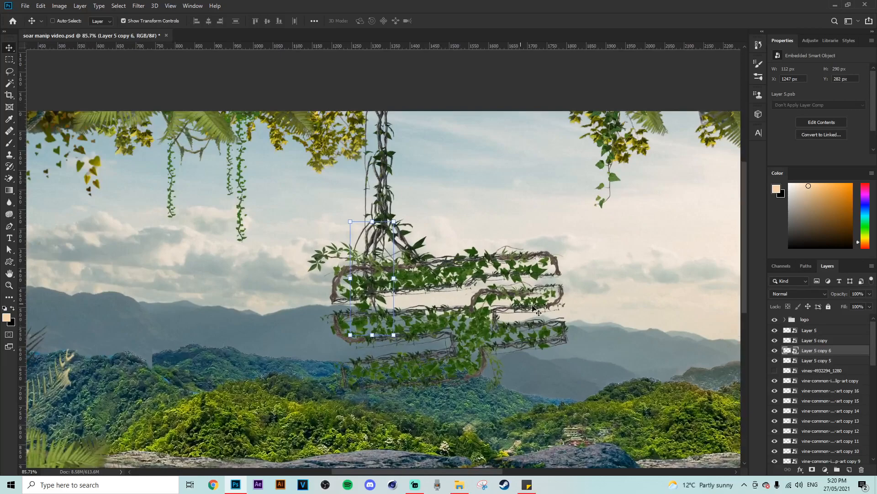
# - Duplicate Layer 5, Layer 5 copy and Layer 5 copy 6, scale the copies to 144.49%, and hang them over the logo's right half
pyautogui.keyDown('shift'); pyautogui.click(808, 330); pyautogui.keyUp('shift')
pyautogui.hotkey('ctrl', 'j')
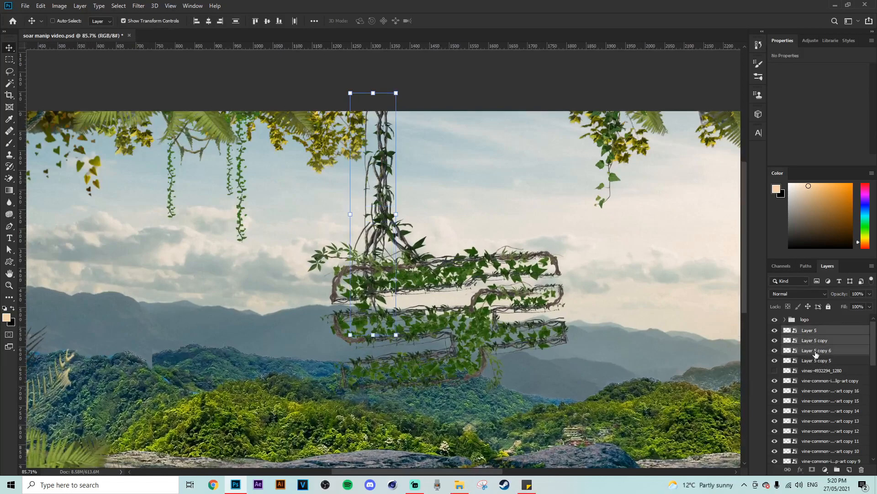
pyautogui.moveTo(382, 252); pyautogui.dragTo(496, 247)
pyautogui.moveTo(513, 205)
pyautogui.mouseDown()
pyautogui.moveTo(514, 218)
pyautogui.moveTo(503, 217)
pyautogui.mouseUp()
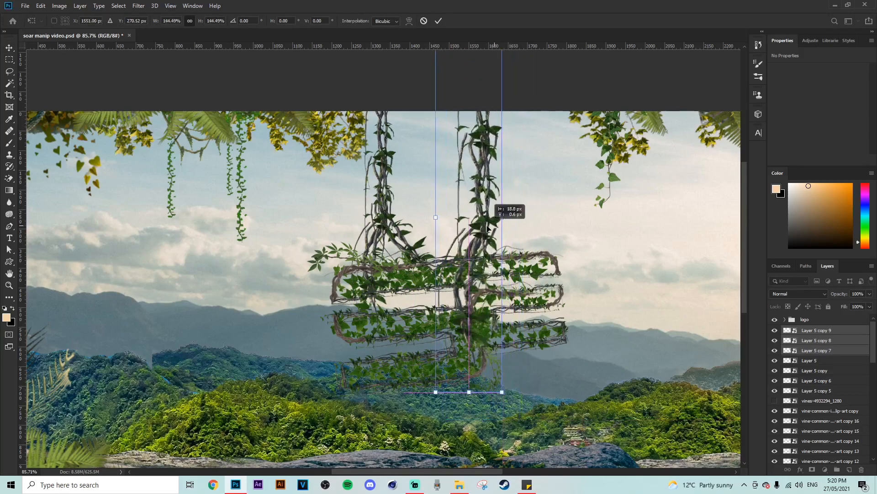
pyautogui.press('Return')
# - Replace Layer 5 copy 7 with a duplicate of Layer 5 copy 8, scaled to about 99 × 334 px and placed over the logo's lower right
pyautogui.click(817, 350)
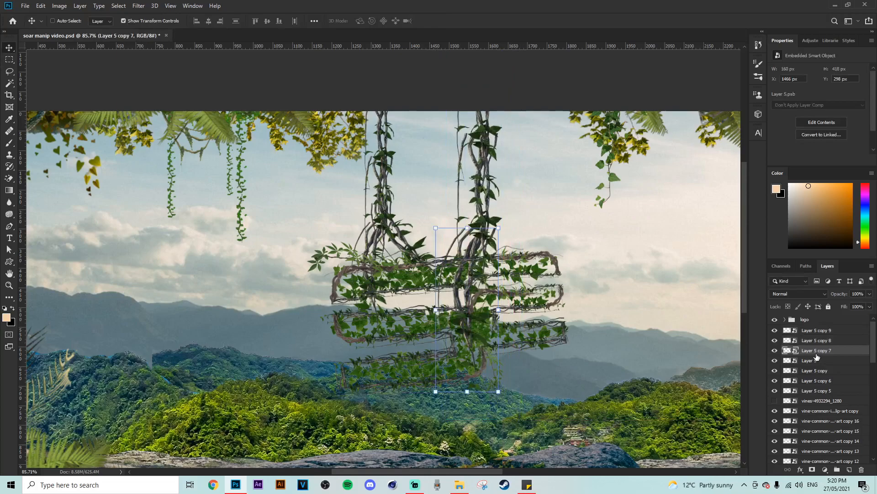
pyautogui.press('Delete')
pyautogui.click(814, 341)
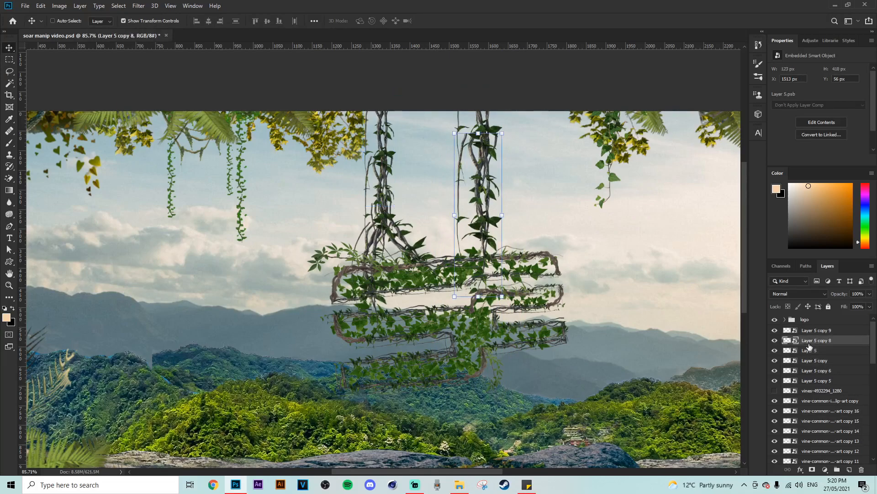
pyautogui.hotkey('ctrl', 'j')
pyautogui.moveTo(472, 229); pyautogui.dragTo(487, 312)
pyautogui.click(9, 60)
pyautogui.scroll(-5, 510, 328)
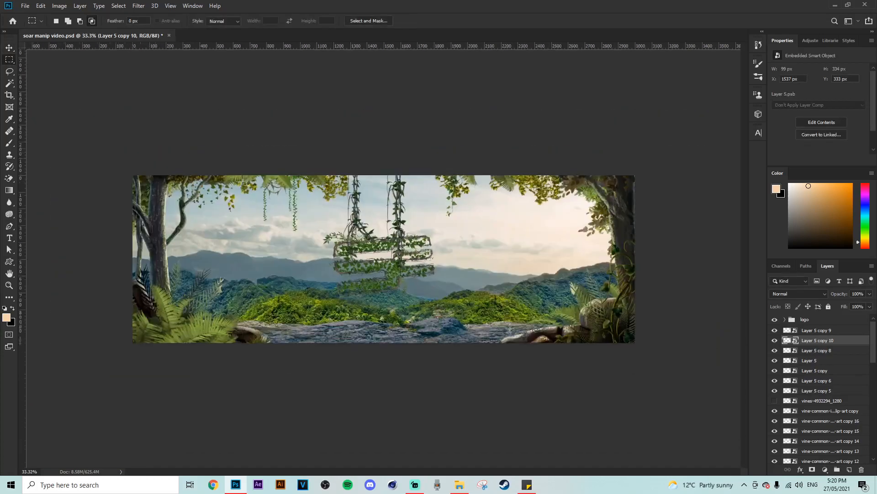
pyautogui.scroll(3, 391, 282)
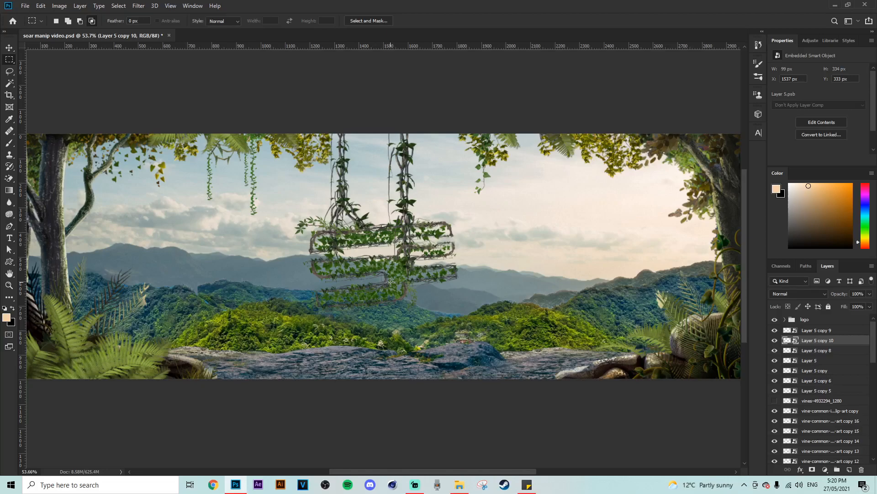
# - Select Layer 2 copy near the bottom of the layer stack and shift the hills to X -60 px, Y -326 px
pyautogui.moveTo(872, 345); pyautogui.dragTo(865, 446)
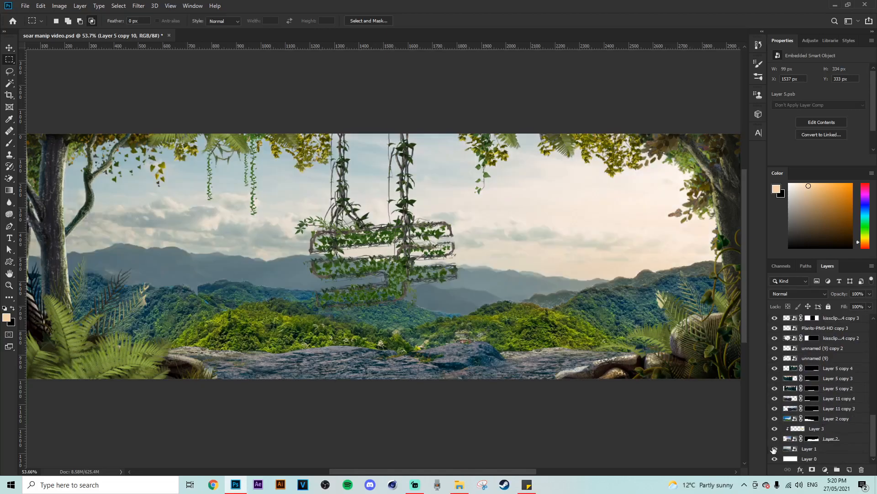
pyautogui.click(811, 452)
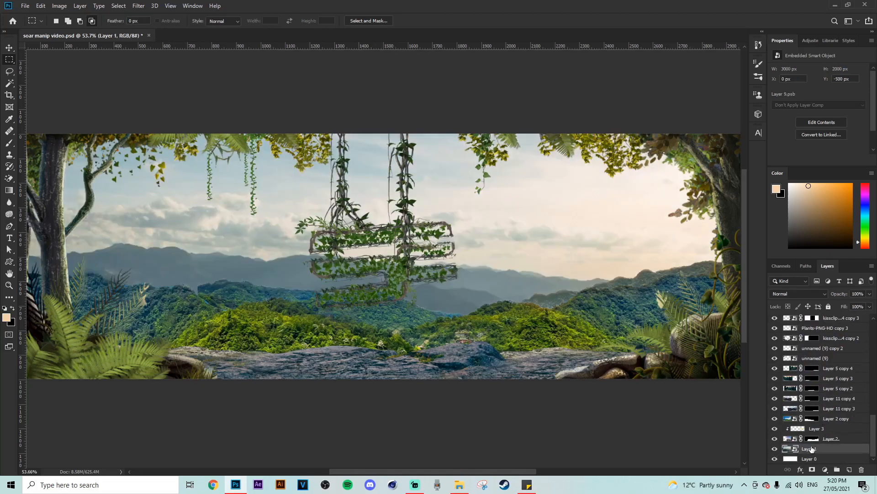
pyautogui.click(813, 422)
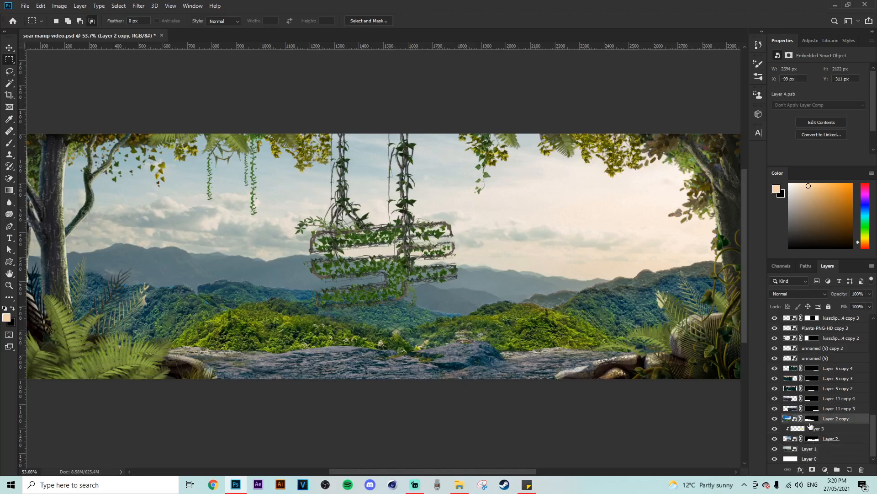
pyautogui.click(12, 49)
pyautogui.scroll(3, 212, 314)
pyautogui.moveTo(197, 313); pyautogui.dragTo(209, 308)
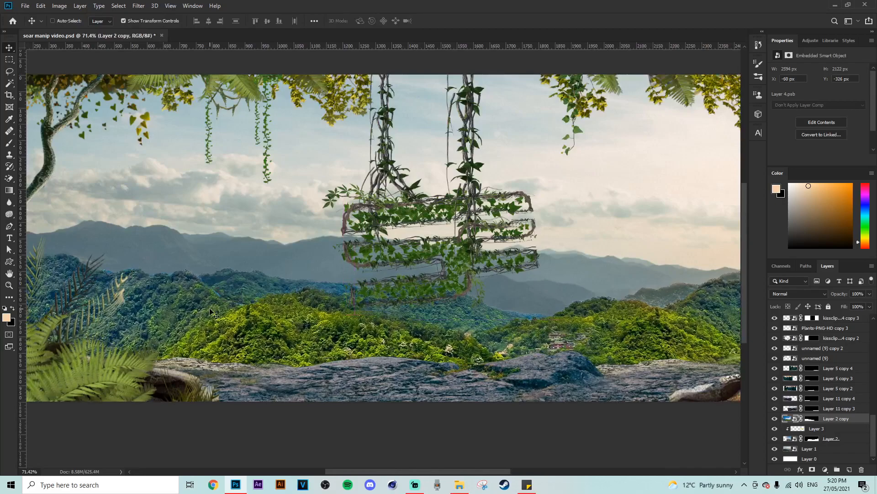
pyautogui.scroll(-3, 255, 322)
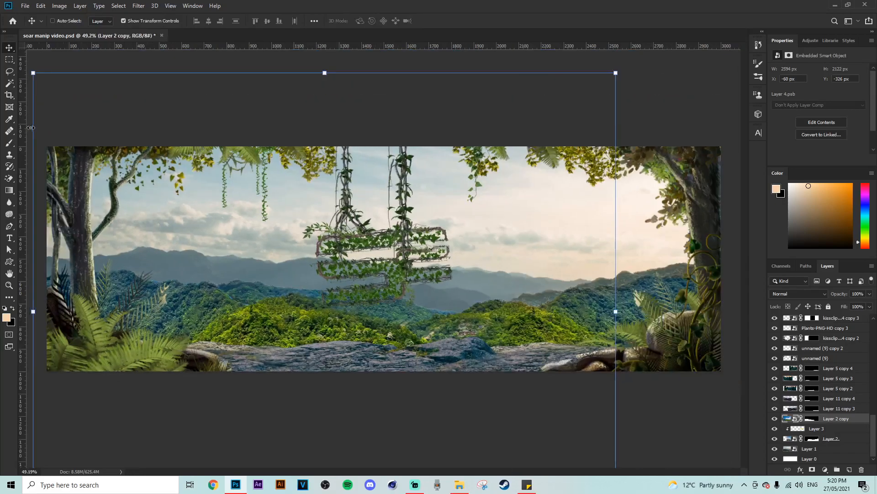
# - Add a new empty layer above Layer 2 copy and set up a soft 232 px brush with 0% hardness
pyautogui.click(10, 144)
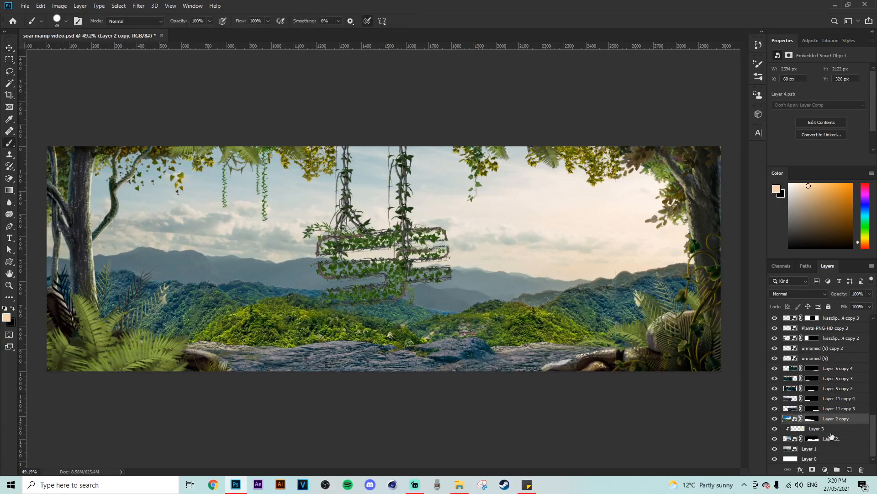
pyautogui.click(849, 470)
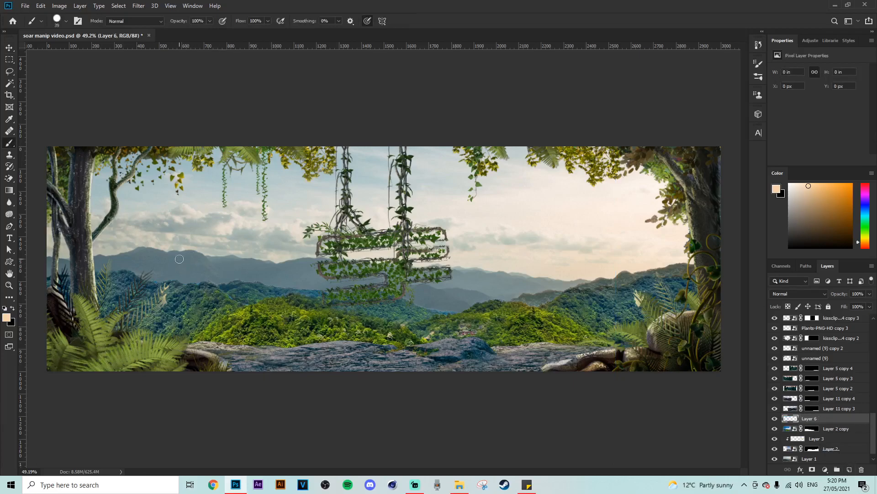
pyautogui.scroll(8, 195, 258)
pyautogui.rightClick(241, 246)
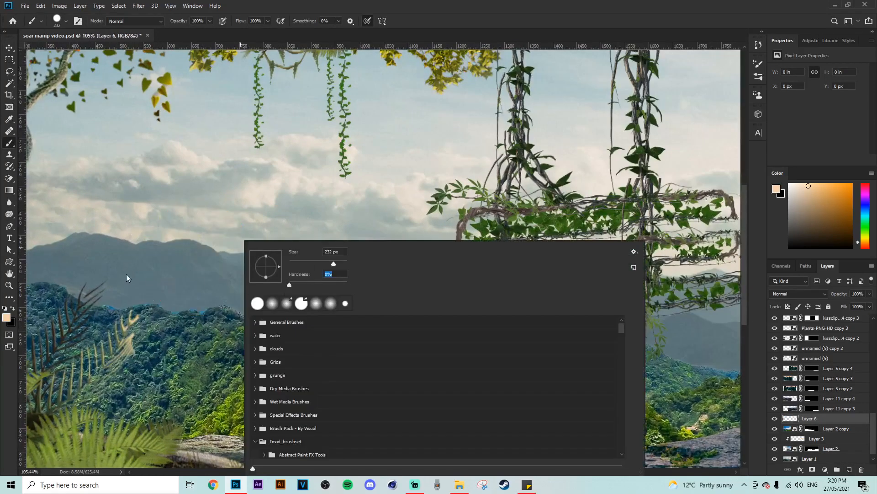
# - Pick a lighter blue based on the distant mountains' colour for the brush and clip Layer 6 to Layer 2 copy
pyautogui.click(7, 317)
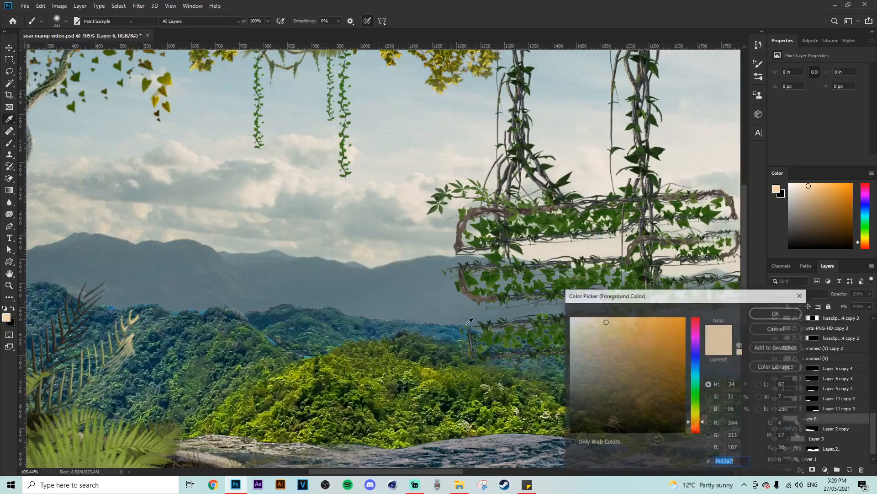
pyautogui.click(696, 373)
pyautogui.moveTo(300, 271); pyautogui.dragTo(313, 264)
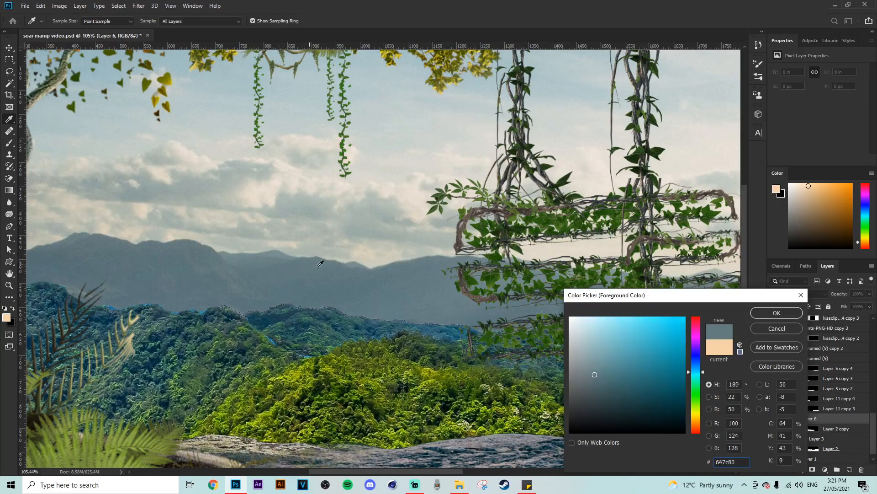
pyautogui.click(606, 345)
pyautogui.click(764, 315)
pyautogui.scroll(-7, 374, 302)
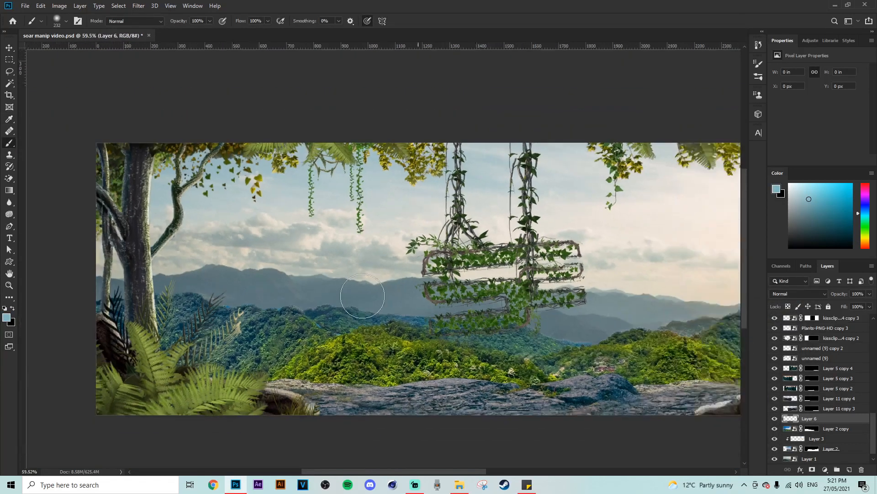
pyautogui.keyDown('alt'); pyautogui.click(834, 421); pyautogui.keyUp('alt')
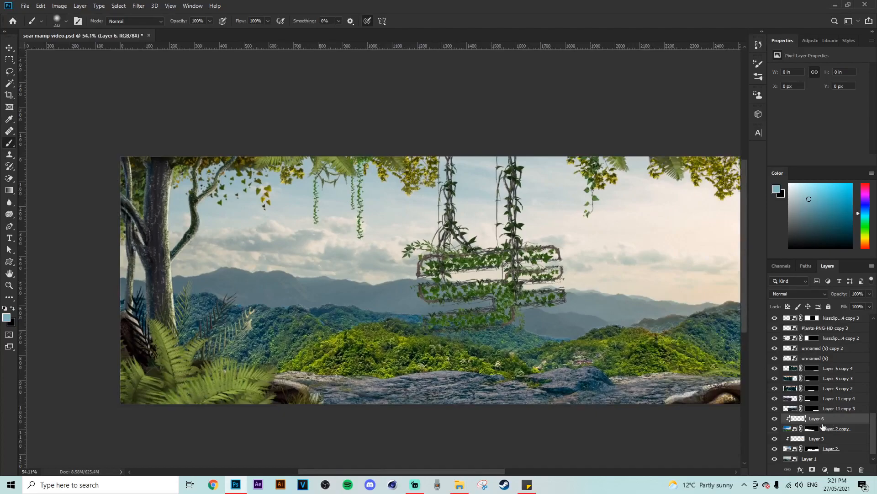
# - Paint soft blue haze on Layer 6 with a large brush, from the left-hand hills across to the valley under the logo
pyautogui.scroll(-4, 384, 340)
pyautogui.scroll(3, 356, 336)
pyautogui.moveTo(259, 291); pyautogui.dragTo(313, 320)
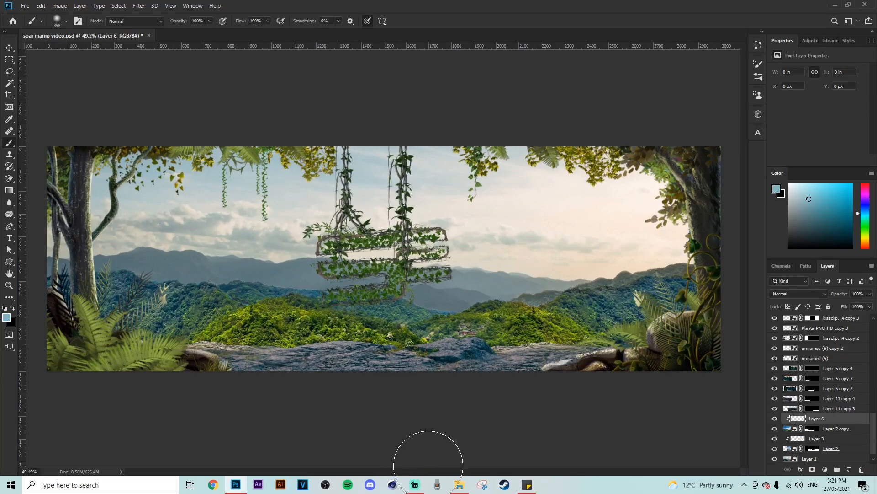
pyautogui.scroll(3, 432, 457)
pyautogui.moveTo(489, 472); pyautogui.dragTo(362, 429)
pyautogui.moveTo(462, 269); pyautogui.dragTo(471, 269)
pyautogui.moveTo(439, 201); pyautogui.dragTo(576, 208)
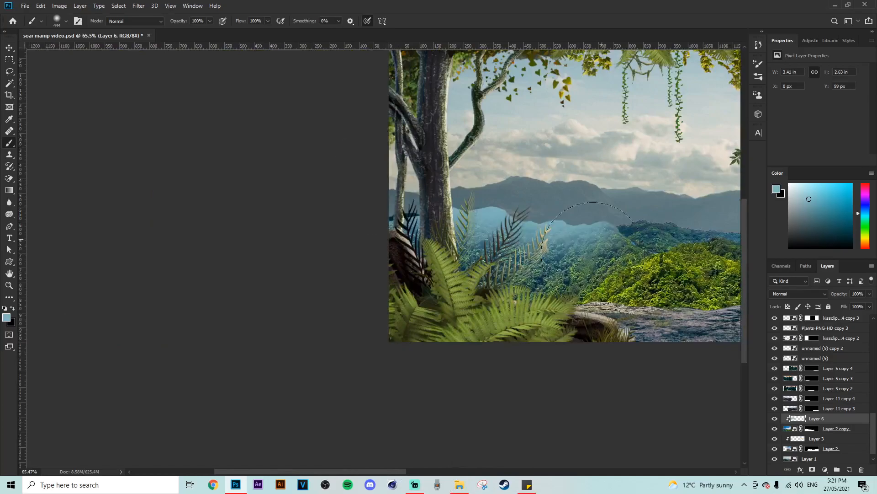
pyautogui.moveTo(395, 472); pyautogui.dragTo(426, 469)
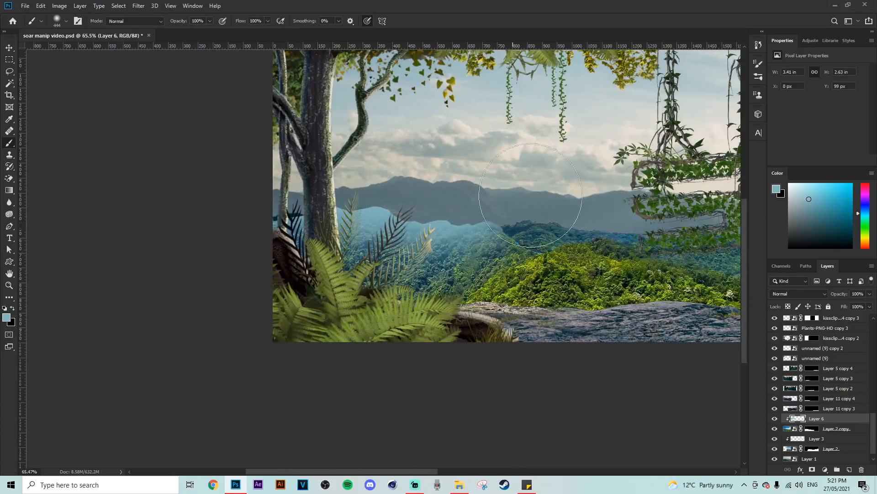
pyautogui.moveTo(493, 201); pyautogui.dragTo(667, 223)
pyautogui.moveTo(407, 472); pyautogui.dragTo(443, 472)
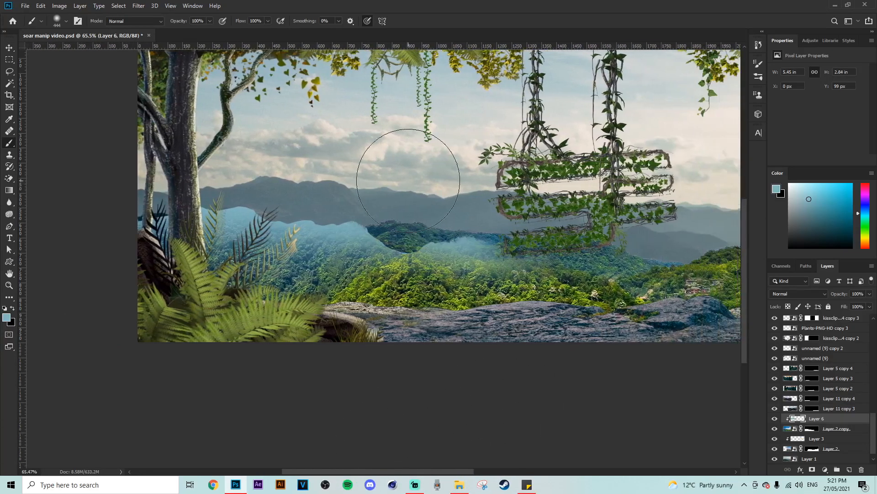
pyautogui.moveTo(583, 255); pyautogui.dragTo(679, 278)
pyautogui.moveTo(439, 237); pyautogui.dragTo(485, 269)
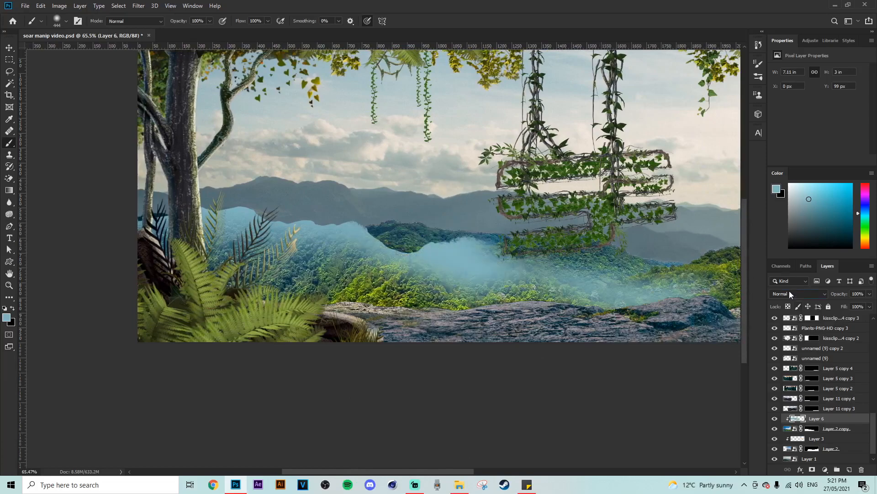
# - Set Layer 6 to Screen, paint more haze across the hills with a 1123 px brush, and reduce the layer's opacity to 29%
pyautogui.click(791, 295)
pyautogui.click(787, 325)
pyautogui.click(9, 49)
pyautogui.click(10, 71)
pyautogui.scroll(-3, 137, 183)
pyautogui.scroll(1, 138, 183)
pyautogui.click(10, 143)
pyautogui.moveTo(167, 214); pyautogui.dragTo(236, 215)
pyautogui.moveTo(106, 293); pyautogui.dragTo(629, 341)
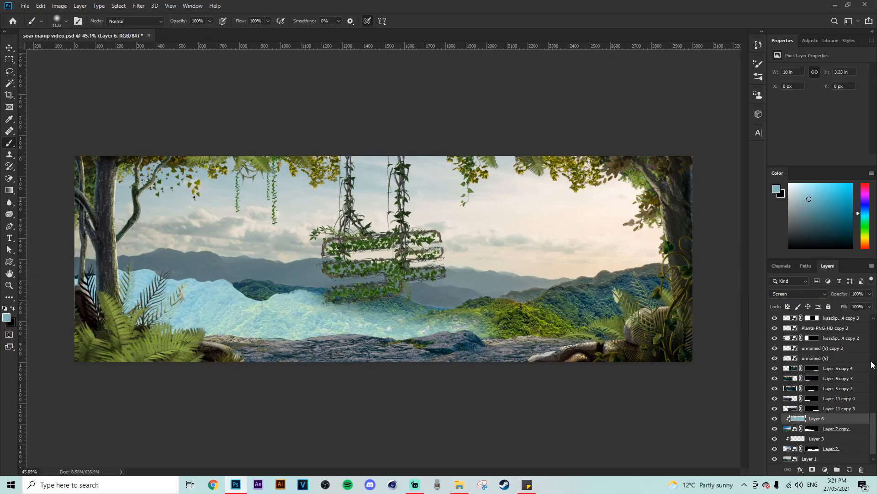
pyautogui.moveTo(871, 296); pyautogui.dragTo(841, 304)
# - Add an Exposure adjustment of -1.26 above Layer 6 and clip it to the hills layer
pyautogui.click(835, 430)
pyautogui.click(837, 420)
pyautogui.click(811, 42)
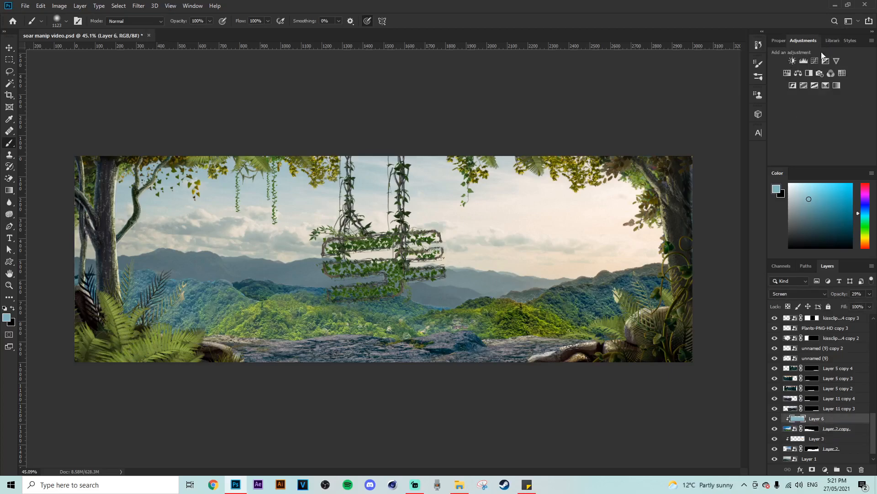
pyautogui.click(828, 64)
pyautogui.moveTo(819, 93); pyautogui.dragTo(811, 93)
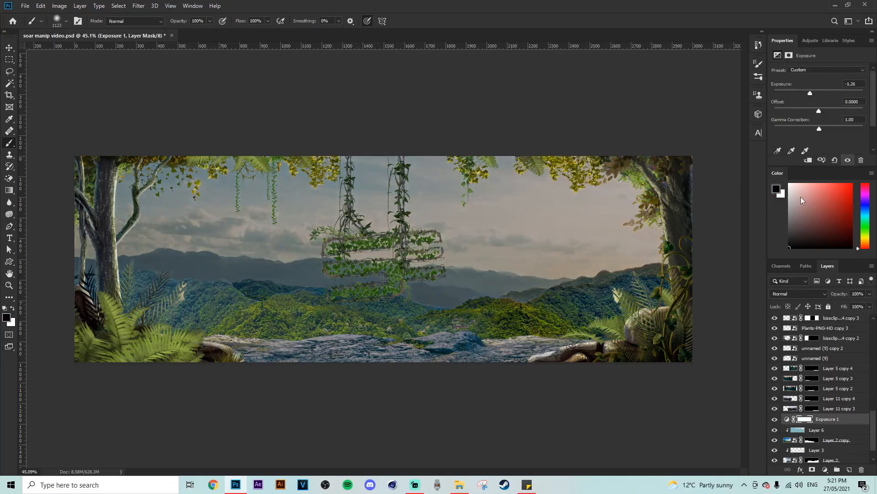
pyautogui.keyDown('alt'); pyautogui.click(826, 420); pyautogui.keyUp('alt')
pyautogui.moveTo(812, 93); pyautogui.dragTo(811, 93)
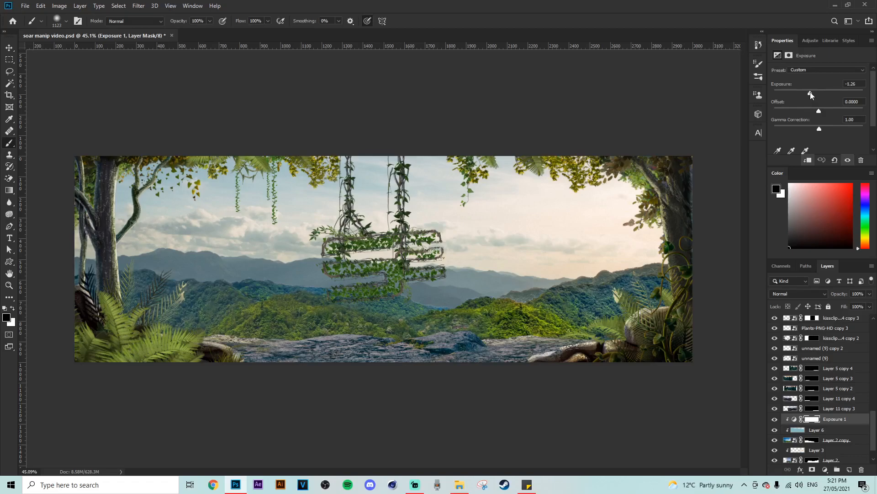
# - Add a new layer above Exposure 1, clipped to the hills, and set the brush colour to white
pyautogui.scroll(-3, 478, 263)
pyautogui.scroll(2, 477, 263)
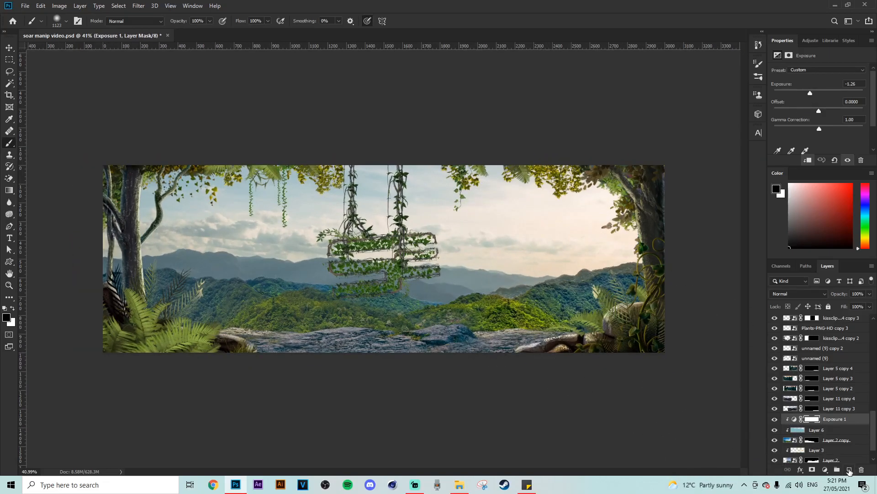
pyautogui.click(849, 470)
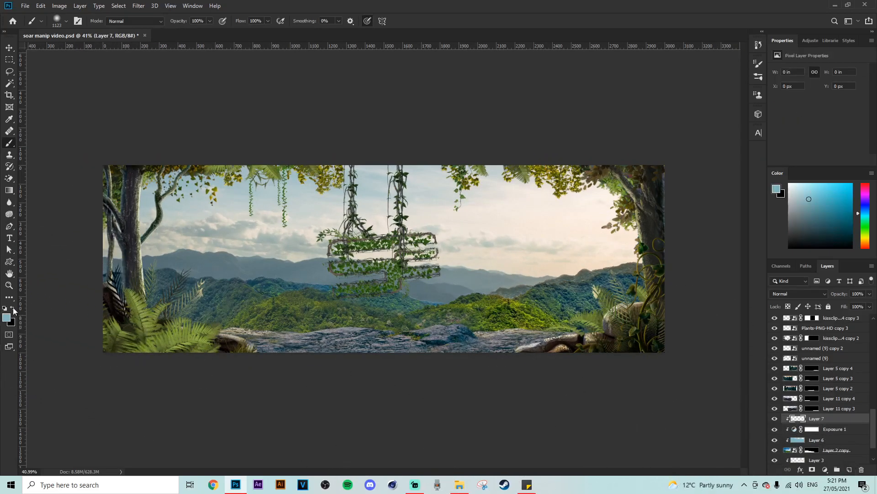
pyautogui.click(12, 309)
pyautogui.click(7, 317)
pyautogui.click(571, 317)
pyautogui.click(767, 314)
pyautogui.press('b')
# - Paint soft white highlights along the left hills' ridge down to the central rocks and set Layer 7 to Overlay
pyautogui.scroll(3, 152, 265)
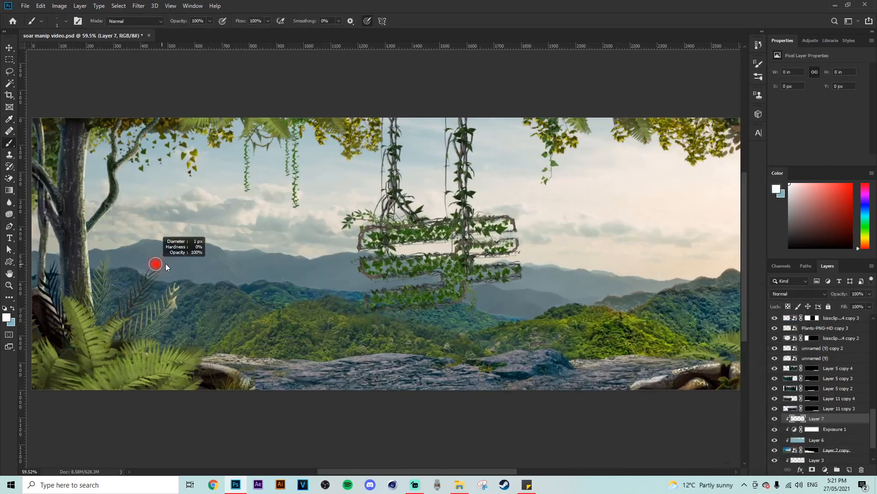
pyautogui.moveTo(44, 272)
pyautogui.mouseDown()
pyautogui.moveTo(240, 287)
pyautogui.moveTo(530, 348)
pyautogui.moveTo(496, 339)
pyautogui.mouseUp()
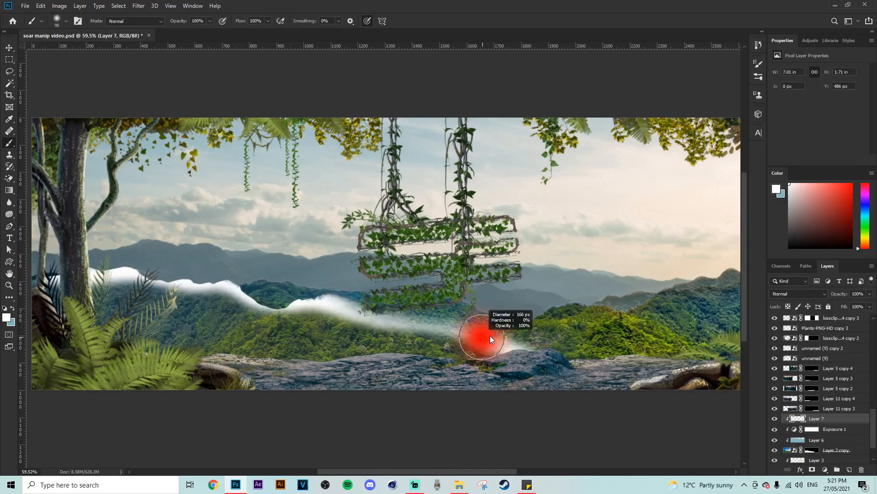
pyautogui.moveTo(420, 324); pyautogui.dragTo(555, 344)
pyautogui.scroll(-2, 457, 320)
pyautogui.moveTo(68, 275); pyautogui.dragTo(123, 274)
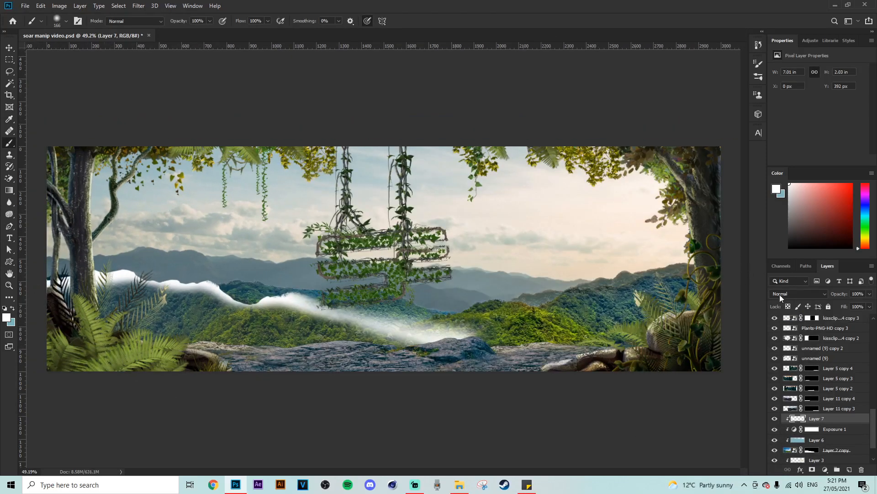
pyautogui.click(780, 294)
pyautogui.click(795, 359)
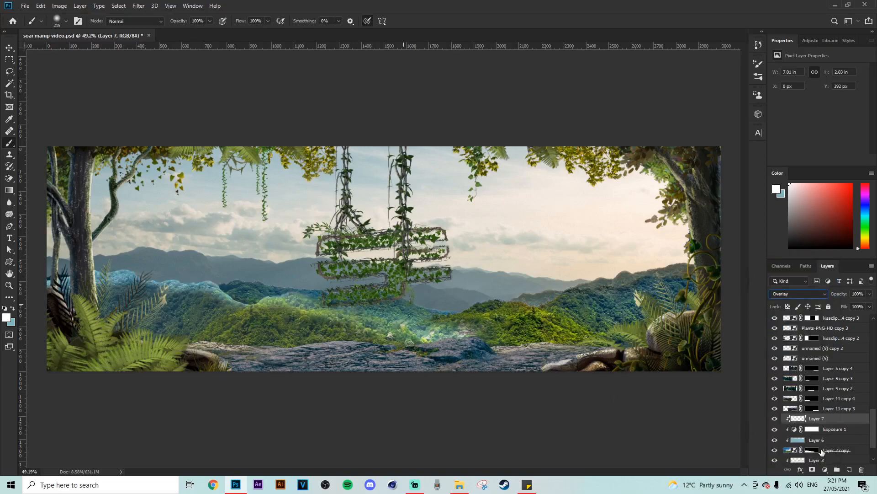
# - Adjust Layer 7's Blend If for the underlying layer, splitting the black slider to 0 / 161
pyautogui.click(800, 470)
pyautogui.click(818, 383)
pyautogui.moveTo(624, 155); pyautogui.dragTo(564, 128)
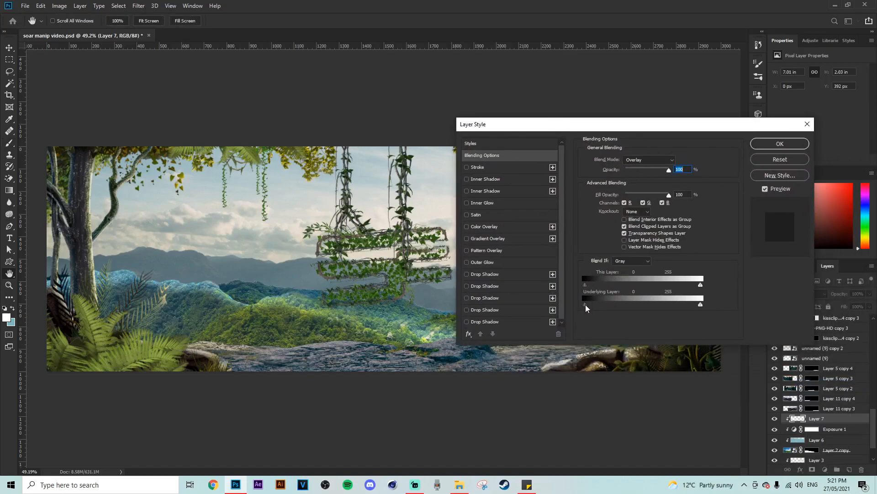
pyautogui.moveTo(587, 305); pyautogui.dragTo(692, 307)
pyautogui.moveTo(654, 310)
pyautogui.mouseDown()
pyautogui.moveTo(680, 309)
pyautogui.moveTo(661, 309)
pyautogui.mouseUp()
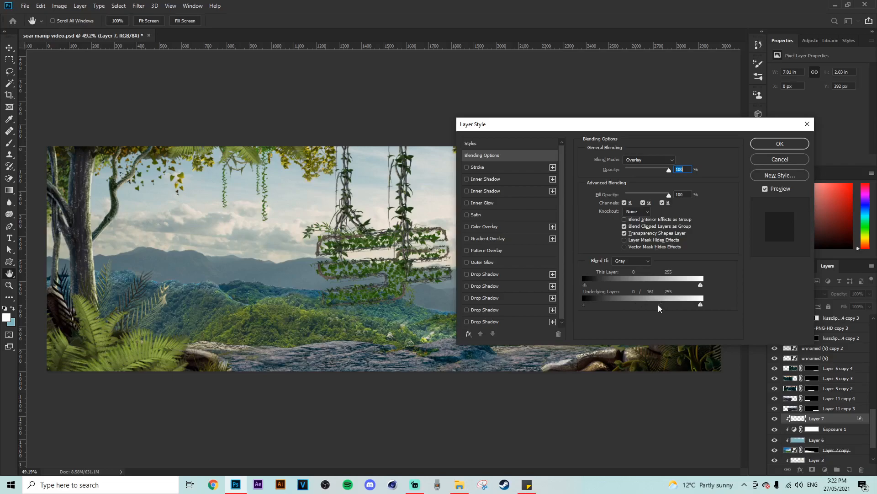
pyautogui.click(780, 144)
# - Compare the hills with and without the Layer 7 highlights, up close and across the whole banner
pyautogui.click(774, 419)
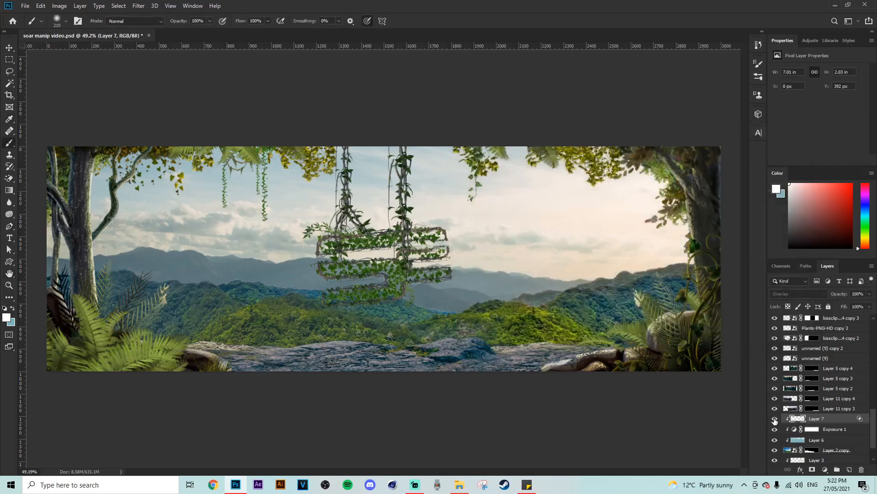
pyautogui.click(775, 420)
pyautogui.scroll(-6, 382, 340)
pyautogui.scroll(6, 383, 341)
pyautogui.scroll(3, 361, 337)
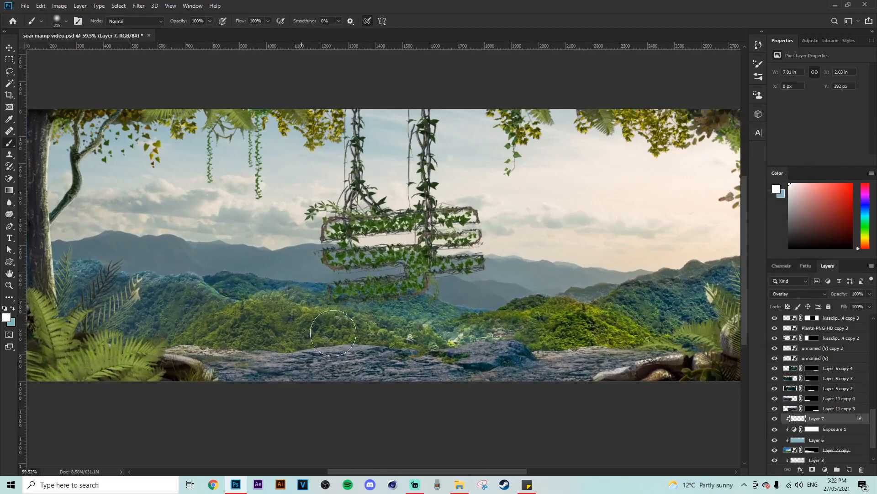
pyautogui.scroll(-4, 412, 341)
pyautogui.scroll(1, 436, 341)
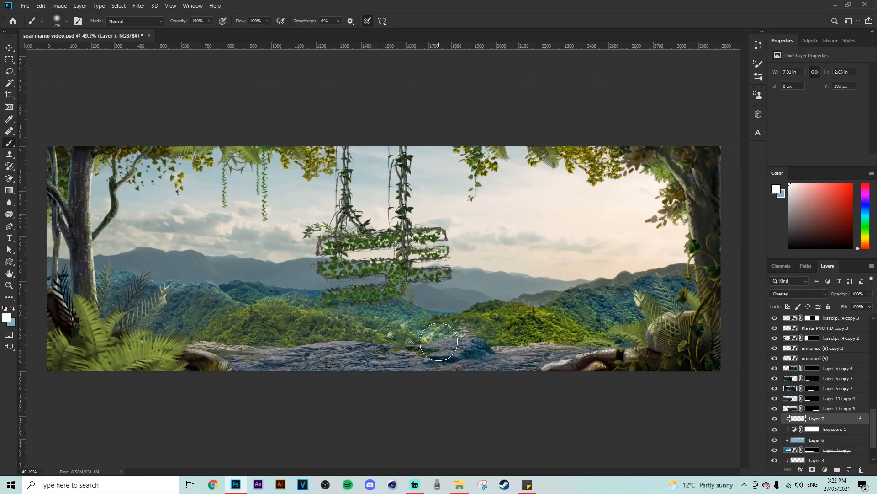
pyautogui.scroll(-1, 436, 342)
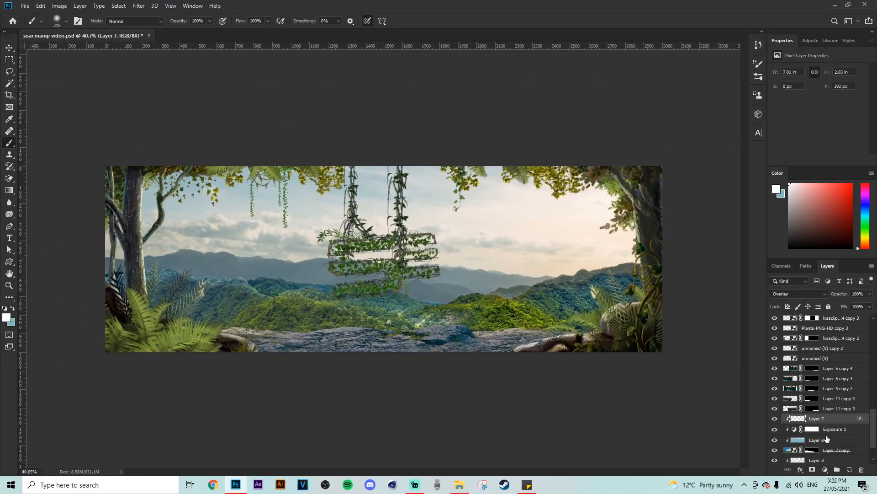
# - Add a new clipped layer directly above Layer 3 for the mountains in Layer 2
pyautogui.click(825, 407)
pyautogui.scroll(-3, 832, 425)
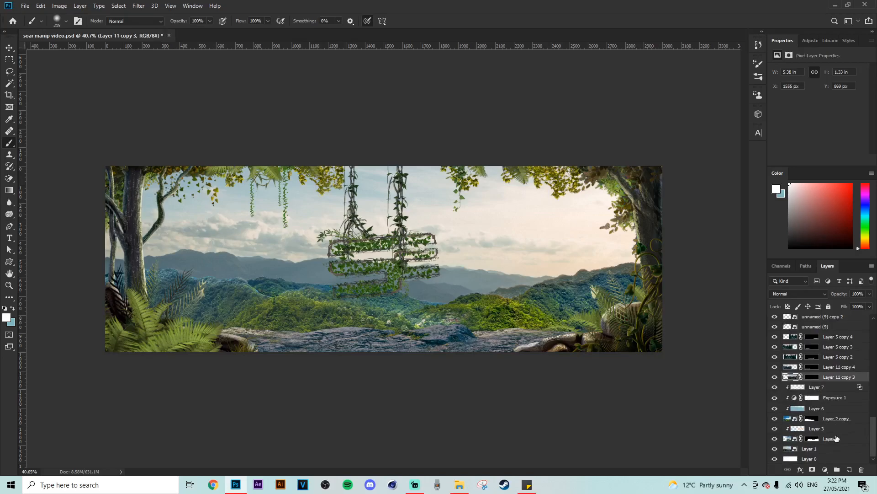
pyautogui.click(836, 432)
pyautogui.click(851, 470)
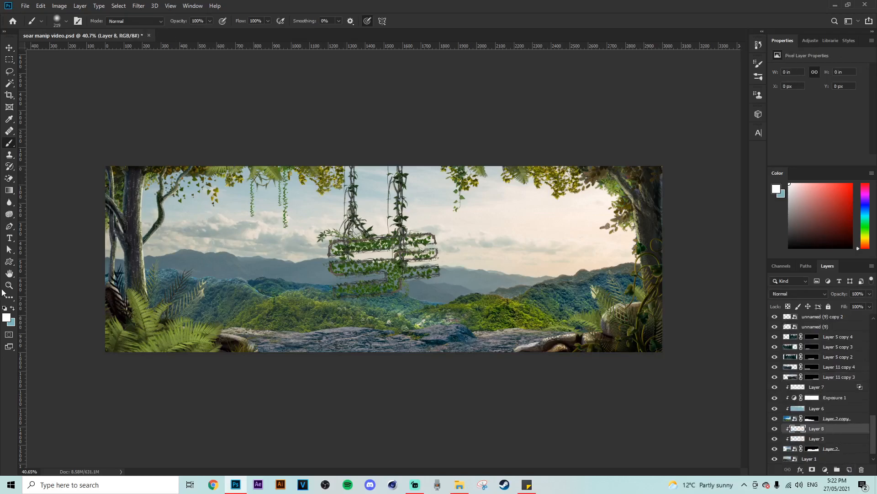
# - Paint soft light-blue haze with a large brush across the hills on Layer 8, from the left ridge to the right mountains
pyautogui.click(13, 309)
pyautogui.moveTo(480, 254); pyautogui.dragTo(502, 254)
pyautogui.moveTo(326, 277); pyautogui.dragTo(228, 229)
pyautogui.moveTo(329, 242); pyautogui.dragTo(403, 242)
pyautogui.moveTo(228, 209)
pyautogui.mouseDown()
pyautogui.moveTo(438, 205)
pyautogui.moveTo(466, 220)
pyautogui.moveTo(470, 233)
pyautogui.mouseUp()
pyautogui.moveTo(565, 303); pyautogui.dragTo(537, 302)
pyautogui.moveTo(557, 345)
pyautogui.mouseDown()
pyautogui.moveTo(531, 346)
pyautogui.moveTo(624, 351)
pyautogui.moveTo(455, 364)
pyautogui.moveTo(523, 382)
pyautogui.moveTo(599, 383)
pyautogui.mouseUp()
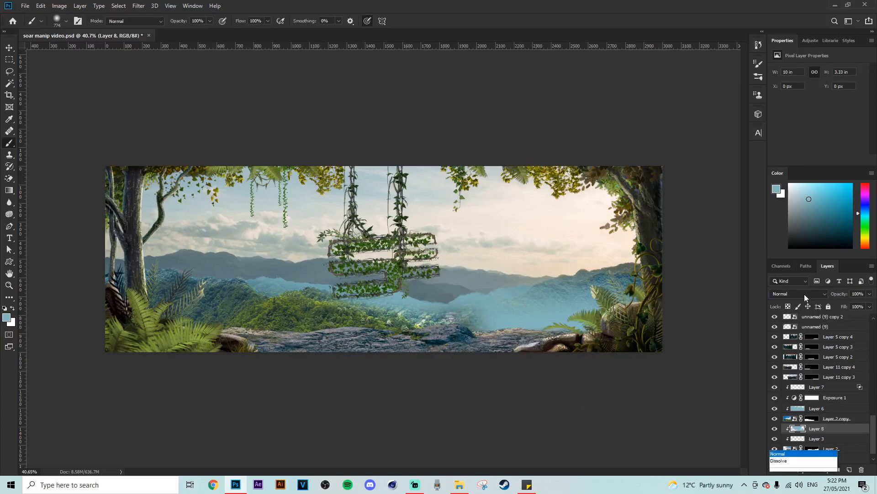
# - Set Layer 8's blend mode to Screen and its opacity to 36%
pyautogui.click(804, 295)
pyautogui.click(795, 328)
pyautogui.moveTo(871, 307)
pyautogui.mouseDown()
pyautogui.moveTo(831, 303)
pyautogui.moveTo(843, 304)
pyautogui.mouseUp()
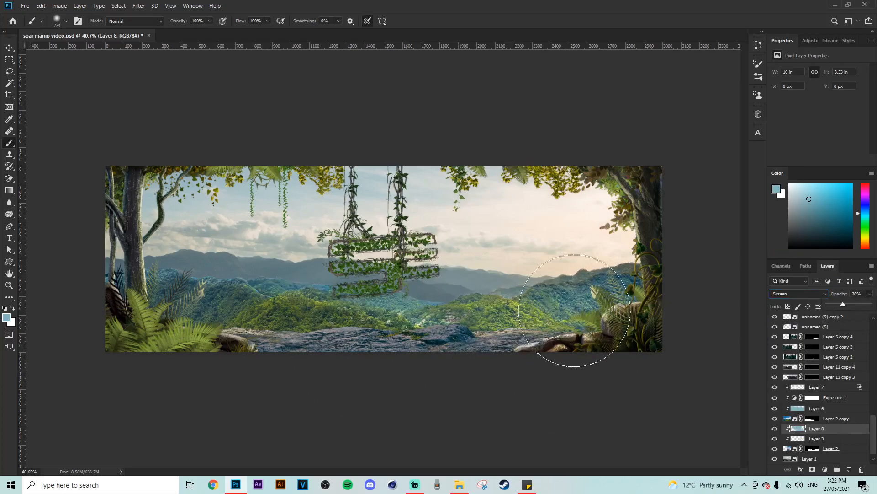
# - Add a clipped Exposure adjustment above Layer 8 and set its exposure to -1.54 to darken the mountains
pyautogui.scroll(1, 575, 310)
pyautogui.click(812, 40)
pyautogui.click(830, 64)
pyautogui.moveTo(819, 92); pyautogui.dragTo(809, 92)
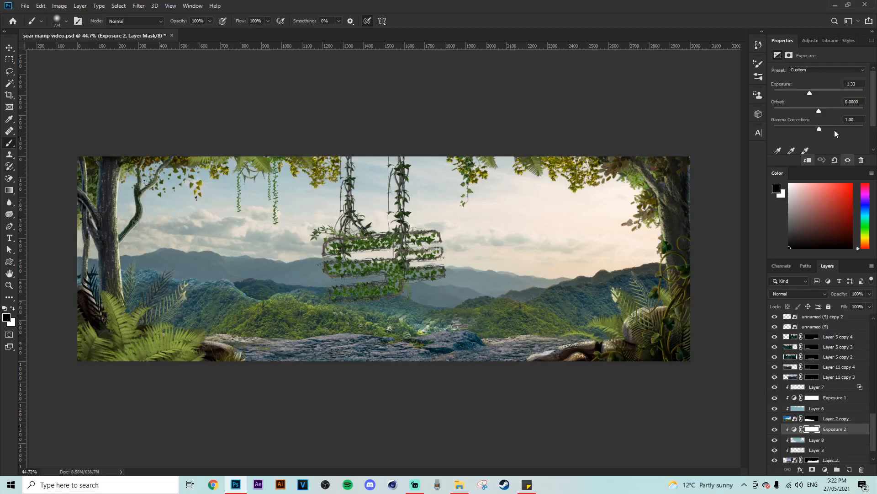
pyautogui.scroll(-3, 548, 235)
pyautogui.scroll(4, 458, 316)
pyautogui.scroll(1, 458, 316)
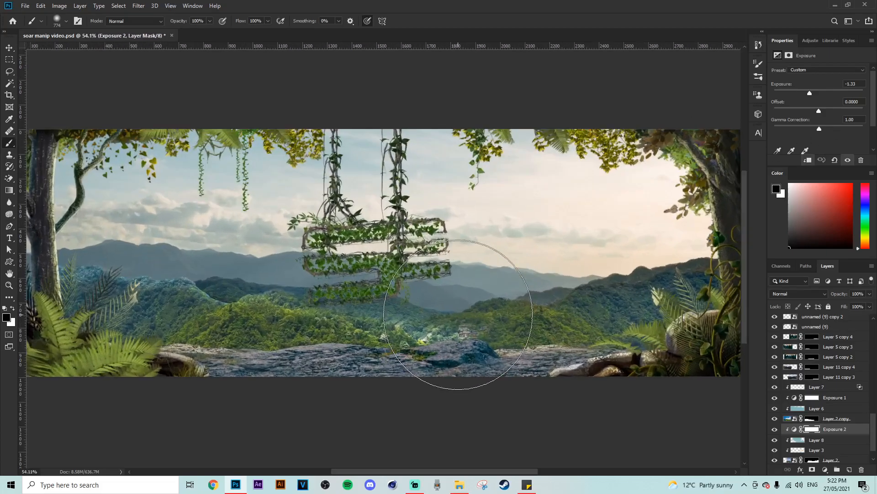
pyautogui.scroll(-1, 461, 274)
pyautogui.scroll(1, 548, 274)
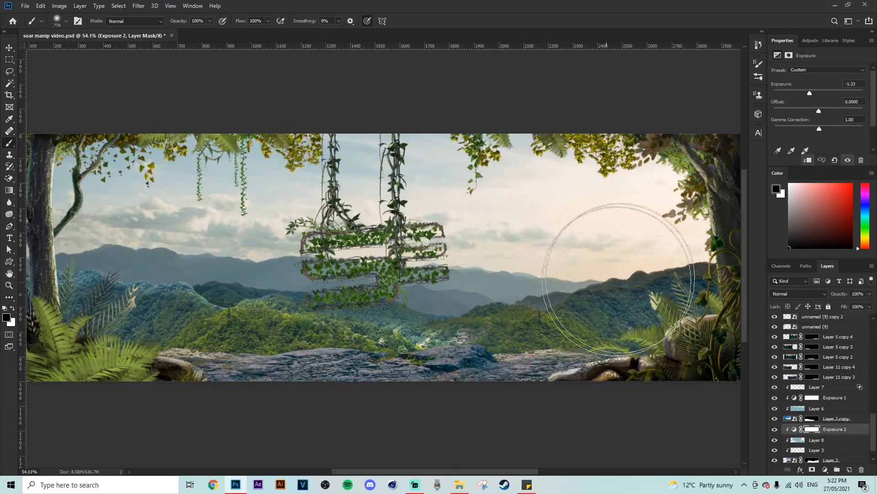
pyautogui.moveTo(810, 93); pyautogui.dragTo(808, 94)
# - Paint black with a soft brush on the new Exposure adjustment's mask along the right mountains' ridge to restore brightness there
pyautogui.scroll(3, 526, 363)
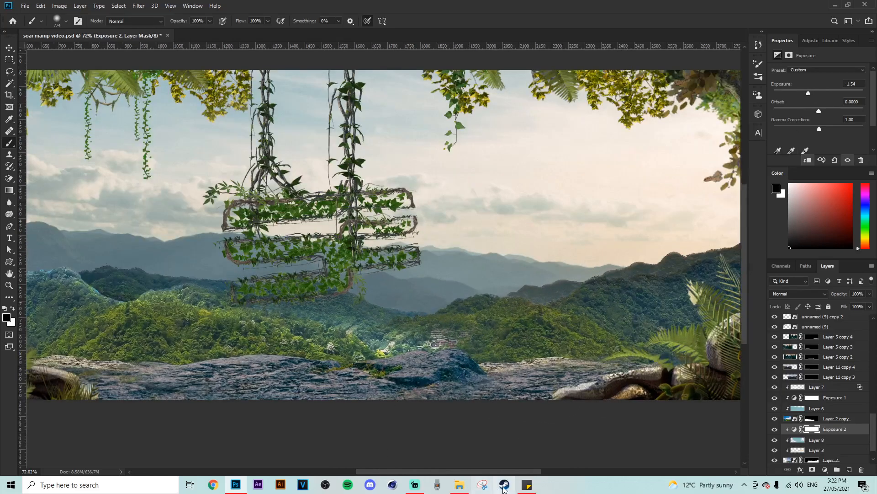
pyautogui.moveTo(514, 475); pyautogui.dragTo(532, 474)
pyautogui.moveTo(613, 255); pyautogui.dragTo(563, 255)
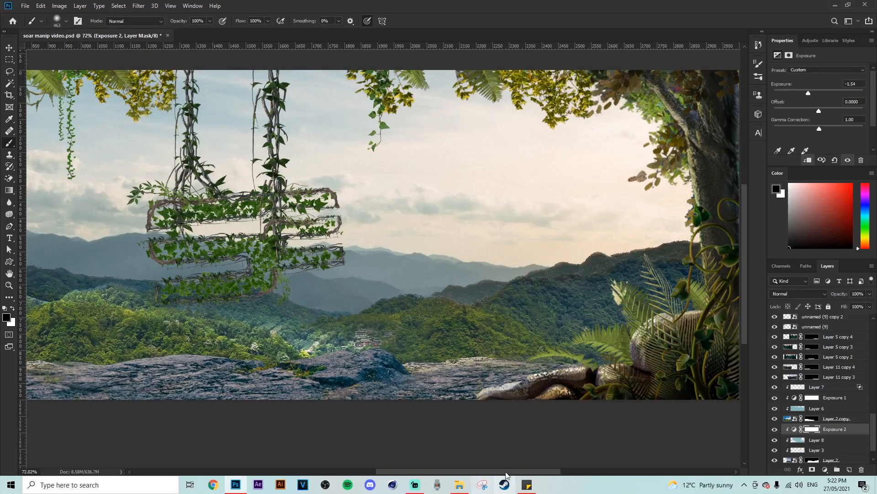
pyautogui.moveTo(518, 476); pyautogui.dragTo(543, 475)
pyautogui.moveTo(410, 215); pyautogui.dragTo(382, 218)
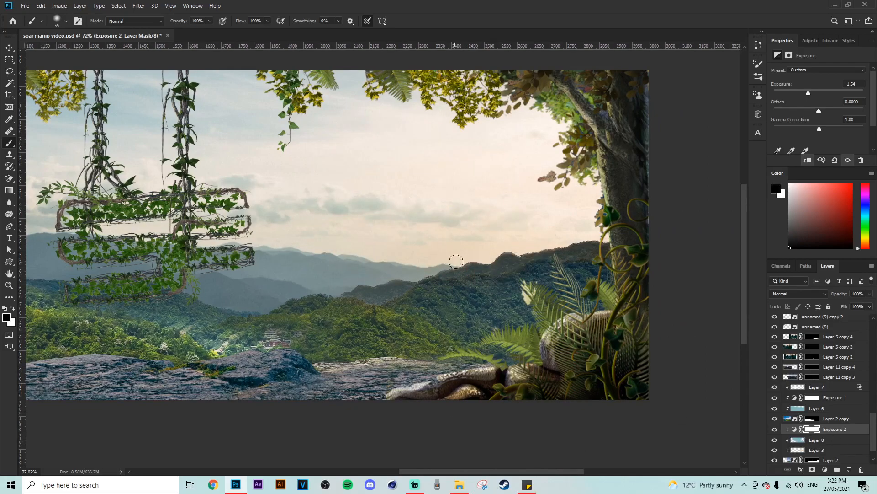
pyautogui.scroll(3, 517, 264)
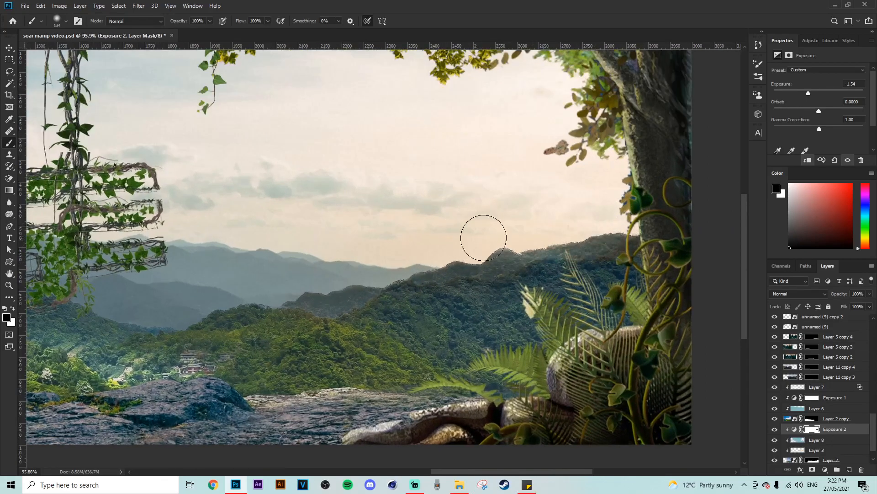
pyautogui.scroll(-3, 566, 216)
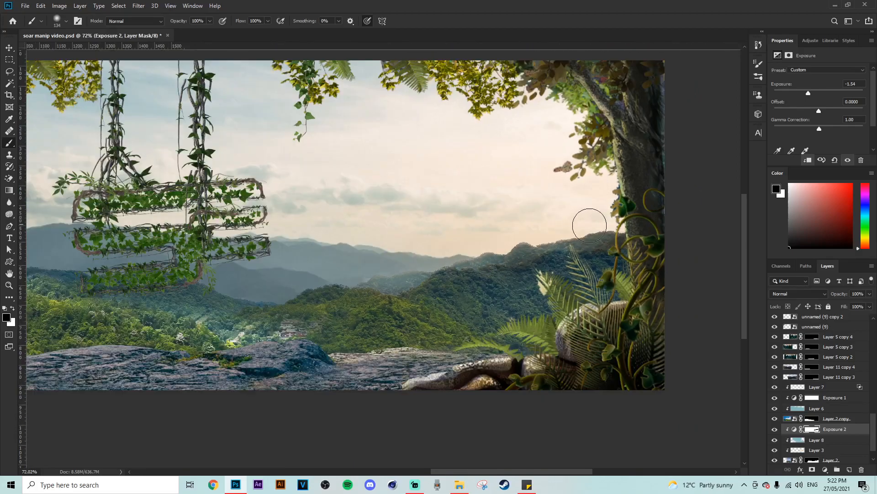
pyautogui.scroll(-3, 426, 226)
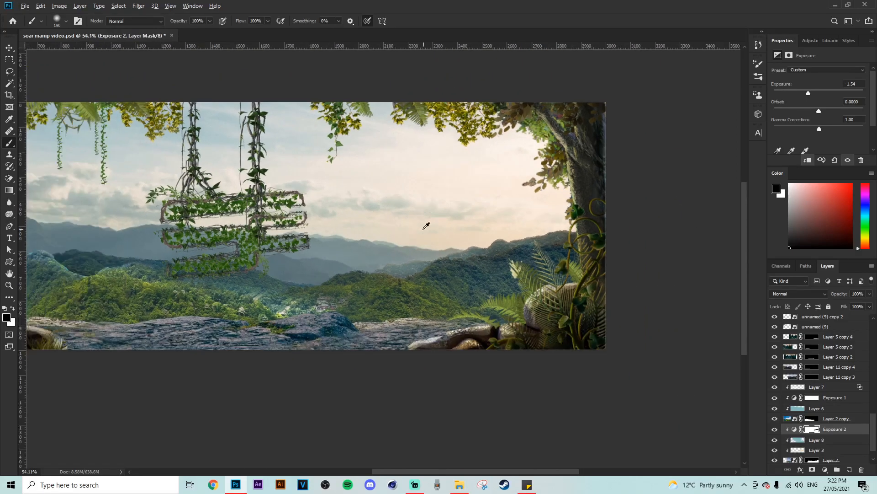
pyautogui.scroll(-5, 385, 258)
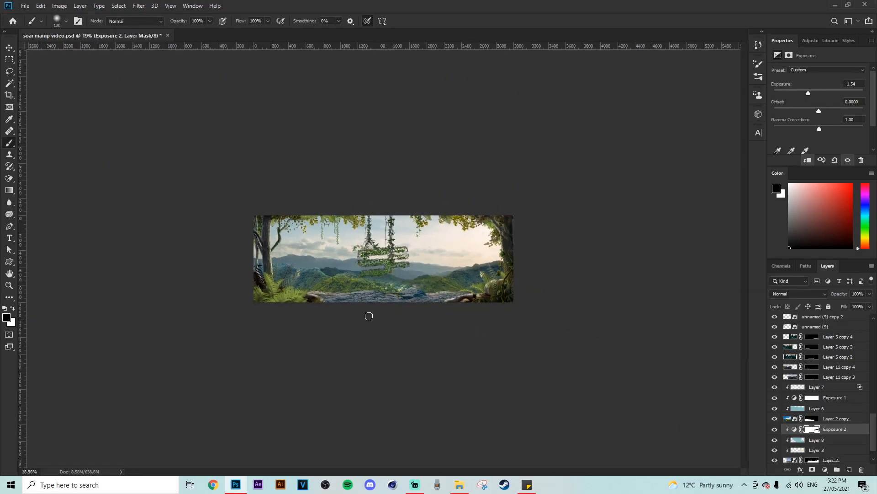
# - Add a new clipped layer directly above Layer 7 and ready a large soft brush with black as foreground colour
pyautogui.scroll(4, 369, 314)
pyautogui.moveTo(471, 471); pyautogui.dragTo(459, 471)
pyautogui.scroll(-5, 447, 360)
pyautogui.scroll(2, 335, 347)
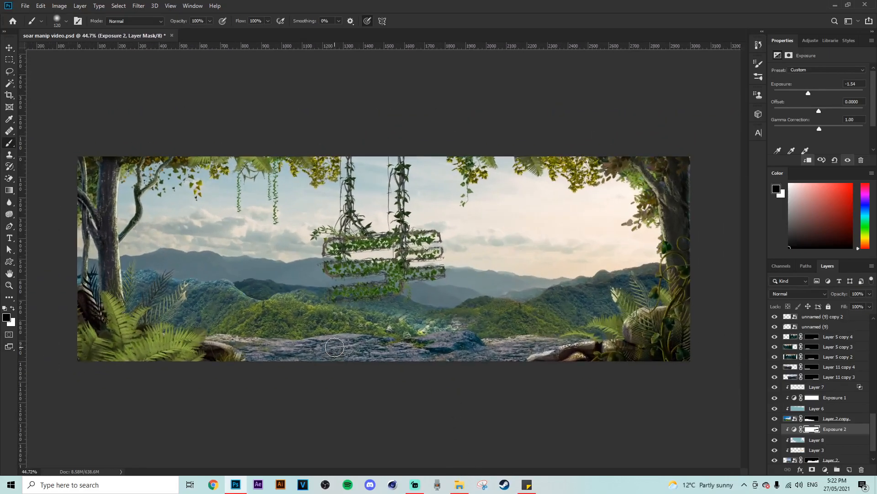
pyautogui.scroll(1, 335, 348)
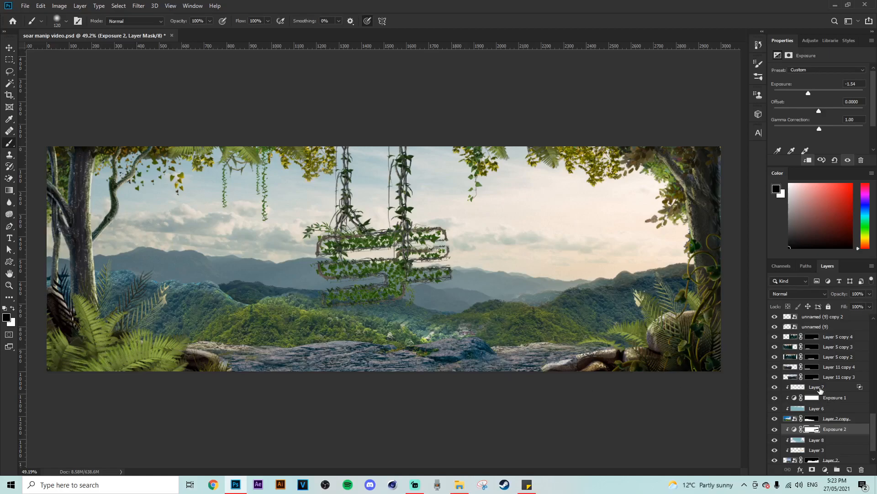
pyautogui.click(820, 389)
pyautogui.click(849, 469)
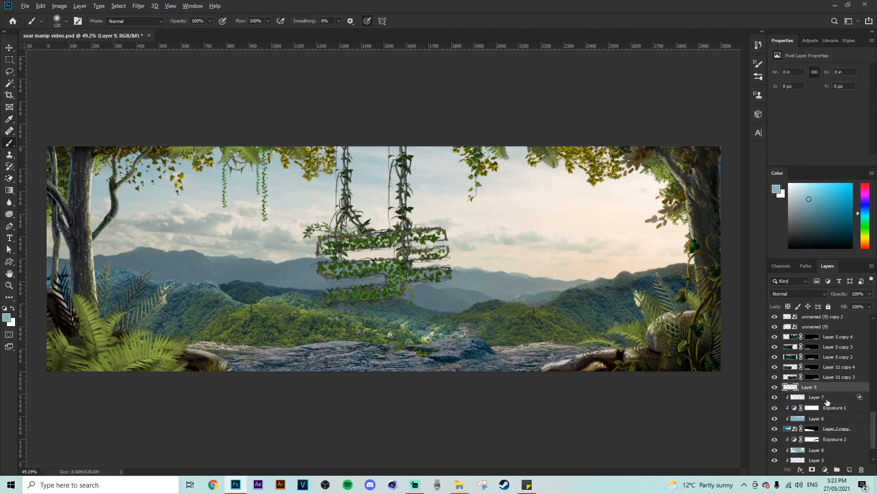
pyautogui.click(13, 308)
pyautogui.click(6, 318)
pyautogui.moveTo(584, 395); pyautogui.dragTo(569, 432)
pyautogui.click(758, 313)
pyautogui.press('b')
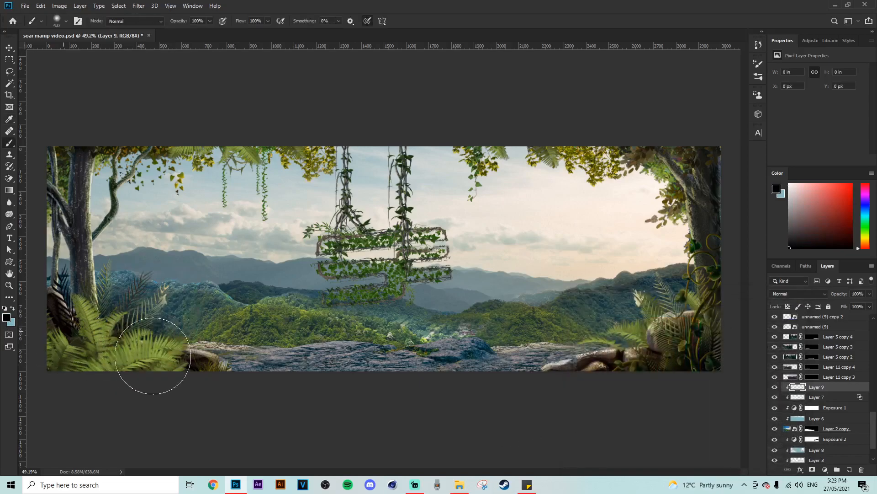
# - Paint black shading over the lower left hills on Layer 9 and set it to Soft Light at 77% opacity
pyautogui.moveTo(208, 379)
pyautogui.mouseDown()
pyautogui.moveTo(302, 380)
pyautogui.moveTo(176, 376)
pyautogui.moveTo(154, 348)
pyautogui.moveTo(59, 339)
pyautogui.moveTo(155, 358)
pyautogui.moveTo(437, 375)
pyautogui.mouseUp()
pyautogui.click(775, 296)
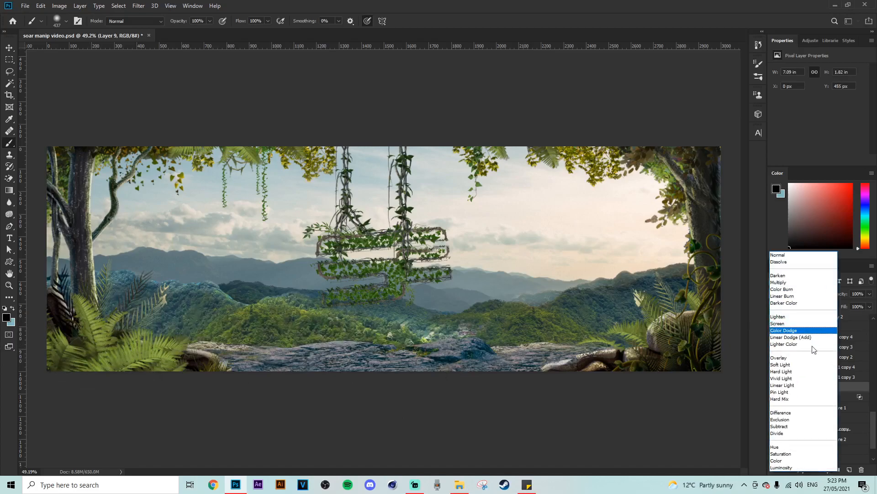
pyautogui.click(808, 360)
pyautogui.moveTo(872, 307); pyautogui.dragTo(863, 309)
# - Soften the Layer 9 shading over the middle hills with the Eraser and paint more black shading on the upper left hills
pyautogui.rightClick(9, 179)
pyautogui.click(46, 178)
pyautogui.moveTo(356, 337)
pyautogui.mouseDown()
pyautogui.moveTo(405, 353)
pyautogui.moveTo(353, 322)
pyautogui.mouseUp()
pyautogui.keyDown('alt'); pyautogui.rightClick(320, 311); pyautogui.keyUp('alt')
pyautogui.click(286, 297)
pyautogui.click(9, 143)
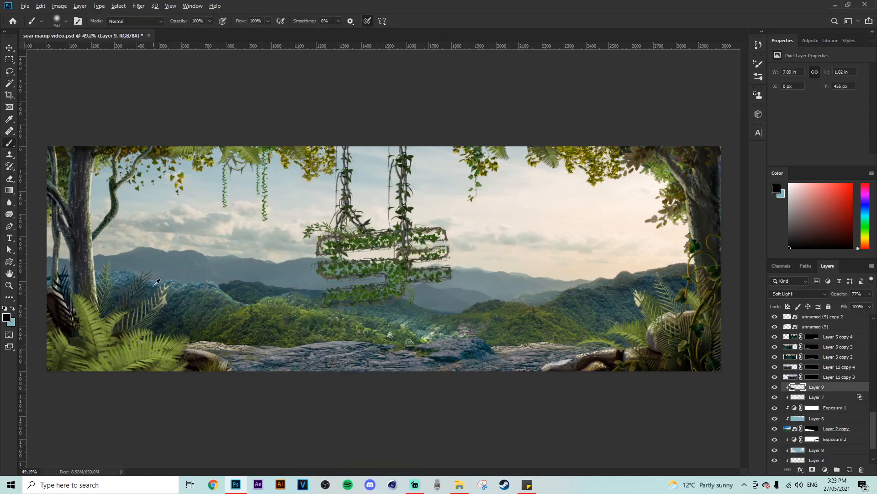
pyautogui.scroll(-1, 251, 306)
pyautogui.scroll(2, 249, 300)
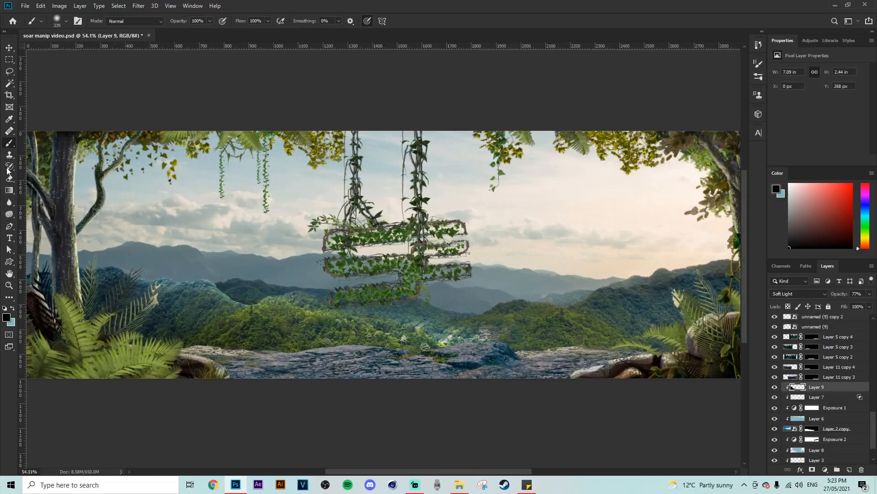
# - Erase the Layer 9 shading along the left hills' ridge with a soft eraser of about 130 px
pyautogui.click(9, 178)
pyautogui.keyDown('alt'); pyautogui.rightClick(156, 228); pyautogui.keyUp('alt')
pyautogui.scroll(3, 113, 255)
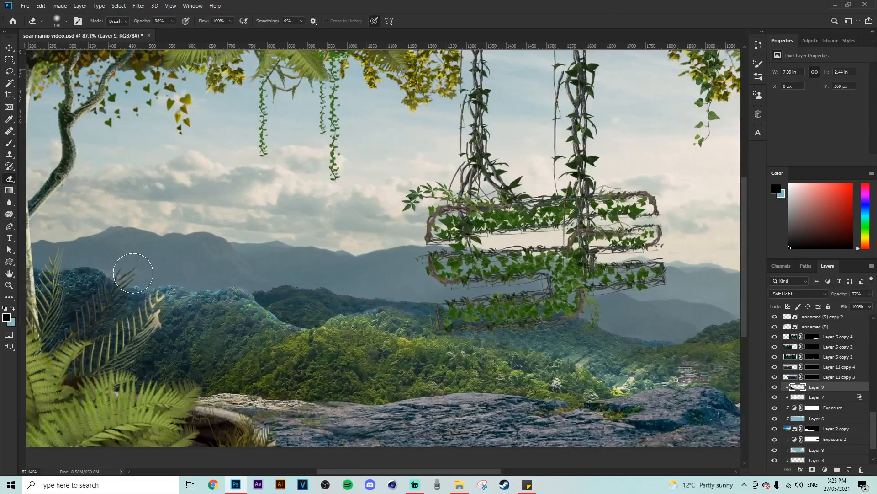
pyautogui.moveTo(451, 471); pyautogui.dragTo(408, 471)
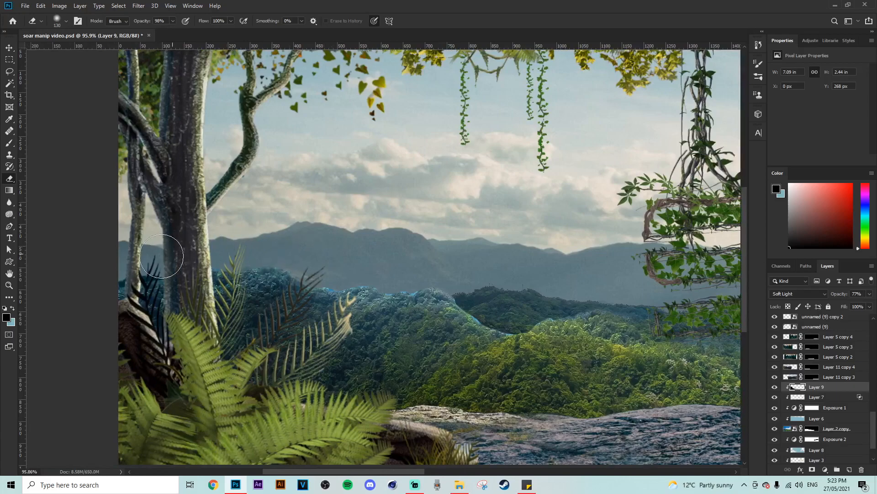
pyautogui.scroll(-1, 501, 273)
pyautogui.keyDown('alt'); pyautogui.rightClick(534, 291); pyautogui.keyUp('alt')
# - Touch up the Layer 9 shading on the middle hills with the Brush and a larger soft Eraser
pyautogui.click(9, 143)
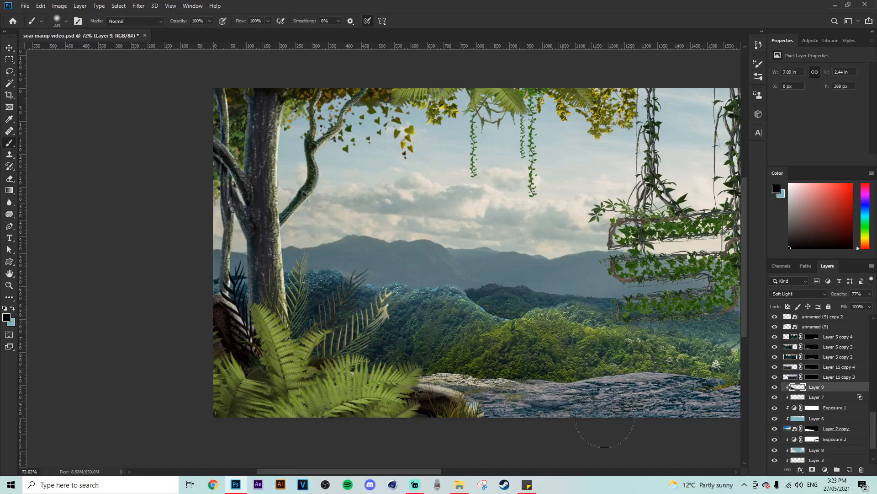
pyautogui.click(11, 180)
pyautogui.keyDown('alt'); pyautogui.rightClick(656, 313); pyautogui.keyUp('alt')
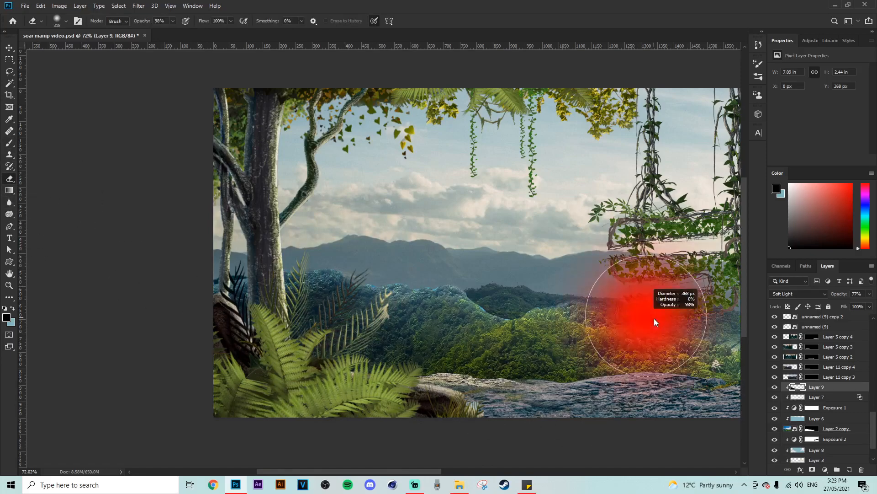
pyautogui.scroll(-2, 653, 334)
pyautogui.scroll(-2, 654, 334)
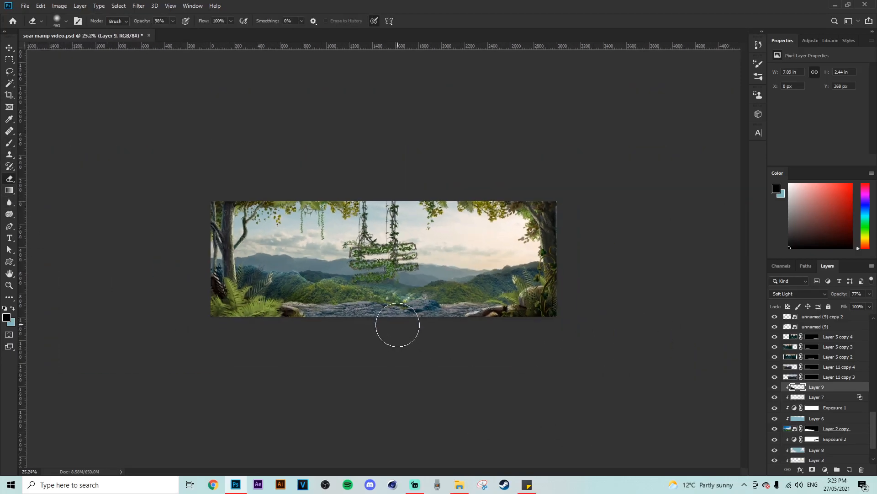
pyautogui.scroll(4, 394, 340)
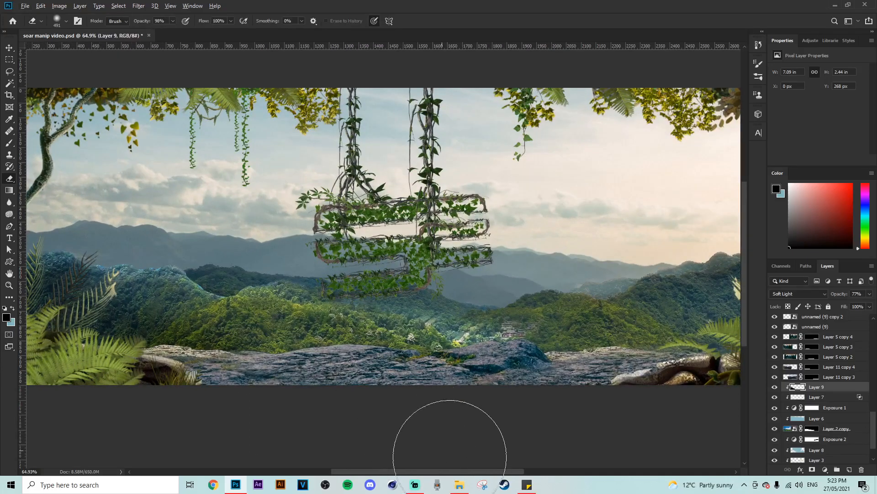
# - Target Layer 2 copy's mask and choose a small leaf-shaped brush preset for roughening the left hills' edge
pyautogui.moveTo(473, 472); pyautogui.dragTo(388, 472)
pyautogui.scroll(4, 416, 279)
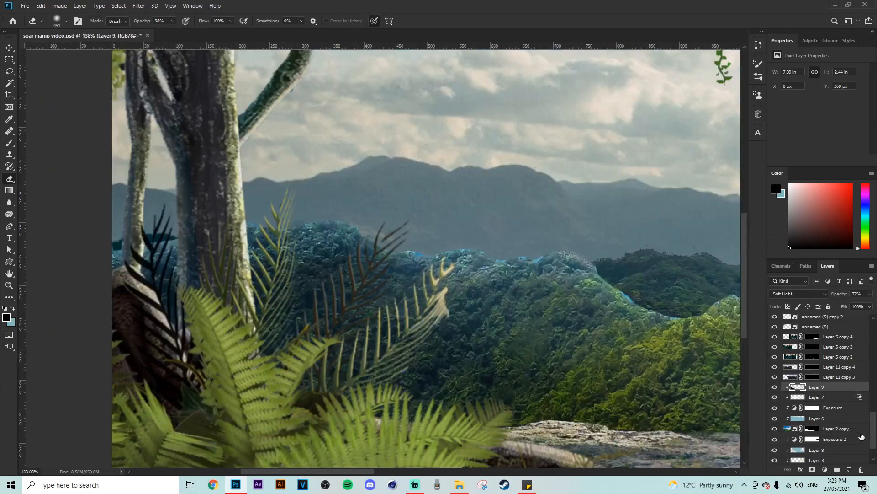
pyautogui.click(820, 401)
pyautogui.click(812, 428)
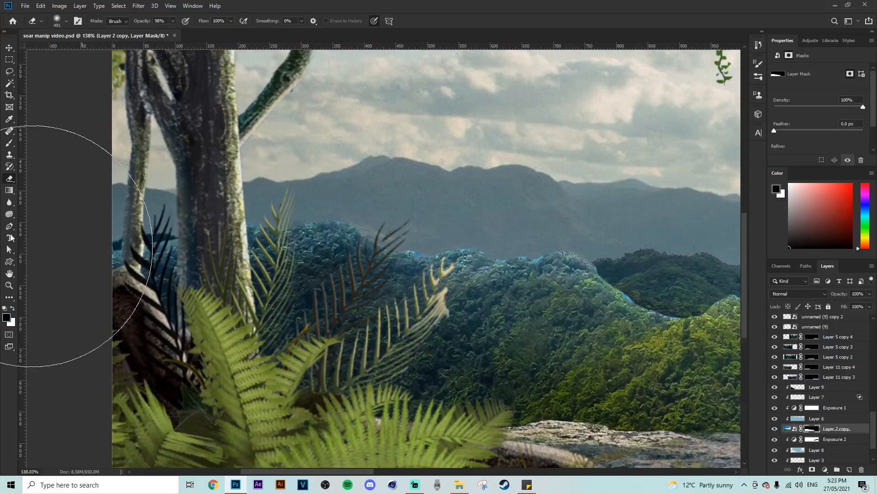
pyautogui.click(9, 144)
pyautogui.rightClick(387, 235)
pyautogui.scroll(-5, 575, 370)
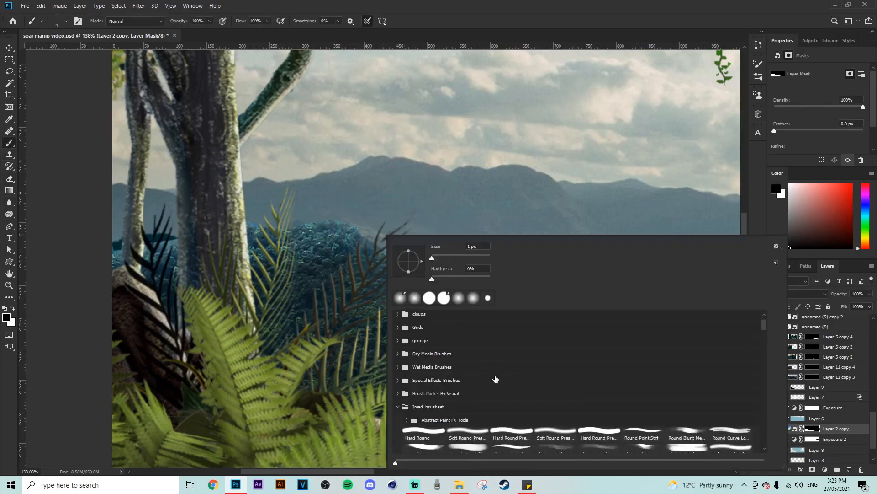
pyautogui.scroll(-10, 574, 370)
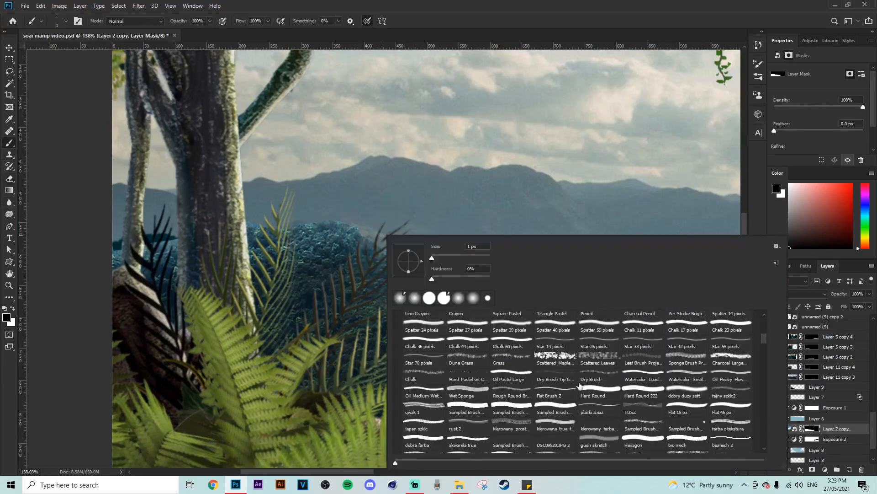
pyautogui.scroll(-3, 580, 401)
pyautogui.doubleClick(593, 404)
pyautogui.scroll(8, 297, 221)
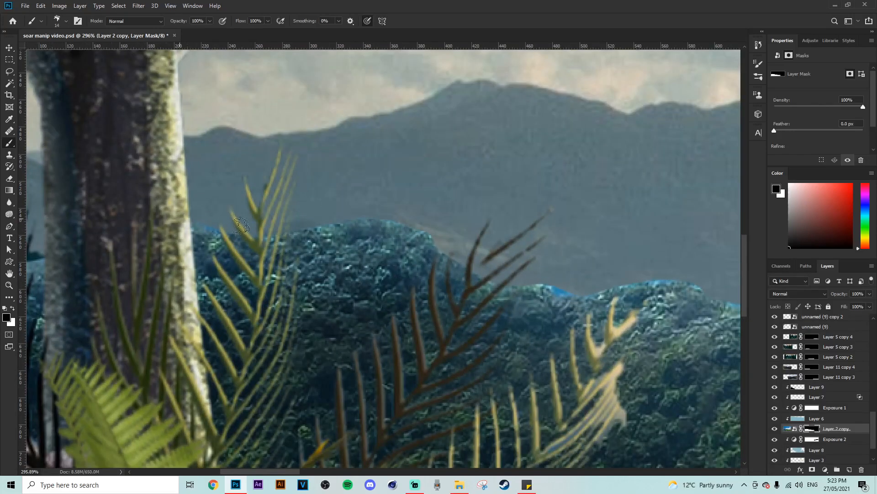
# - Mask out the blue fringe along the left ridge on Layer 2 copy with the leaf-shaped brush in black
pyautogui.moveTo(409, 221)
pyautogui.mouseDown()
pyautogui.moveTo(474, 245)
pyautogui.moveTo(439, 243)
pyautogui.moveTo(548, 286)
pyautogui.mouseUp()
pyautogui.press(']')
pyautogui.press(']')
pyautogui.moveTo(608, 286)
pyautogui.mouseDown()
pyautogui.moveTo(654, 288)
pyautogui.moveTo(341, 290)
pyautogui.mouseUp()
pyautogui.scroll(-3, 556, 277)
pyautogui.scroll(-1, 601, 281)
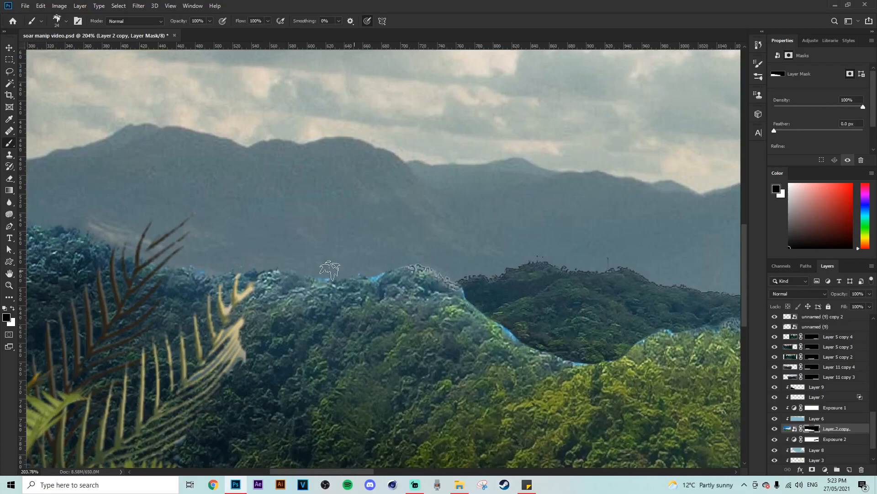
pyautogui.moveTo(424, 266); pyautogui.dragTo(430, 268)
# - Mask away the remaining blue fringe where the left ridge dips in front of the darker hill on Layer 2 copy
pyautogui.scroll(3, 423, 266)
pyautogui.moveTo(326, 279); pyautogui.dragTo(213, 278)
pyautogui.moveTo(520, 348)
pyautogui.mouseDown()
pyautogui.moveTo(639, 396)
pyautogui.moveTo(757, 359)
pyautogui.mouseUp()
pyautogui.moveTo(443, 293); pyautogui.dragTo(342, 288)
pyautogui.moveTo(138, 275); pyautogui.dragTo(113, 277)
pyautogui.scroll(-6, 581, 324)
pyautogui.moveTo(655, 366); pyautogui.dragTo(368, 362)
pyautogui.moveTo(460, 323); pyautogui.dragTo(471, 323)
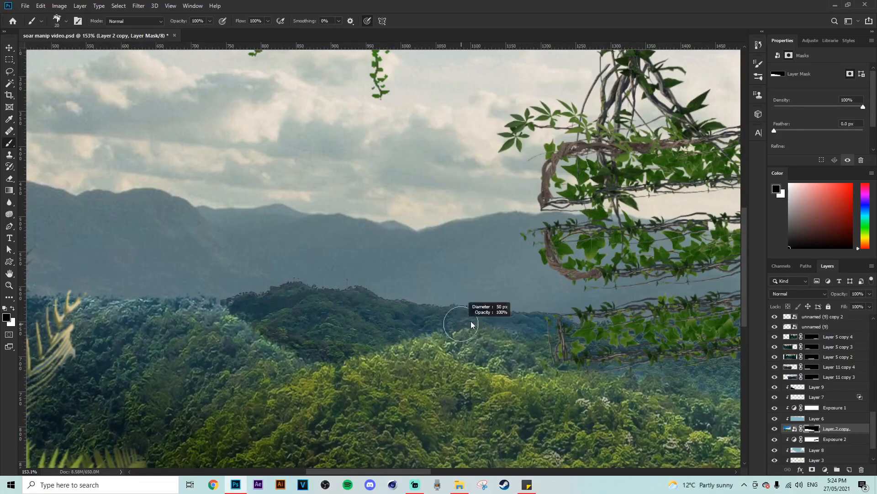
# - Blend Layer 2 copy's mask edge into the hills below the vine logo and near the central rocks with the leaf-shaped brush
pyautogui.scroll(-12, 691, 369)
pyautogui.scroll(4, 480, 348)
pyautogui.moveTo(361, 304)
pyautogui.mouseDown()
pyautogui.moveTo(409, 321)
pyautogui.moveTo(487, 322)
pyautogui.mouseUp()
pyautogui.scroll(4, 431, 330)
pyautogui.press(']')
pyautogui.press(']')
pyautogui.press(']')
pyautogui.click(381, 329)
pyautogui.moveTo(416, 332); pyautogui.dragTo(405, 333)
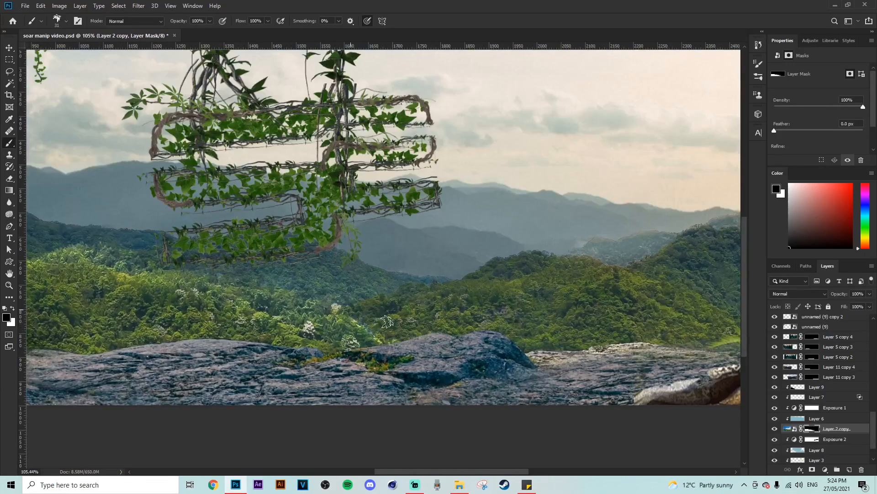
pyautogui.hotkey('ctrl', '0')
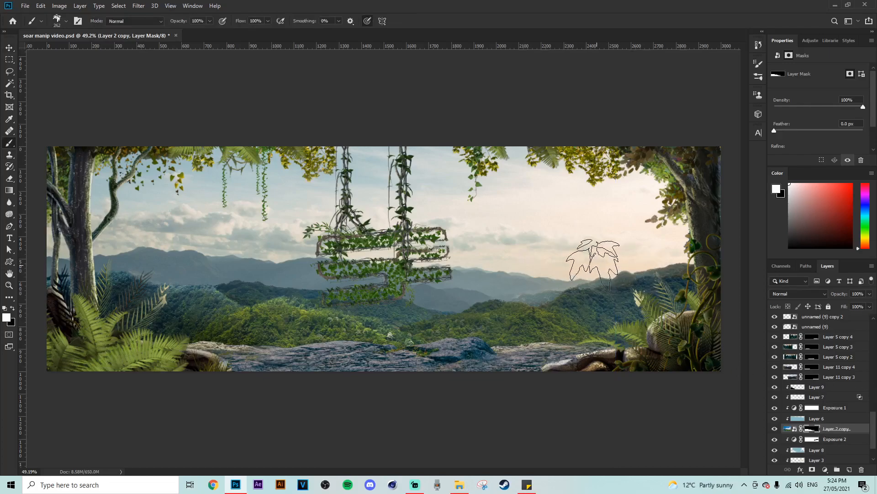
# - Choose the soft round pressure brush and add a new layer directly above Layer 1
pyautogui.rightClick(590, 257)
pyautogui.scroll(-1, 824, 385)
pyautogui.moveTo(856, 364); pyautogui.dragTo(855, 334)
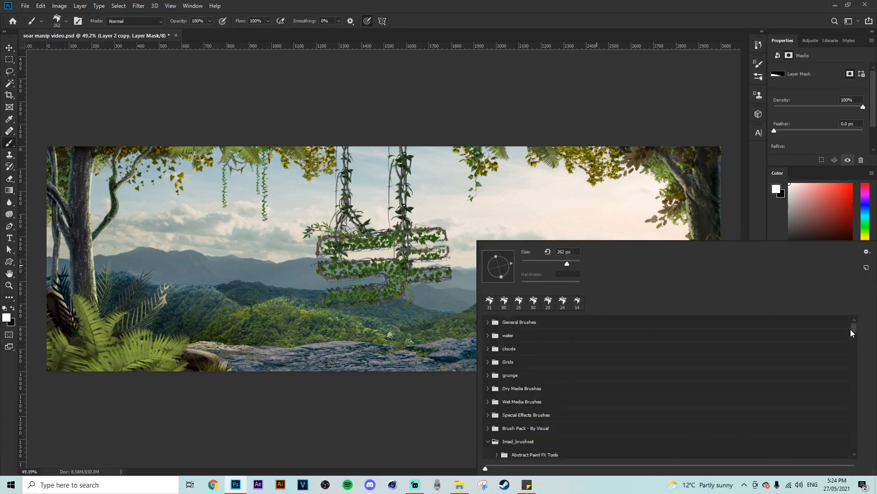
pyautogui.click(441, 331)
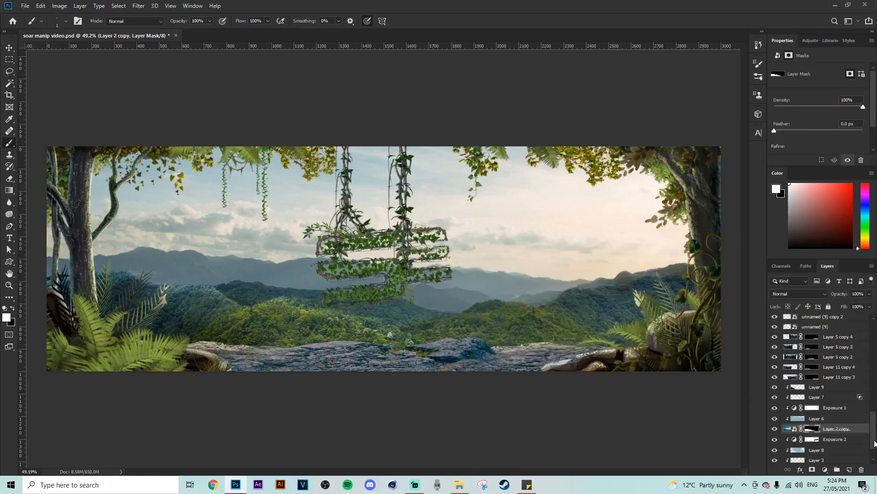
pyautogui.scroll(-2, 837, 452)
pyautogui.click(816, 449)
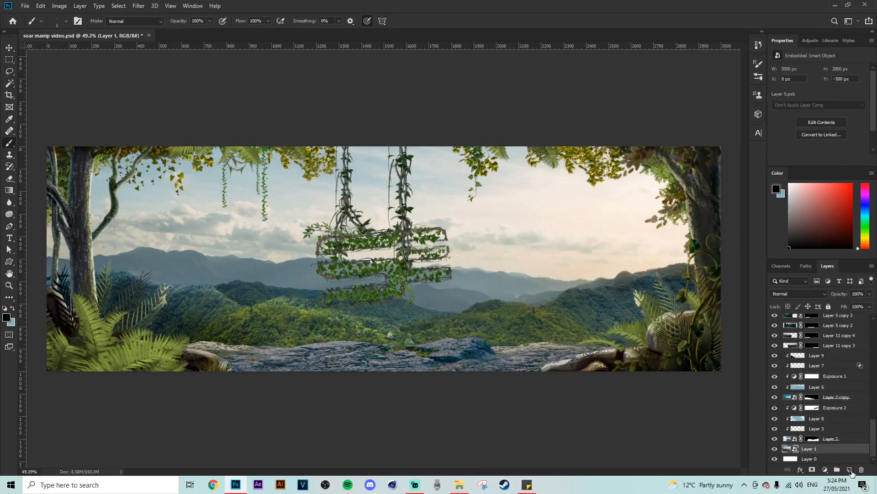
pyautogui.click(850, 470)
# - Paint a soft white sun glow behind the right-hand ridge on the new layer with a brush of about 611 px
pyautogui.moveTo(638, 302)
pyautogui.mouseDown()
pyautogui.moveTo(649, 300)
pyautogui.moveTo(628, 300)
pyautogui.mouseUp()
pyautogui.click(6, 316)
pyautogui.click(569, 317)
pyautogui.click(764, 315)
pyautogui.click(614, 290)
pyautogui.hotkey('ctrl', 'z')
pyautogui.click(630, 281)
# - Try a different blend mode on the sun glow layer
pyautogui.click(795, 296)
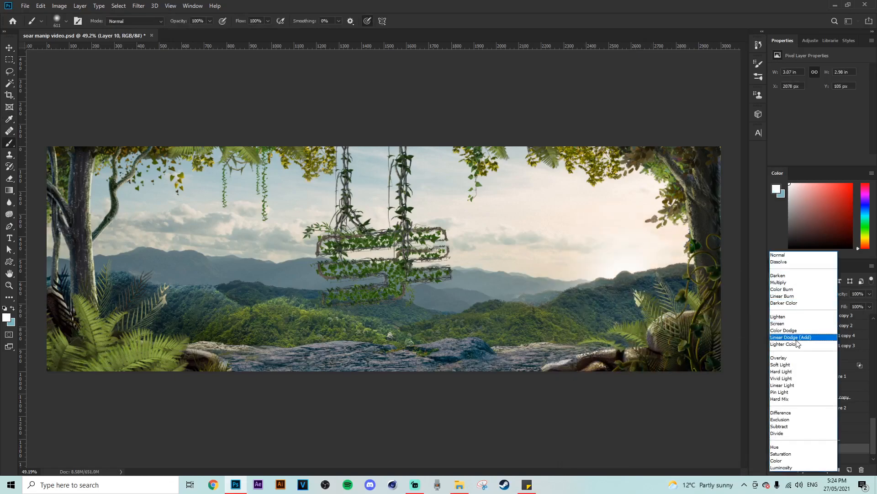
pyautogui.click(794, 361)
pyautogui.moveTo(634, 282); pyautogui.dragTo(642, 284)
pyautogui.scroll(-7, 731, 337)
pyautogui.scroll(5, 652, 331)
pyautogui.scroll(3, 602, 278)
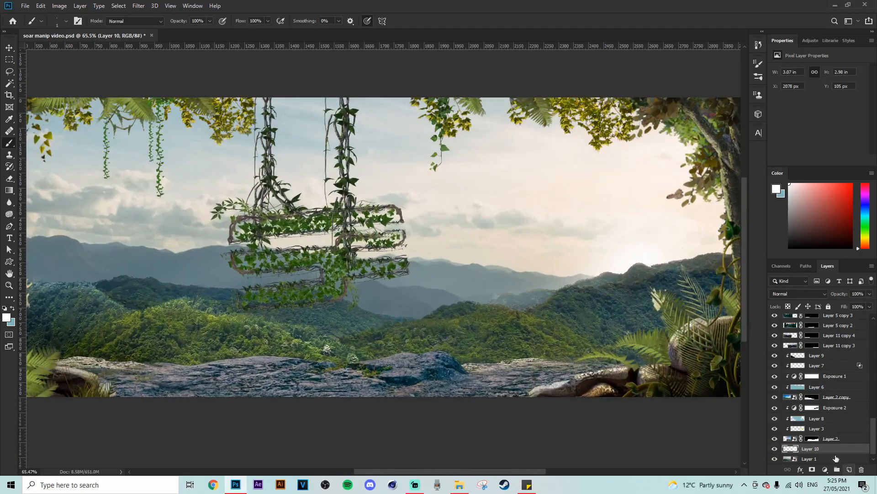
# - Add a layer above the glow and flatten the soft brush tip into a thin, diagonally tilted ellipse of 801 px
pyautogui.click(850, 469)
pyautogui.rightClick(498, 236)
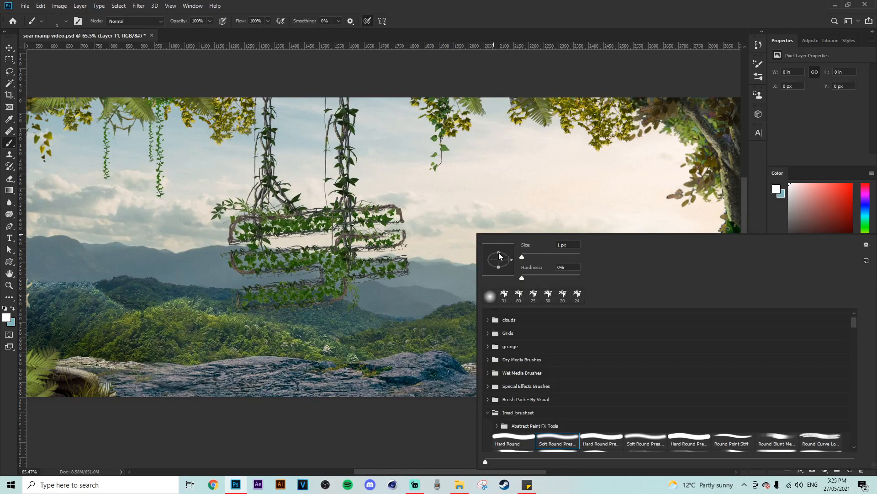
pyautogui.moveTo(498, 253); pyautogui.dragTo(499, 260)
pyautogui.moveTo(442, 217); pyautogui.dragTo(550, 236)
pyautogui.rightClick(496, 199)
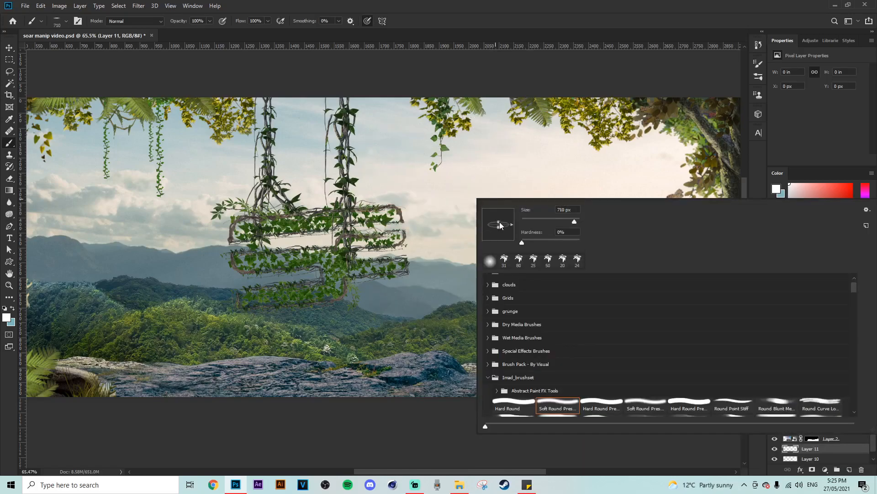
pyautogui.moveTo(457, 197); pyautogui.dragTo(475, 200)
pyautogui.rightClick(555, 232)
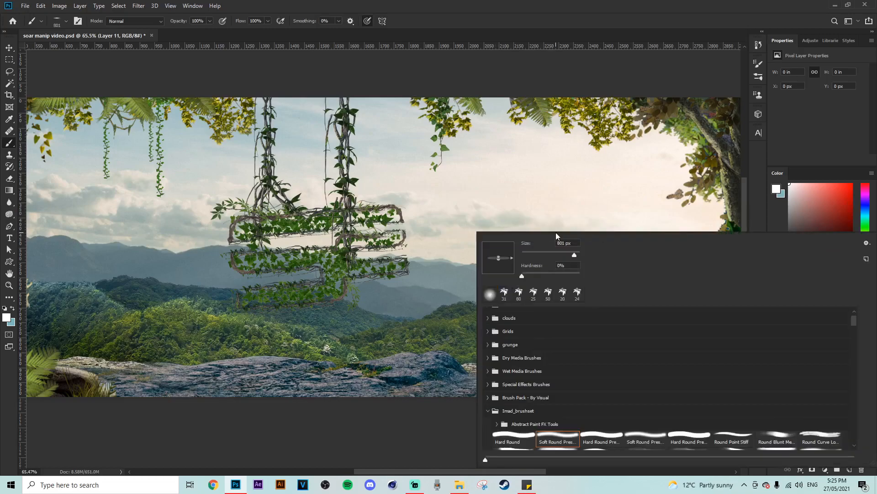
pyautogui.moveTo(512, 259); pyautogui.dragTo(512, 263)
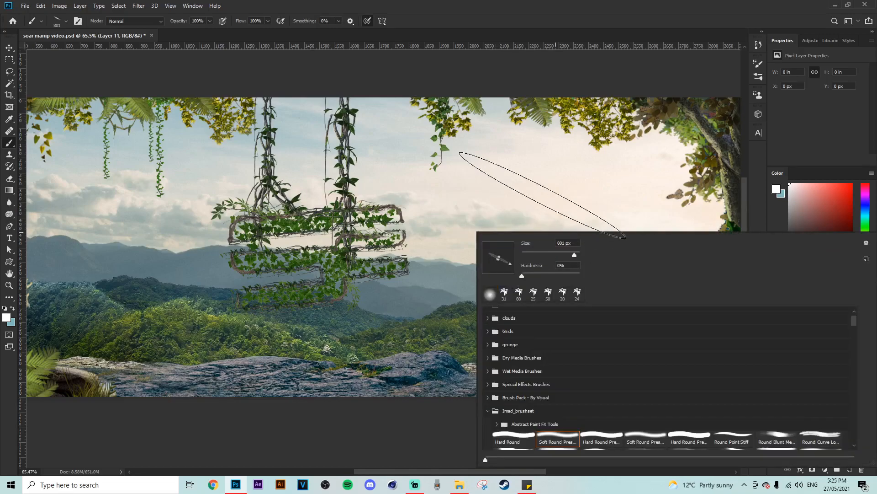
# - Paint two white light rays from the sun glow toward the upper left, tilting the tip flatter for the second
pyautogui.click(571, 176)
pyautogui.hotkey('ctrl', 'z')
pyautogui.click(594, 230)
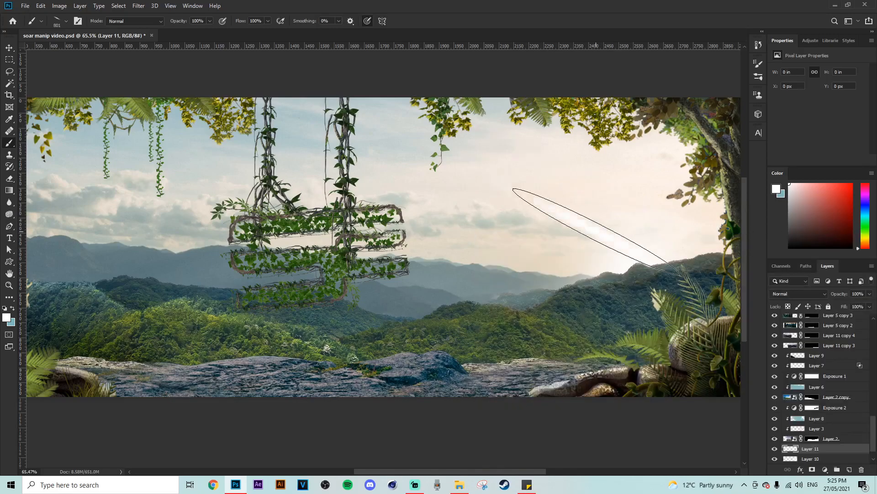
pyautogui.rightClick(571, 239)
pyautogui.moveTo(512, 271); pyautogui.dragTo(513, 270)
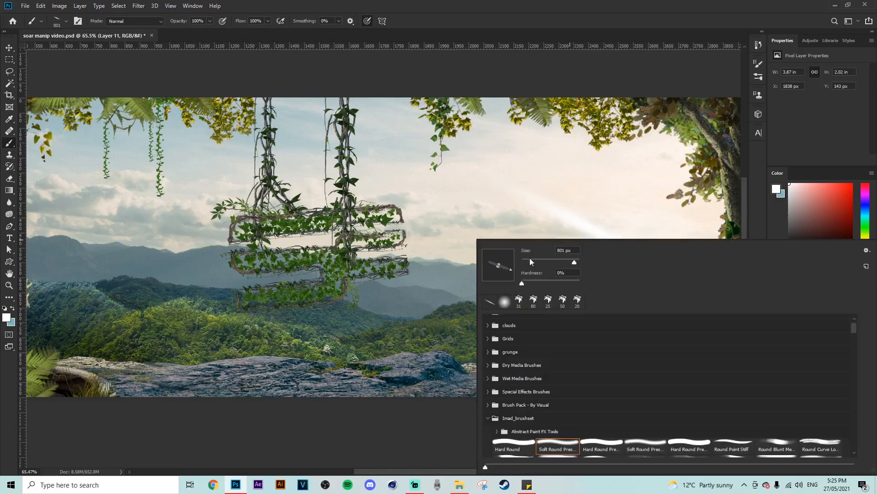
pyautogui.click(486, 222)
pyautogui.click(609, 265)
# - Rotate the thin brush tip steeper and paint further light rays rising diagonally from the sun glow
pyautogui.rightClick(581, 200)
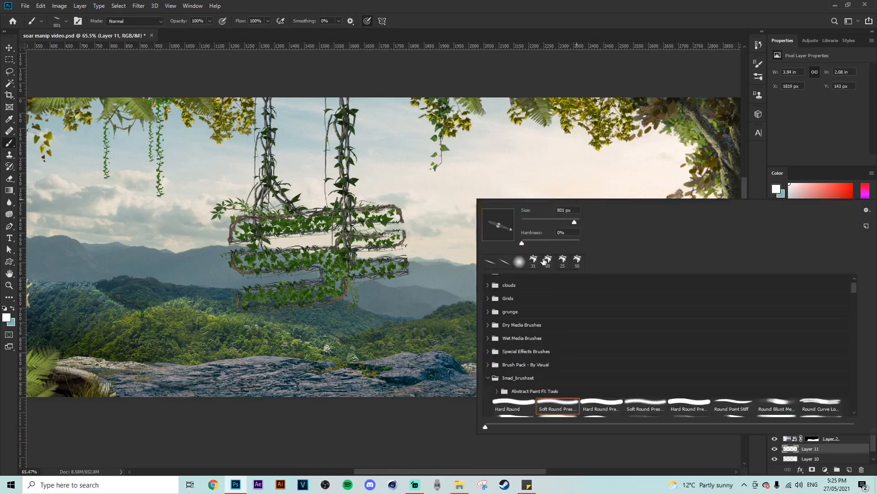
pyautogui.moveTo(511, 231); pyautogui.dragTo(509, 232)
pyautogui.click(581, 182)
pyautogui.hotkey('ctrl', 'z')
pyautogui.click(617, 214)
pyautogui.rightClick(589, 208)
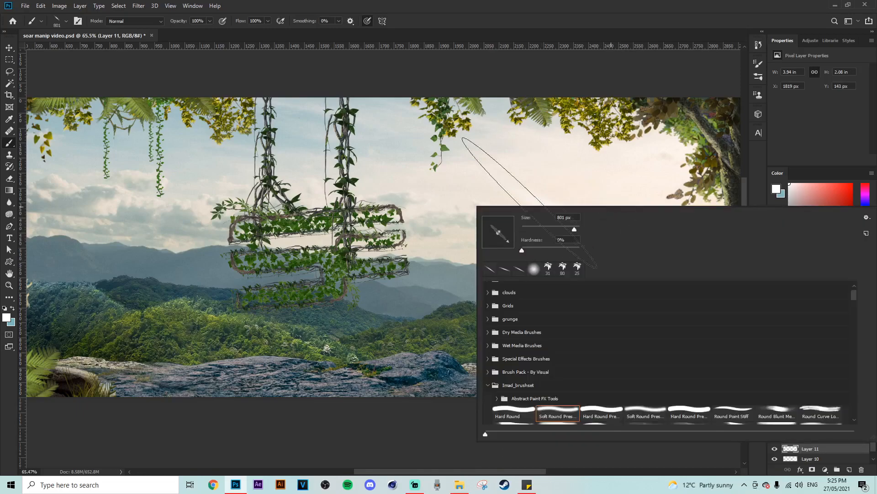
pyautogui.click(608, 188)
# - Rotate the thin tip to an even steeper angle and add another ray above the sun glow
pyautogui.rightClick(573, 227)
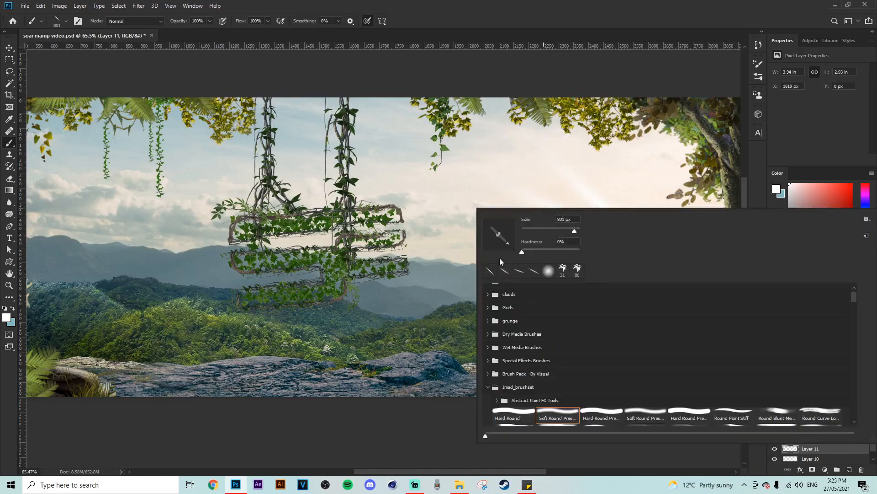
pyautogui.moveTo(508, 244); pyautogui.dragTo(504, 246)
pyautogui.click(578, 196)
pyautogui.hotkey('ctrl', 'z')
pyautogui.click(649, 226)
# - Try a nearly horizontal light ray running from the sun glow toward the vine logo
pyautogui.scroll(3, 631, 314)
pyautogui.rightClick(563, 246)
pyautogui.moveTo(508, 278); pyautogui.dragTo(513, 272)
pyautogui.click(483, 222)
pyautogui.hotkey('ctrl', 'z')
pyautogui.click(547, 251)
pyautogui.scroll(-8, 642, 259)
# - Turn the thin brush tip almost vertical and paint a final light ray rising from the sun glow
pyautogui.rightClick(540, 262)
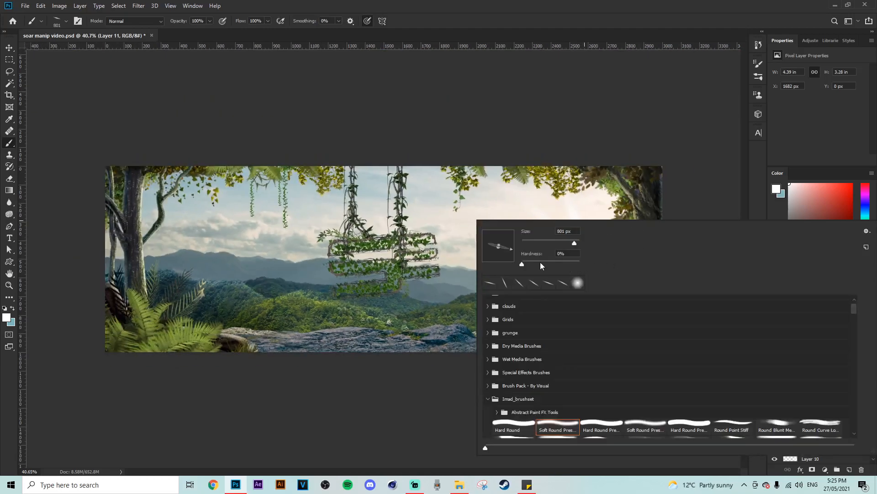
pyautogui.press('Return')
pyautogui.click(605, 244)
pyautogui.scroll(-2, 636, 283)
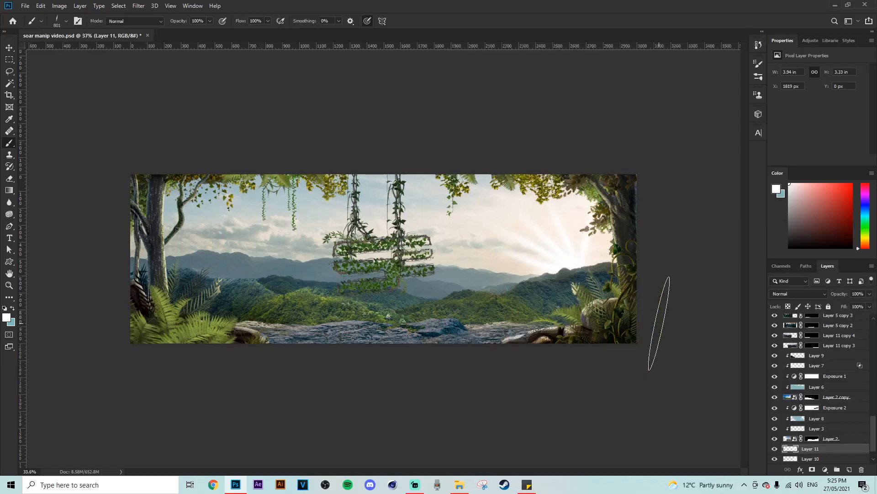
# - Set the light-ray layer, Layer 11, to the Soft Light blend mode
pyautogui.scroll(4, 662, 333)
pyautogui.click(799, 294)
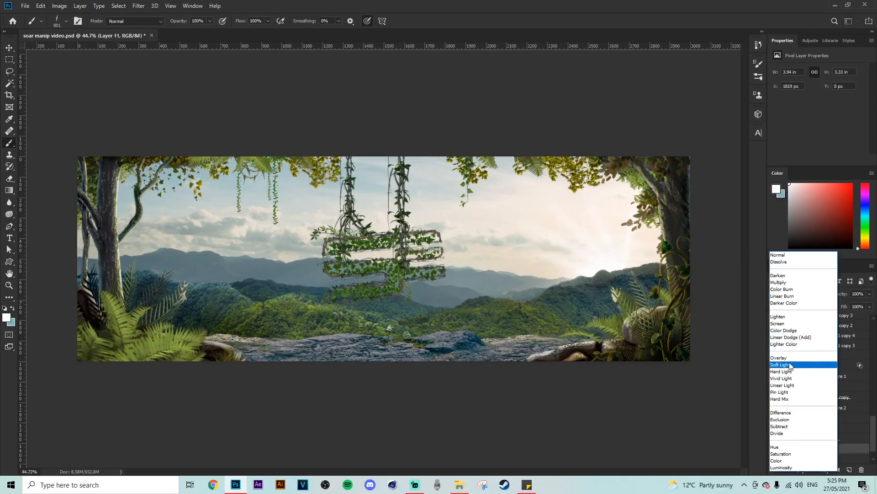
pyautogui.click(790, 365)
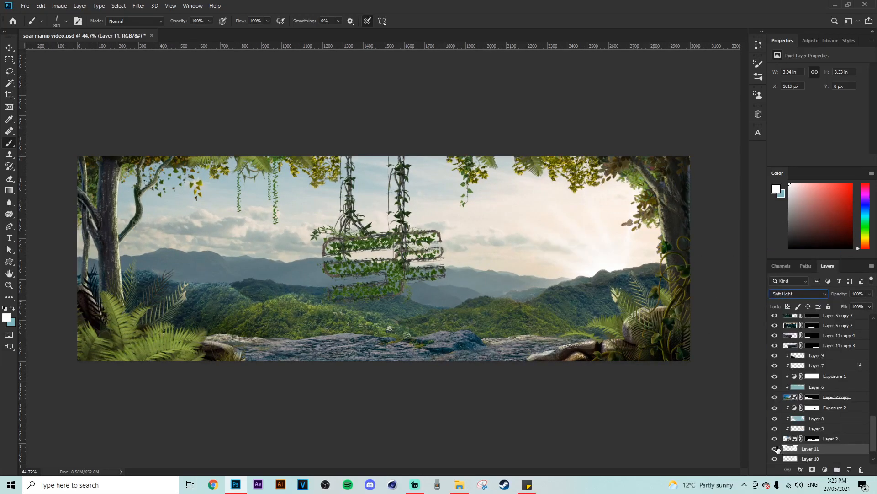
pyautogui.scroll(-3, 662, 361)
pyautogui.scroll(4, 658, 330)
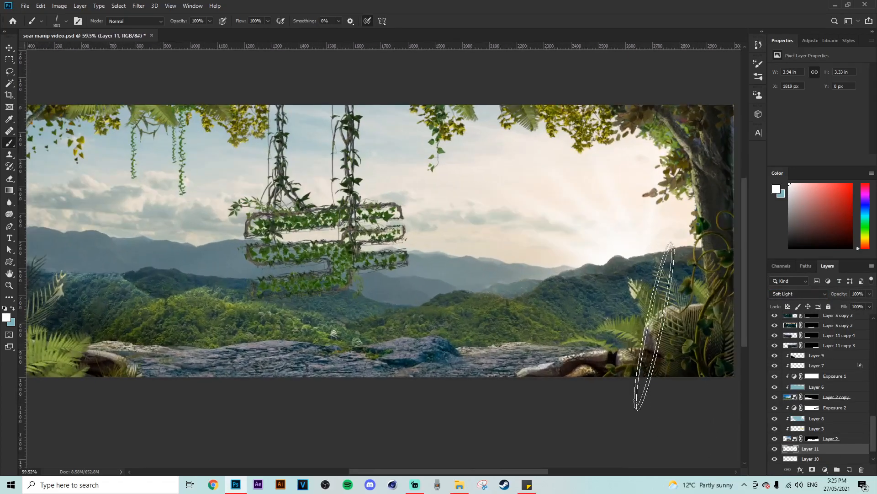
# - Soften the light rays on Layer 11 with a 5.4-pixel Gaussian Blur
pyautogui.click(138, 6)
pyautogui.click(274, 144)
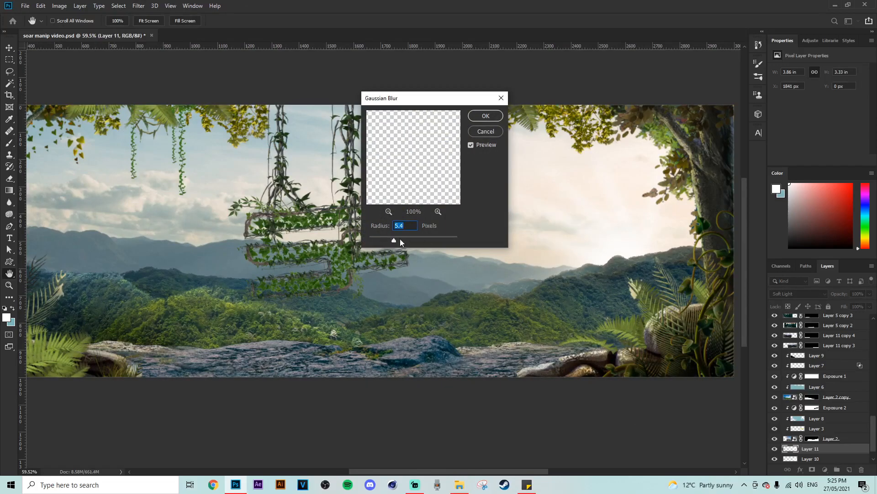
pyautogui.click(486, 115)
pyautogui.press('b')
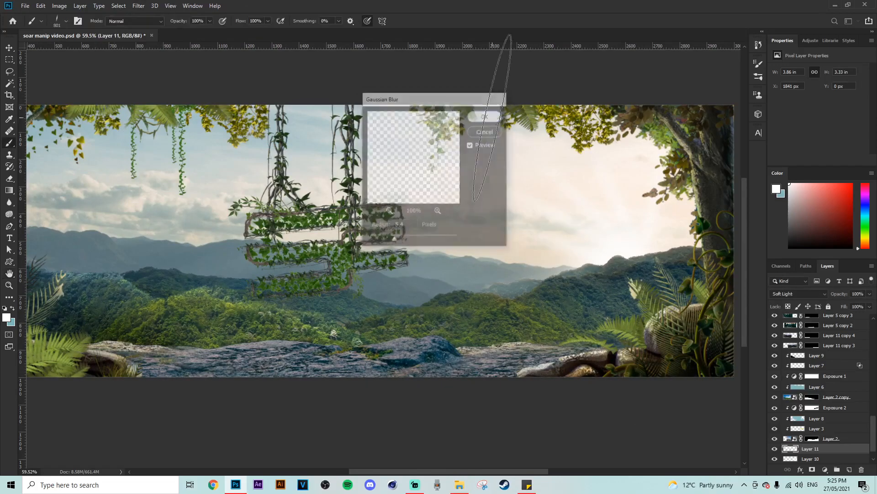
# - Restore the soft brush tip to a round shape and reduce its size
pyautogui.rightClick(428, 210)
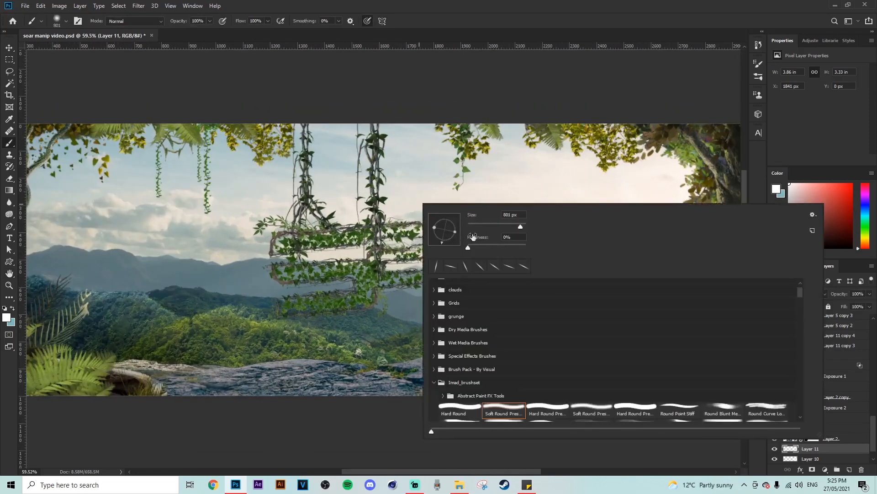
pyautogui.moveTo(390, 197); pyautogui.dragTo(293, 201)
pyautogui.scroll(-4, 376, 291)
pyautogui.scroll(2, 376, 291)
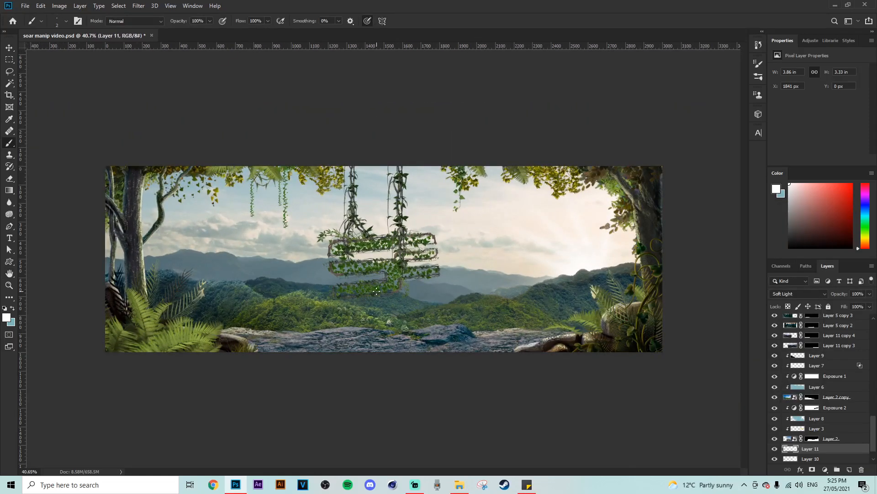
pyautogui.scroll(2, 797, 391)
# - Group the rock layers from Layer 5 copy 4 down to Layer 11 copy 3
pyautogui.click(799, 386)
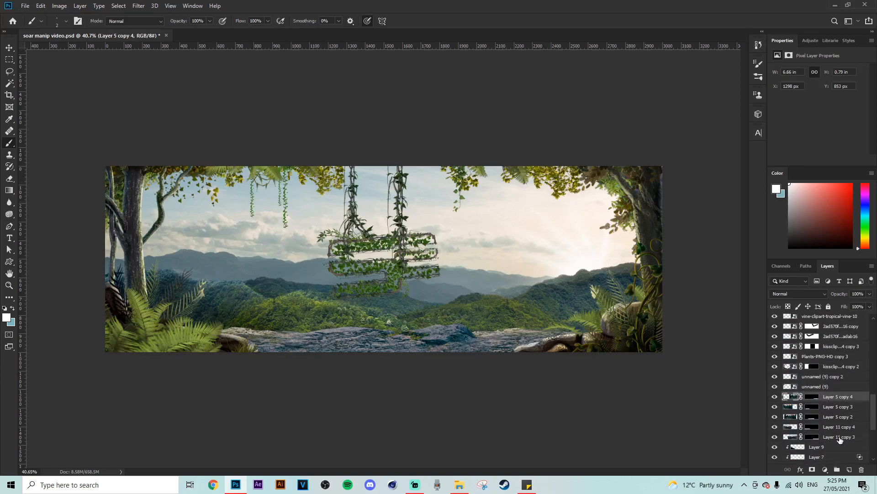
pyautogui.keyDown('shift'); pyautogui.click(839, 436); pyautogui.keyUp('shift')
pyautogui.click(838, 470)
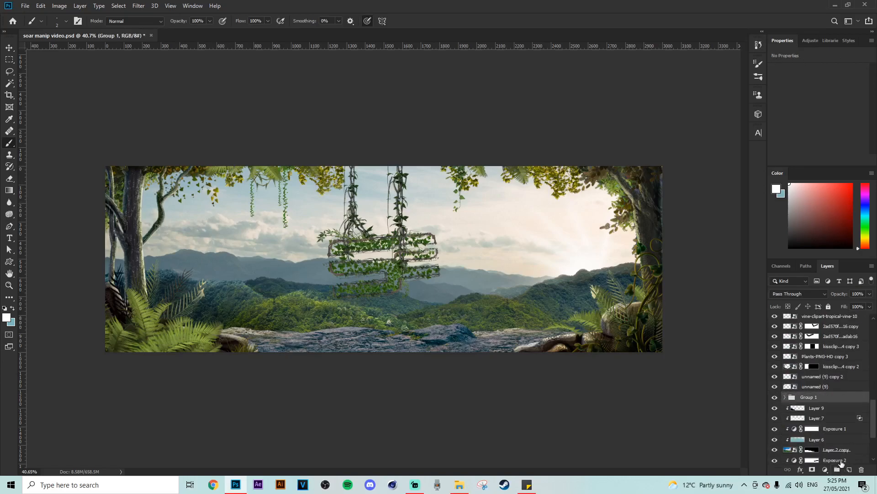
# - Merge a duplicate of the rock group into a single layer and hide the original Group 1
pyautogui.hotkey('ctrl', 'j')
pyautogui.rightClick(809, 395)
pyautogui.click(816, 321)
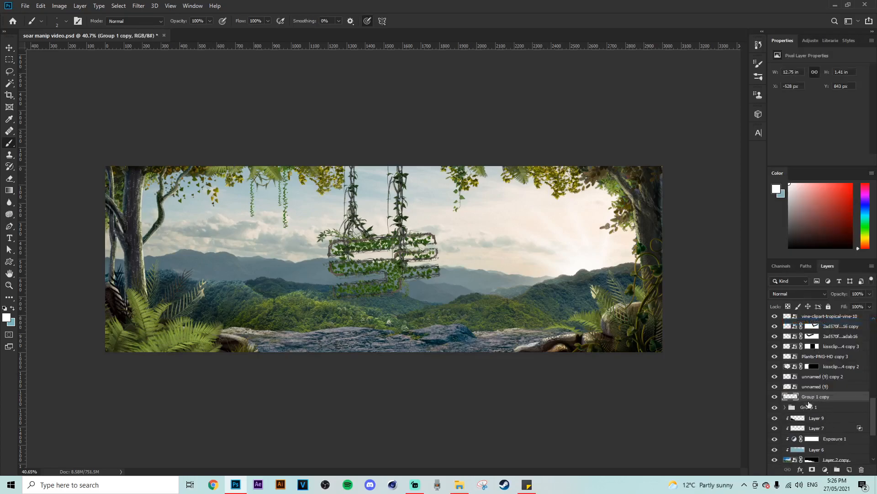
pyautogui.click(775, 397)
pyautogui.click(775, 398)
pyautogui.scroll(6, 311, 303)
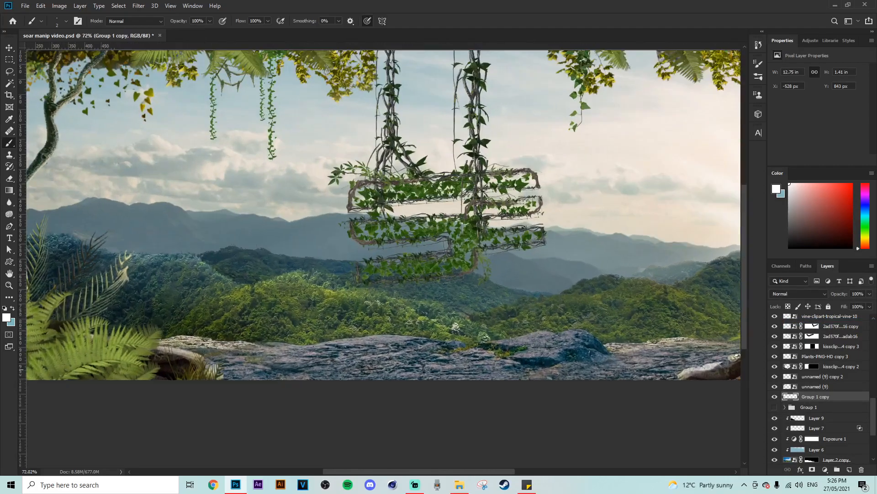
# - Darken the merged rock layer with a clipped Exposure adjustment set to -2.22
pyautogui.click(811, 39)
pyautogui.click(822, 59)
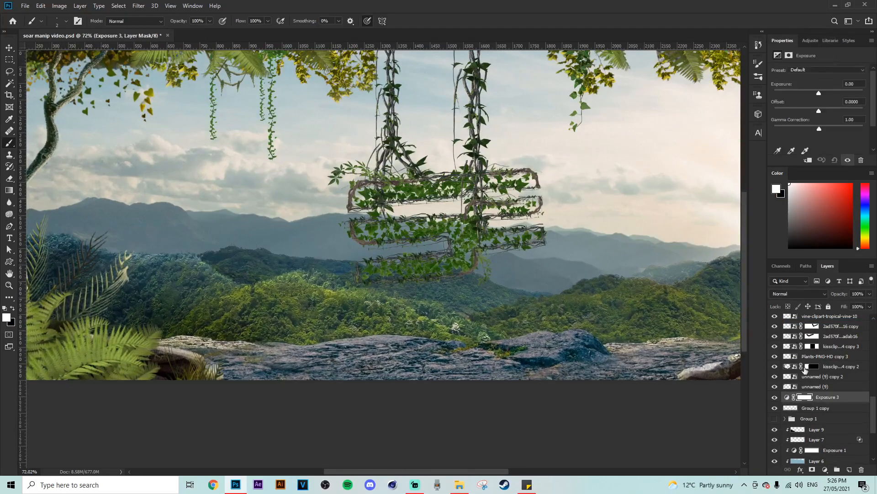
pyautogui.moveTo(818, 97); pyautogui.dragTo(804, 93)
pyautogui.scroll(-3, 278, 285)
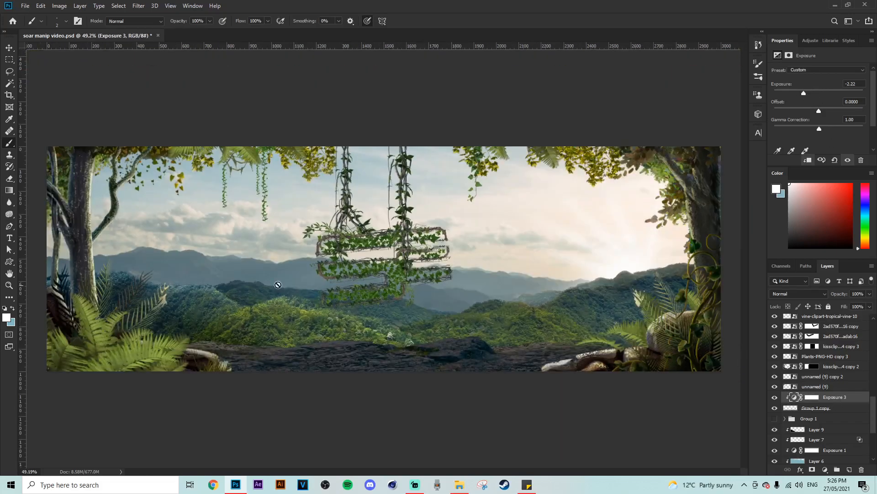
# - Mask the Exposure 3 darkening off the rocks' upper edge with a large soft black brush
pyautogui.click(812, 397)
pyautogui.keyDown('alt'); pyautogui.moveTo(201, 301); pyautogui.dragTo(208, 301); pyautogui.keyUp('alt')
pyautogui.moveTo(115, 317)
pyautogui.mouseDown()
pyautogui.moveTo(261, 315)
pyautogui.moveTo(269, 308)
pyautogui.mouseUp()
pyautogui.keyDown('alt'); pyautogui.moveTo(295, 304); pyautogui.dragTo(303, 305); pyautogui.keyUp('alt')
pyautogui.moveTo(359, 302)
pyautogui.mouseDown()
pyautogui.moveTo(336, 298)
pyautogui.moveTo(699, 301)
pyautogui.mouseUp()
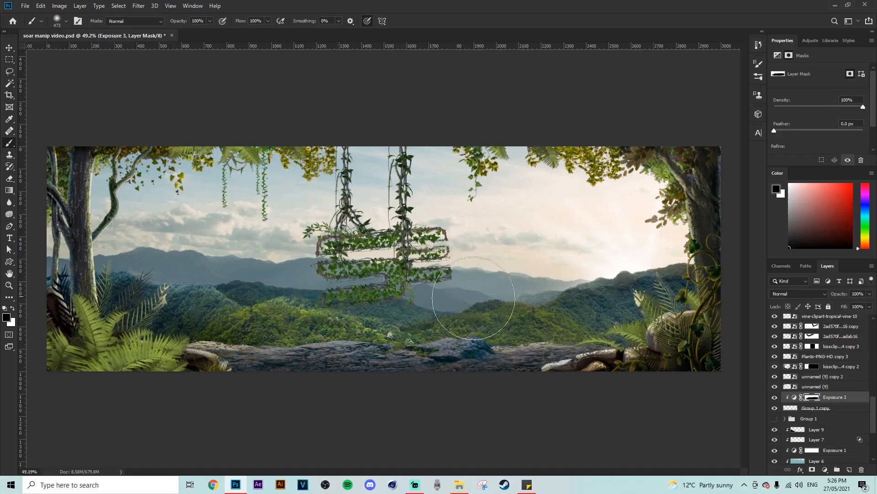
# - Refine the Exposure 3 mask along the rock ledge with a resized soft brush in white
pyautogui.scroll(-3, 411, 315)
pyautogui.scroll(2, 411, 317)
pyautogui.press('x')
pyautogui.keyDown('alt'); pyautogui.moveTo(270, 333); pyautogui.dragTo(235, 333); pyautogui.keyUp('alt')
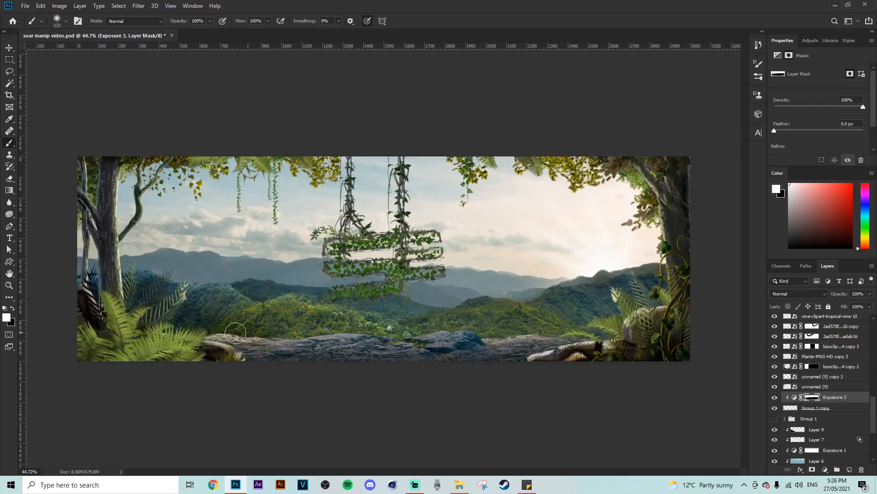
pyautogui.click(6, 318)
pyautogui.click(762, 313)
pyautogui.keyDown('alt'); pyautogui.moveTo(277, 331); pyautogui.dragTo(290, 331); pyautogui.keyUp('alt')
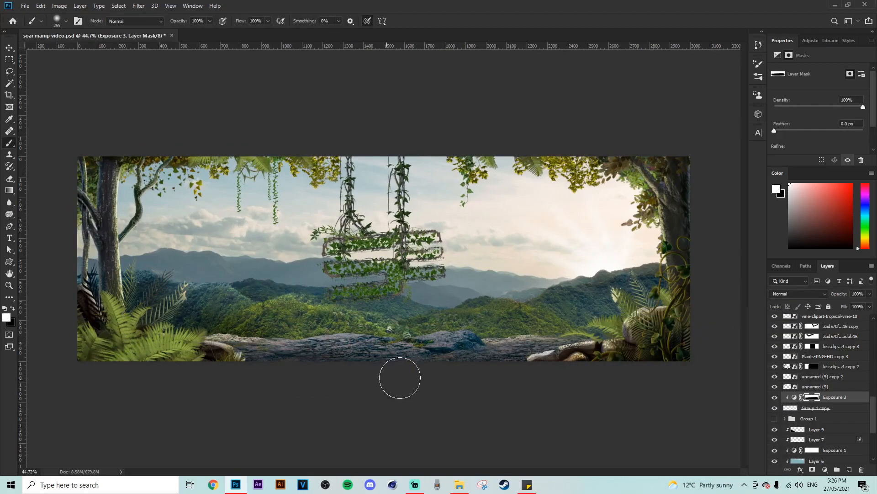
pyautogui.scroll(-3, 543, 344)
pyautogui.scroll(2, 436, 346)
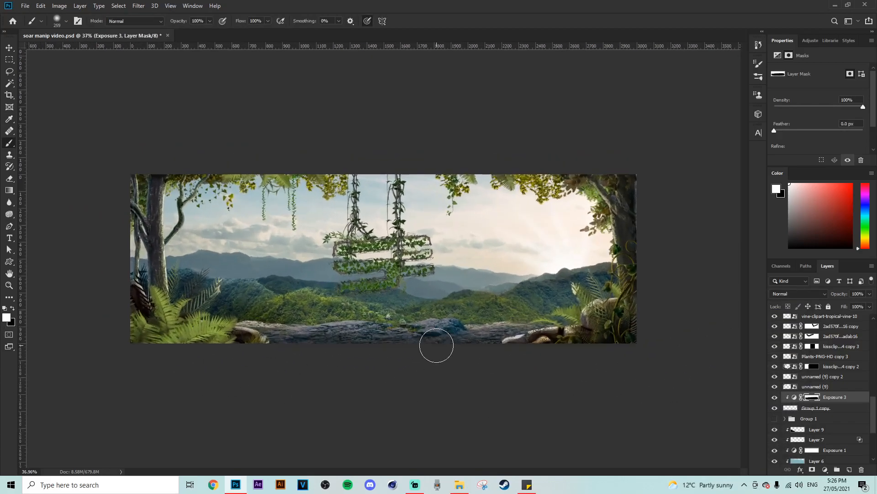
pyautogui.press('x')
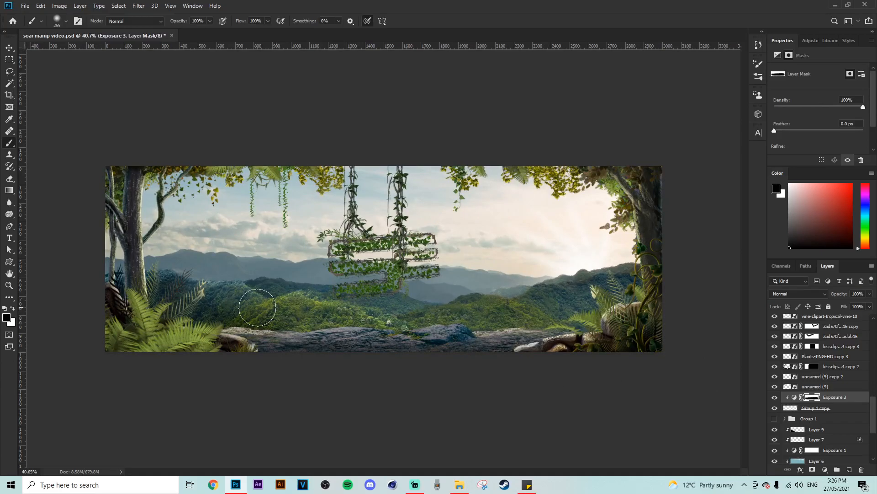
pyautogui.scroll(1, 384, 334)
pyautogui.press('x')
pyautogui.keyDown('alt'); pyautogui.moveTo(216, 312); pyautogui.dragTo(386, 315); pyautogui.keyUp('alt')
pyautogui.keyDown('alt'); pyautogui.moveTo(356, 264); pyautogui.dragTo(289, 258); pyautogui.keyUp('alt')
# - Duplicate the hidden Shape 1 layer from the logo group and move the copy above the group
pyautogui.scroll(3, 391, 301)
pyautogui.scroll(6, 818, 389)
pyautogui.scroll(2, 819, 383)
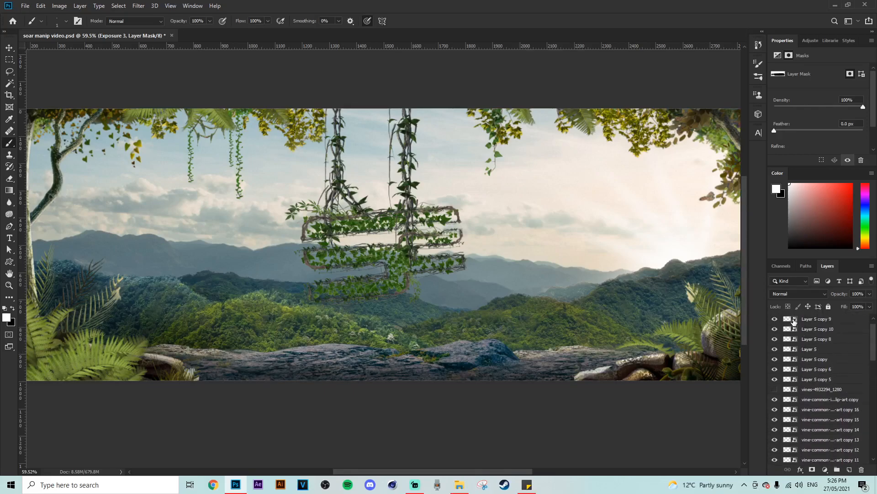
pyautogui.click(786, 320)
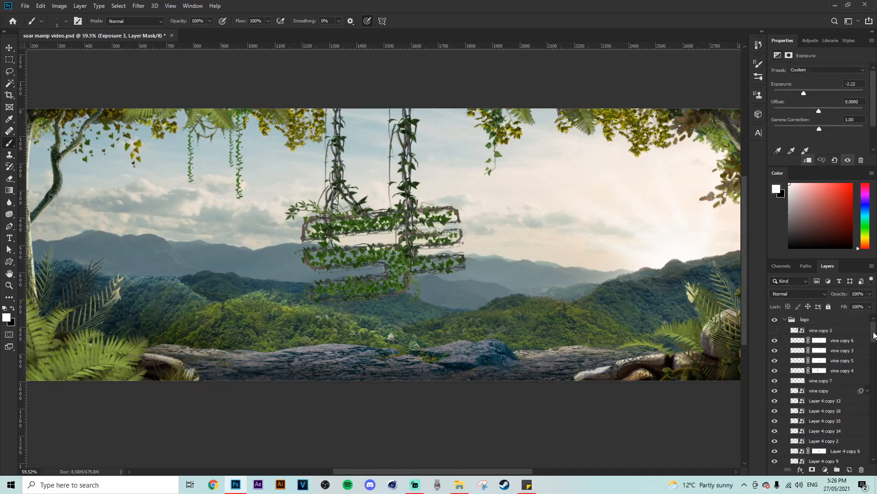
pyautogui.scroll(-8, 845, 356)
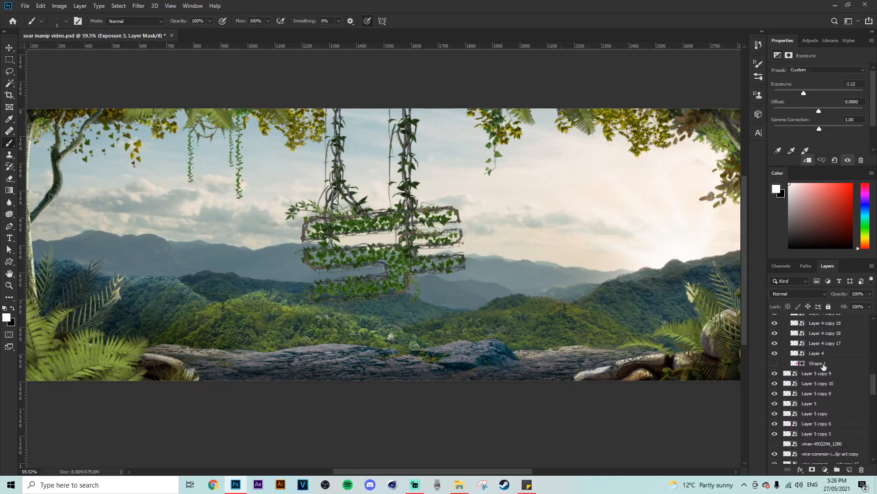
pyautogui.click(823, 365)
pyautogui.hotkey('ctrl', 'j')
pyautogui.moveTo(824, 365); pyautogui.dragTo(799, 316)
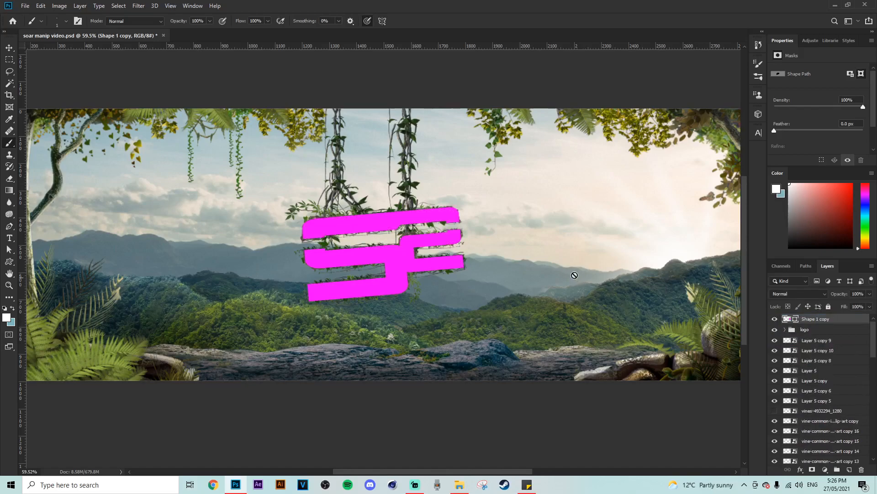
# - Flip the logo shape copy vertically and place it over the rocks beneath the hanging logo
pyautogui.scroll(-2, 578, 276)
pyautogui.click(10, 48)
pyautogui.scroll(3, 459, 267)
pyautogui.click(41, 6)
pyautogui.moveTo(69, 212)
pyautogui.click(169, 325)
pyautogui.moveTo(409, 291); pyautogui.dragTo(407, 419)
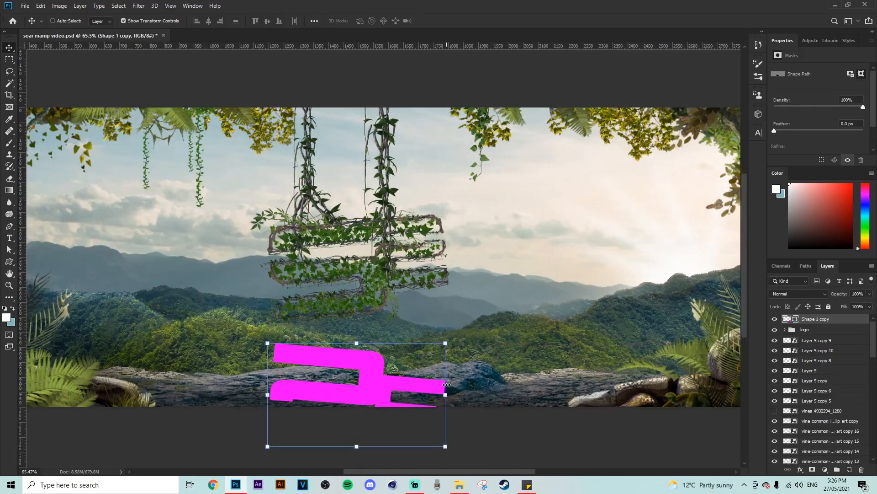
# - Distort the flipped logo shape into a widened perspective so it lies flat across the foreground rocks
pyautogui.scroll(2, 447, 384)
pyautogui.scroll(-6, 447, 384)
pyautogui.moveTo(417, 376); pyautogui.dragTo(459, 366)
pyautogui.moveTo(232, 262); pyautogui.dragTo(221, 286)
pyautogui.moveTo(358, 313); pyautogui.dragTo(352, 324)
pyautogui.moveTo(226, 400); pyautogui.dragTo(149, 402)
pyautogui.moveTo(454, 381); pyautogui.dragTo(476, 398)
pyautogui.moveTo(440, 273); pyautogui.dragTo(439, 287)
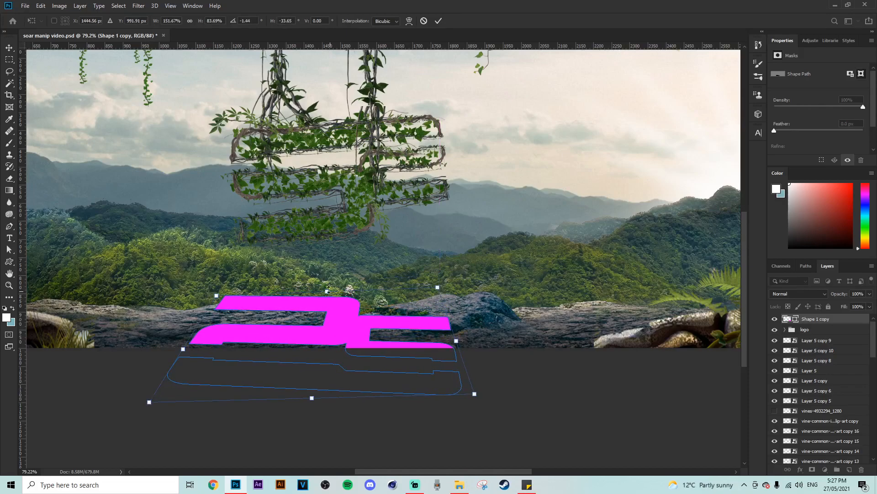
pyautogui.press('Return')
# - Apply a black (000000) Color Overlay at 100% opacity to the distorted logo shape
pyautogui.click(800, 470)
pyautogui.click(818, 431)
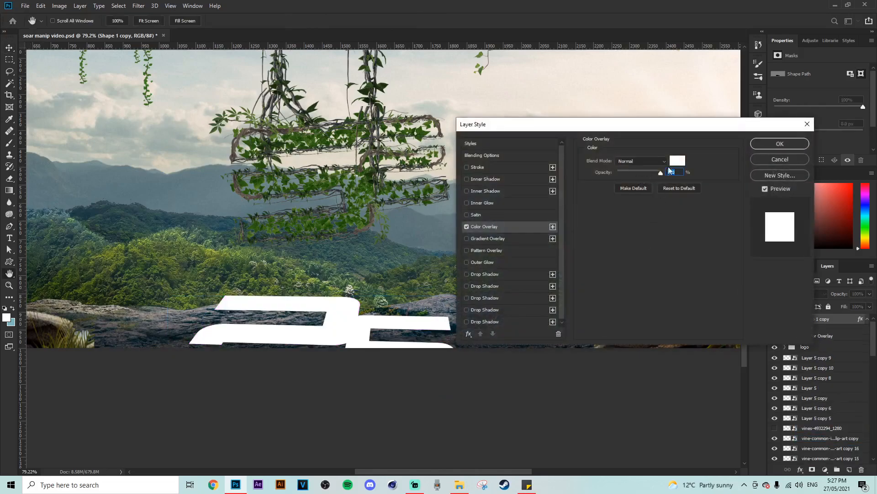
pyautogui.click(677, 161)
pyautogui.moveTo(629, 372); pyautogui.dragTo(569, 432)
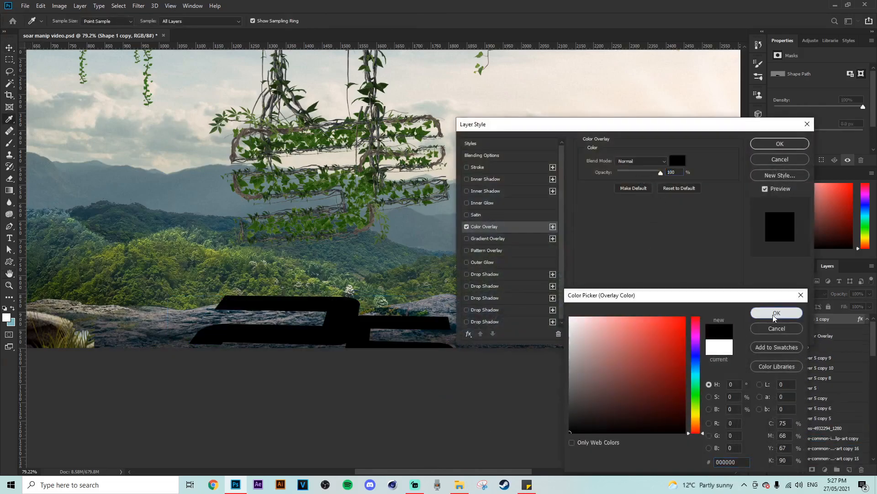
pyautogui.click(776, 314)
pyautogui.click(780, 144)
# - Clip the black shape to the rock layer above Exposure 3 and convert it to a smart object
pyautogui.click(869, 319)
pyautogui.moveTo(844, 320); pyautogui.dragTo(828, 413)
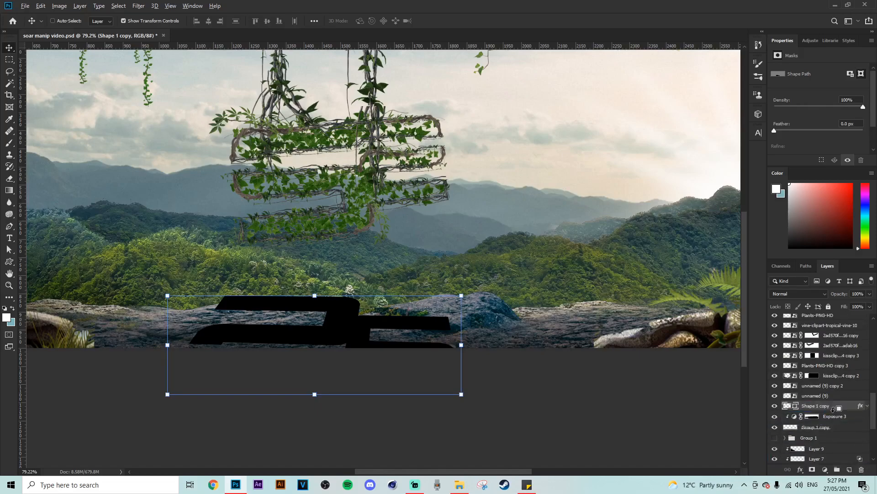
pyautogui.rightClick(830, 408)
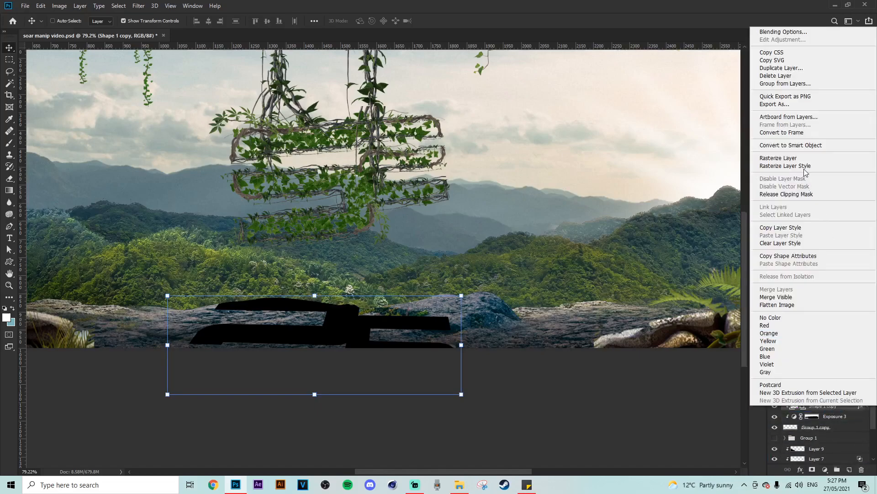
pyautogui.click(800, 144)
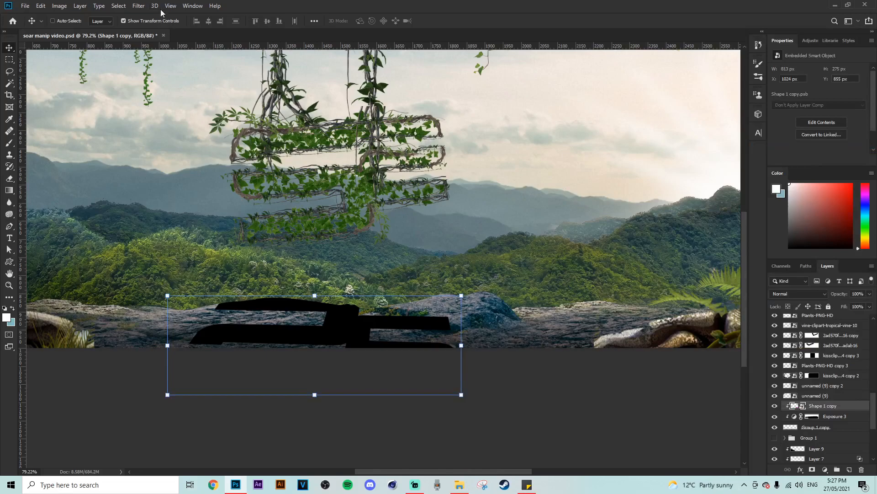
# - Apply a Gaussian Blur with a 1.7 pixel radius to the logo shadow
pyautogui.click(138, 5)
pyautogui.moveTo(192, 109)
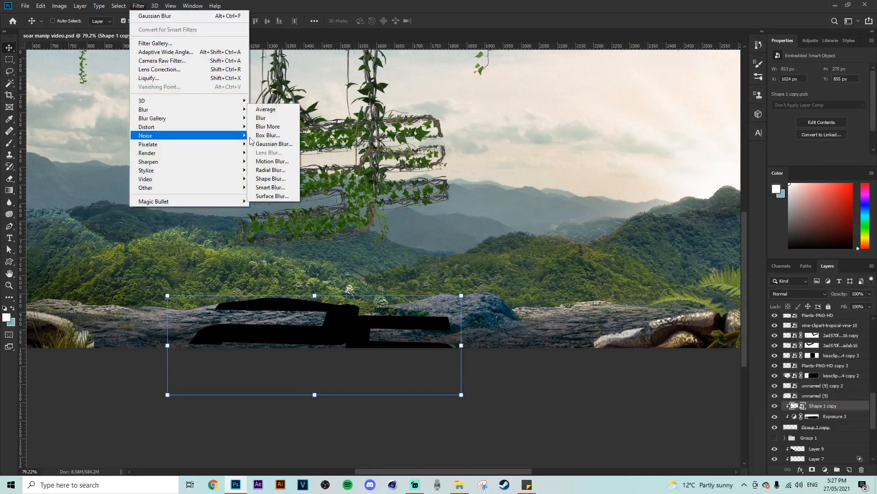
pyautogui.click(274, 144)
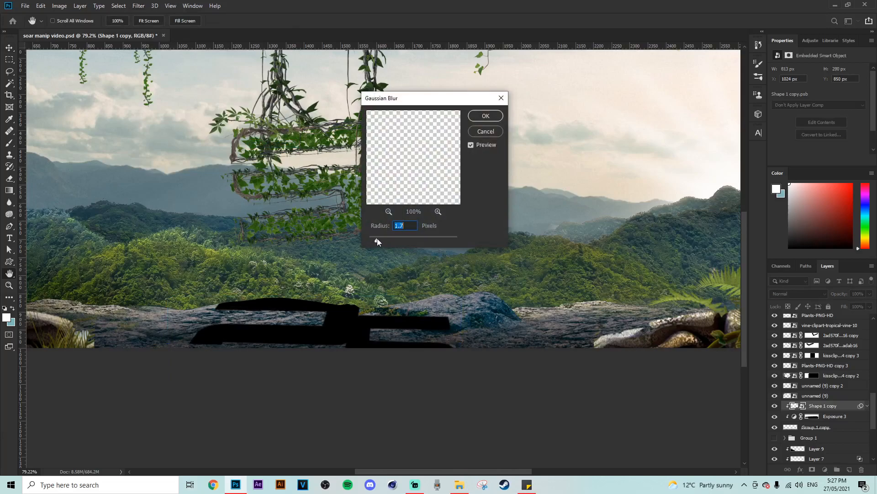
pyautogui.click(484, 117)
# - Lower the logo shadow layer's opacity to 37%
pyautogui.moveTo(872, 305); pyautogui.dragTo(854, 305)
pyautogui.scroll(-3, 461, 281)
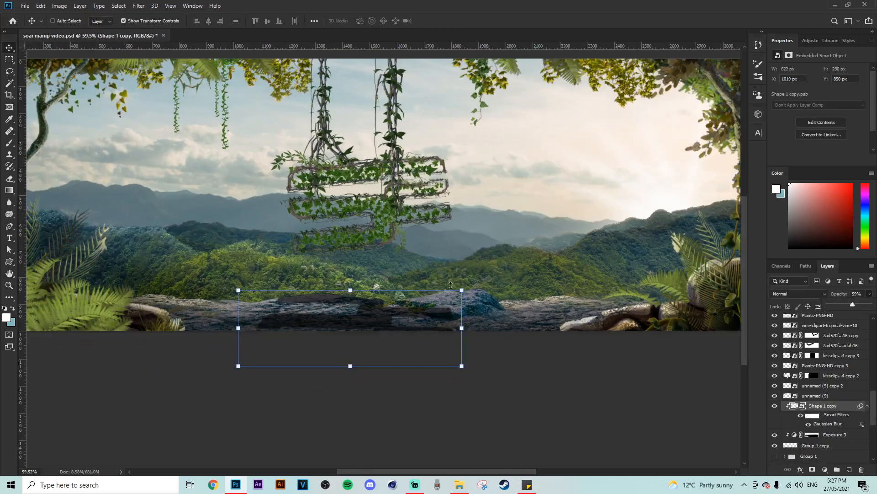
pyautogui.scroll(2, 415, 324)
pyautogui.moveTo(745, 290); pyautogui.dragTo(750, 309)
pyautogui.scroll(3, 417, 315)
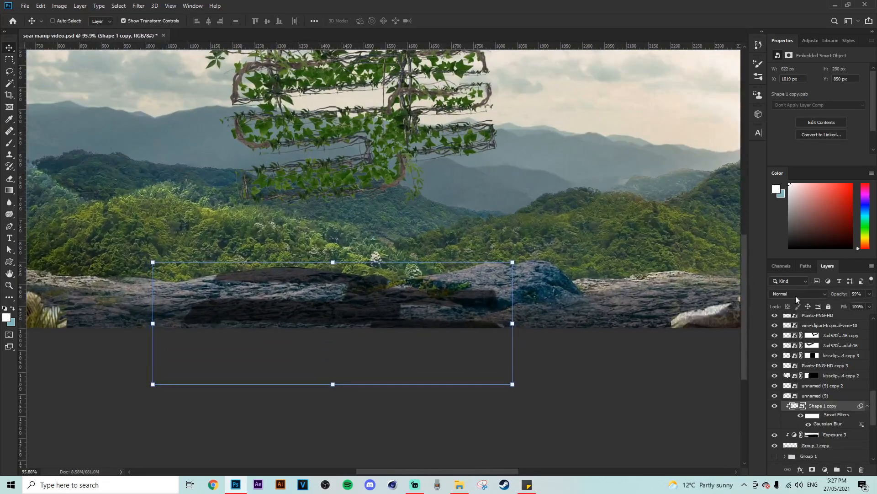
pyautogui.moveTo(853, 303); pyautogui.dragTo(846, 303)
pyautogui.scroll(-3, 392, 231)
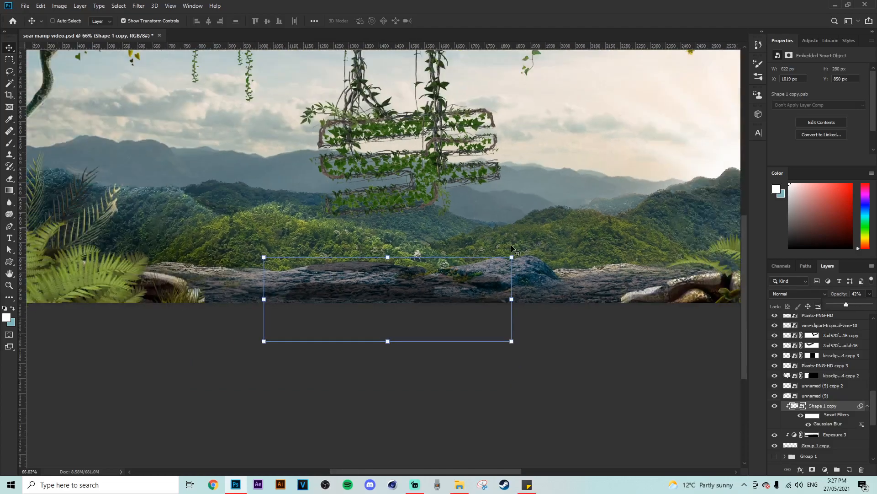
pyautogui.scroll(1, 392, 230)
pyautogui.scroll(5, 405, 351)
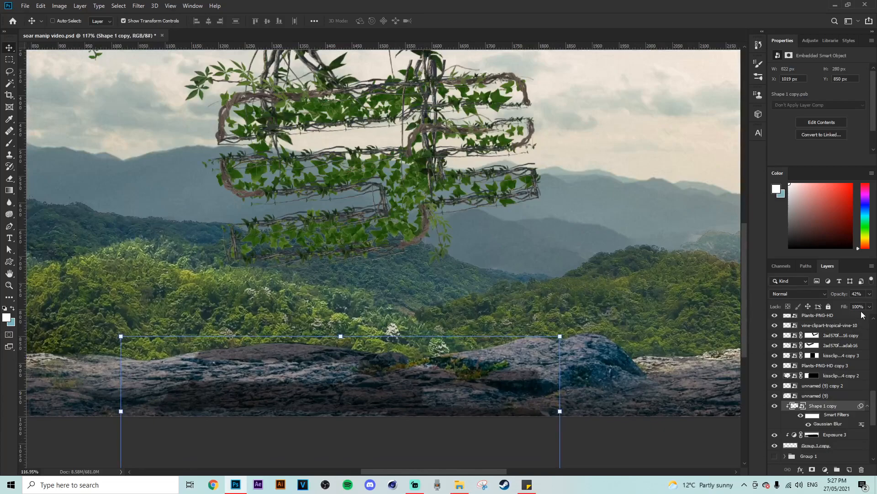
pyautogui.moveTo(844, 304); pyautogui.dragTo(843, 303)
pyautogui.scroll(-3, 352, 289)
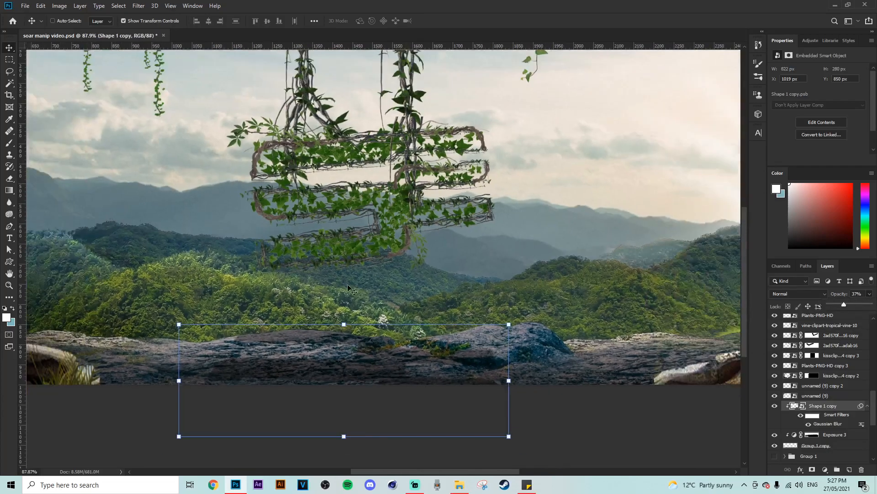
# - Rasterize the logo shadow layer and soften its edges on the rocks with the Blur tool
pyautogui.click(10, 204)
pyautogui.scroll(3, 350, 332)
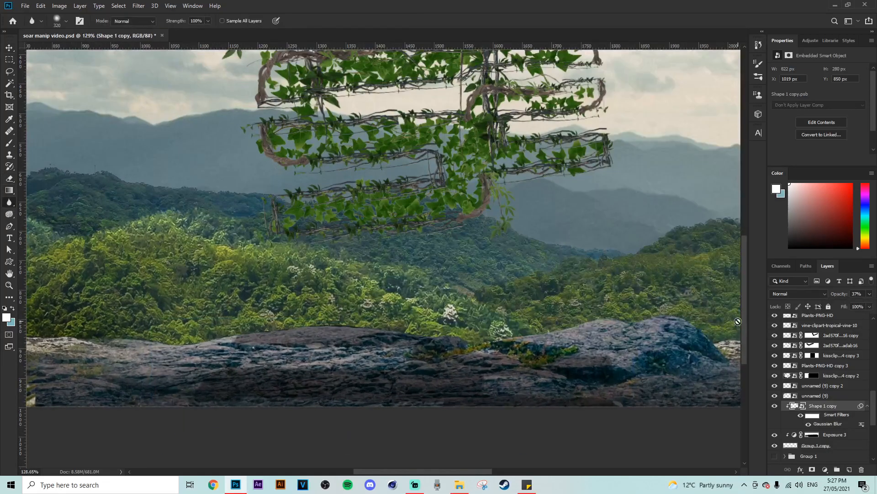
pyautogui.moveTo(744, 324); pyautogui.dragTo(744, 337)
pyautogui.rightClick(826, 404)
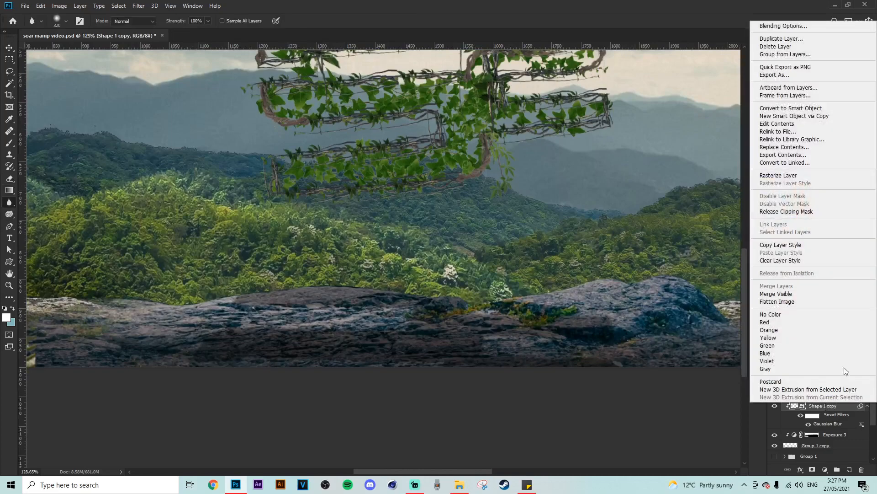
pyautogui.click(778, 176)
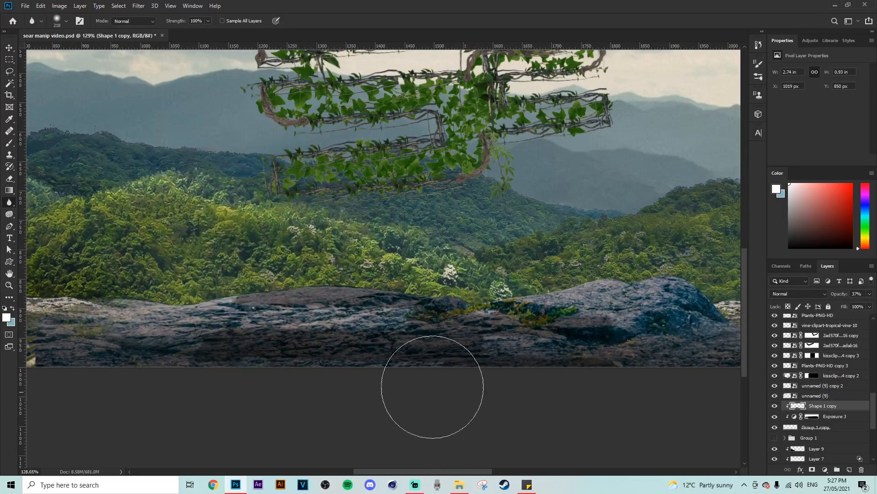
pyautogui.rightClick(10, 209)
pyautogui.click(42, 204)
pyautogui.moveTo(254, 286); pyautogui.dragTo(221, 290)
pyautogui.moveTo(222, 355); pyautogui.dragTo(244, 356)
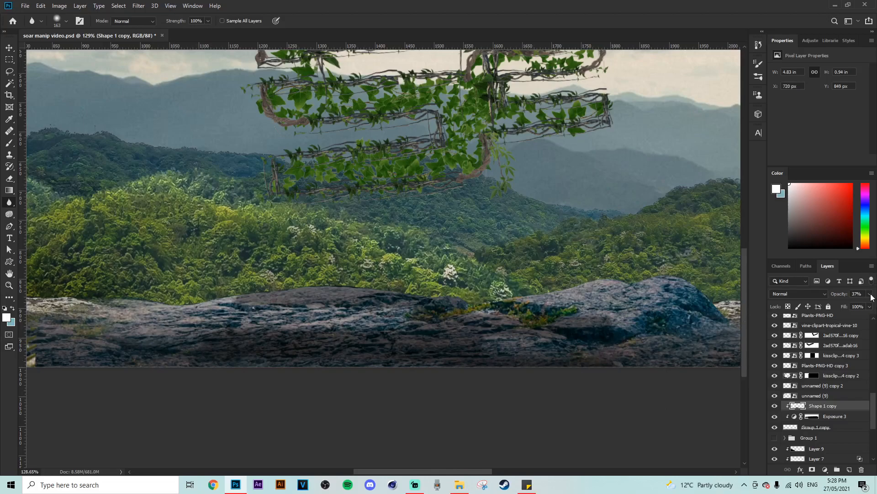
# - Raise the logo shadow layer's opacity to 47%
pyautogui.moveTo(846, 305); pyautogui.dragTo(849, 305)
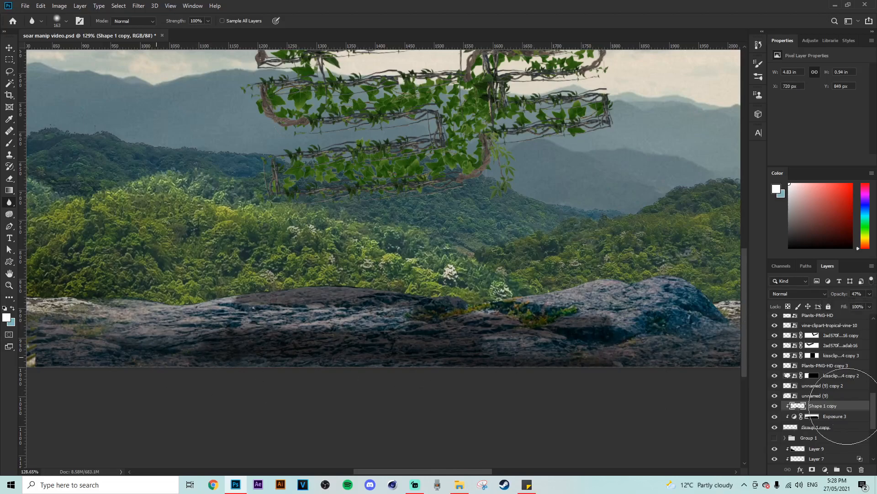
pyautogui.scroll(-5, 582, 337)
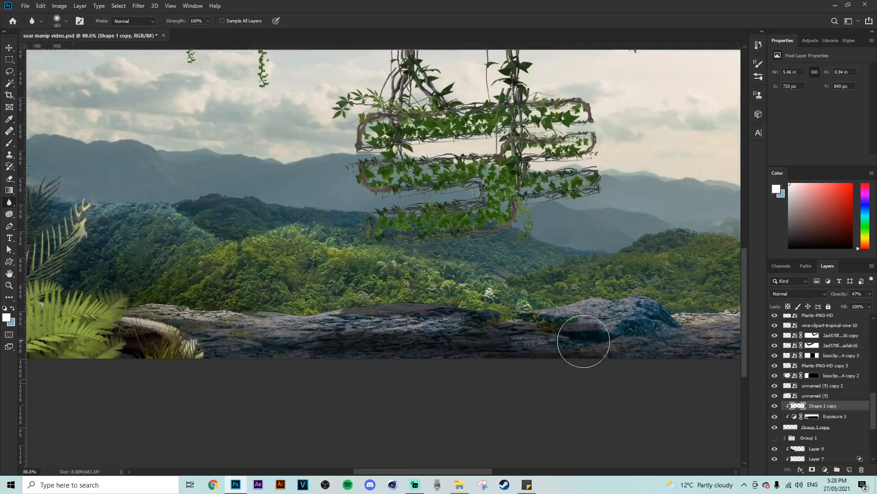
pyautogui.scroll(3, 342, 373)
pyautogui.scroll(2, 343, 369)
# - Add a layer mask to the logo shadow and choose the Chalk brush for painting on it
pyautogui.press('b')
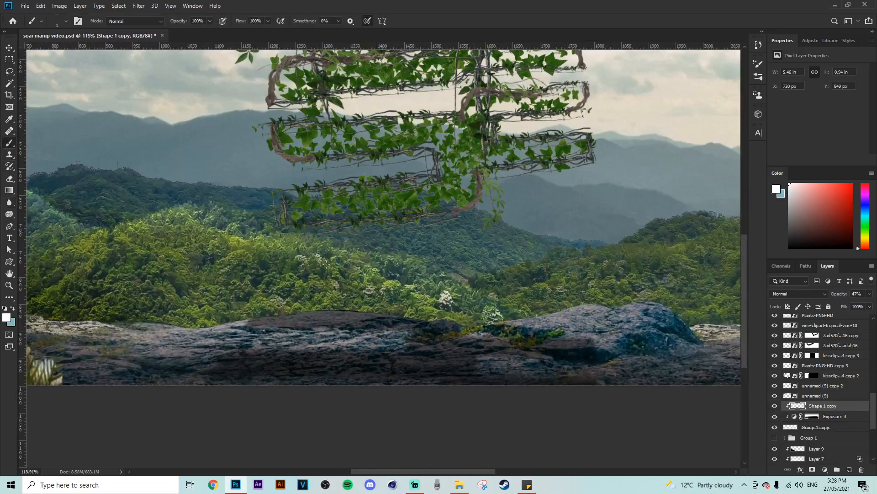
pyautogui.click(812, 469)
pyautogui.rightClick(390, 361)
pyautogui.scroll(-3, 390, 360)
pyautogui.scroll(-5, 390, 360)
pyautogui.scroll(-3, 351, 407)
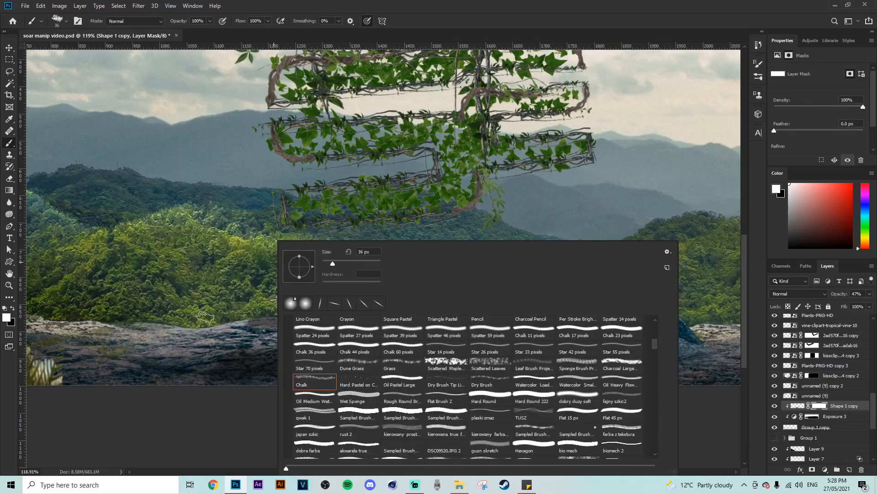
# - Break up the logo shadow along the rocks by painting its mask black with the Chalk brush at 160 px
pyautogui.moveTo(205, 317); pyautogui.dragTo(239, 315)
pyautogui.scroll(2, 301, 333)
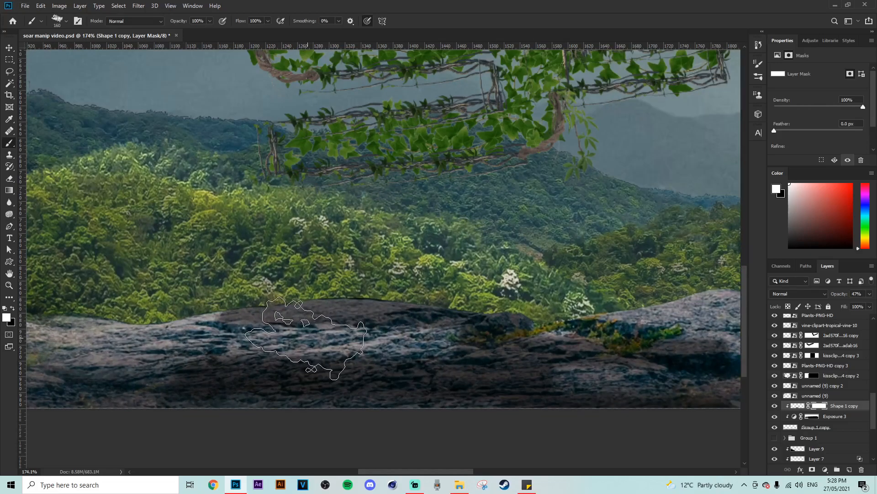
pyautogui.press('x')
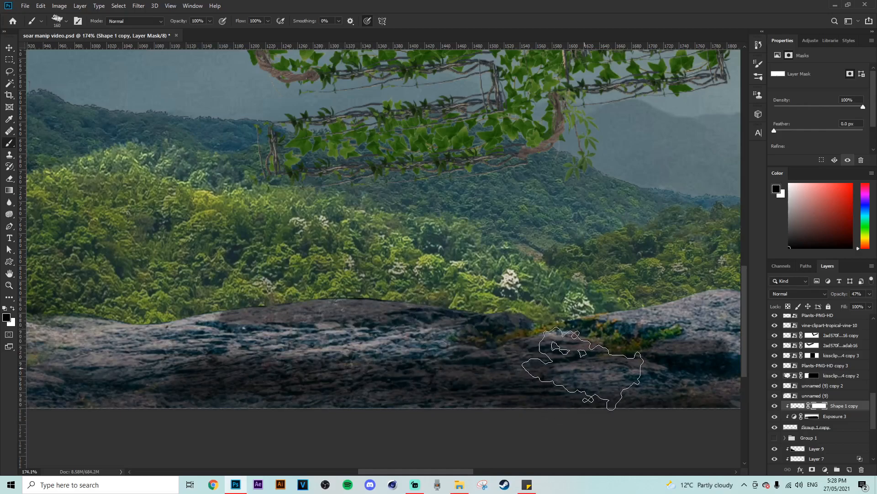
pyautogui.moveTo(396, 323); pyautogui.dragTo(321, 310)
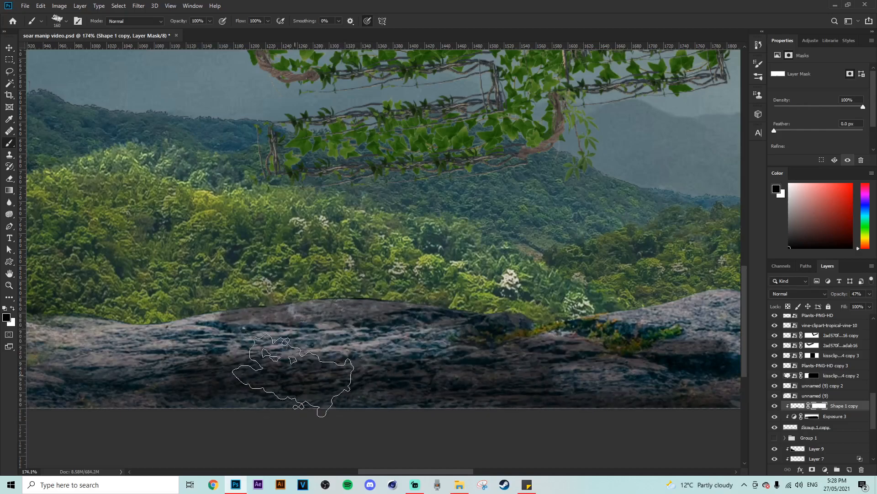
pyautogui.scroll(-2, 572, 351)
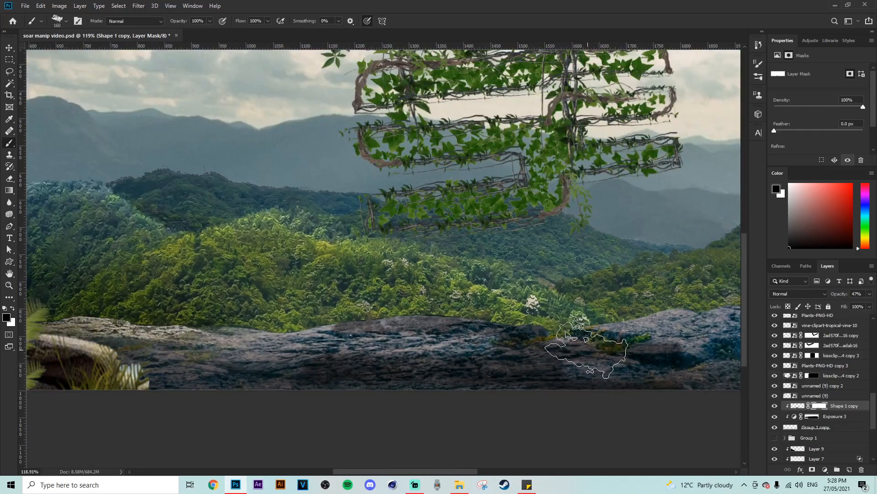
pyautogui.scroll(-1, 626, 350)
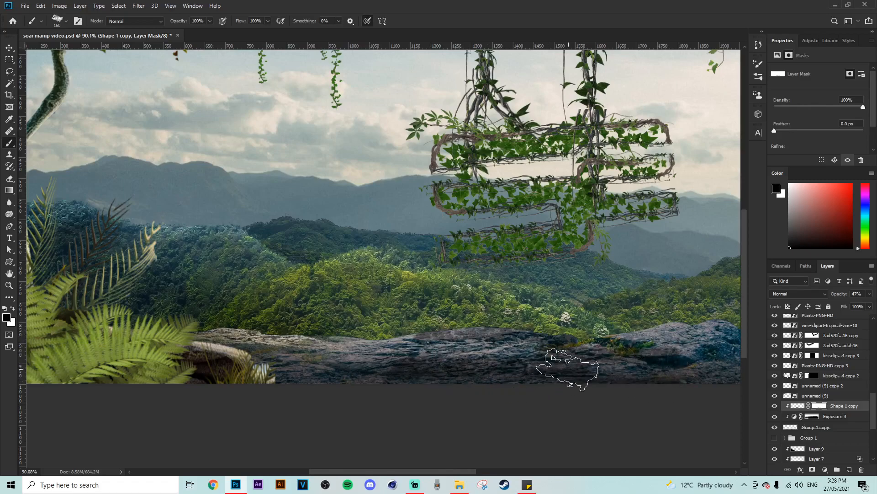
pyautogui.scroll(-5, 626, 358)
pyautogui.scroll(4, 385, 338)
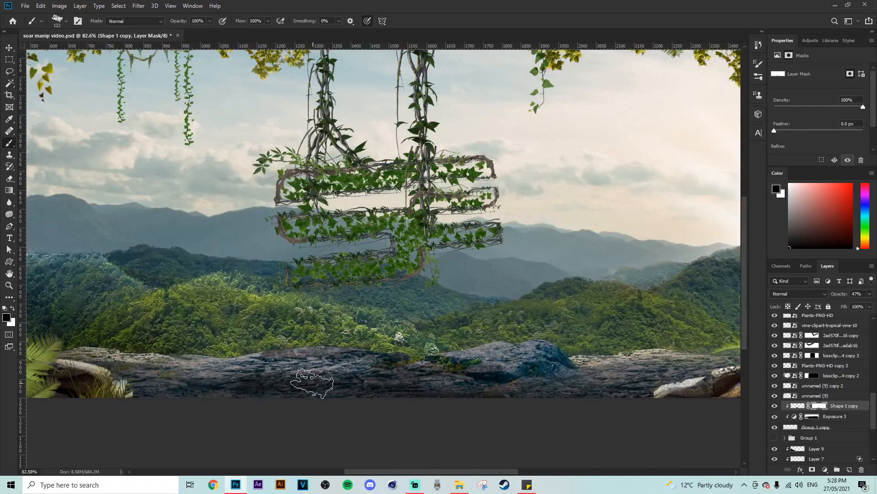
# - Switch the brush from Chalk to a soft round tip at 300 px
pyautogui.scroll(-8, 396, 388)
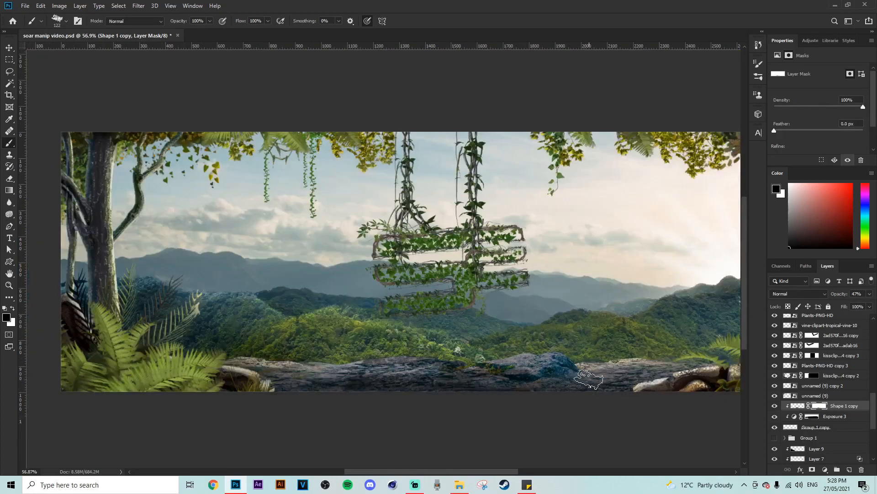
pyautogui.scroll(-1, 419, 369)
pyautogui.scroll(6, 419, 368)
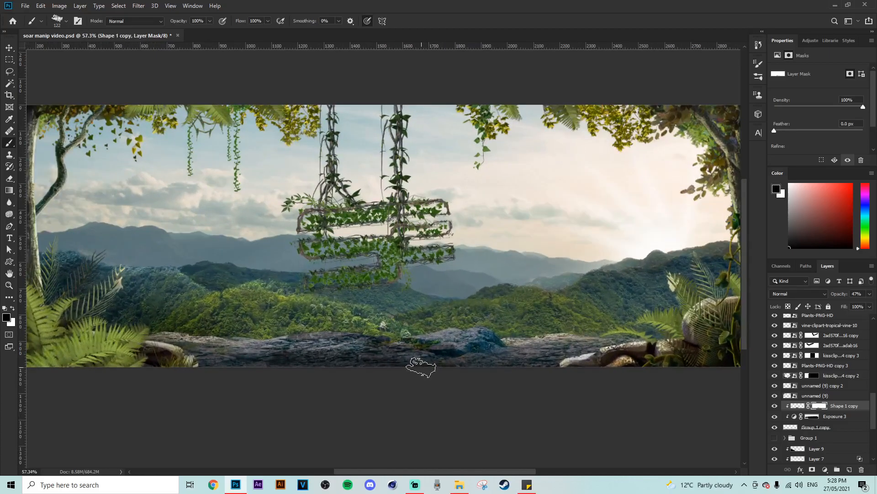
pyautogui.rightClick(292, 290)
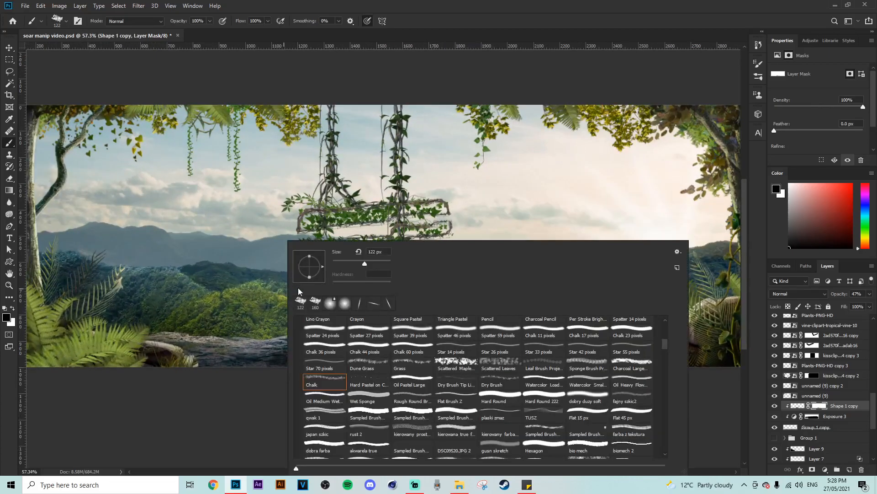
pyautogui.click(346, 311)
pyautogui.moveTo(189, 189); pyautogui.dragTo(226, 192)
pyautogui.scroll(-2, 411, 213)
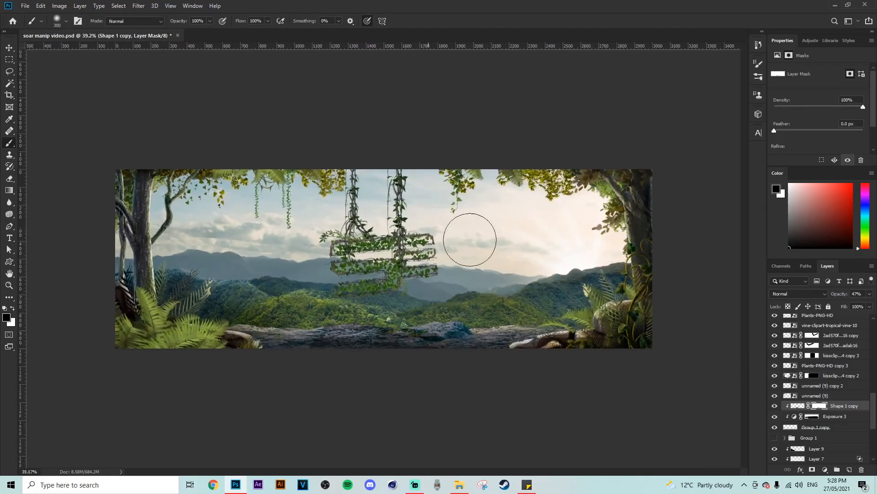
# - Add a new layer above the left tree layer and clip it to that tree
pyautogui.click(840, 376)
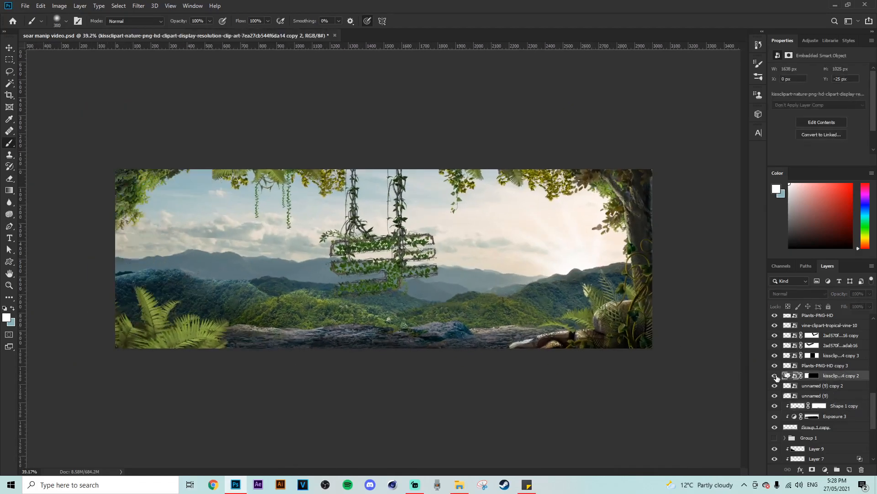
pyautogui.click(849, 470)
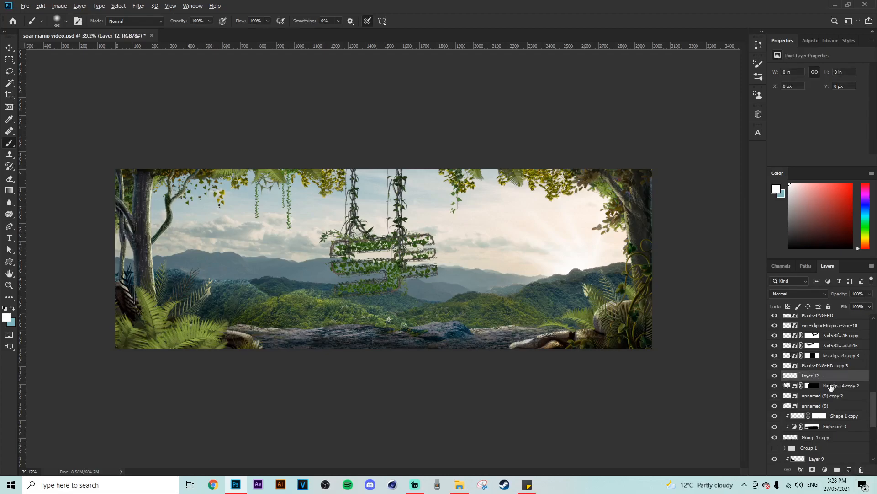
pyautogui.keyDown('alt'); pyautogui.click(830, 380); pyautogui.keyUp('alt')
pyautogui.scroll(2, 399, 430)
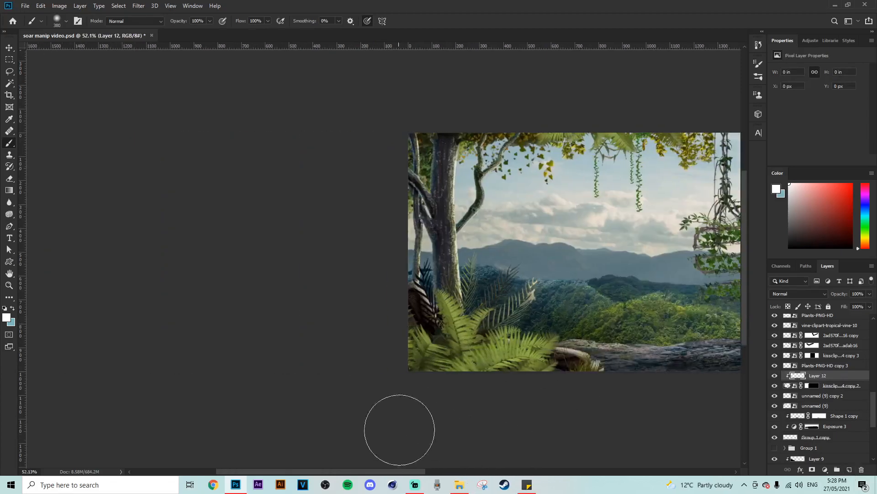
pyautogui.scroll(2, 450, 167)
pyautogui.moveTo(431, 132); pyautogui.dragTo(475, 133)
pyautogui.moveTo(388, 133)
pyautogui.mouseDown()
pyautogui.moveTo(367, 338)
pyautogui.moveTo(341, 202)
pyautogui.mouseUp()
pyautogui.hotkey('ctrl', 'z')
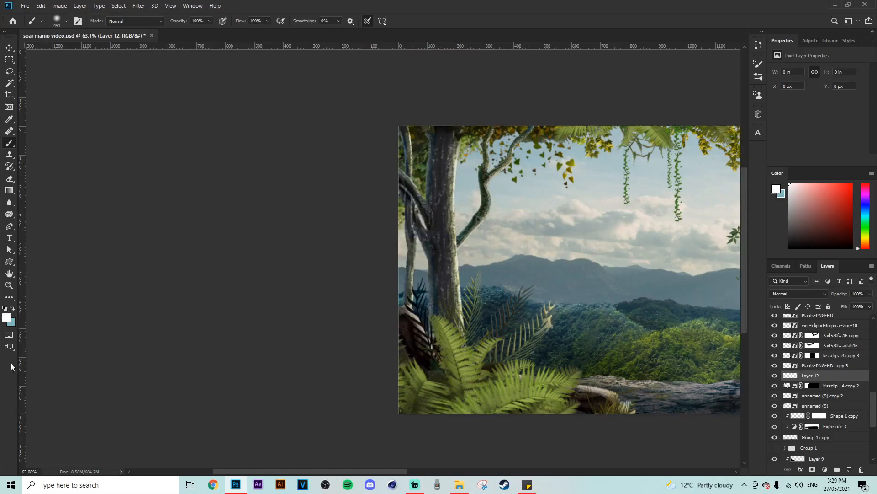
# - Set the foreground colour to black and clip the empty Layer 12 to the left tree
pyautogui.click(6, 319)
pyautogui.click(584, 403)
pyautogui.click(777, 314)
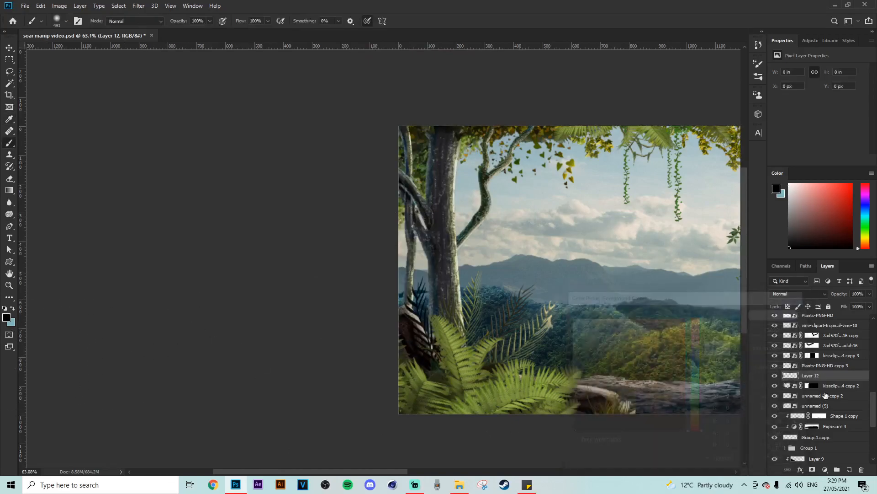
pyautogui.keyDown('alt'); pyautogui.click(823, 377); pyautogui.keyUp('alt')
# - Shade the left tree's trunk and roots in black with a 662 px soft brush on the clipped layer
pyautogui.moveTo(510, 295); pyautogui.dragTo(564, 292)
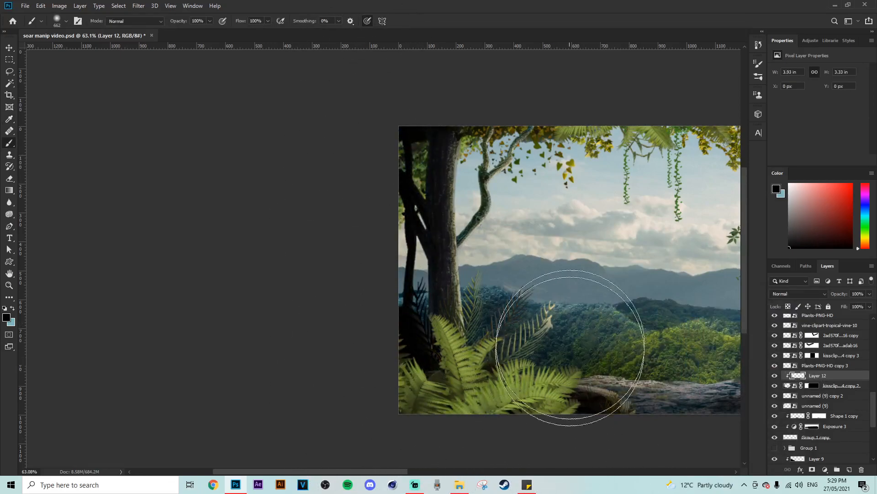
pyautogui.scroll(-3, 145, 293)
pyautogui.moveTo(89, 181)
pyautogui.mouseDown()
pyautogui.moveTo(146, 122)
pyautogui.moveTo(60, 307)
pyautogui.moveTo(171, 416)
pyautogui.moveTo(151, 345)
pyautogui.mouseUp()
pyautogui.scroll(2, 235, 315)
# - Lower the left tree shading layer's opacity to 47%
pyautogui.moveTo(869, 308); pyautogui.dragTo(856, 307)
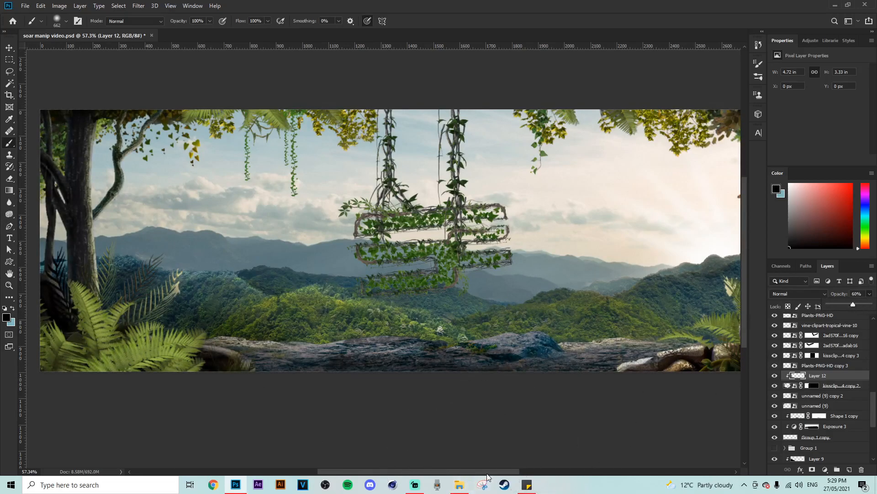
pyautogui.hscroll(-3, 571, 411)
pyautogui.moveTo(855, 303)
pyautogui.mouseDown()
pyautogui.moveTo(831, 303)
pyautogui.moveTo(856, 304)
pyautogui.mouseUp()
pyautogui.scroll(-2, 488, 296)
pyautogui.scroll(1, 488, 296)
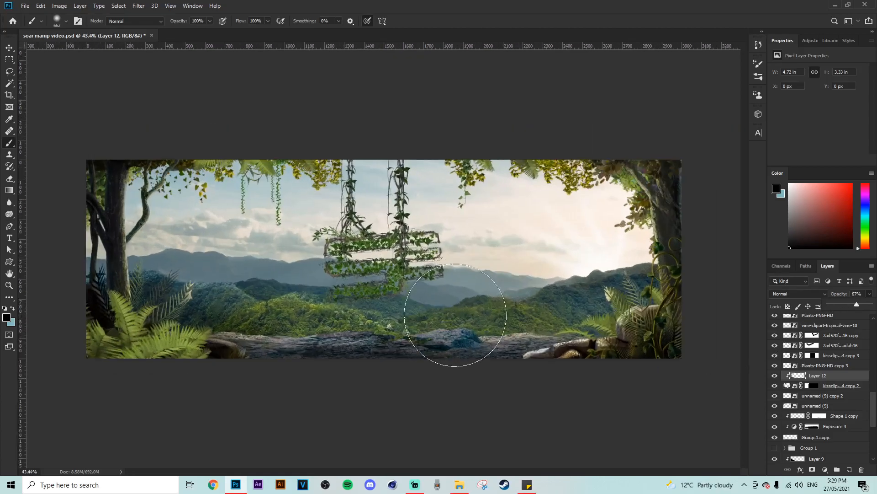
pyautogui.moveTo(854, 305); pyautogui.dragTo(849, 305)
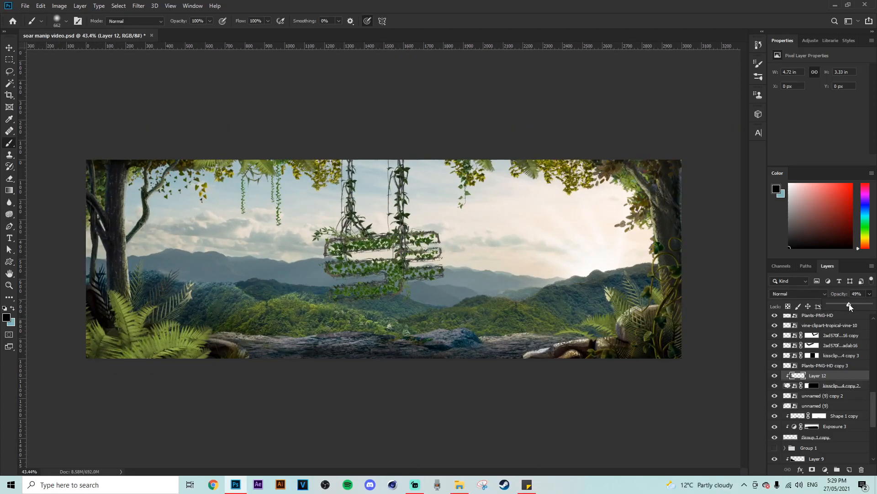
pyautogui.scroll(1, 293, 333)
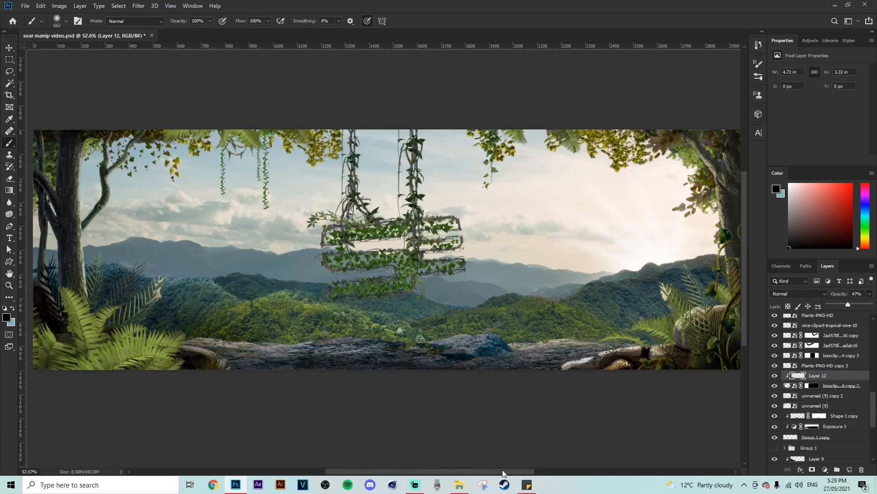
# - Add a new layer clipped to the right tree, directly above the masked clipart copy 3 layer
pyautogui.hscroll(-3, 475, 420)
pyautogui.click(812, 365)
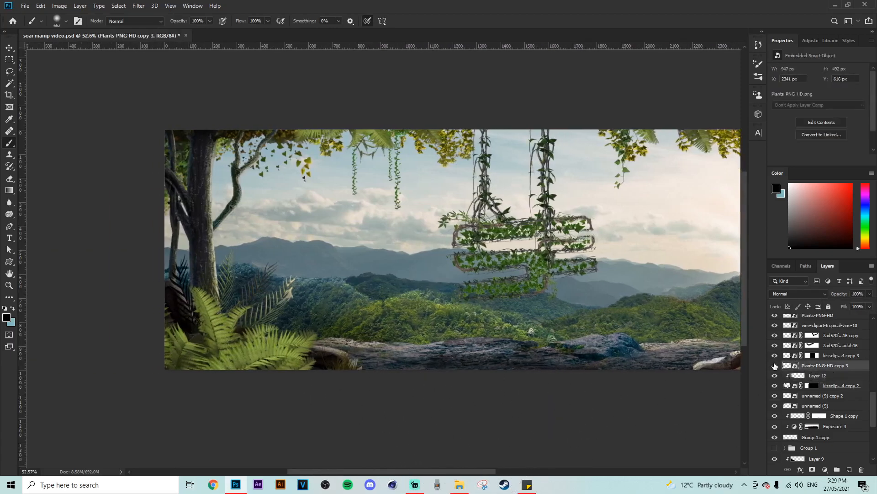
pyautogui.click(818, 357)
pyautogui.scroll(-4, 655, 340)
pyautogui.click(776, 357)
pyautogui.click(776, 357)
pyautogui.click(775, 357)
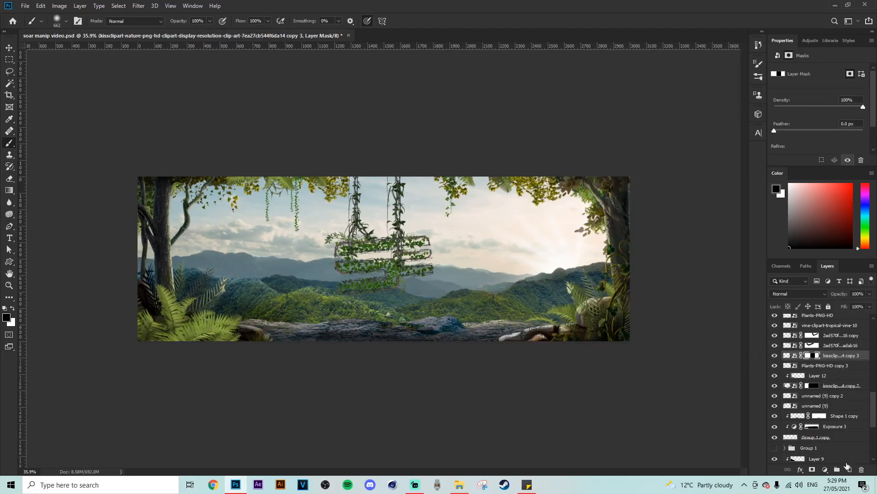
pyautogui.click(848, 468)
pyautogui.keyDown('alt'); pyautogui.click(839, 359); pyautogui.keyUp('alt')
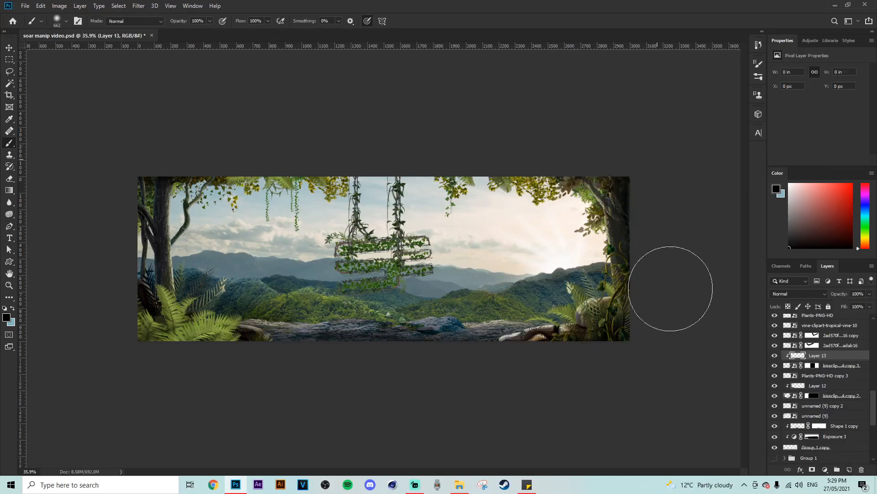
# - Paint black shading over the right tree and its roots at 662 px and reduce the layer's opacity to 55%
pyautogui.moveTo(672, 274); pyautogui.dragTo(662, 170)
pyautogui.moveTo(613, 378)
pyautogui.mouseDown()
pyautogui.moveTo(482, 392)
pyautogui.moveTo(521, 361)
pyautogui.mouseUp()
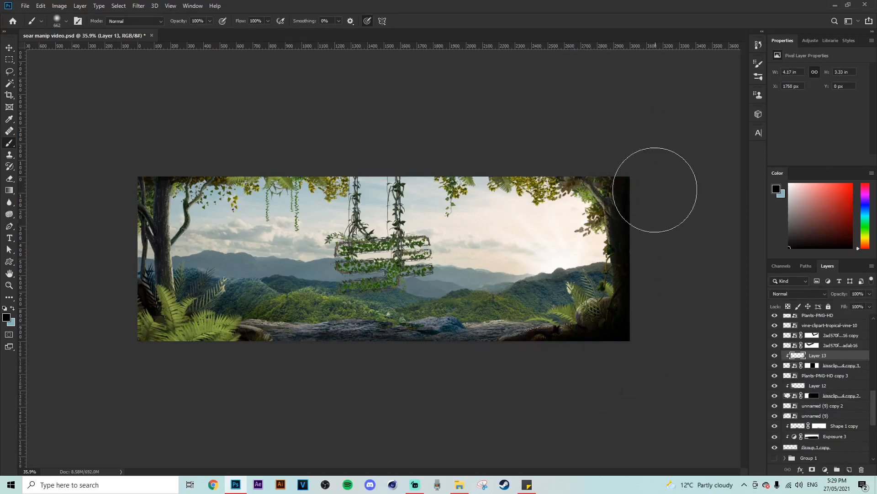
pyautogui.click(867, 296)
pyautogui.moveTo(872, 304)
pyautogui.mouseDown()
pyautogui.moveTo(831, 303)
pyautogui.moveTo(849, 307)
pyautogui.mouseUp()
pyautogui.click(775, 356)
pyautogui.click(775, 355)
pyautogui.scroll(-3, 541, 333)
pyautogui.scroll(5, 538, 330)
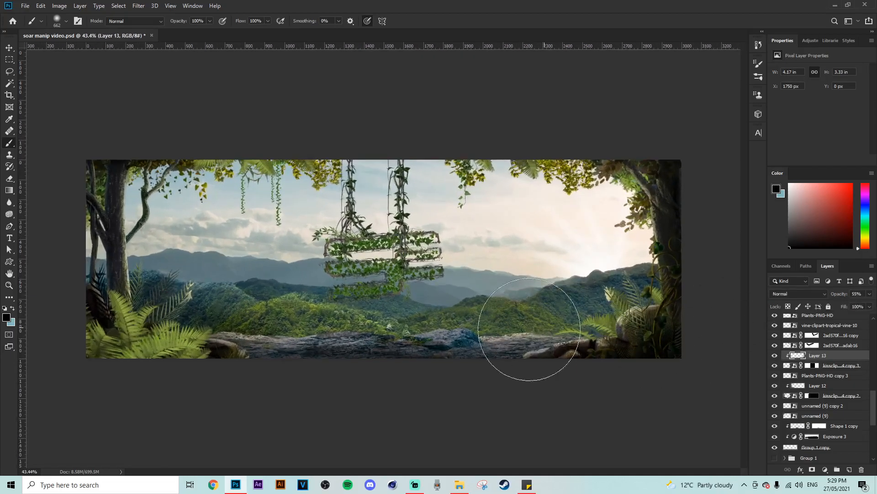
# - Add a new layer clipped to the right-hand fern, Plants-PNG-HD copy 3
pyautogui.scroll(2, 464, 418)
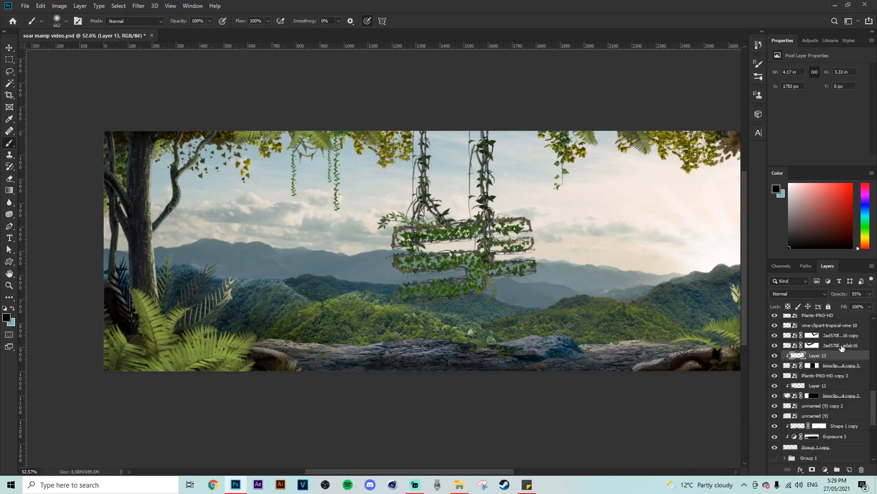
pyautogui.click(842, 346)
pyautogui.click(826, 376)
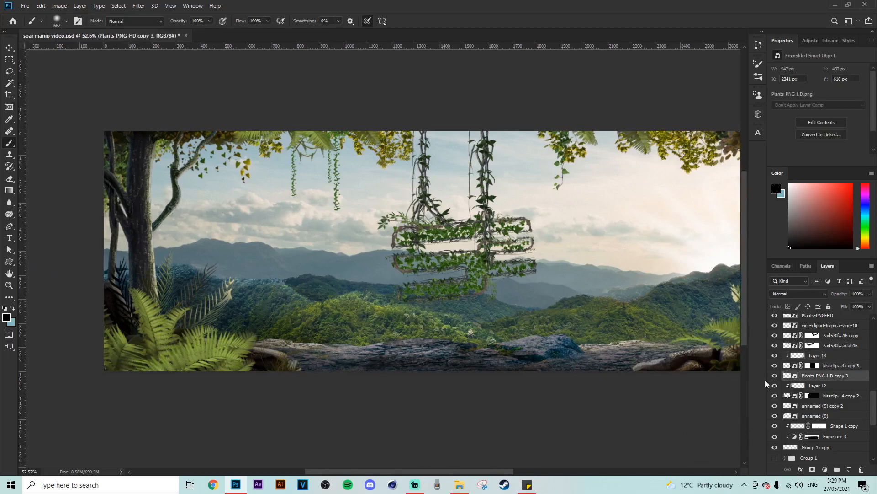
pyautogui.scroll(-3, 834, 416)
pyautogui.moveTo(507, 471); pyautogui.dragTo(556, 469)
pyautogui.click(850, 469)
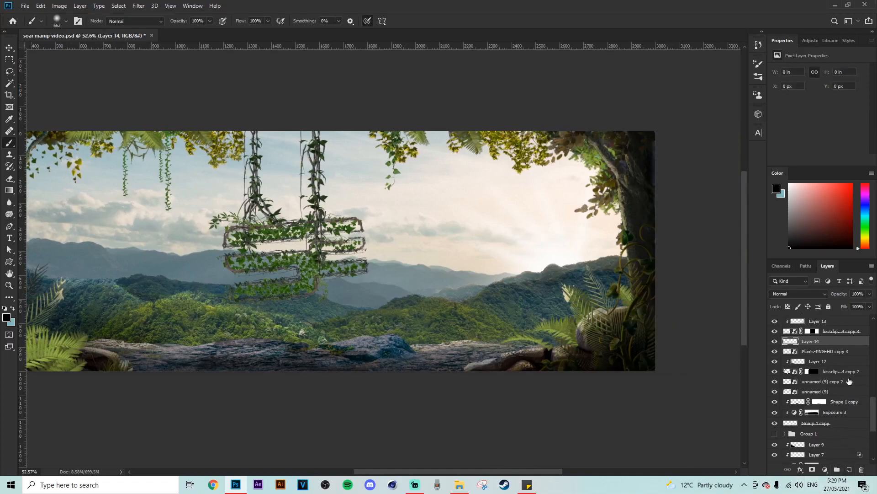
pyautogui.keyDown('alt'); pyautogui.click(832, 346); pyautogui.keyUp('alt')
# - Darken the right fern with a 590 px soft black brush and set the shading layer's opacity to 50%
pyautogui.scroll(4, 646, 352)
pyautogui.moveTo(570, 318); pyautogui.dragTo(522, 318)
pyautogui.moveTo(537, 366)
pyautogui.mouseDown()
pyautogui.moveTo(514, 356)
pyautogui.moveTo(554, 339)
pyautogui.moveTo(589, 338)
pyautogui.mouseUp()
pyautogui.moveTo(606, 358)
pyautogui.mouseDown()
pyautogui.moveTo(642, 357)
pyautogui.moveTo(606, 378)
pyautogui.mouseUp()
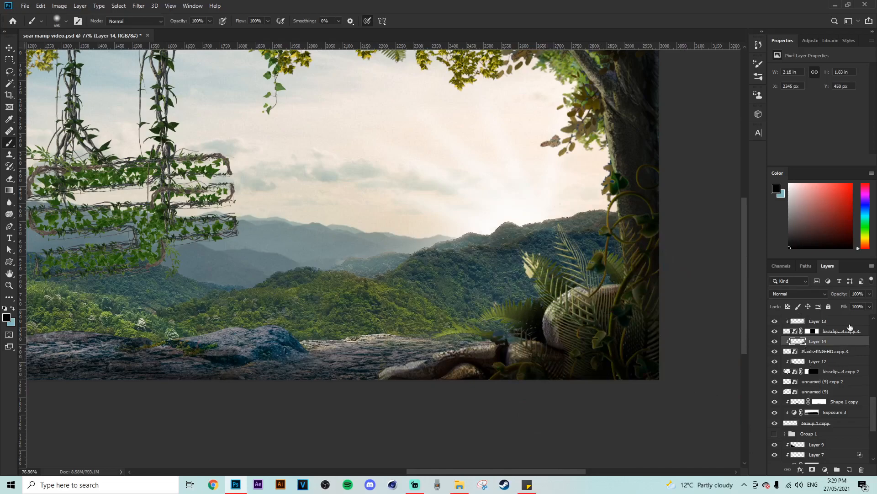
pyautogui.moveTo(870, 295)
pyautogui.mouseDown()
pyautogui.moveTo(830, 302)
pyautogui.moveTo(849, 303)
pyautogui.mouseUp()
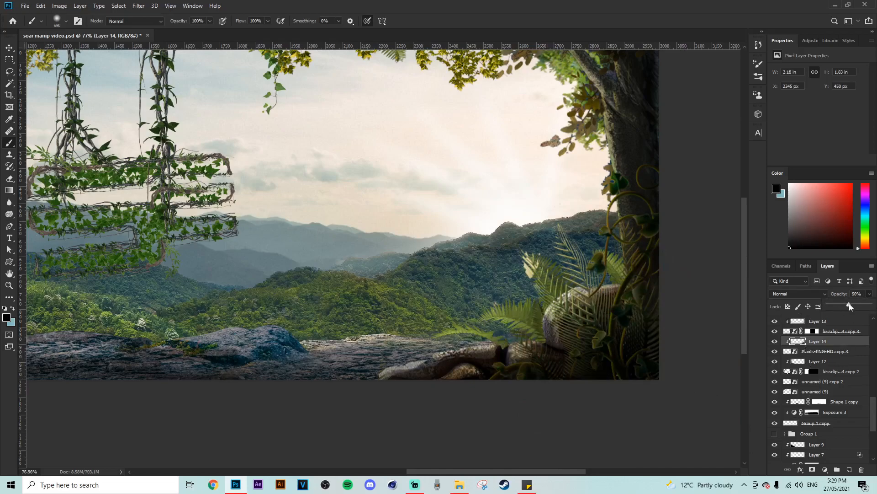
# - Extend the shading along the right fern's base with a 480 px brush and lower the layer's opacity to 35%
pyautogui.scroll(-4, 581, 289)
pyautogui.keyDown('alt'); pyautogui.rightClick(611, 305); pyautogui.keyUp('alt')
pyautogui.moveTo(571, 359); pyautogui.dragTo(593, 359)
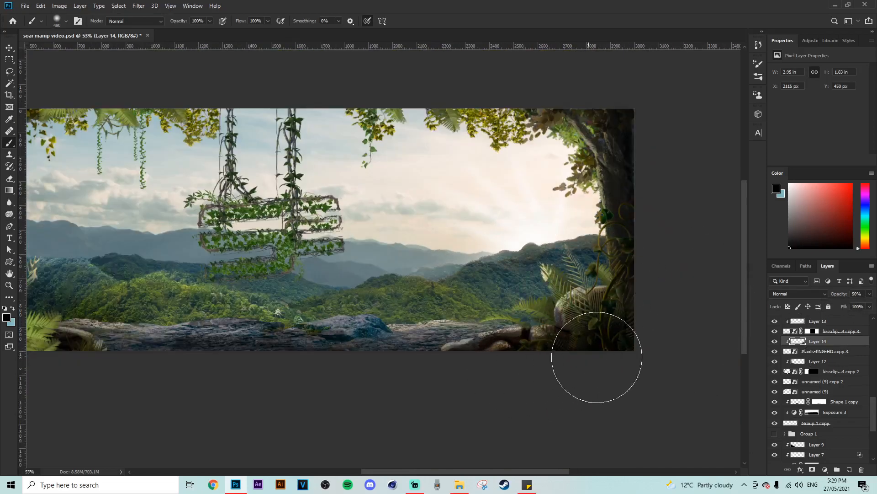
pyautogui.scroll(3, 583, 338)
pyautogui.moveTo(846, 305); pyautogui.dragTo(844, 304)
pyautogui.keyDown('alt'); pyautogui.rightClick(537, 329); pyautogui.keyUp('alt')
pyautogui.scroll(-8, 621, 329)
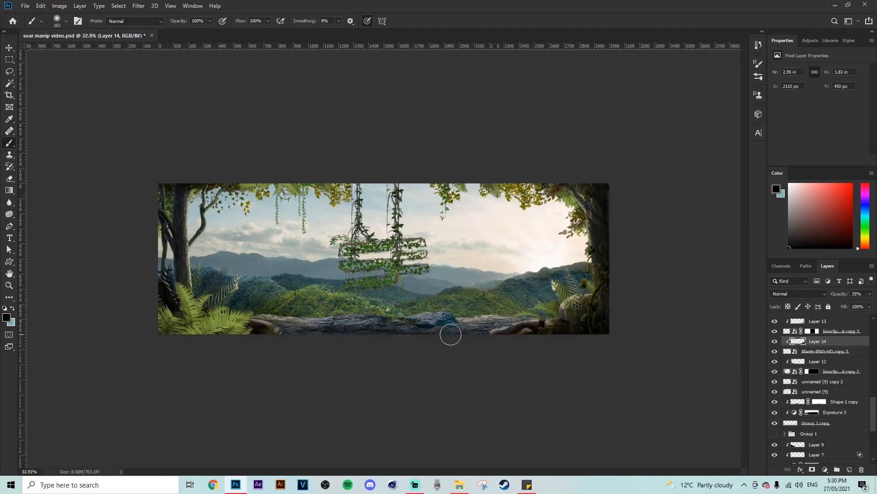
# - Add a new layer clipped to the front-left fern, Plants-PNG-HD copy
pyautogui.scroll(2, 450, 335)
pyautogui.scroll(2, 437, 454)
pyautogui.hscroll(-3, 458, 462)
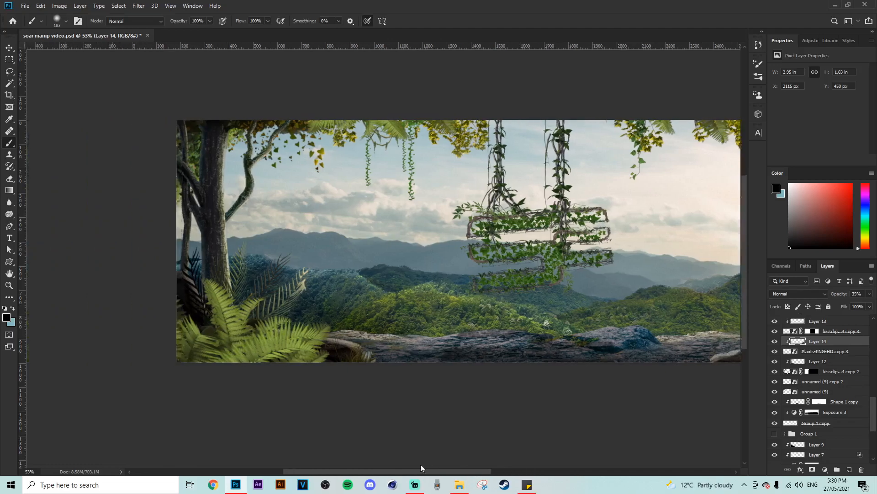
pyautogui.hscroll(-2, 420, 464)
pyautogui.scroll(5, 825, 354)
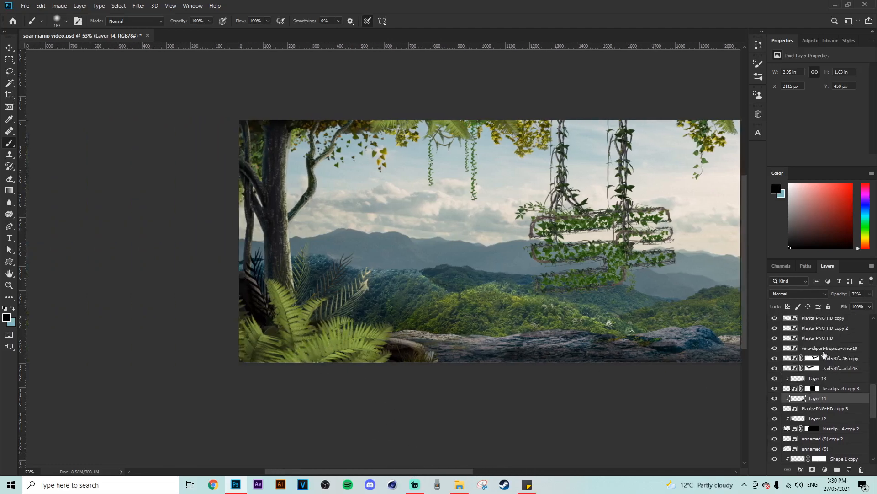
pyautogui.click(824, 350)
pyautogui.click(805, 339)
pyautogui.scroll(2, 811, 340)
pyautogui.scroll(2, 822, 356)
pyautogui.click(820, 363)
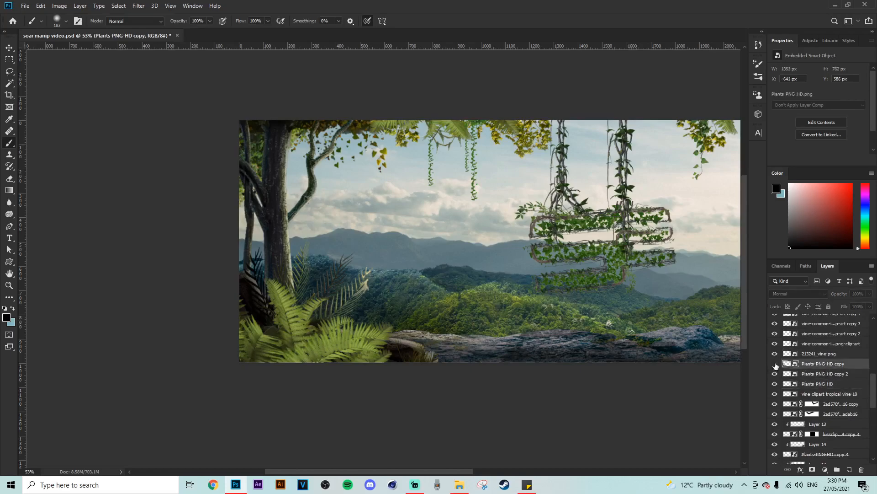
pyautogui.click(849, 469)
pyautogui.keyDown('alt'); pyautogui.click(826, 366); pyautogui.keyUp('alt')
# - Paint soft black shading over the lower part of the front-left fern, varying the brush size
pyautogui.moveTo(445, 349); pyautogui.dragTo(464, 351)
pyautogui.moveTo(218, 369)
pyautogui.mouseDown()
pyautogui.moveTo(308, 426)
pyautogui.moveTo(358, 410)
pyautogui.moveTo(331, 394)
pyautogui.mouseUp()
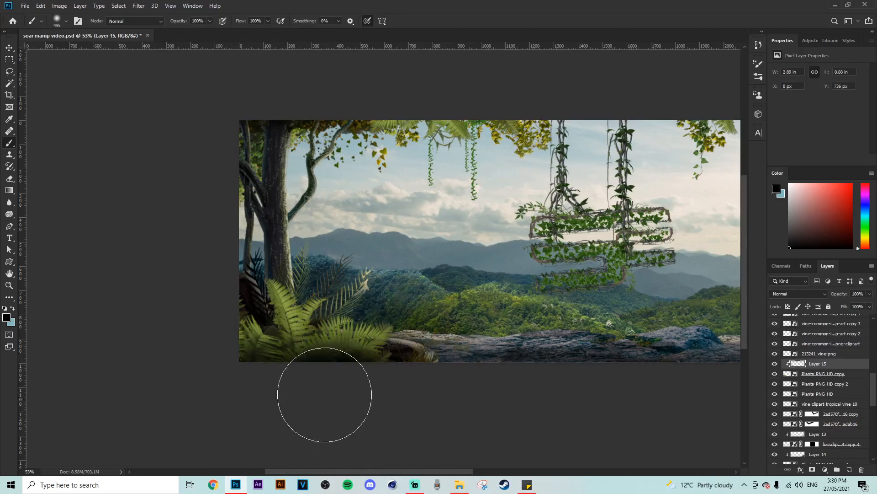
pyautogui.moveTo(208, 355); pyautogui.dragTo(224, 356)
pyautogui.moveTo(316, 351)
pyautogui.mouseDown()
pyautogui.moveTo(286, 322)
pyautogui.moveTo(312, 374)
pyautogui.mouseUp()
pyautogui.moveTo(320, 361); pyautogui.dragTo(334, 363)
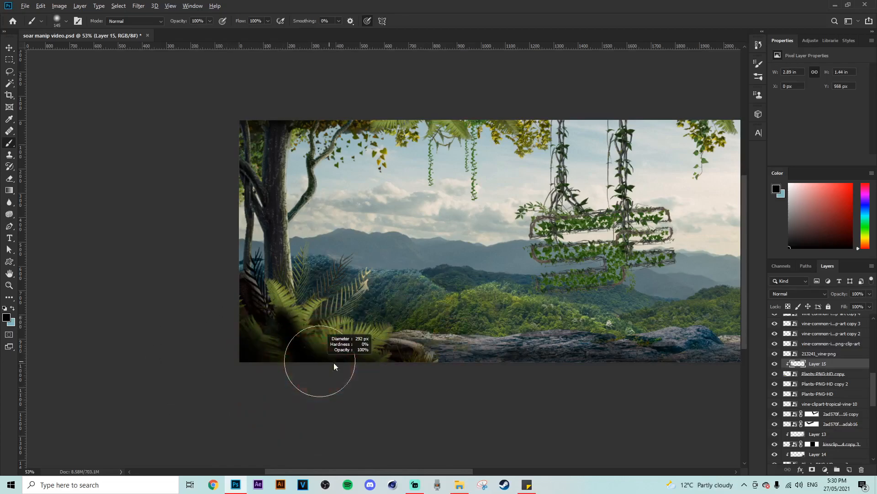
# - Lower the left fern shading layer's opacity to 74% and add more shading to the fern with a 213 px brush
pyautogui.click(870, 306)
pyautogui.moveTo(869, 306)
pyautogui.mouseDown()
pyautogui.moveTo(822, 304)
pyautogui.moveTo(861, 303)
pyautogui.mouseUp()
pyautogui.hotkey('ctrl', '0')
pyautogui.moveTo(62, 294)
pyautogui.mouseDown()
pyautogui.moveTo(71, 320)
pyautogui.moveTo(73, 305)
pyautogui.mouseUp()
pyautogui.scroll(-6, 276, 362)
pyautogui.scroll(7, 275, 363)
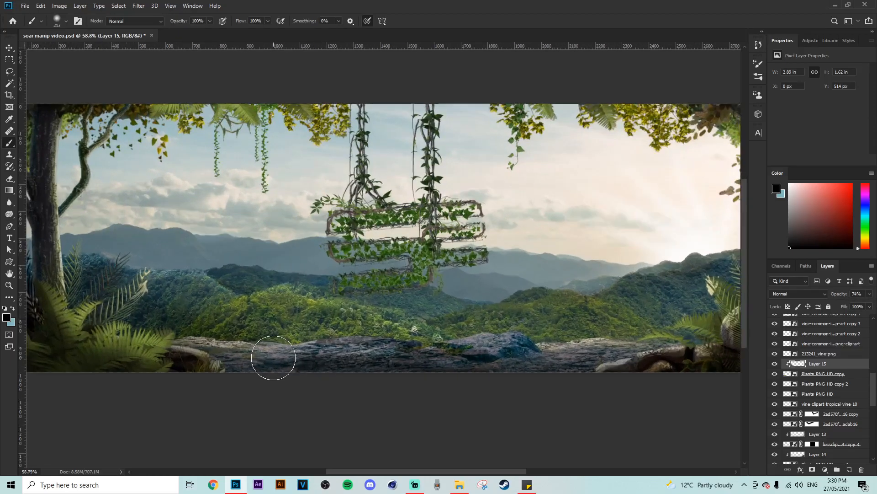
pyautogui.scroll(-3, 348, 131)
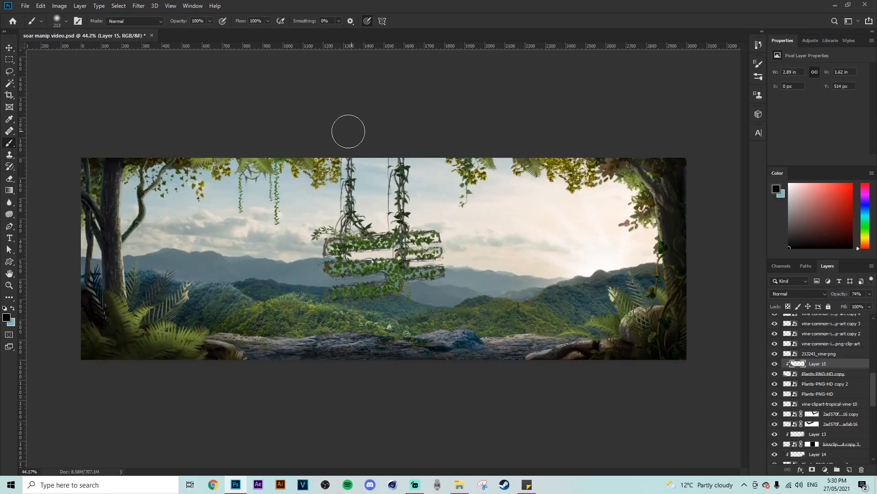
# - Group all the vine-common-ivy clip-art layers and name the group "insdie cine"
pyautogui.click(818, 355)
pyautogui.scroll(2, 825, 361)
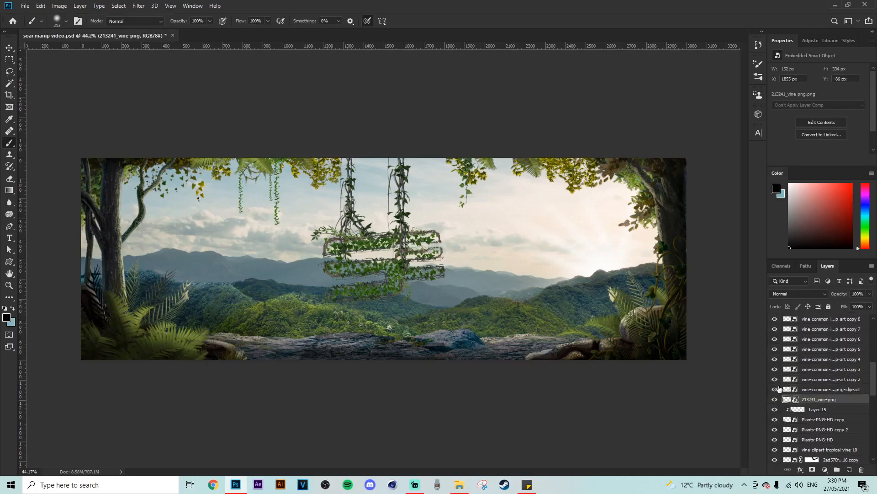
pyautogui.click(812, 389)
pyautogui.scroll(4, 820, 384)
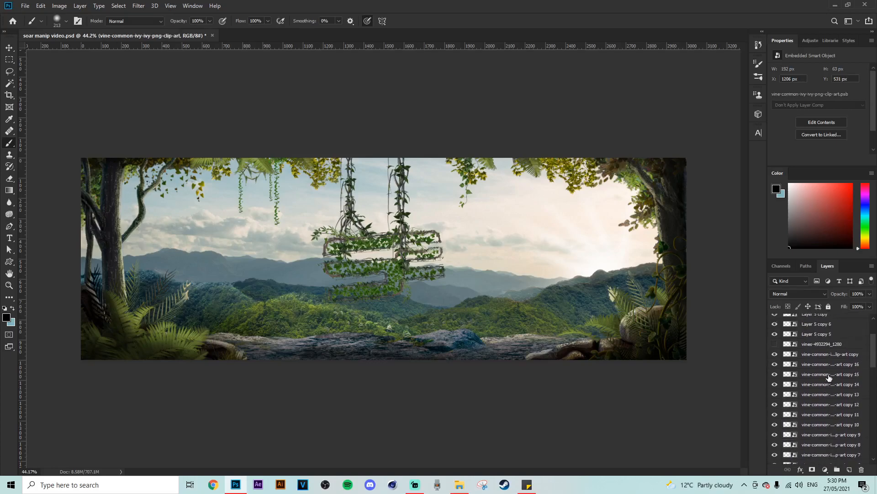
pyautogui.hotkey('ctrl', 'g')
pyautogui.click(776, 355)
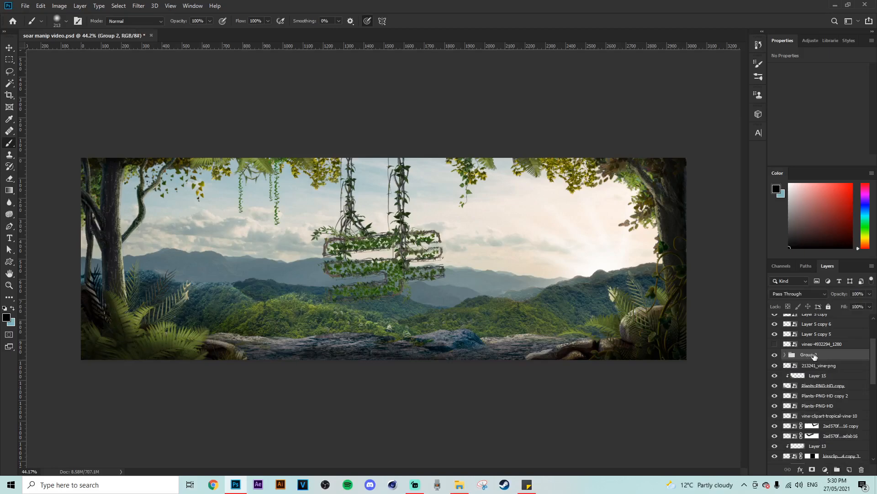
pyautogui.doubleClick(814, 355)
pyautogui.press('Return')
pyautogui.scroll(3, 840, 355)
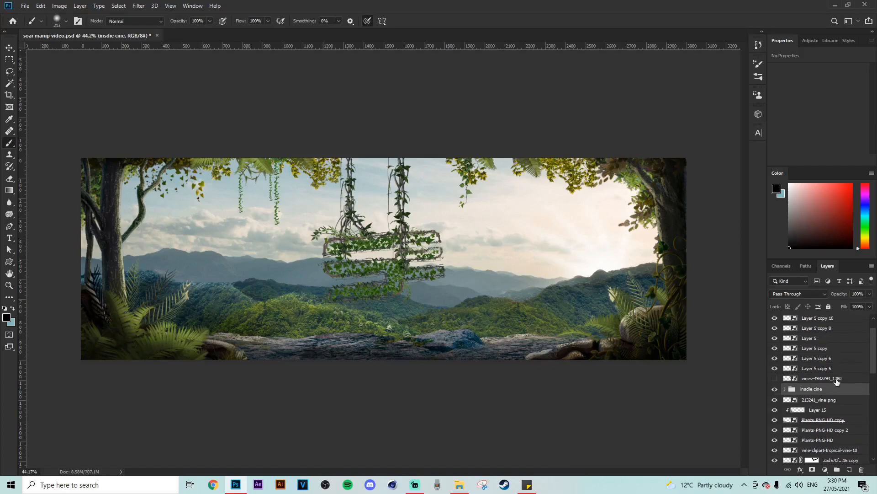
# - Group the Layer 5 vine layers, from Layer 5 copy 5 up to Layer 5 copy 9, and name the group "behind logo"
pyautogui.click(778, 379)
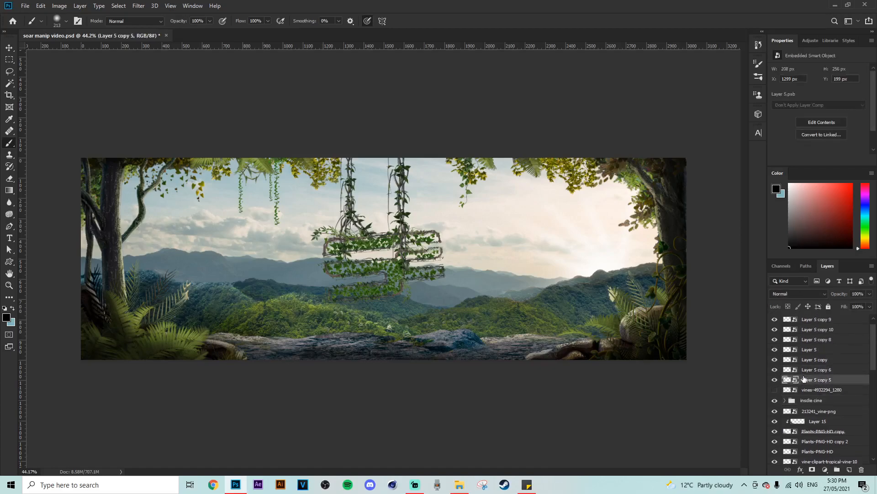
pyautogui.scroll(1, 823, 374)
pyautogui.keyDown('shift'); pyautogui.click(818, 333); pyautogui.keyUp('shift')
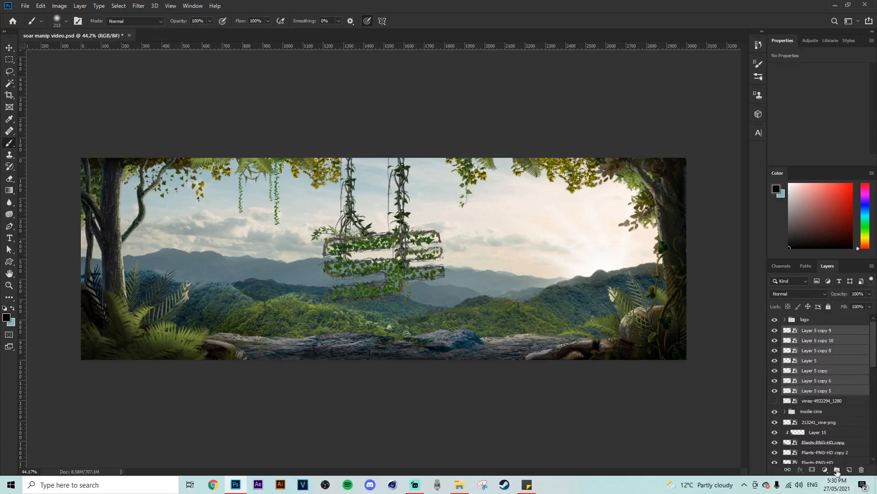
pyautogui.hotkey('ctrl', 'g')
pyautogui.doubleClick(810, 330)
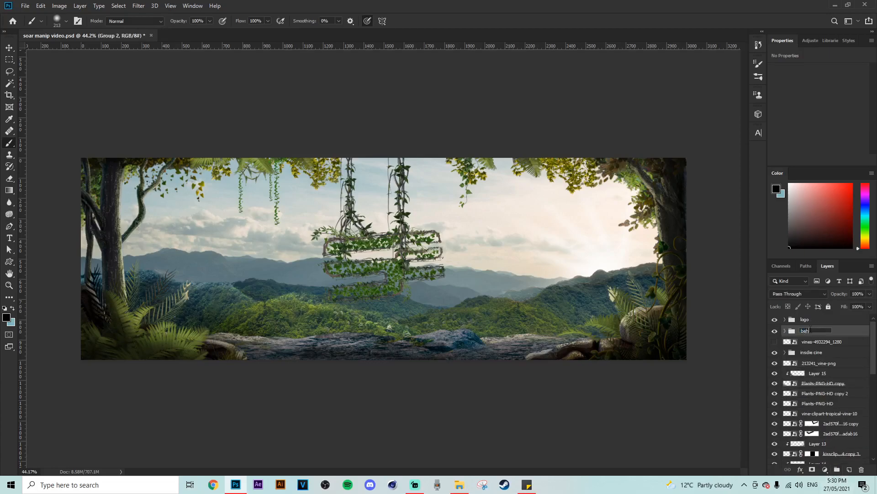
pyautogui.press('Return')
# - Move the insdie cine group above vines-4932294_1280 and combine the three logo-related groups into one parent group named "logo"
pyautogui.moveTo(812, 351); pyautogui.dragTo(813, 341)
pyautogui.keyDown('shift'); pyautogui.click(812, 319); pyautogui.keyUp('shift')
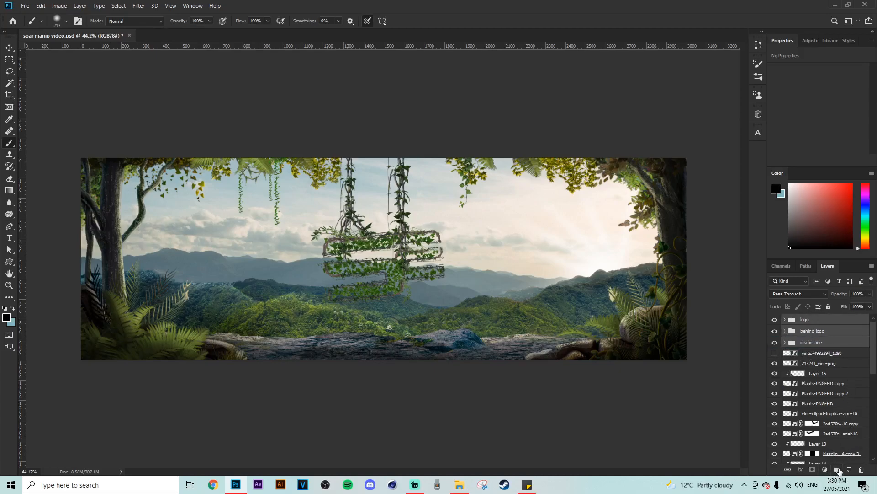
pyautogui.click(839, 470)
pyautogui.doubleClick(809, 319)
pyautogui.write('logo')
pyautogui.press('Return')
pyautogui.click(776, 321)
pyautogui.click(774, 320)
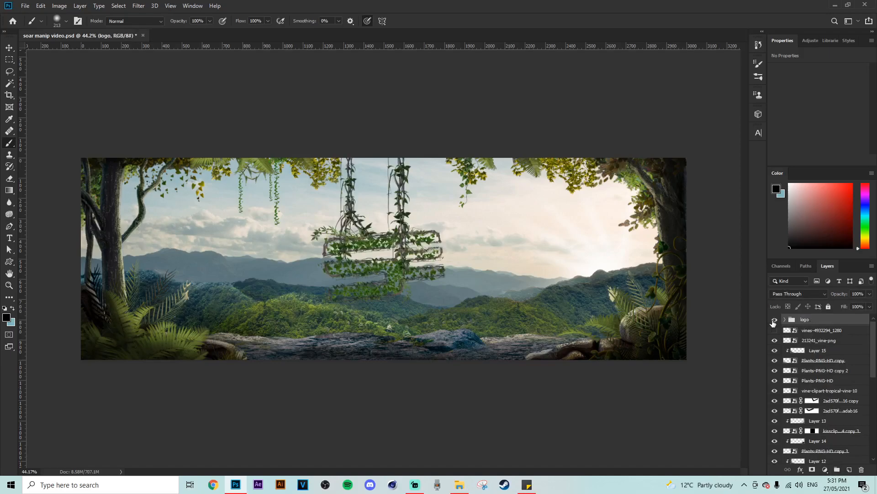
pyautogui.click(774, 321)
# - Delete the unused hidden layer vines-4932294_1280
pyautogui.click(799, 331)
pyautogui.click(775, 331)
pyautogui.click(774, 330)
pyautogui.press('Delete')
# - Move the 213241_vine-png layer below Plants-PNG-HD copy in the layer stack
pyautogui.click(775, 331)
pyautogui.click(775, 330)
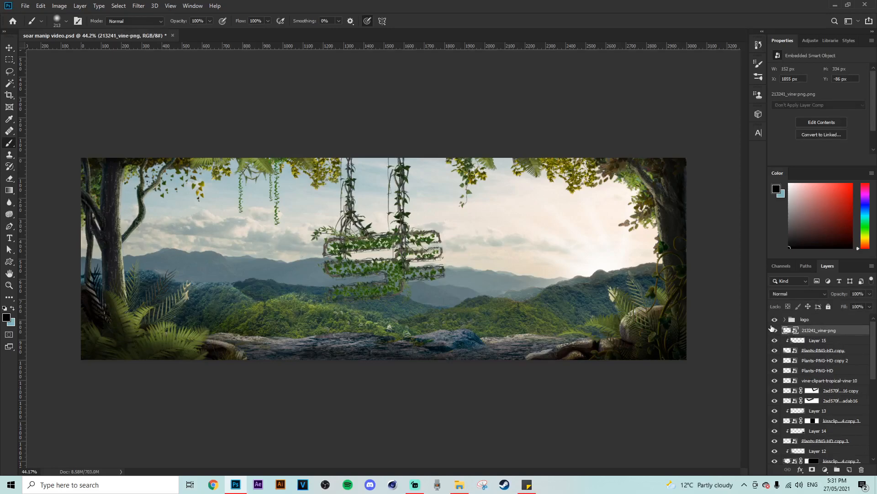
pyautogui.hotkey('alt', ']')
pyautogui.click(809, 334)
pyautogui.scroll(1, 515, 313)
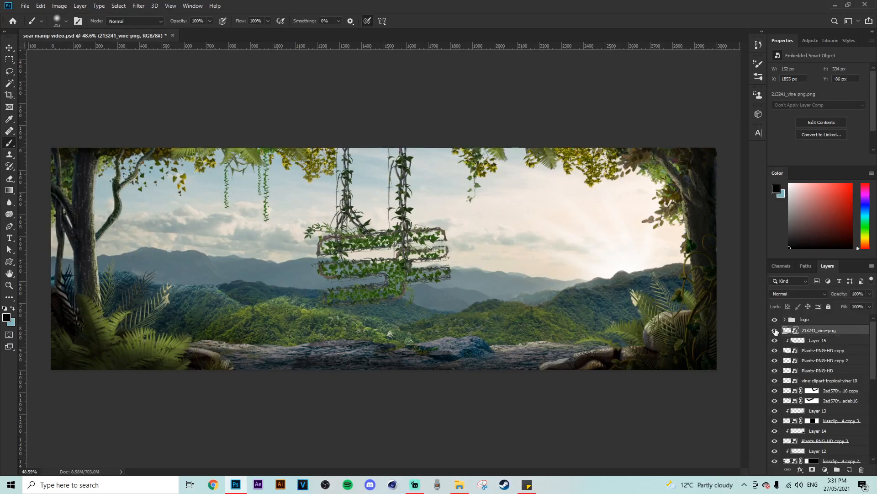
pyautogui.moveTo(829, 331); pyautogui.dragTo(827, 359)
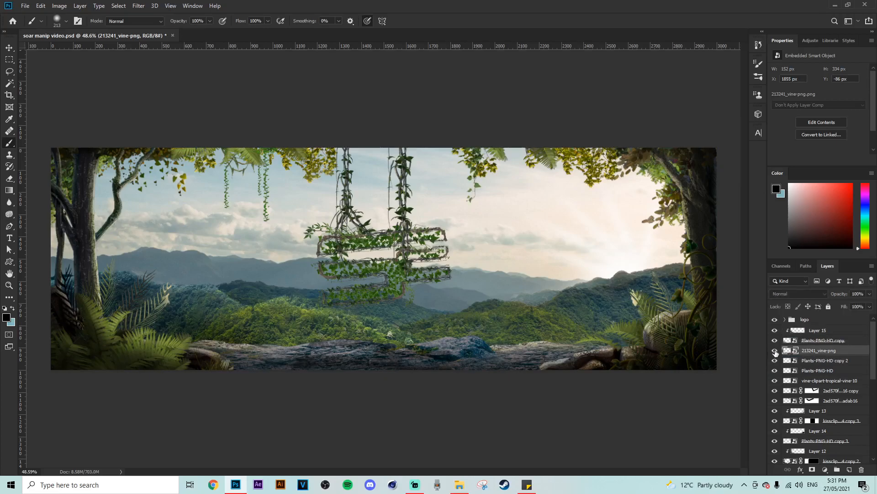
# - Hide the hanging vine and fern layers and both unnamed (9) layers to check which foliage each contains
pyautogui.click(775, 351)
pyautogui.click(775, 371)
pyautogui.click(775, 380)
pyautogui.scroll(-1, 822, 384)
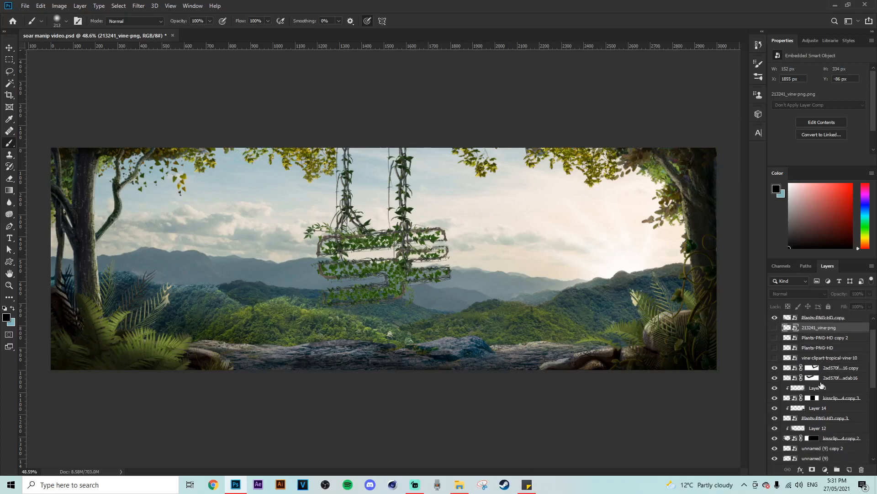
pyautogui.scroll(-2, 794, 382)
pyautogui.scroll(-2, 815, 377)
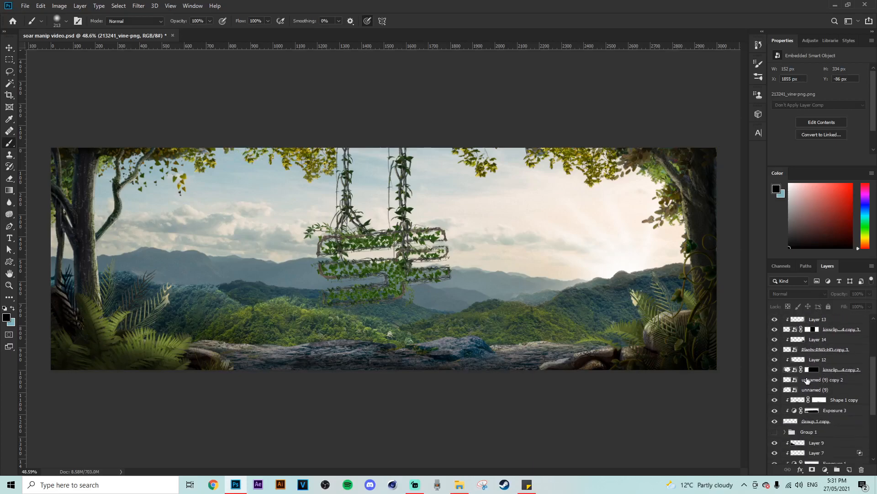
pyautogui.moveTo(775, 380); pyautogui.dragTo(775, 389)
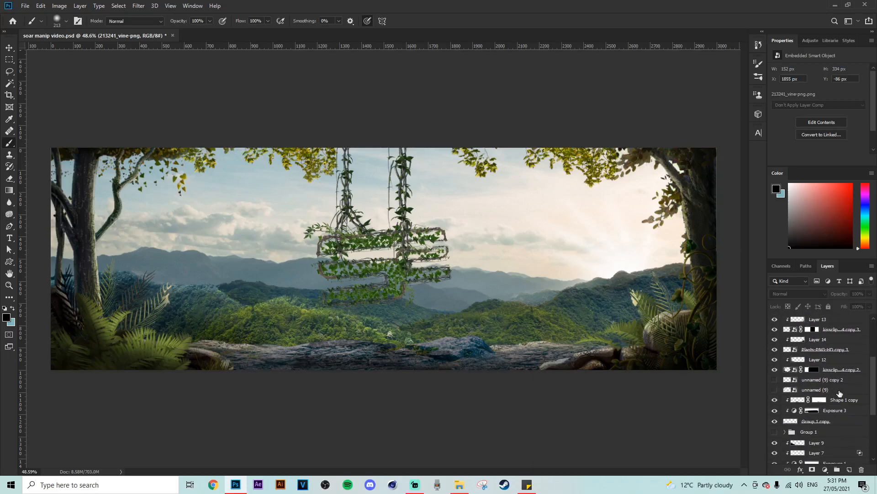
# - Look through the remaining layers for canopy foliage and hide the two 2ad570f leaf layers to check them
pyautogui.scroll(-2, 796, 390)
pyautogui.scroll(-2, 825, 395)
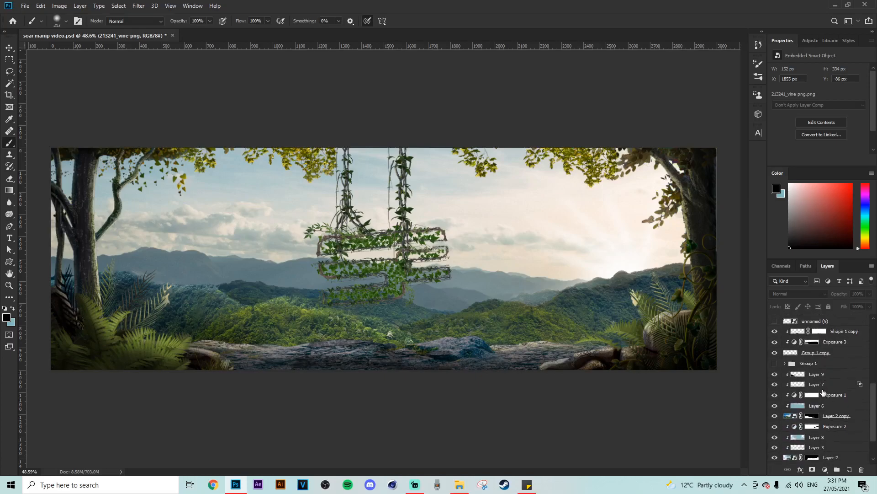
pyautogui.scroll(-2, 822, 392)
pyautogui.scroll(10, 808, 429)
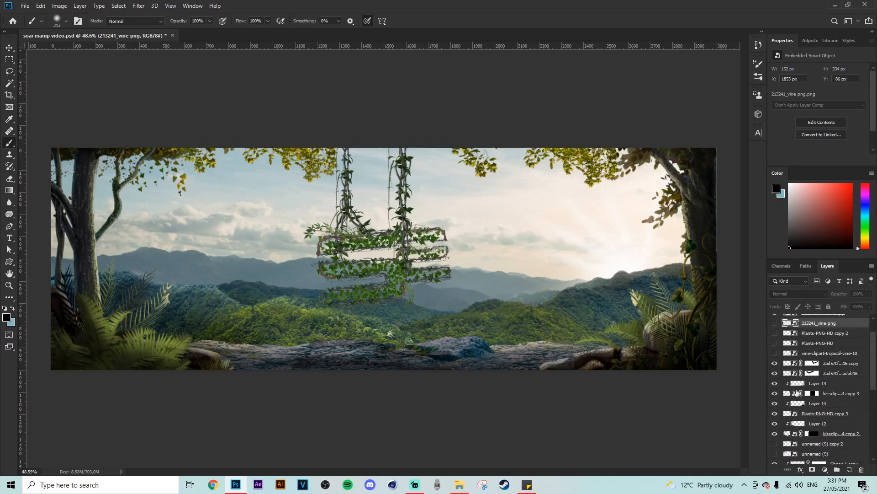
pyautogui.scroll(-3, 830, 405)
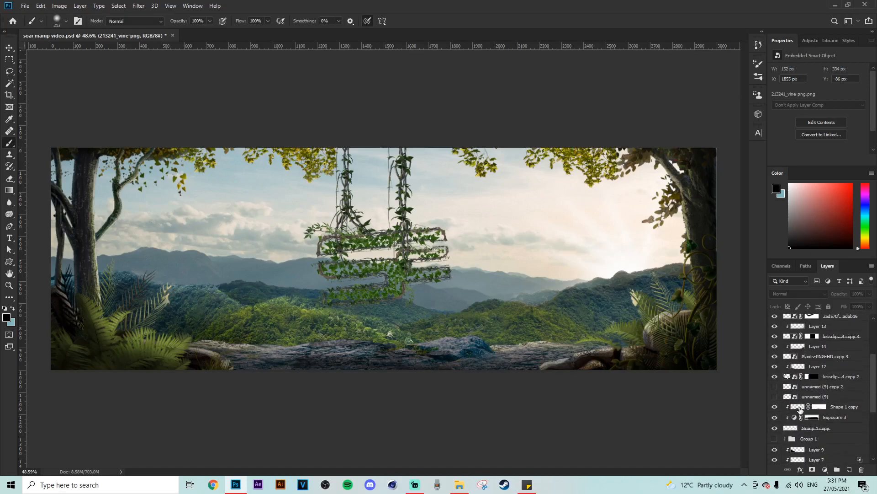
pyautogui.scroll(-1, 800, 409)
pyautogui.scroll(5, 792, 428)
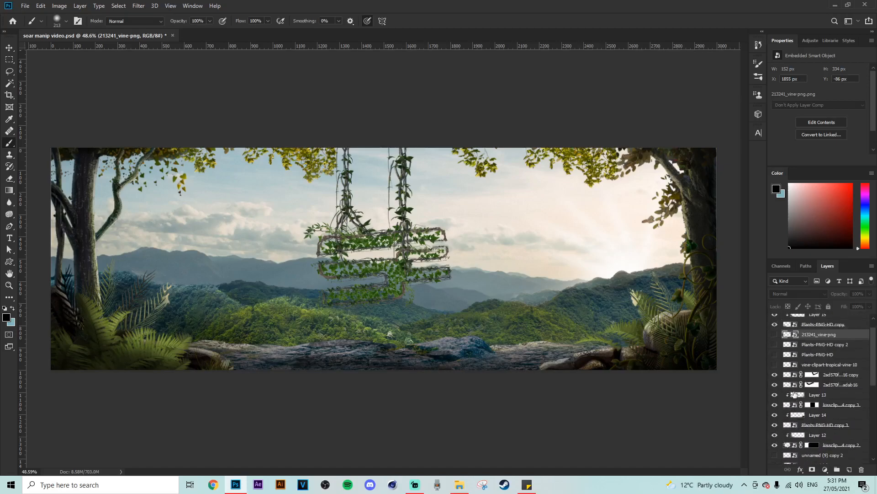
pyautogui.click(776, 390)
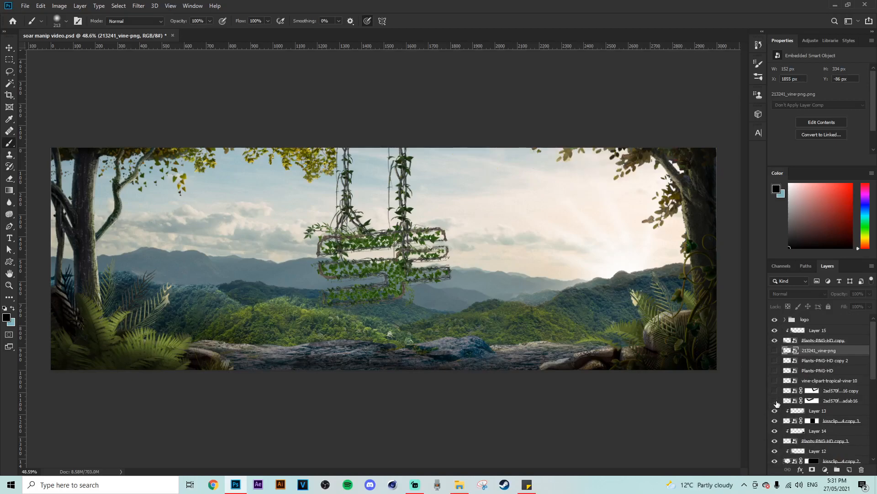
pyautogui.click(776, 401)
pyautogui.click(829, 402)
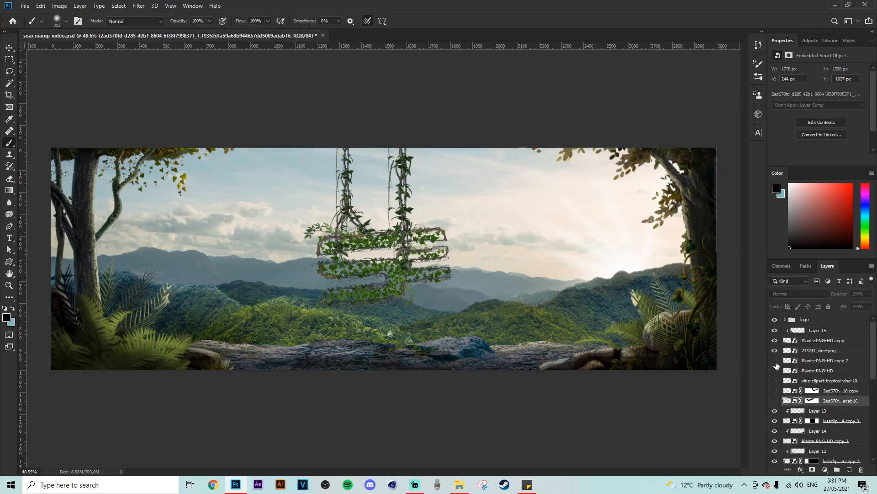
# - Show the hanging foliage layers from 213241_vine-png down to the two 2ad570f leaf layers and convert them to one Smart Object
pyautogui.moveTo(776, 360); pyautogui.dragTo(775, 400)
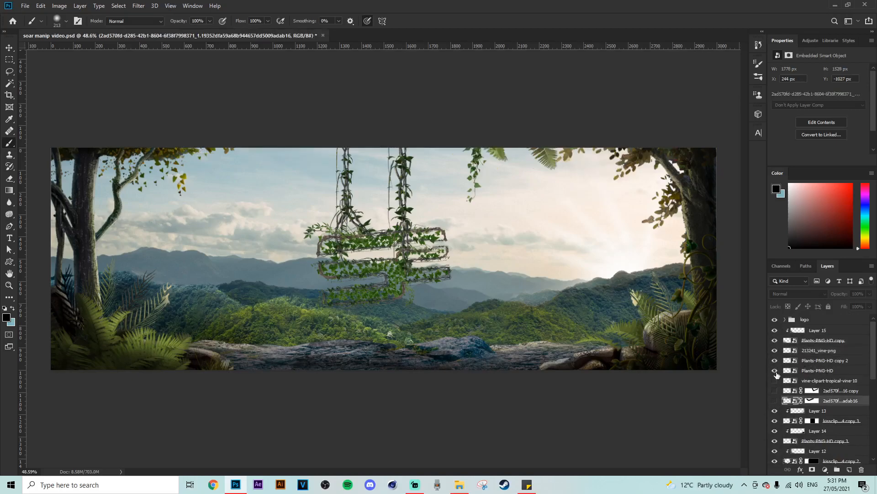
pyautogui.keyDown('shift'); pyautogui.click(839, 352); pyautogui.keyUp('shift')
pyautogui.rightClick(838, 353)
pyautogui.click(748, 181)
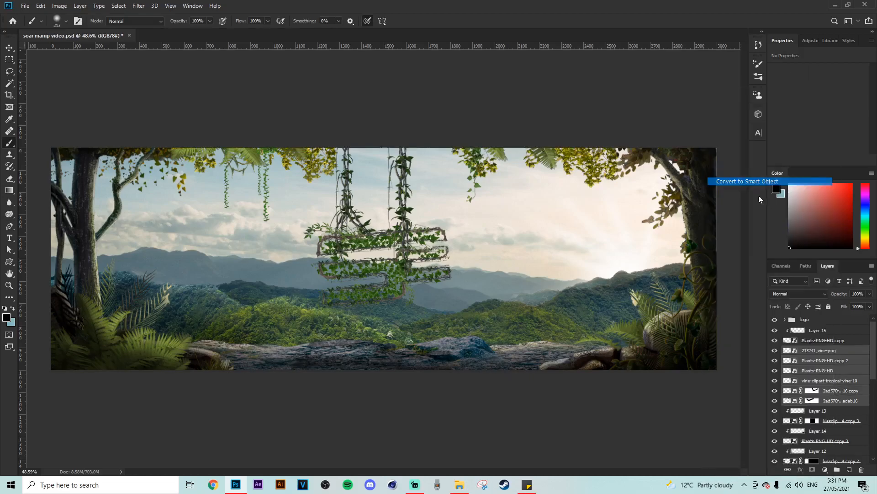
pyautogui.click(775, 351)
pyautogui.click(775, 350)
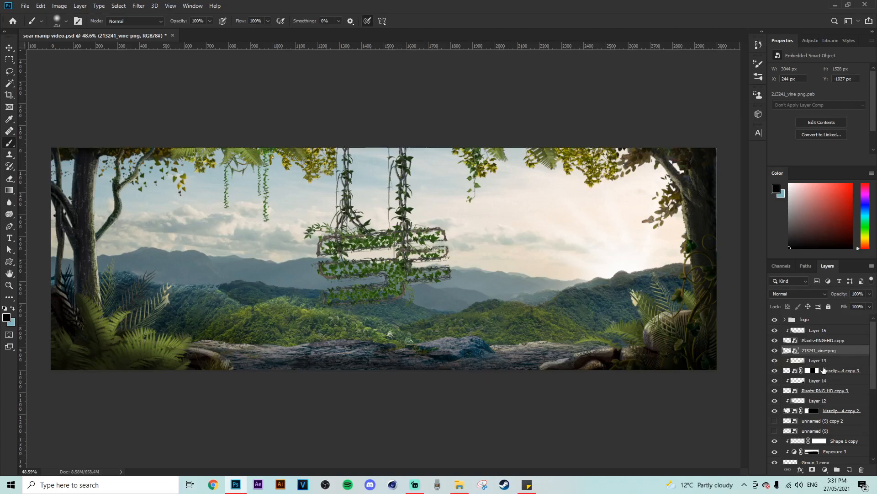
# - Make the unnamed (9) and unnamed (9) copy 2 layers visible again and select both
pyautogui.click(822, 420)
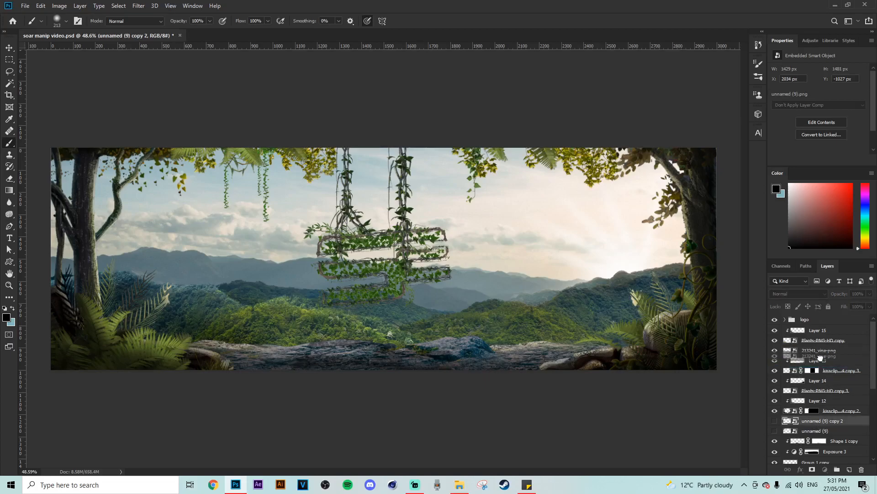
pyautogui.click(819, 351)
pyautogui.click(776, 431)
pyautogui.click(824, 431)
pyautogui.keyDown('shift'); pyautogui.click(828, 423); pyautogui.keyUp('shift')
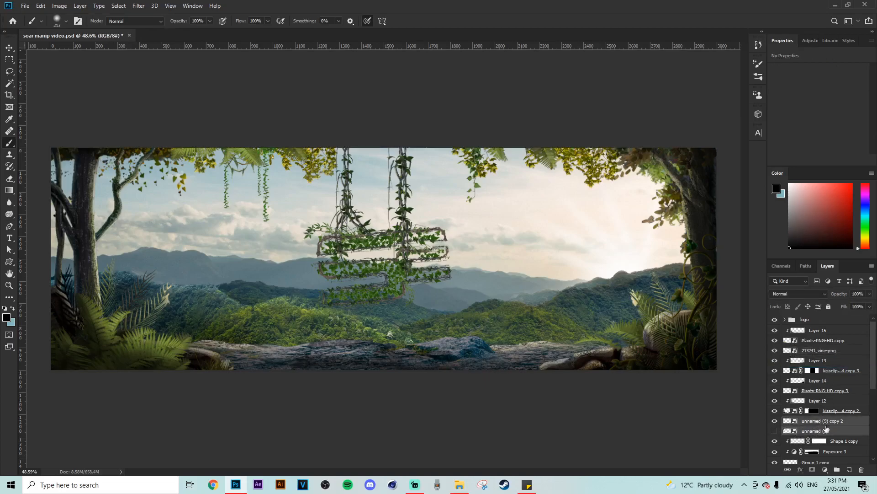
pyautogui.click(774, 430)
# - Try moving the two unnamed (9) layers beneath 213241_vine-png, and return them to their place above Shape 1 copy
pyautogui.moveTo(813, 428); pyautogui.dragTo(827, 358)
pyautogui.rightClick(827, 358)
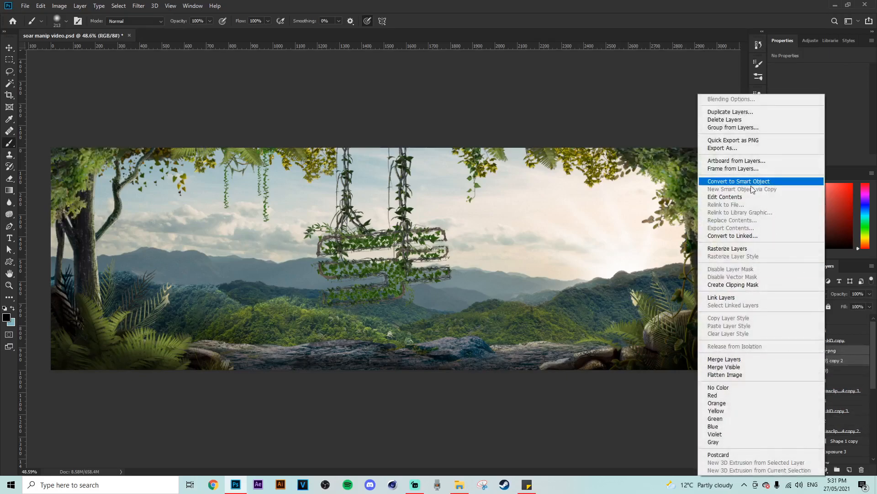
pyautogui.click(623, 265)
pyautogui.click(814, 361)
pyautogui.keyDown('shift'); pyautogui.click(821, 370); pyautogui.keyUp('shift')
pyautogui.moveTo(816, 373); pyautogui.dragTo(805, 435)
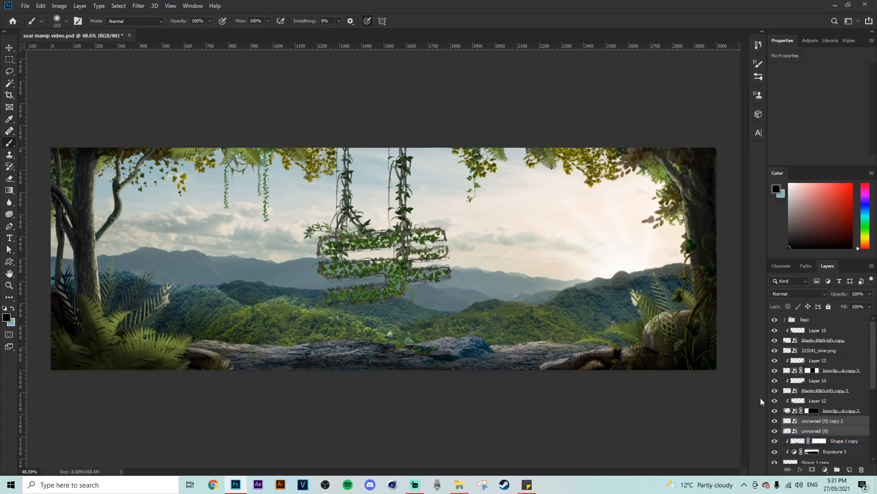
# - Rasterize the unnamed (9) and unnamed (9) copy 2 layers and convert them together to a Smart Object
pyautogui.click(839, 430)
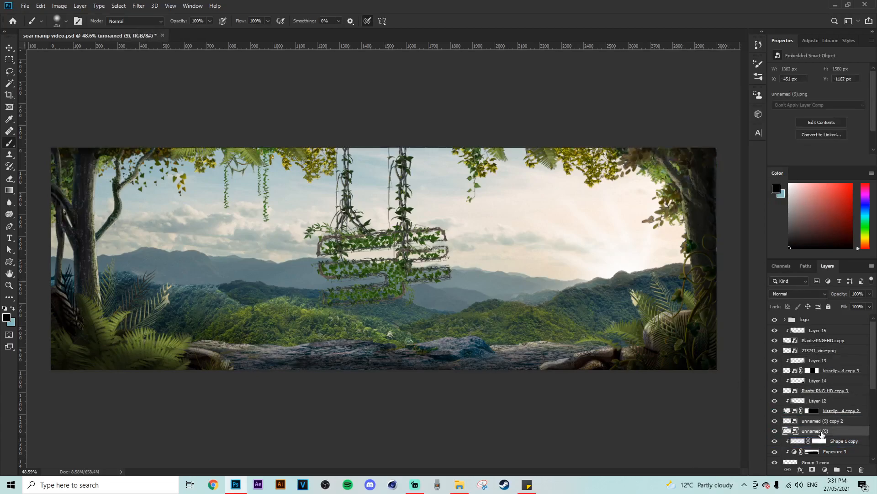
pyautogui.rightClick(825, 428)
pyautogui.click(792, 196)
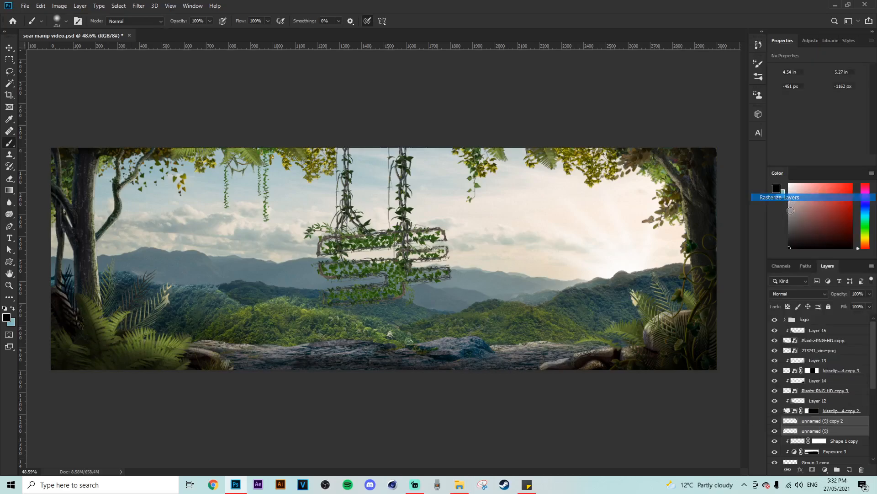
pyautogui.rightClick(823, 430)
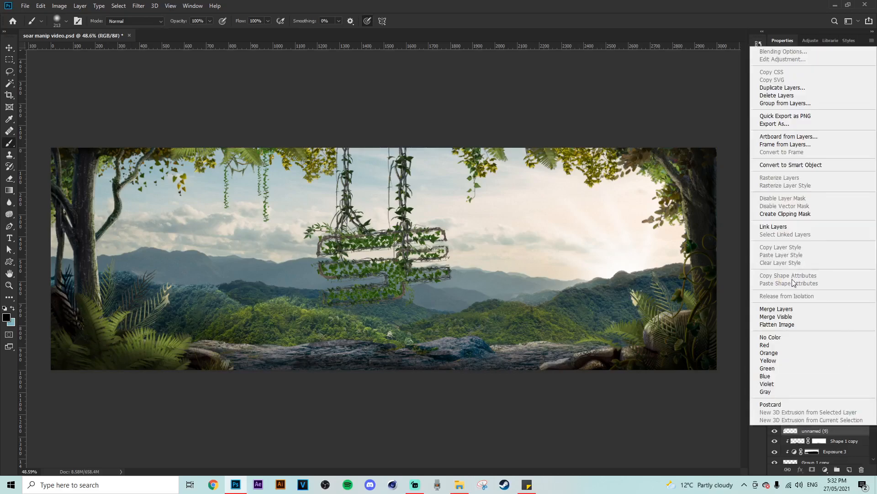
pyautogui.click(790, 165)
# - Add a black Color Overlay in Normal mode at 57% opacity to the unnamed (9) copy 2 Smart Object
pyautogui.click(801, 470)
pyautogui.click(818, 432)
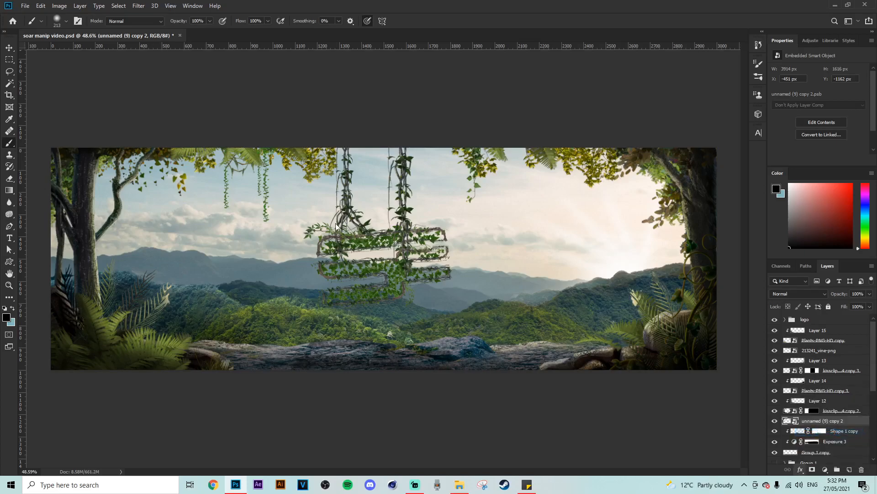
pyautogui.moveTo(661, 176); pyautogui.dragTo(621, 175)
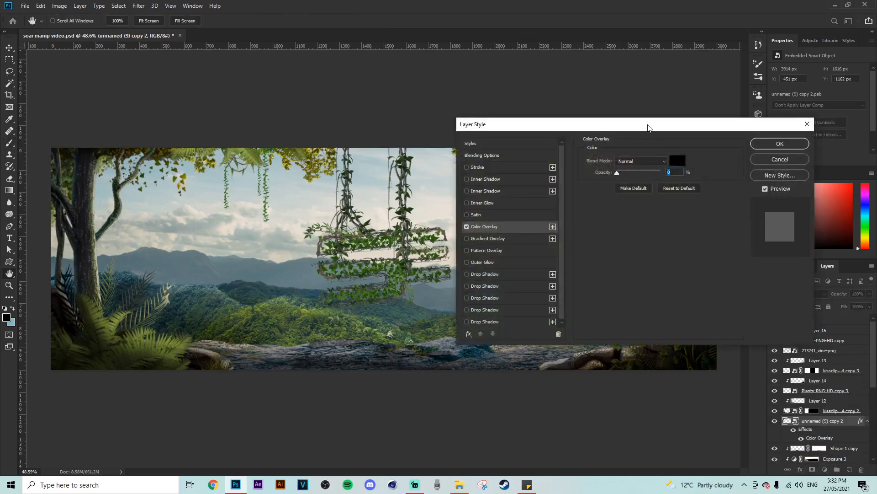
pyautogui.moveTo(644, 127); pyautogui.dragTo(739, 130)
pyautogui.moveTo(717, 175); pyautogui.dragTo(741, 175)
pyautogui.moveTo(726, 128); pyautogui.dragTo(439, 230)
pyautogui.moveTo(454, 278)
pyautogui.mouseDown()
pyautogui.moveTo(440, 277)
pyautogui.moveTo(450, 276)
pyautogui.mouseUp()
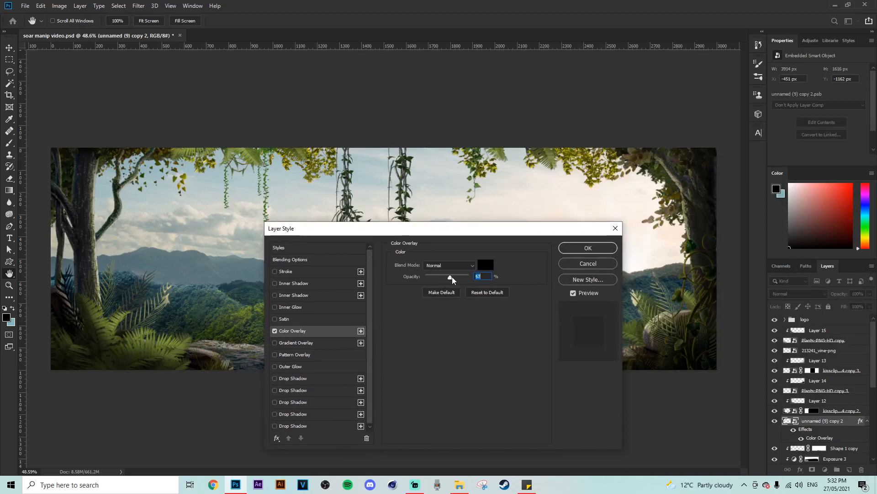
pyautogui.click(589, 248)
pyautogui.click(820, 361)
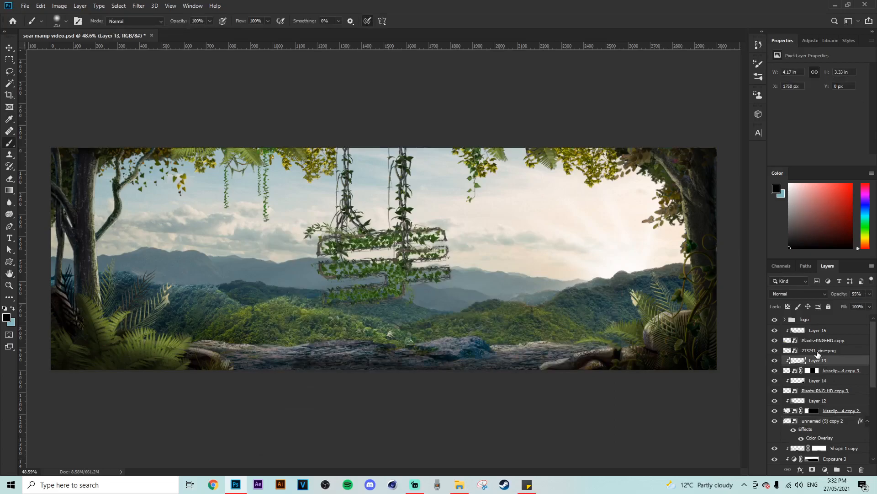
# - Add a black Color Overlay in Normal mode at slightly over half opacity to the 213241_vine-png layer
pyautogui.click(819, 350)
pyautogui.click(800, 469)
pyautogui.click(831, 431)
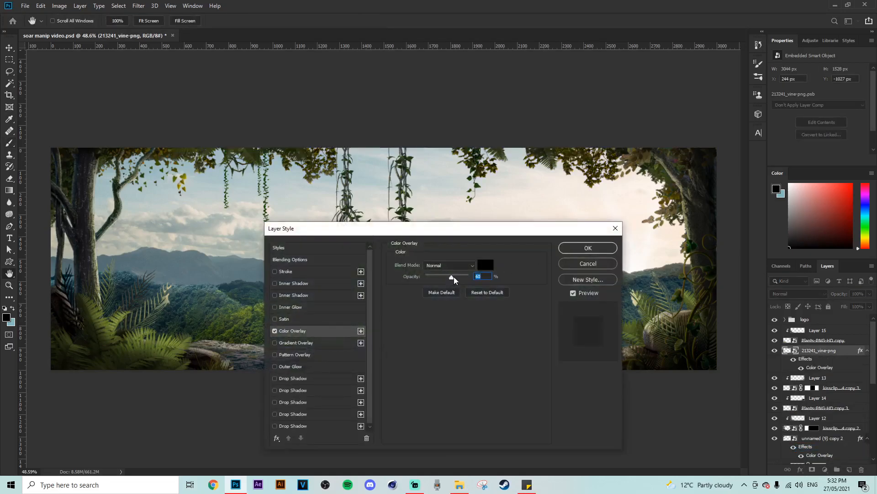
pyautogui.moveTo(456, 228); pyautogui.dragTo(472, 296)
pyautogui.moveTo(464, 347)
pyautogui.mouseDown()
pyautogui.moveTo(453, 343)
pyautogui.moveTo(464, 346)
pyautogui.mouseUp()
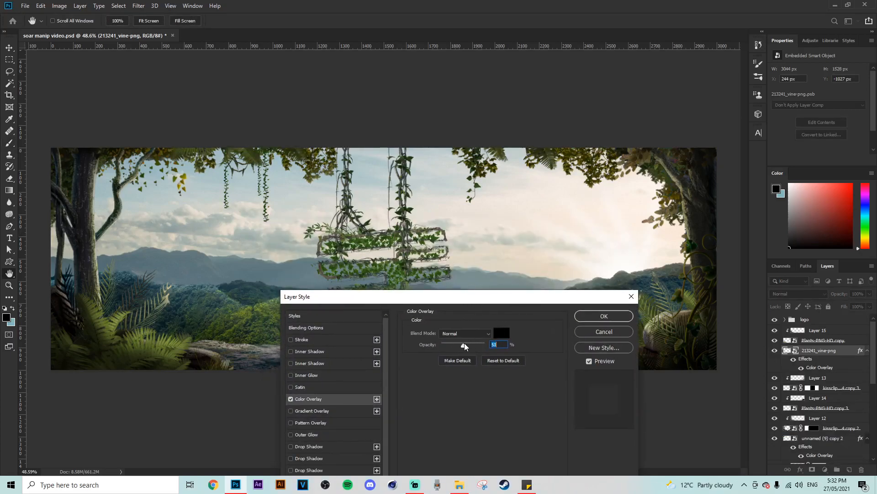
# - Enable an Inner Shadow in Normal mode on the vine layer and set its color to warm peach #fbdab3
pyautogui.click(291, 375)
pyautogui.click(291, 374)
pyautogui.click(291, 364)
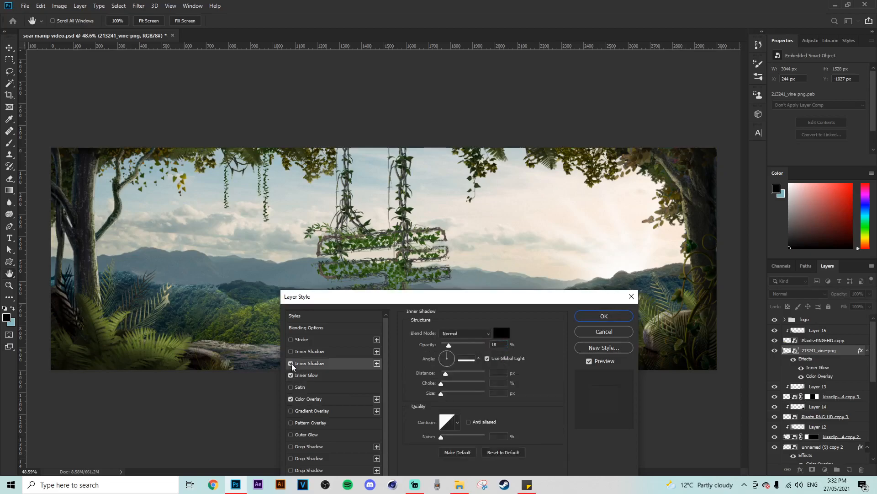
pyautogui.click(502, 333)
pyautogui.write('ffffff')
pyautogui.click(770, 312)
pyautogui.click(502, 333)
pyautogui.click(590, 324)
pyautogui.moveTo(696, 433); pyautogui.dragTo(696, 422)
pyautogui.click(597, 322)
pyautogui.click(603, 319)
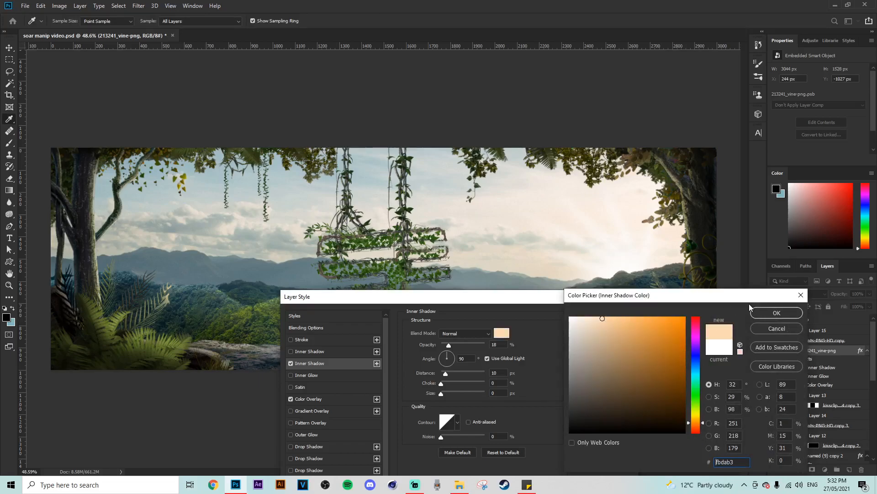
pyautogui.click(772, 313)
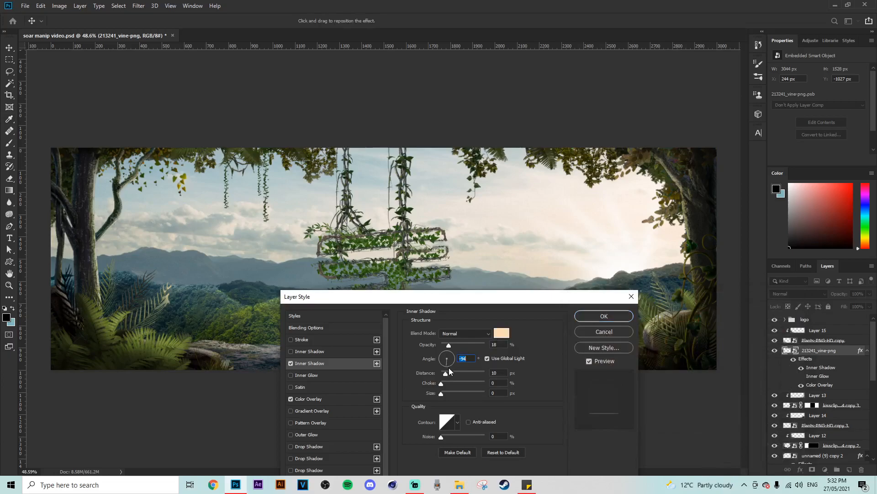
# - Turn off Global Light for the vine's Inner Shadow, set angle -63°, size 16 px and opacity 24%, and apply the style
pyautogui.click(487, 359)
pyautogui.moveTo(451, 357); pyautogui.dragTo(505, 361)
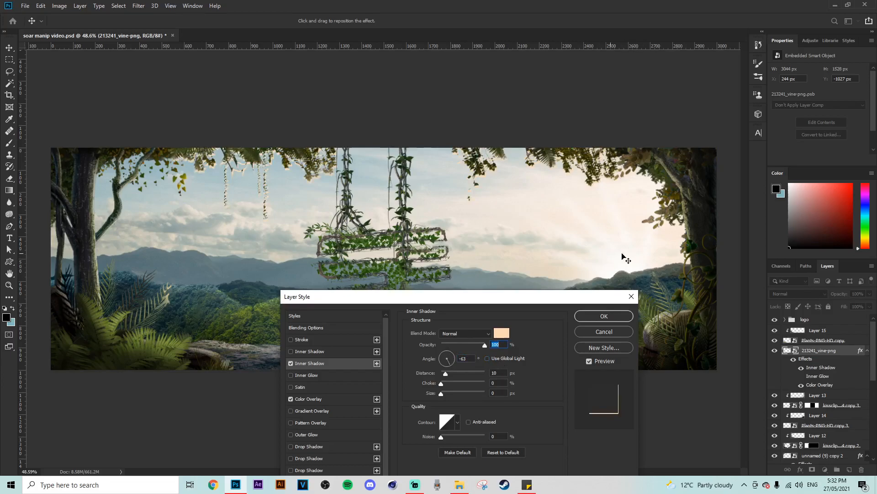
pyautogui.moveTo(440, 391); pyautogui.dragTo(445, 391)
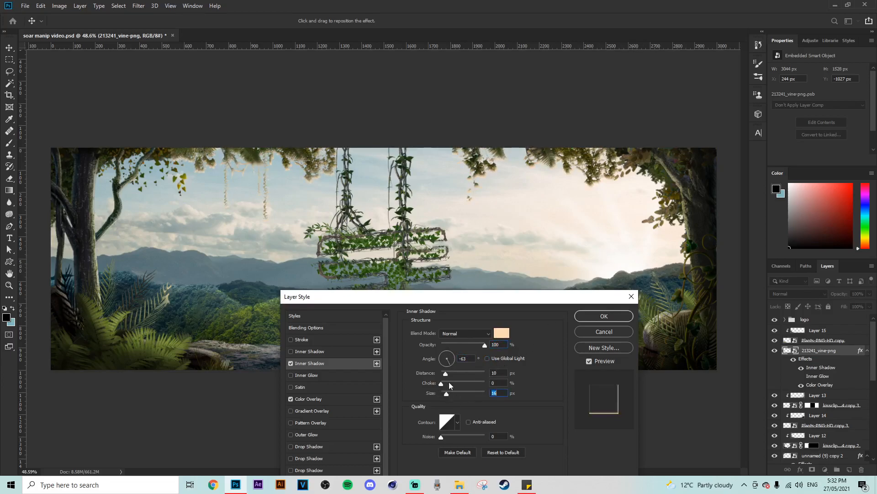
pyautogui.moveTo(481, 344); pyautogui.dragTo(449, 344)
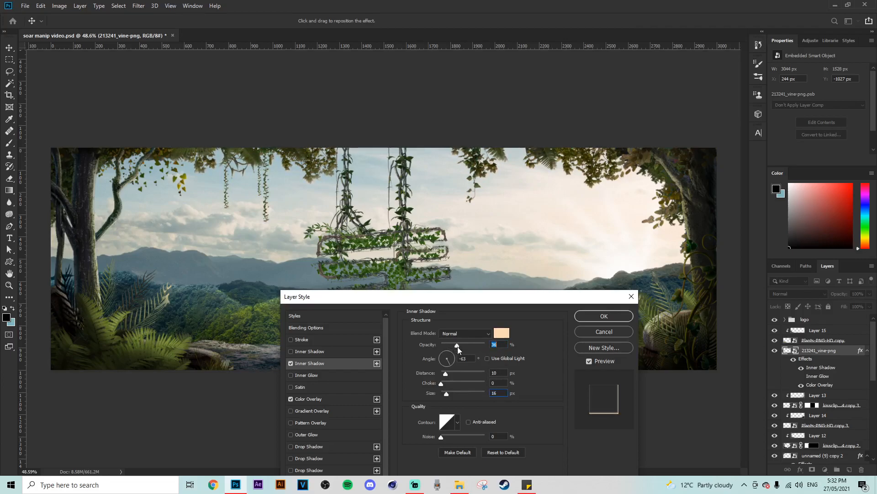
pyautogui.moveTo(459, 347); pyautogui.dragTo(452, 346)
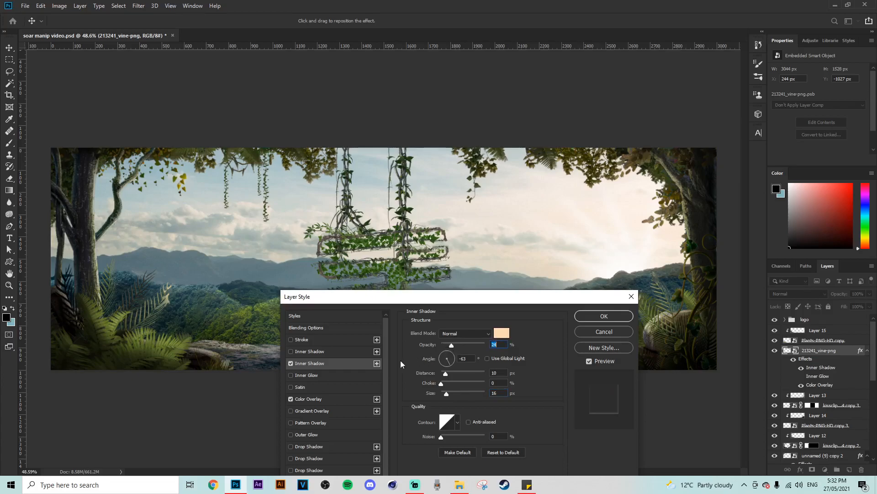
pyautogui.click(290, 363)
pyautogui.click(289, 363)
pyautogui.click(604, 316)
# - Collapse the vine layer's effects, add a new layer above the logo group and clip it to the group
pyautogui.press('b')
pyautogui.scroll(-3, 473, 282)
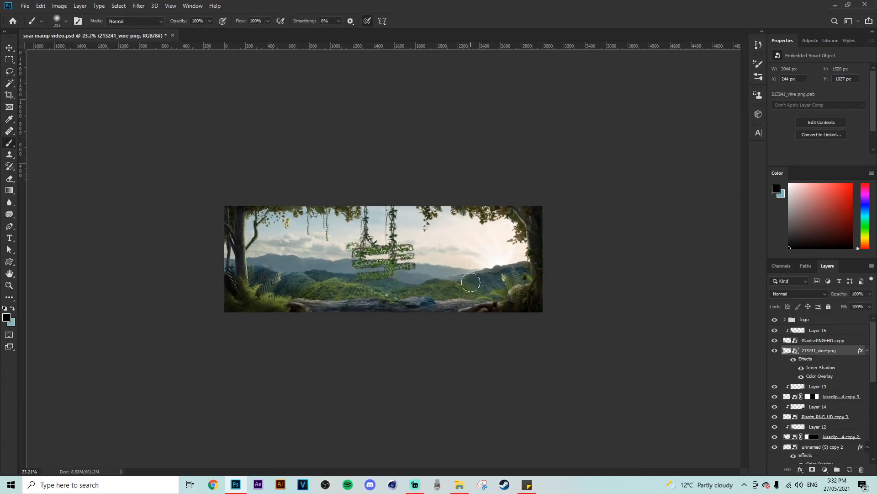
pyautogui.scroll(3, 473, 282)
pyautogui.scroll(1, 473, 282)
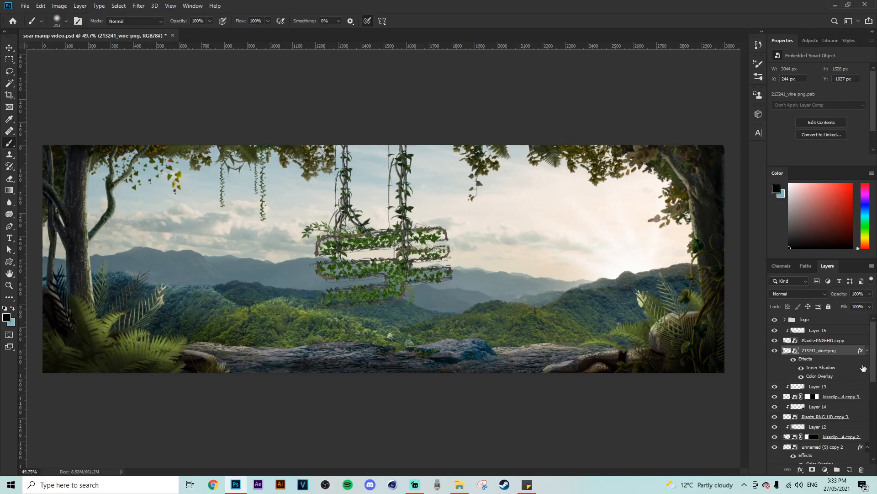
pyautogui.click(868, 356)
pyautogui.click(808, 319)
pyautogui.click(849, 469)
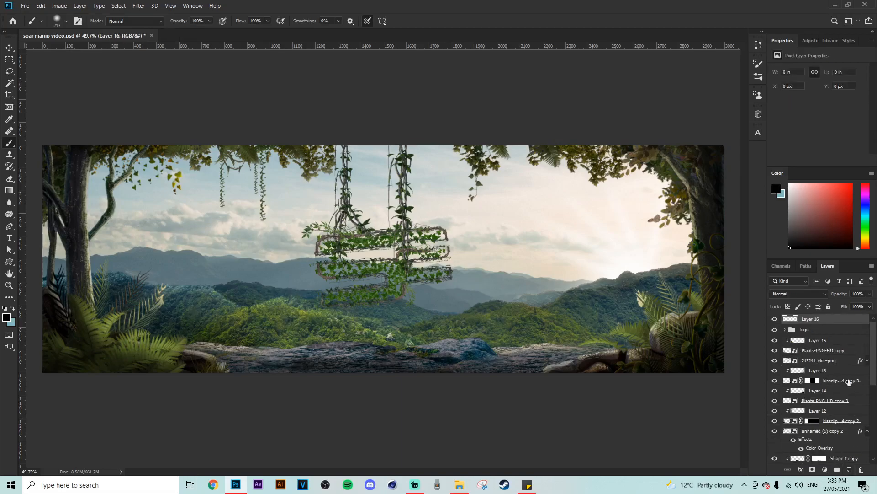
pyautogui.keyDown('alt'); pyautogui.click(821, 324); pyautogui.keyUp('alt')
# - Brush soft black shading over the logo's left side and lower bars on Layer 16, and set the layer's opacity to 55%
pyautogui.scroll(2, 344, 302)
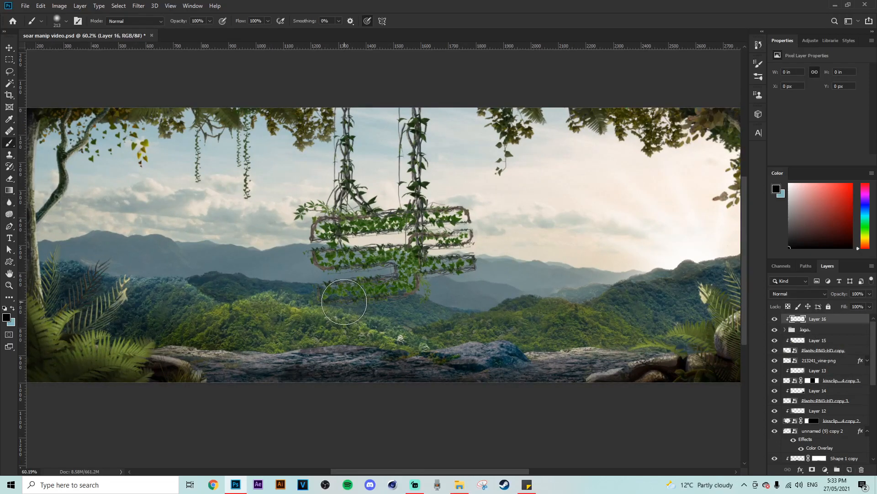
pyautogui.scroll(2, 344, 301)
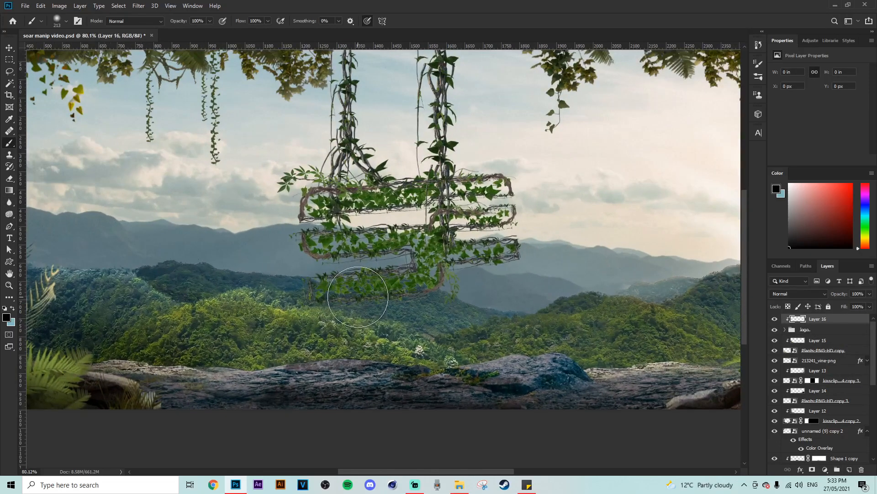
pyautogui.press(']')
pyautogui.click(308, 206)
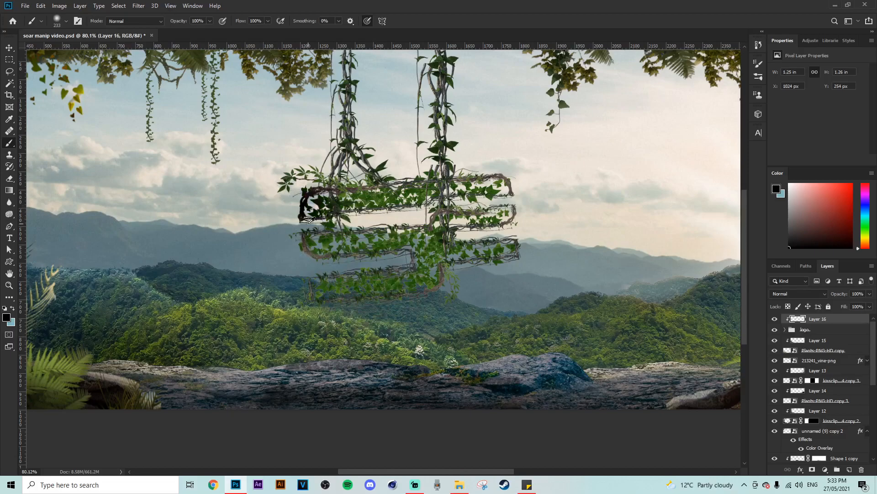
pyautogui.moveTo(311, 238)
pyautogui.mouseDown()
pyautogui.moveTo(380, 321)
pyautogui.moveTo(453, 292)
pyautogui.mouseUp()
pyautogui.keyDown('alt'); pyautogui.rightClick(507, 274); pyautogui.keyUp('alt')
pyautogui.moveTo(348, 273)
pyautogui.mouseDown()
pyautogui.moveTo(397, 300)
pyautogui.moveTo(348, 255)
pyautogui.moveTo(425, 279)
pyautogui.mouseUp()
pyautogui.click(870, 293)
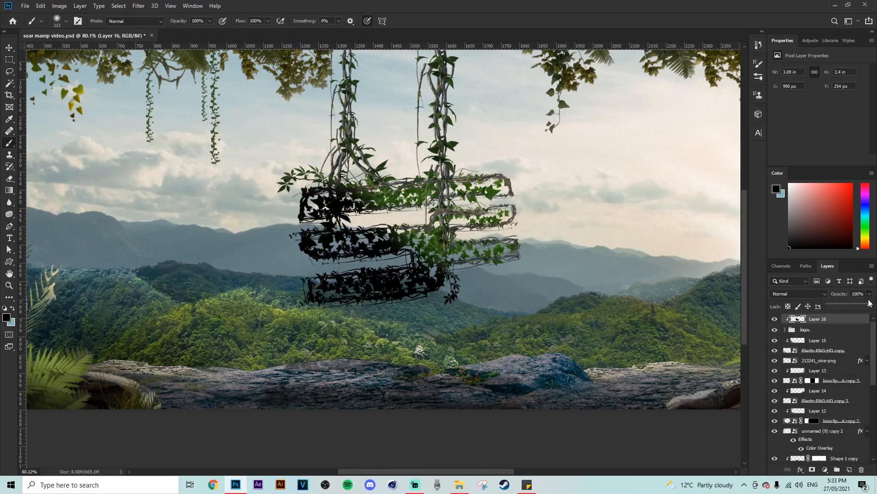
pyautogui.moveTo(869, 305)
pyautogui.mouseDown()
pyautogui.moveTo(819, 307)
pyautogui.moveTo(851, 305)
pyautogui.mouseUp()
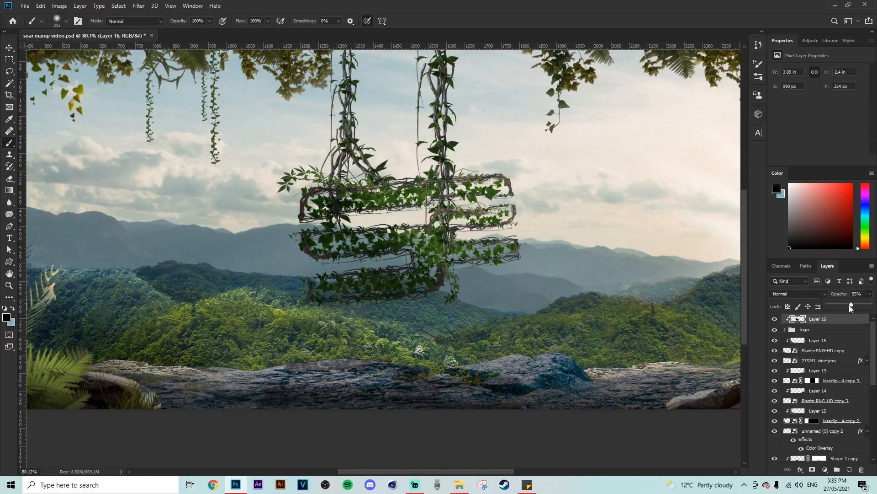
pyautogui.scroll(-2, 676, 220)
pyautogui.press(']')
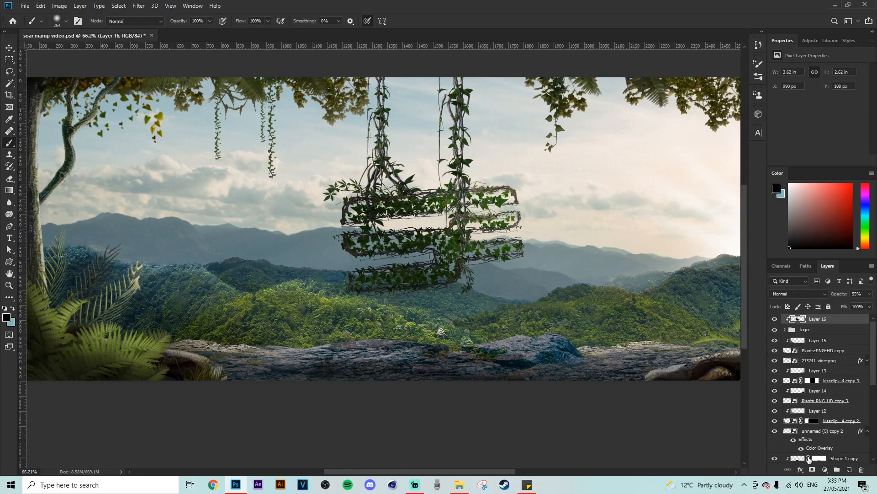
# - Split the Underlying Layer white slider in Layer 16's Blend If settings to 0 / 255
pyautogui.click(800, 470)
pyautogui.click(827, 383)
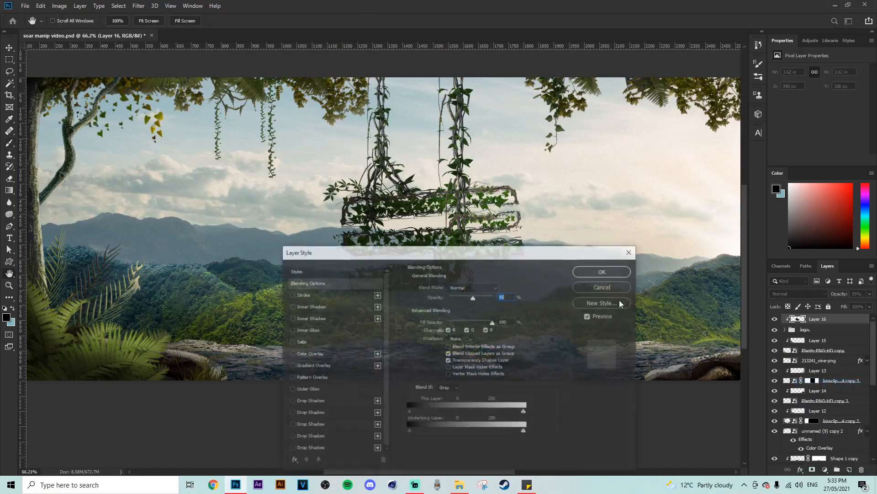
pyautogui.moveTo(434, 251); pyautogui.dragTo(660, 235)
pyautogui.moveTo(751, 416); pyautogui.dragTo(636, 425)
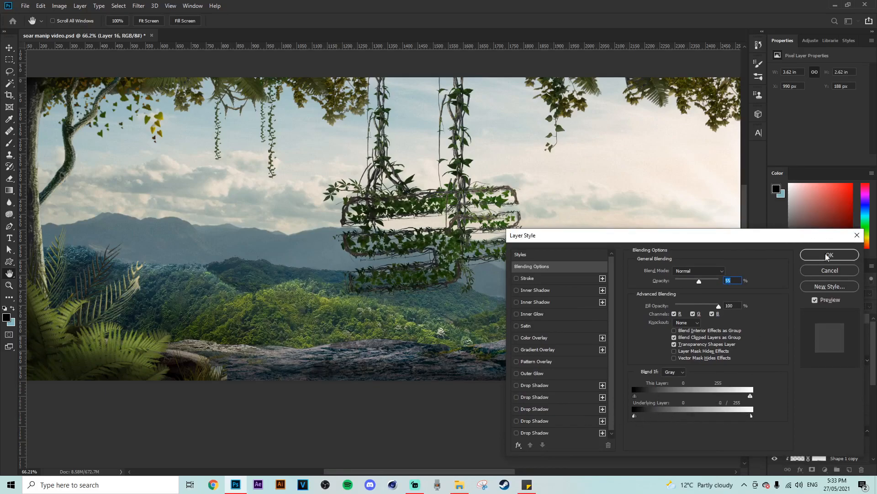
pyautogui.click(813, 257)
# - Erase the Layer 16 shading from the hanging vines just above the logo
pyautogui.scroll(1, 23, 168)
pyautogui.click(9, 178)
pyautogui.moveTo(455, 164)
pyautogui.mouseDown()
pyautogui.moveTo(464, 160)
pyautogui.moveTo(428, 155)
pyautogui.moveTo(509, 159)
pyautogui.moveTo(484, 161)
pyautogui.mouseUp()
# - Brush black shading along the left sides of both hanging vine ropes above the logo on Layer 16
pyautogui.click(9, 143)
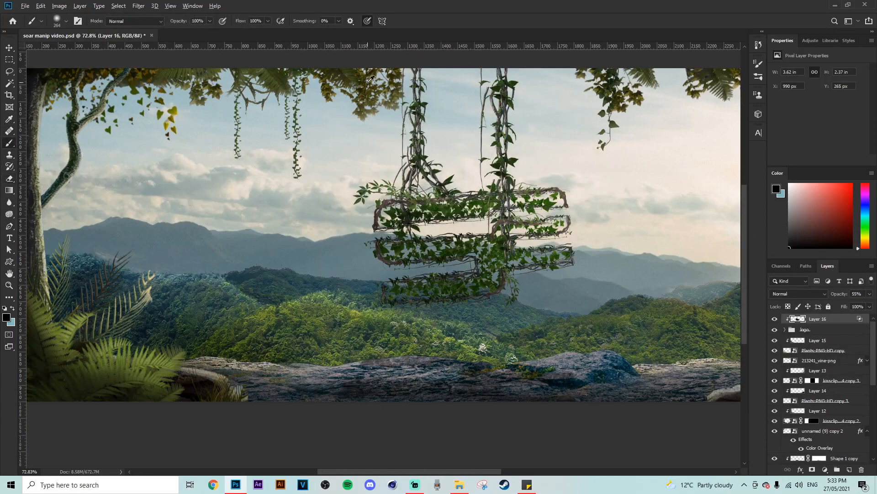
pyautogui.moveTo(392, 199); pyautogui.dragTo(404, 74)
pyautogui.moveTo(487, 74); pyautogui.dragTo(492, 178)
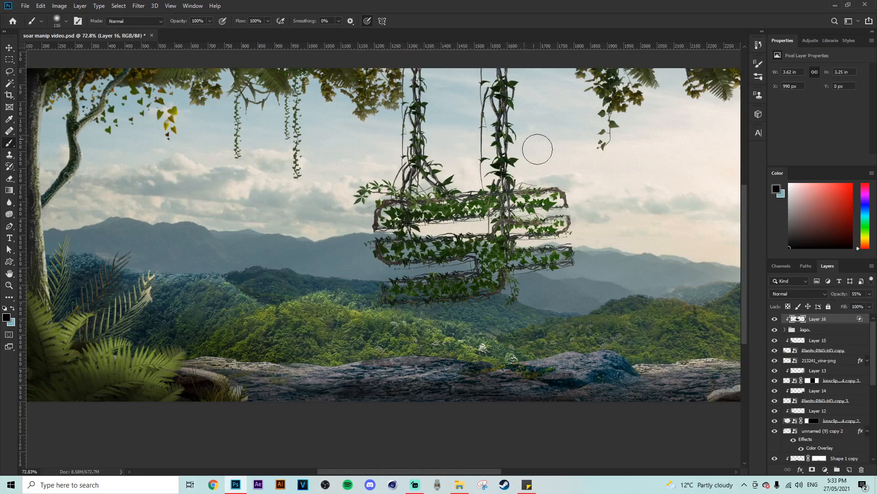
pyautogui.scroll(-5, 499, 254)
pyautogui.scroll(5, 415, 296)
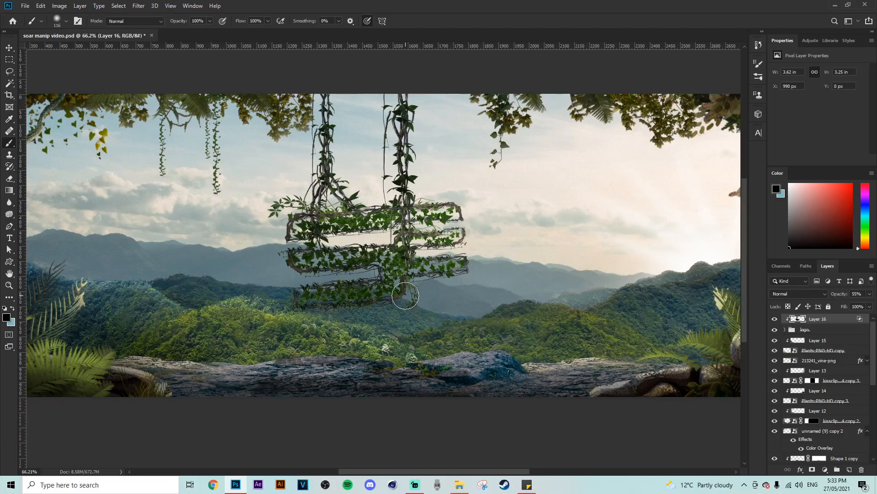
pyautogui.scroll(-2, 406, 295)
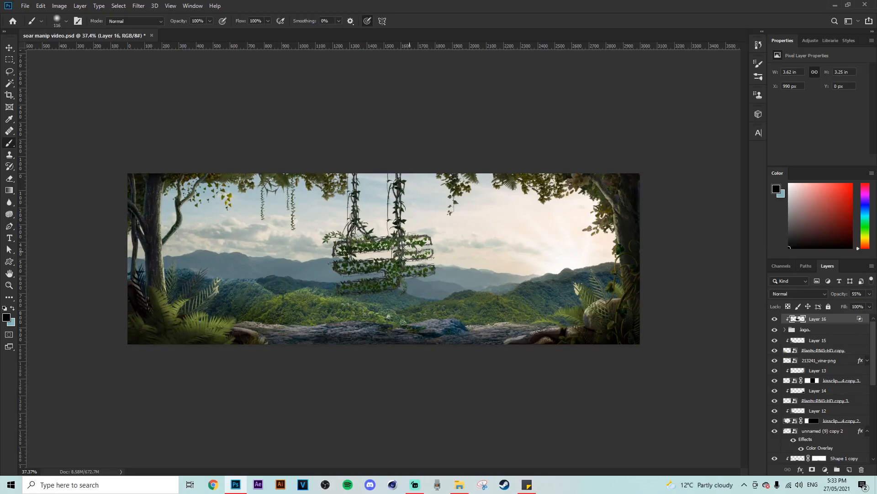
pyautogui.scroll(3, 531, 251)
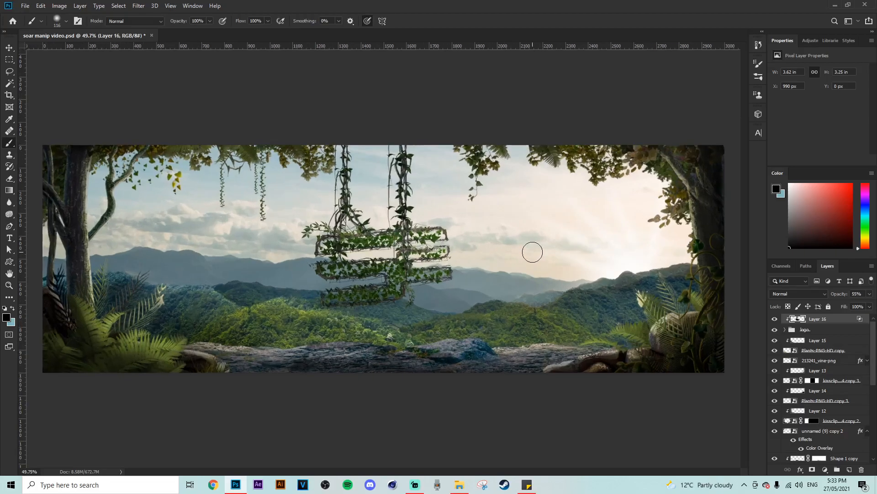